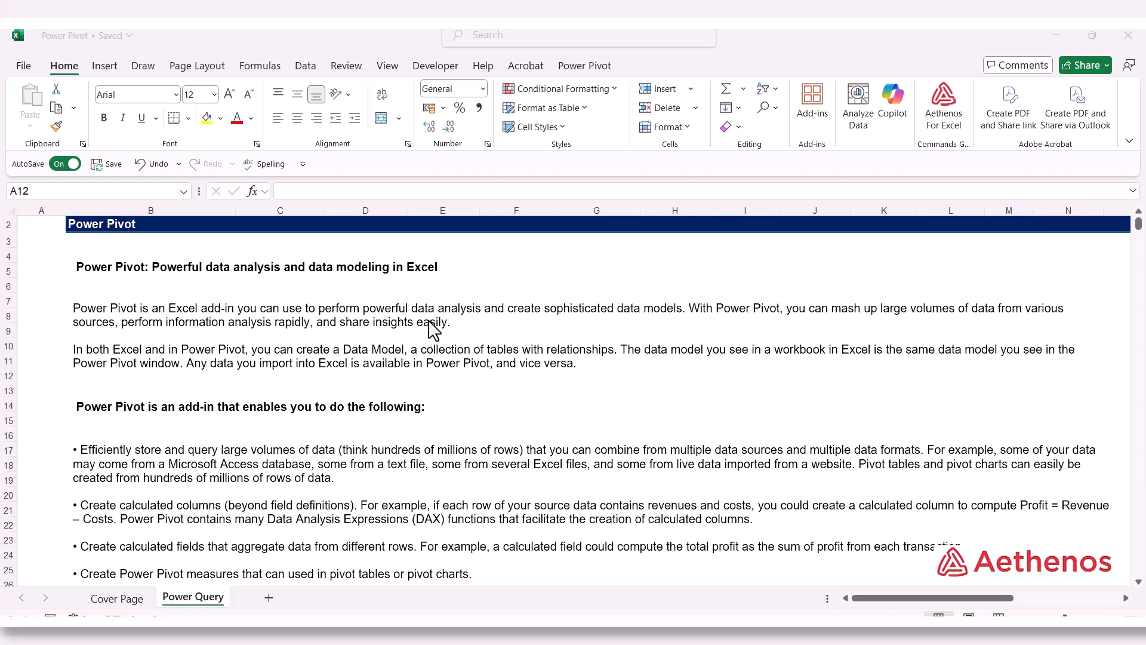
Step: Enable the Microsoft Power Pivot for Excel COM add-in through the Excel options
scroll(442, 329, "down", 4)
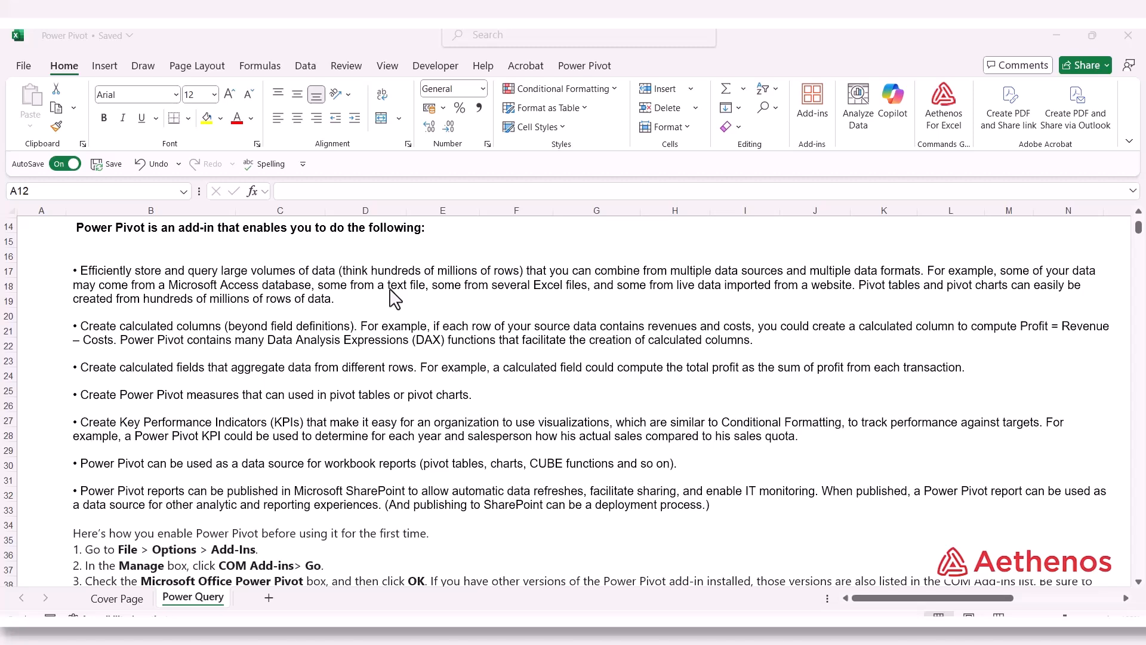
scroll(468, 298, "down", 1)
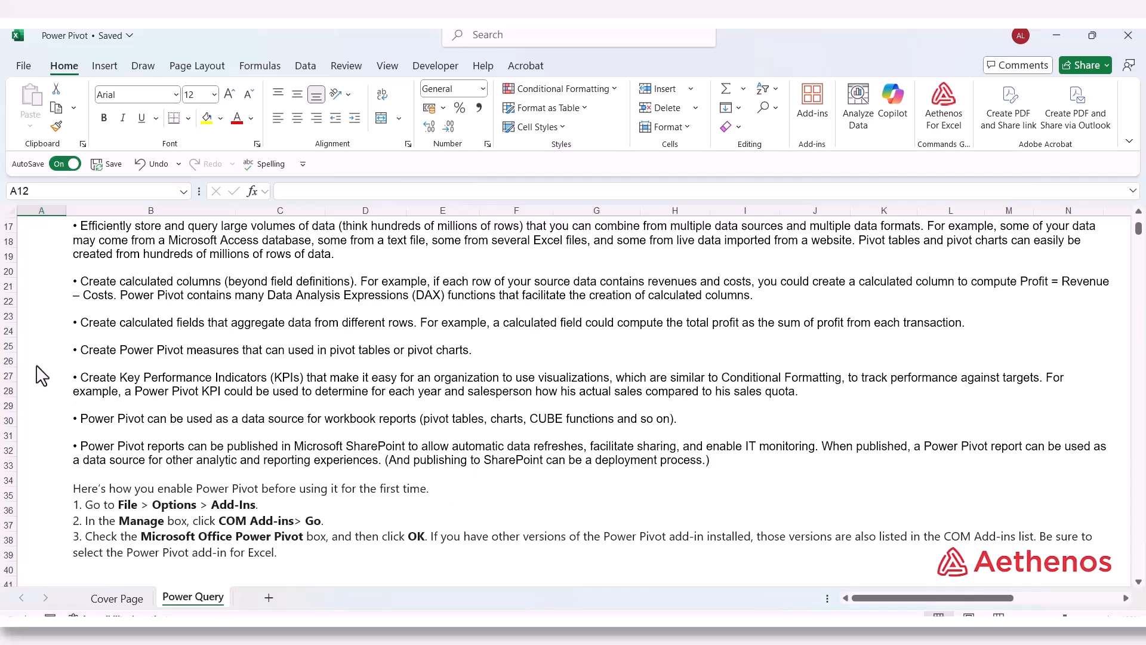
left_click(22, 64)
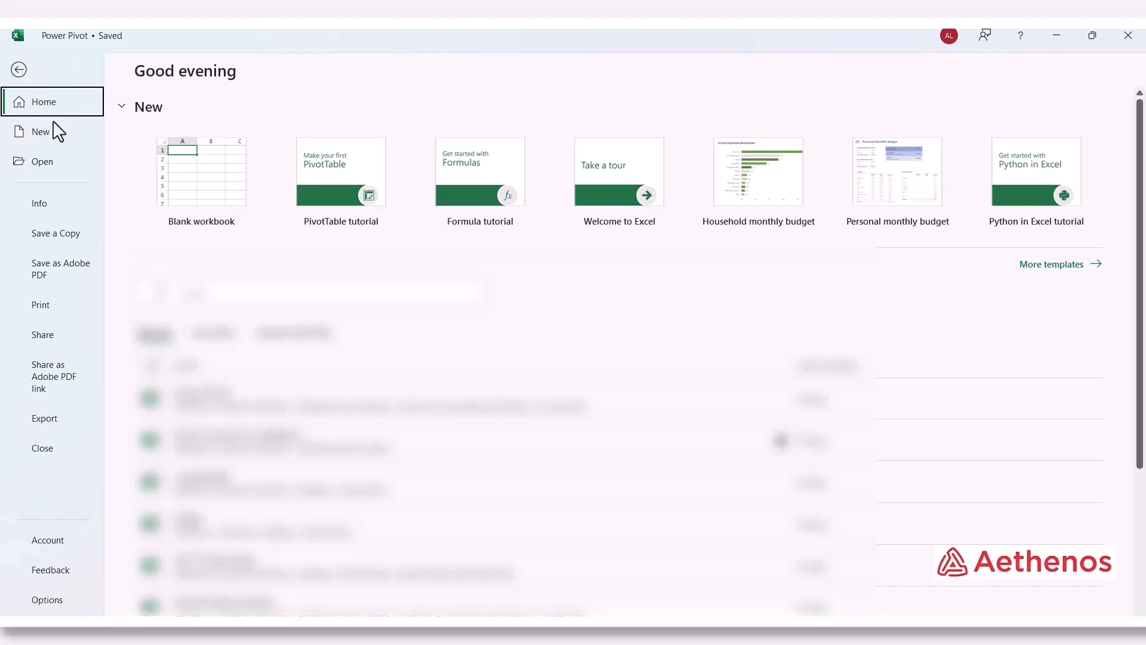
left_click(44, 601)
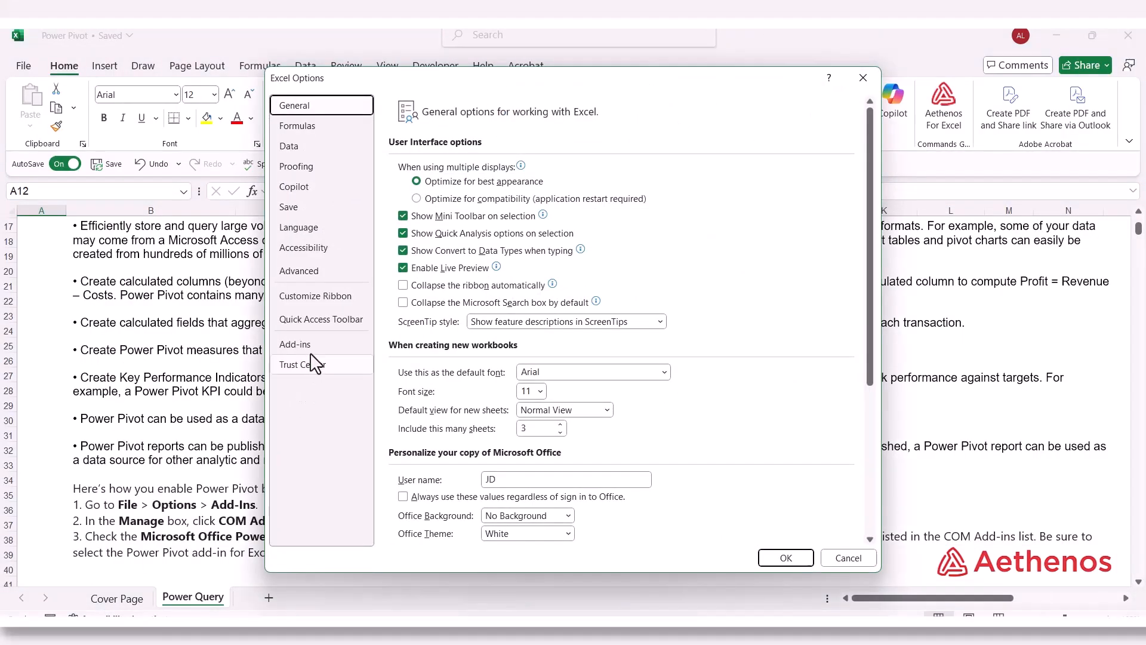
left_click(311, 352)
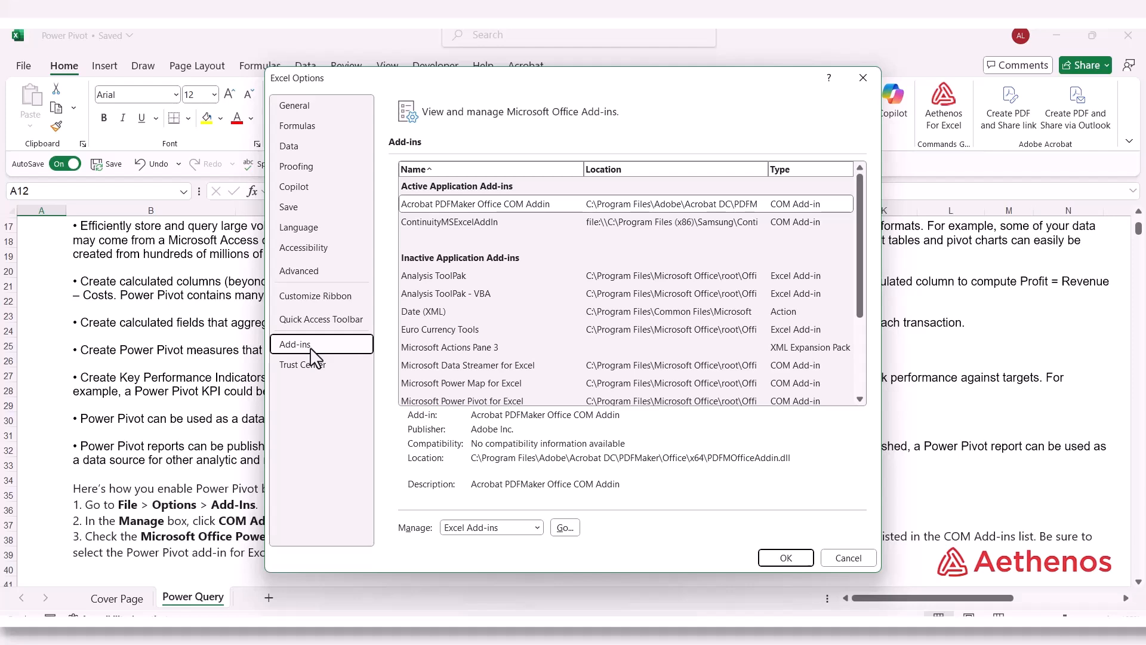
left_click(537, 528)
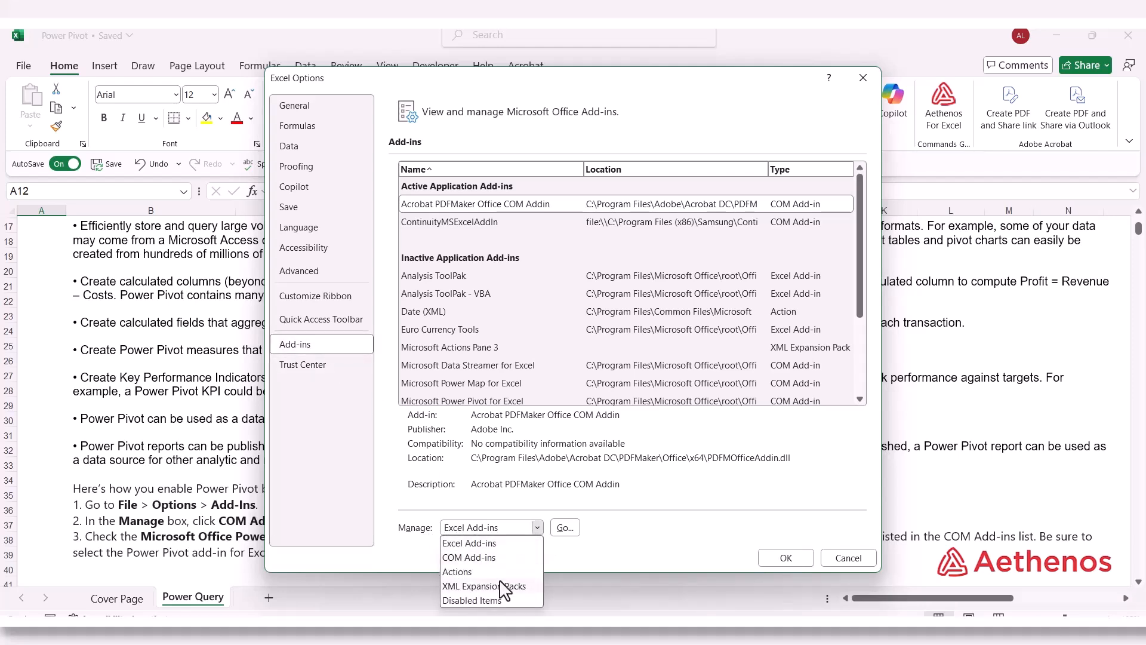
left_click(493, 558)
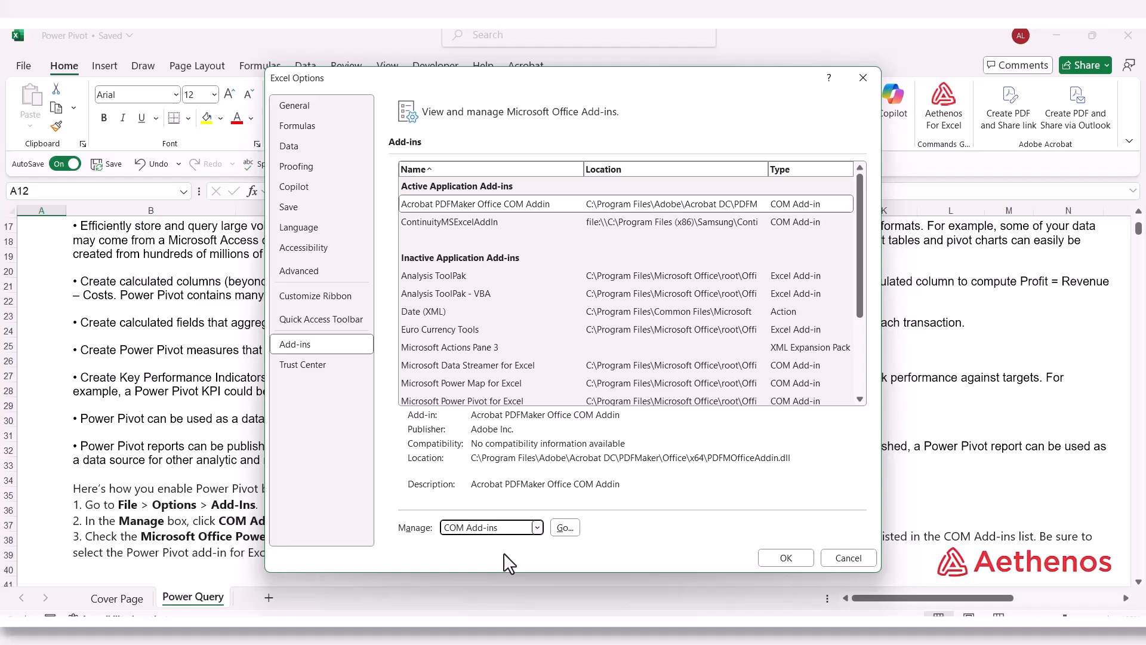
left_click(565, 529)
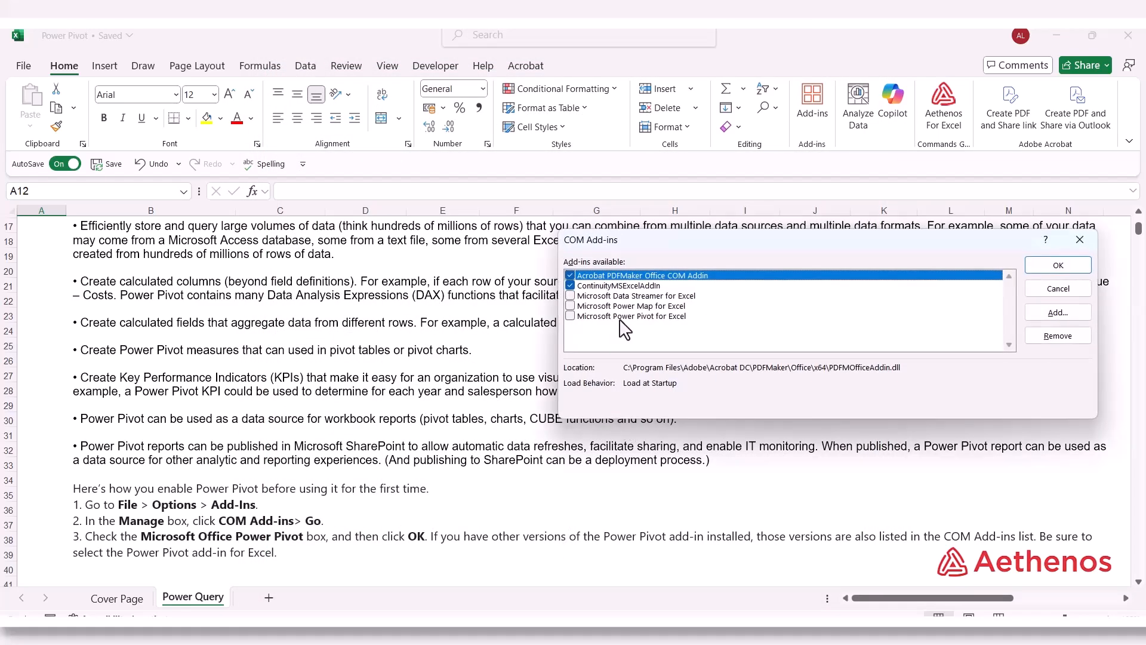
left_click(570, 316)
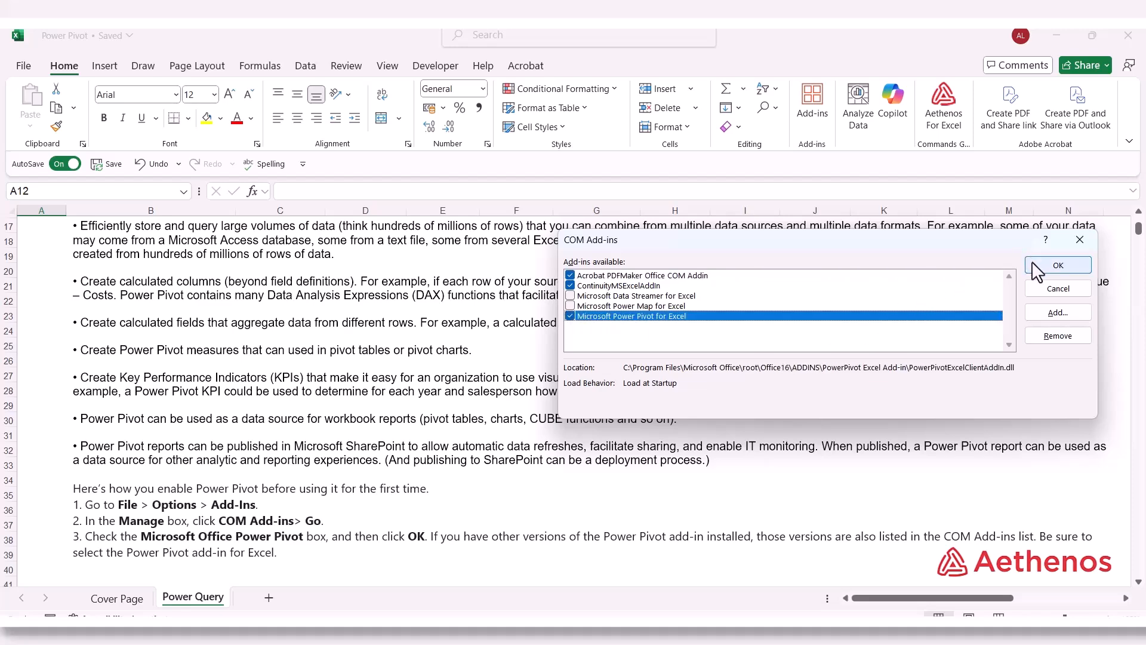
left_click(1057, 265)
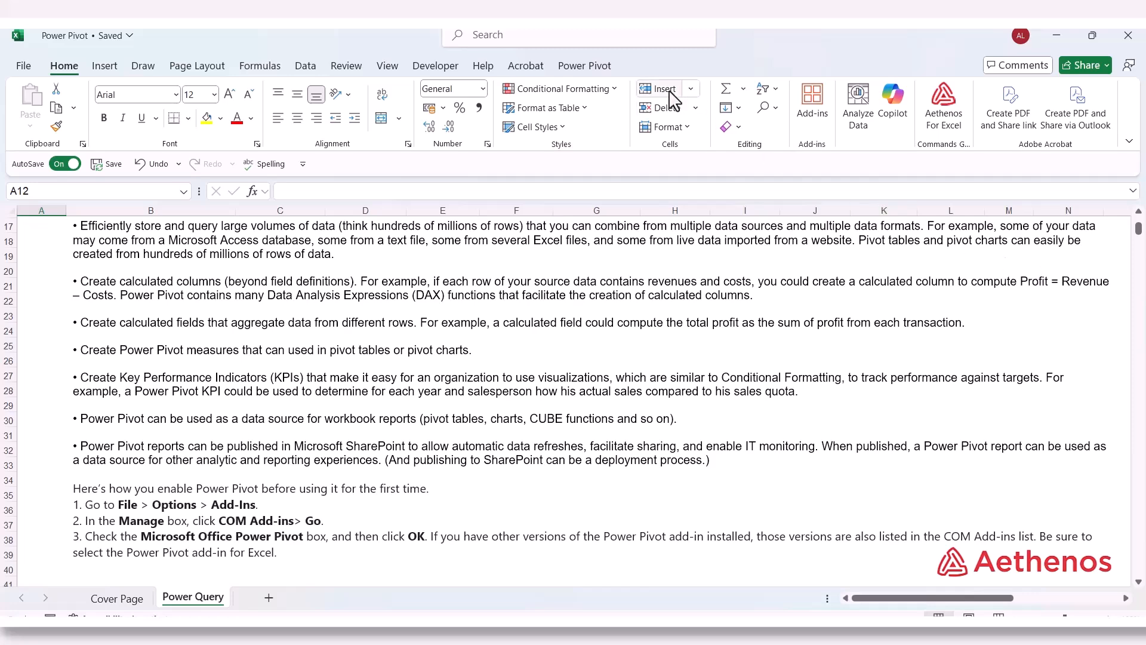
Step: Open the Power Pivot data model window and review its database and data service import options
left_click(585, 67)
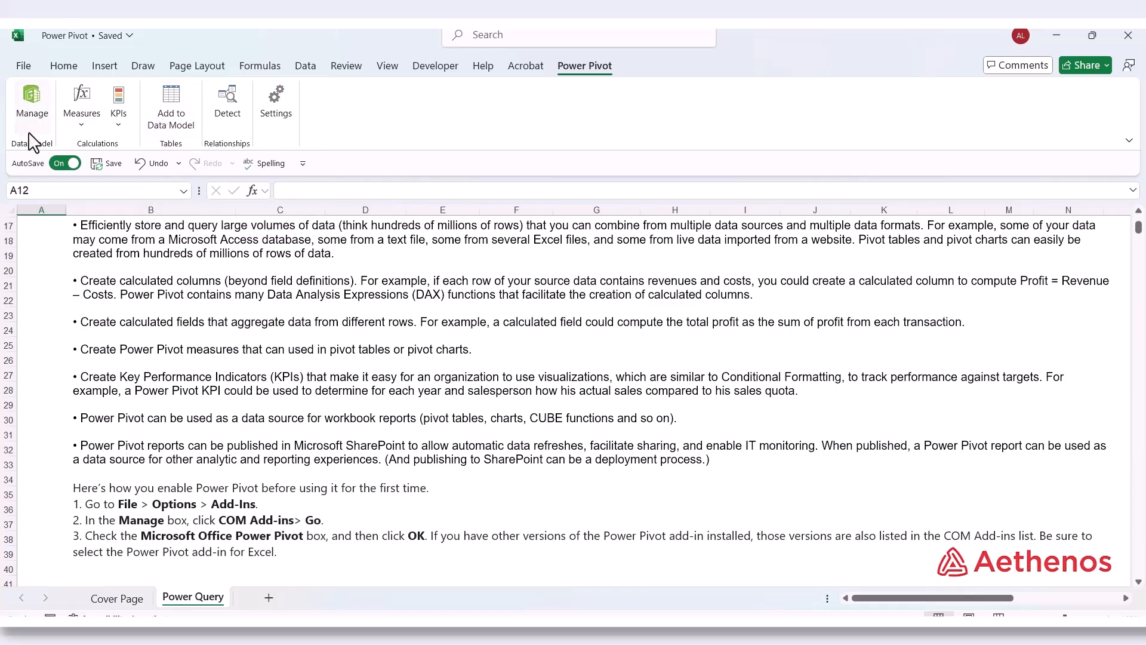
left_click(33, 99)
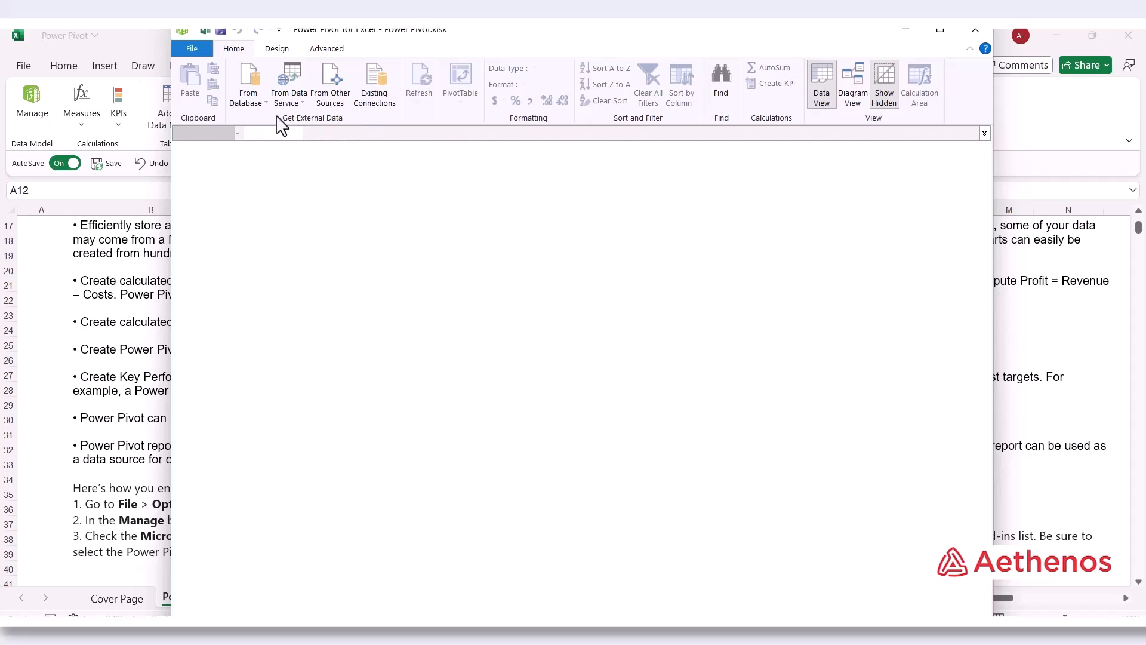
left_click(265, 104)
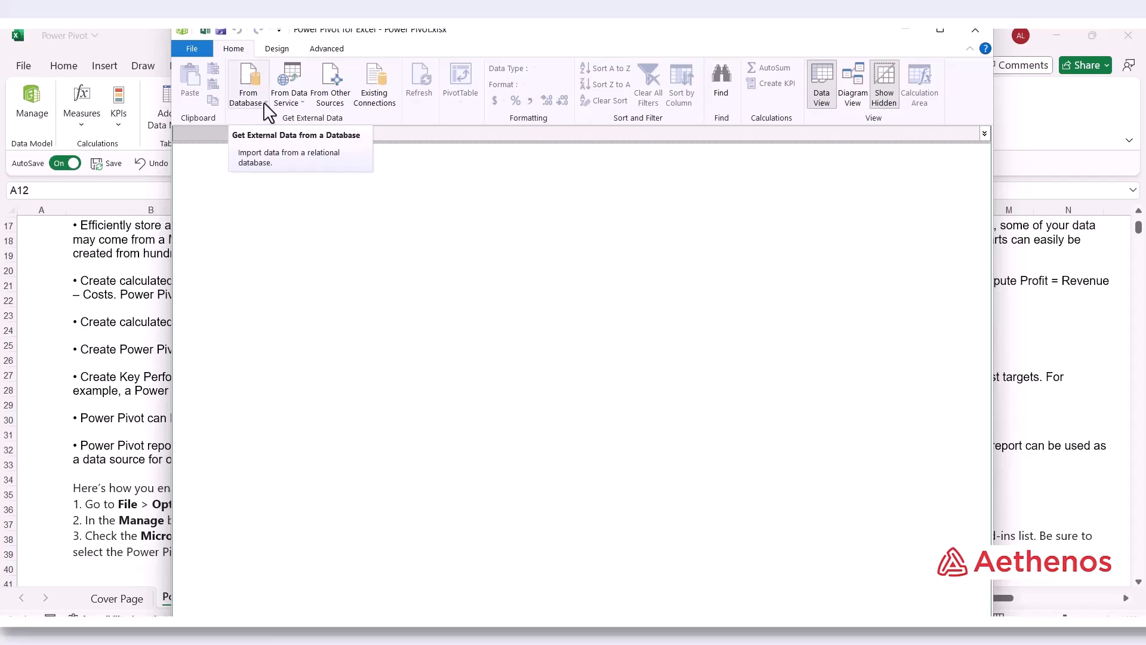
left_click(266, 111)
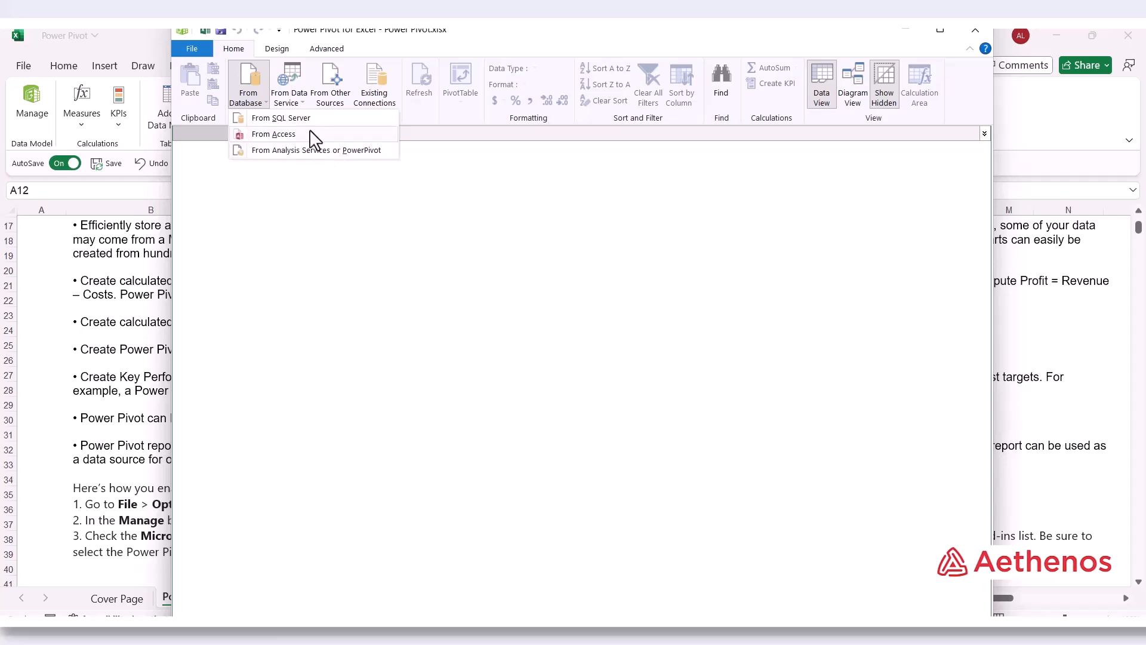
left_click(304, 107)
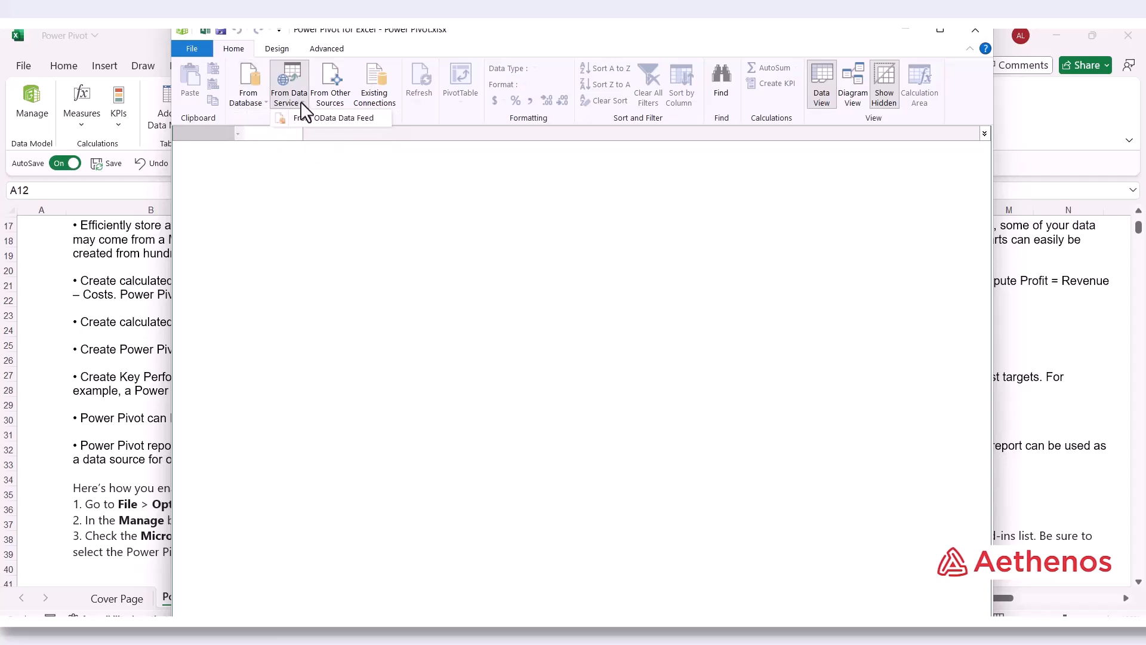
Step: Review the data source types offered for other sources in the Table Import Wizard, and close the wizard without importing
left_click(343, 103)
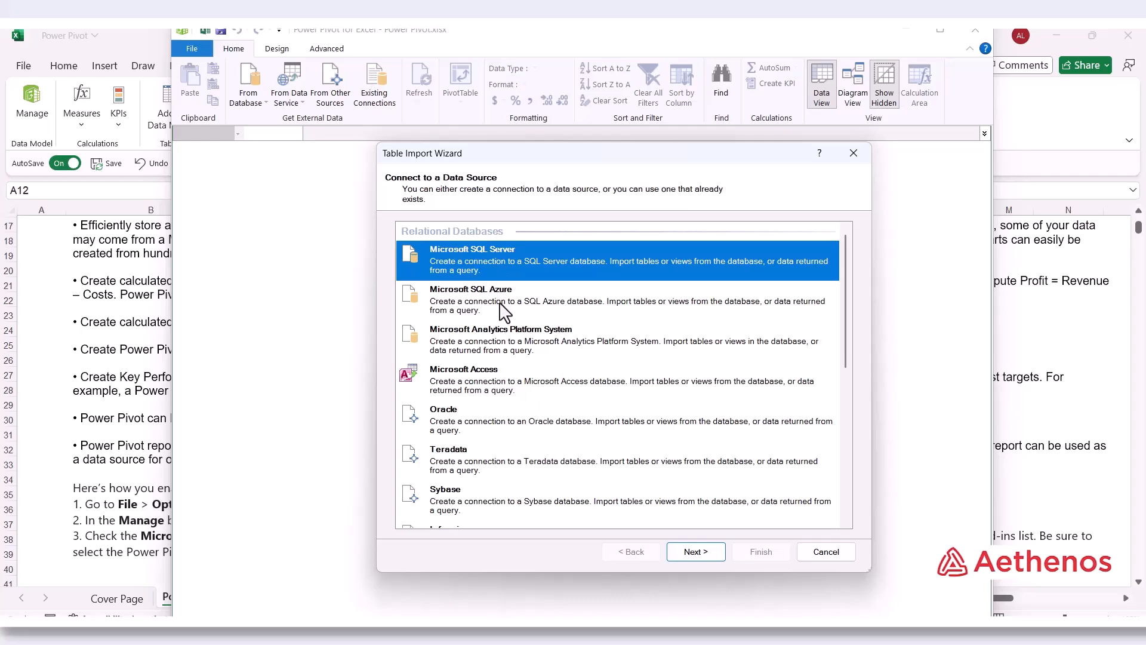
scroll(500, 303, "down", 1)
scroll(500, 307, "down", 4)
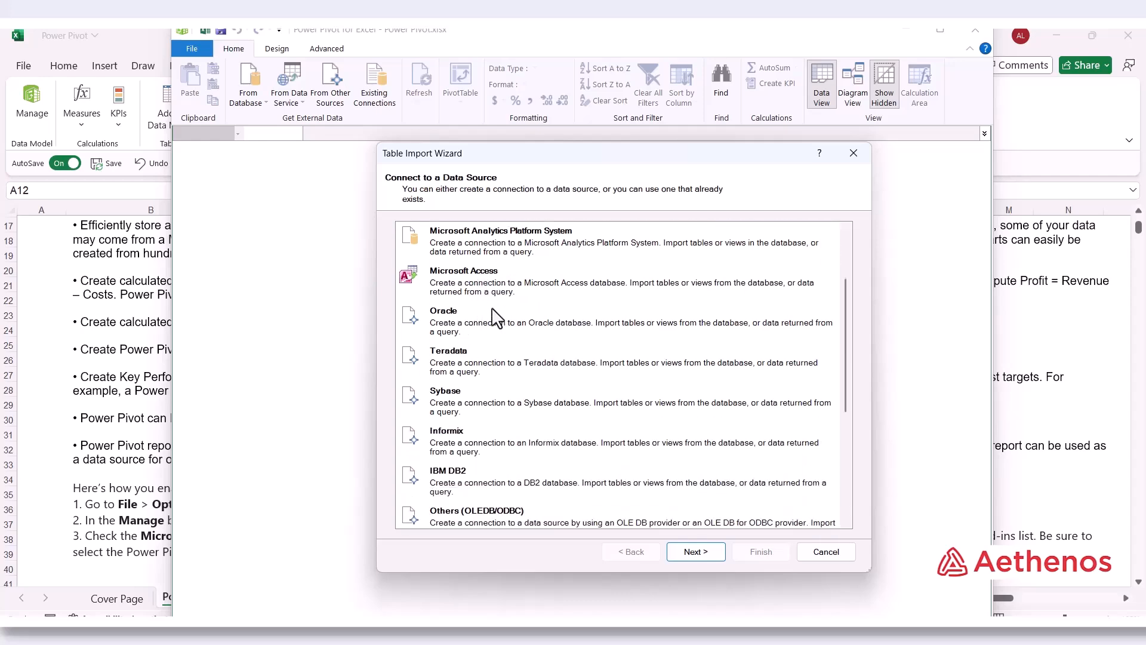
scroll(496, 316, "down", 10)
scroll(495, 316, "down", 2)
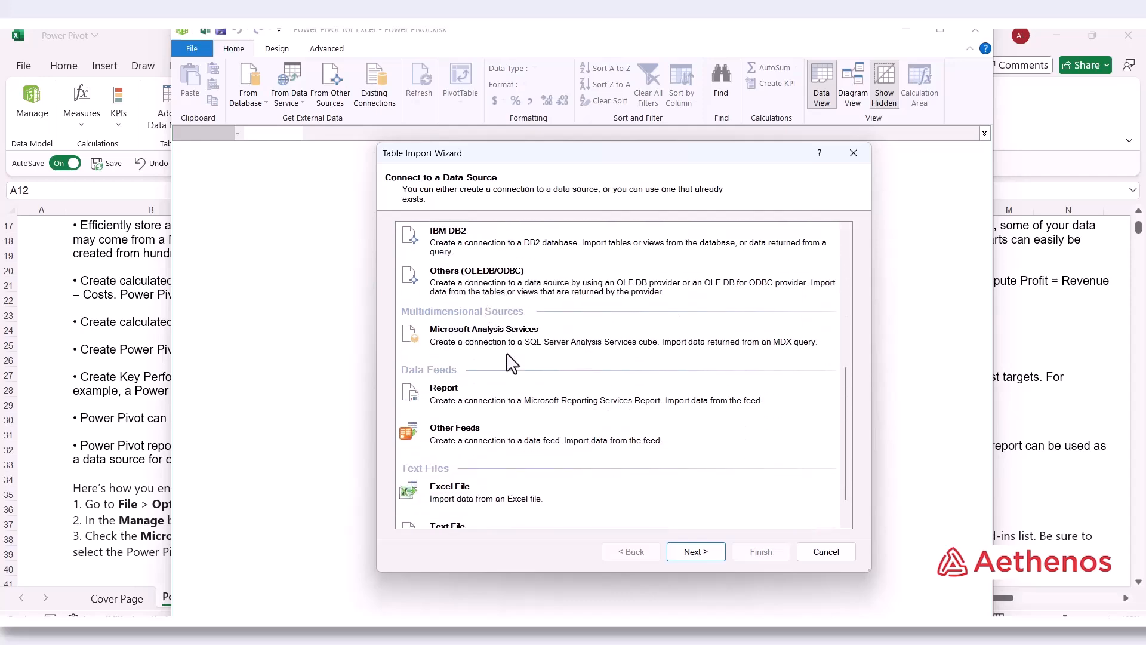
scroll(510, 361, "down", 2)
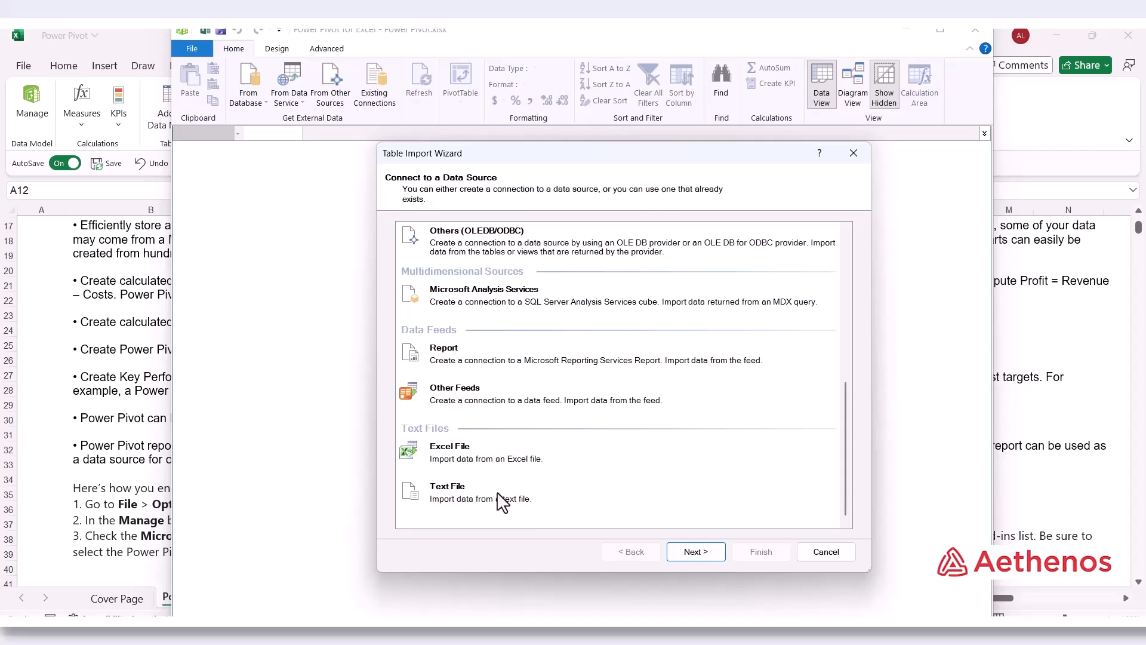
left_click(855, 157)
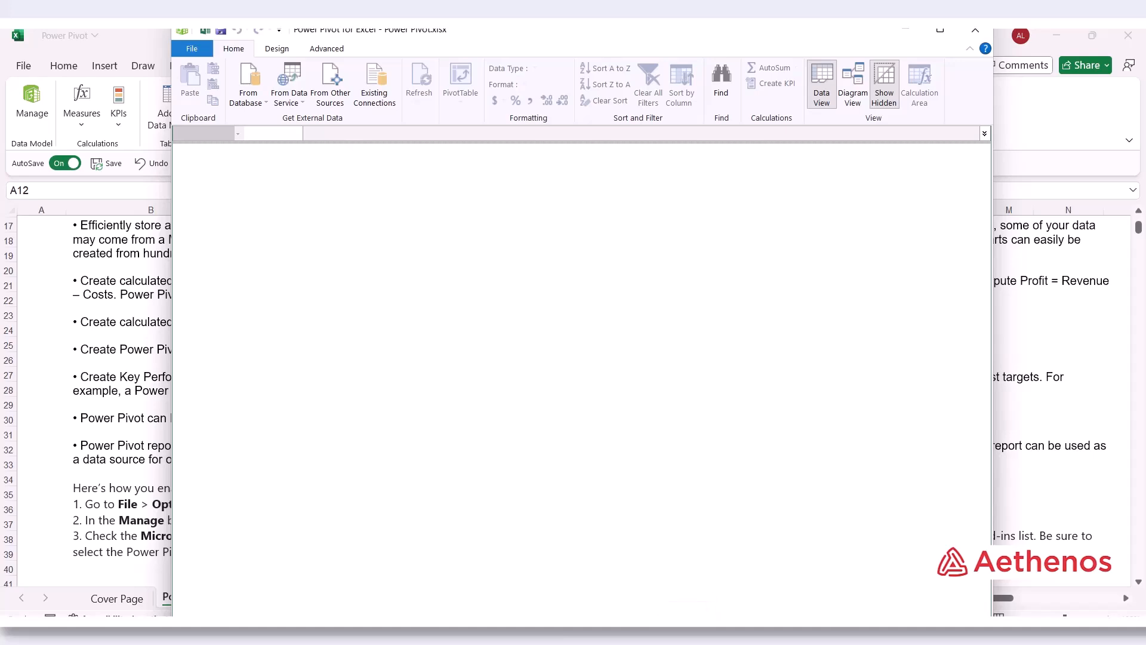
Step: Open the Storesales text document from the Power Pivot folder to view its contents
left_click(688, 631)
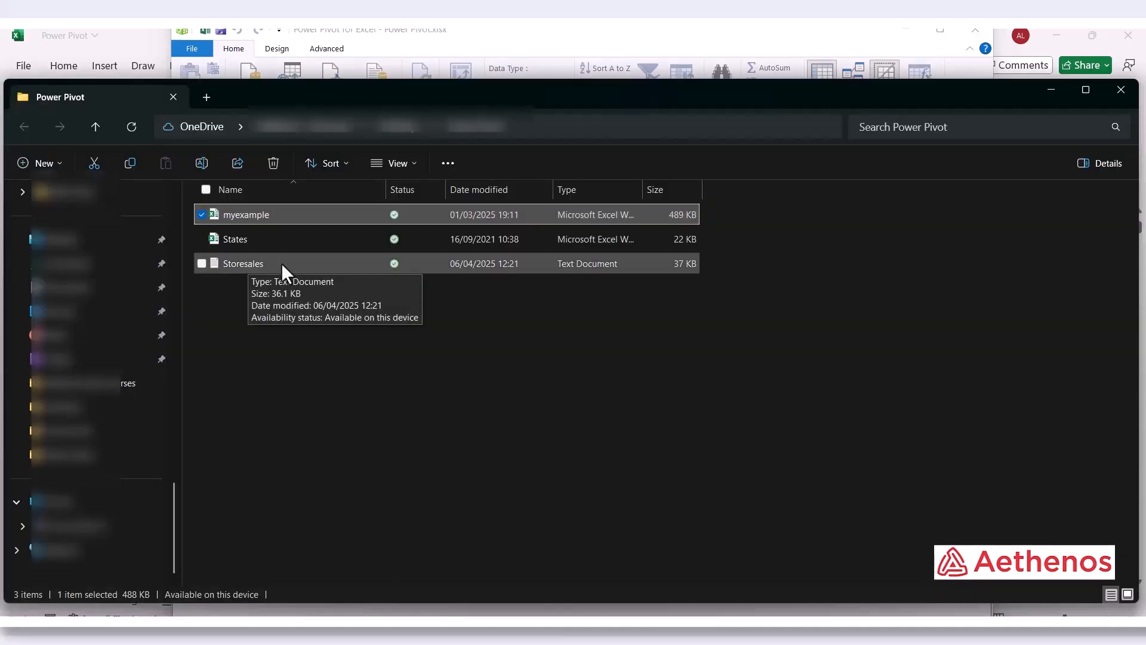
double_click(281, 262)
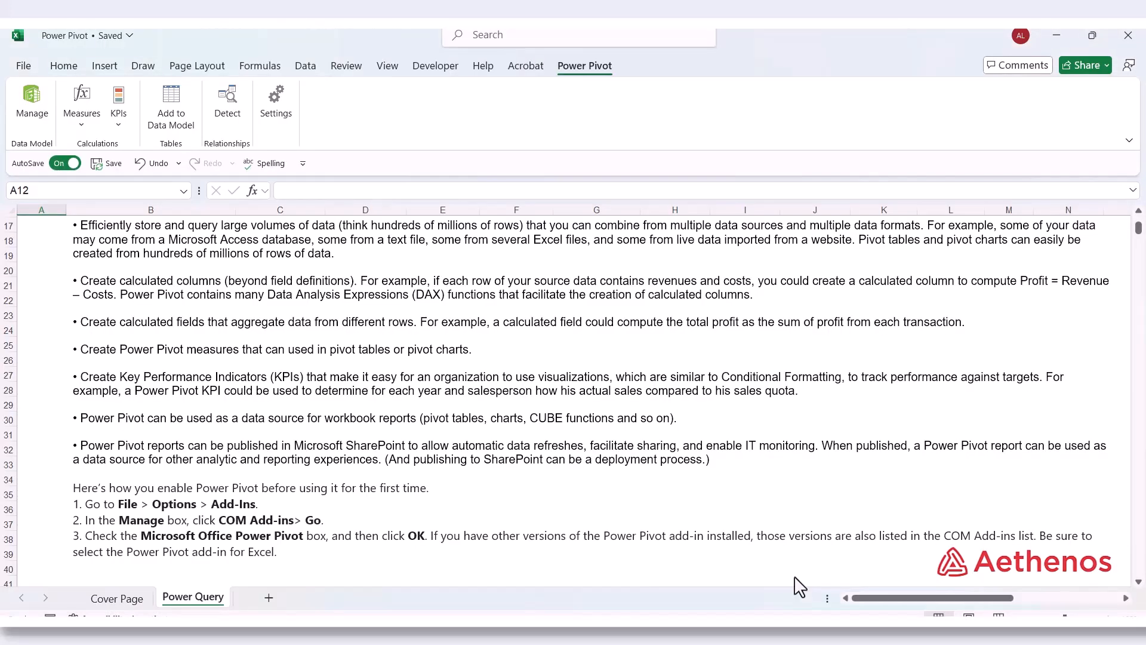
Step: Create a new blank workbook and open its Power Pivot data model window
key("ctrl+n")
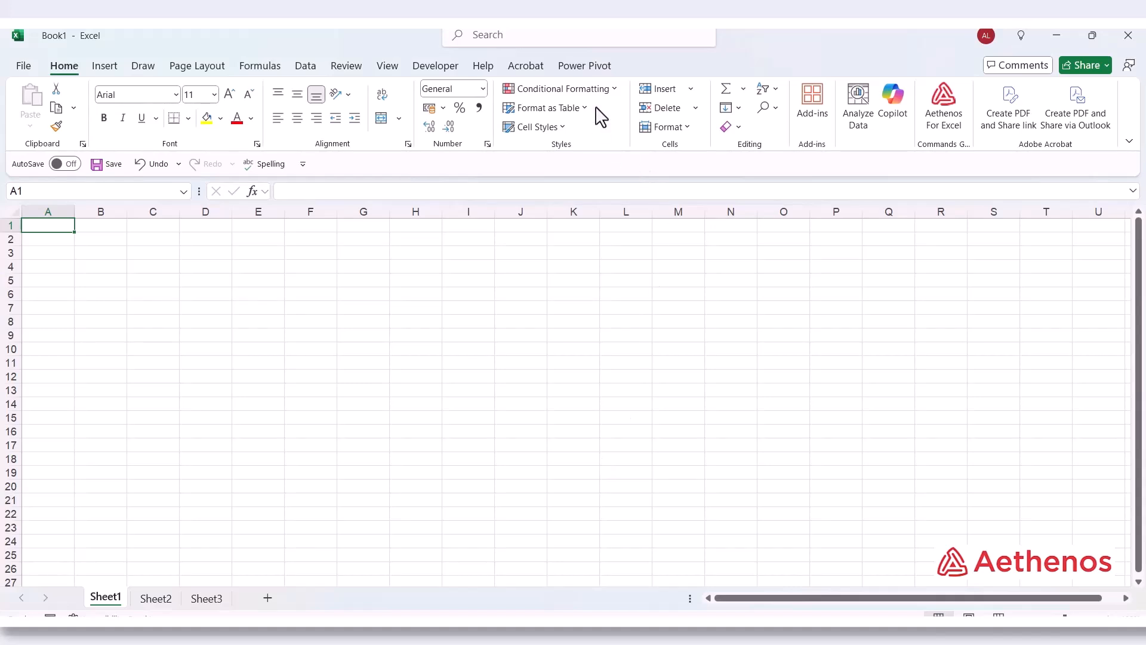
left_click(586, 66)
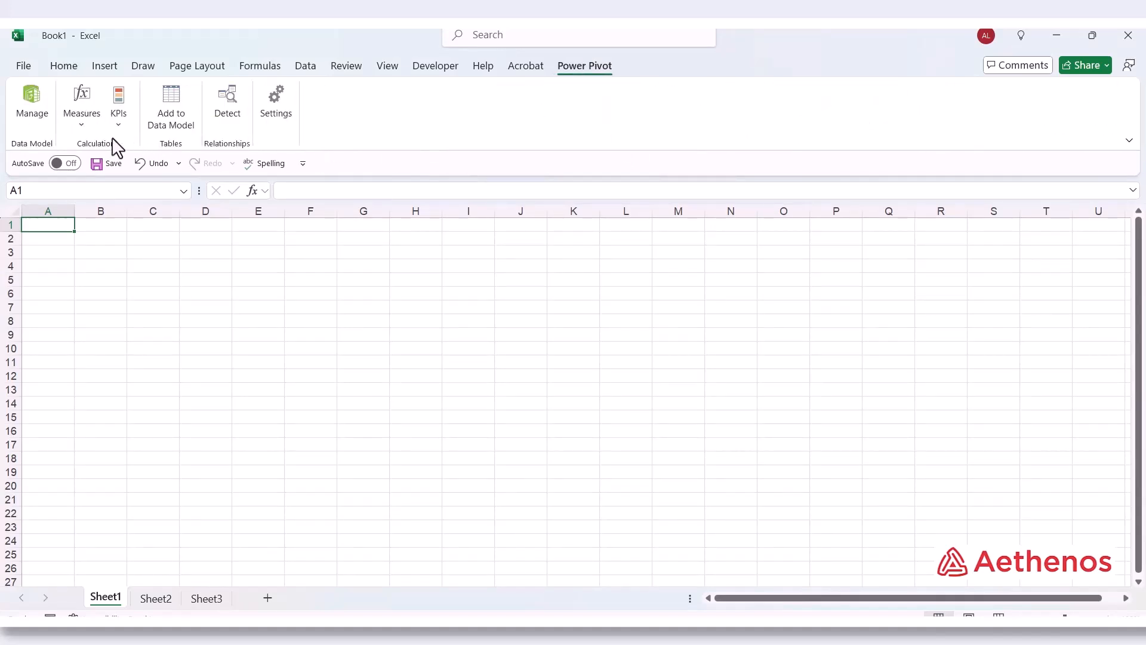
left_click(33, 117)
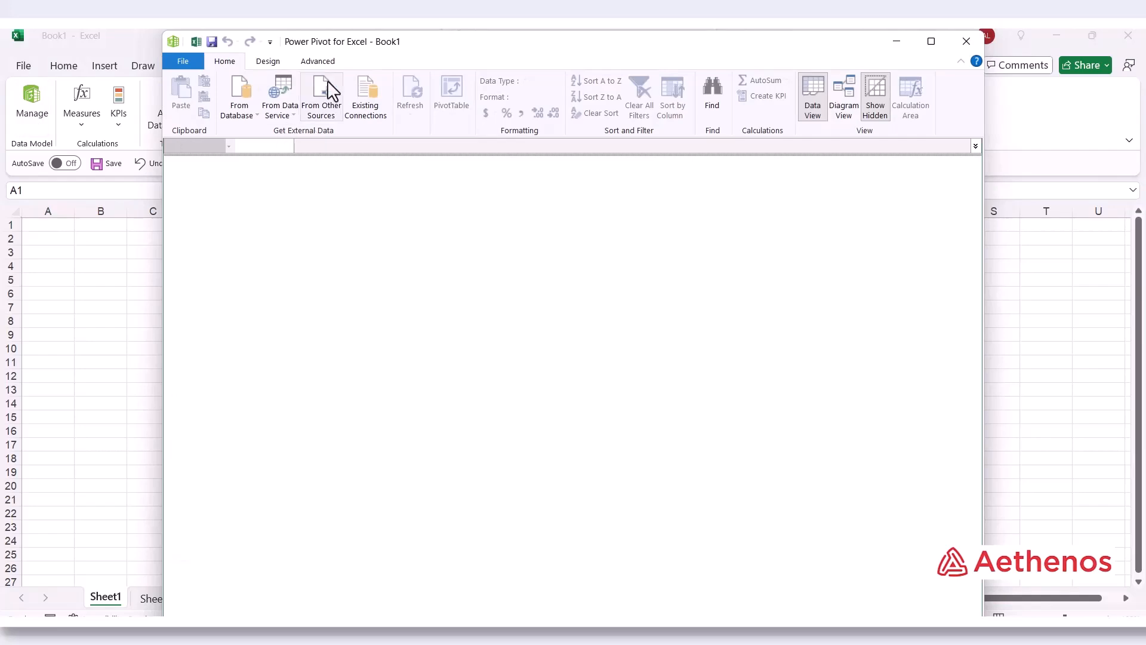
Step: Start a text file import from other sources and choose Storesales.txt in the Power Pivot folder as the source
left_click(321, 109)
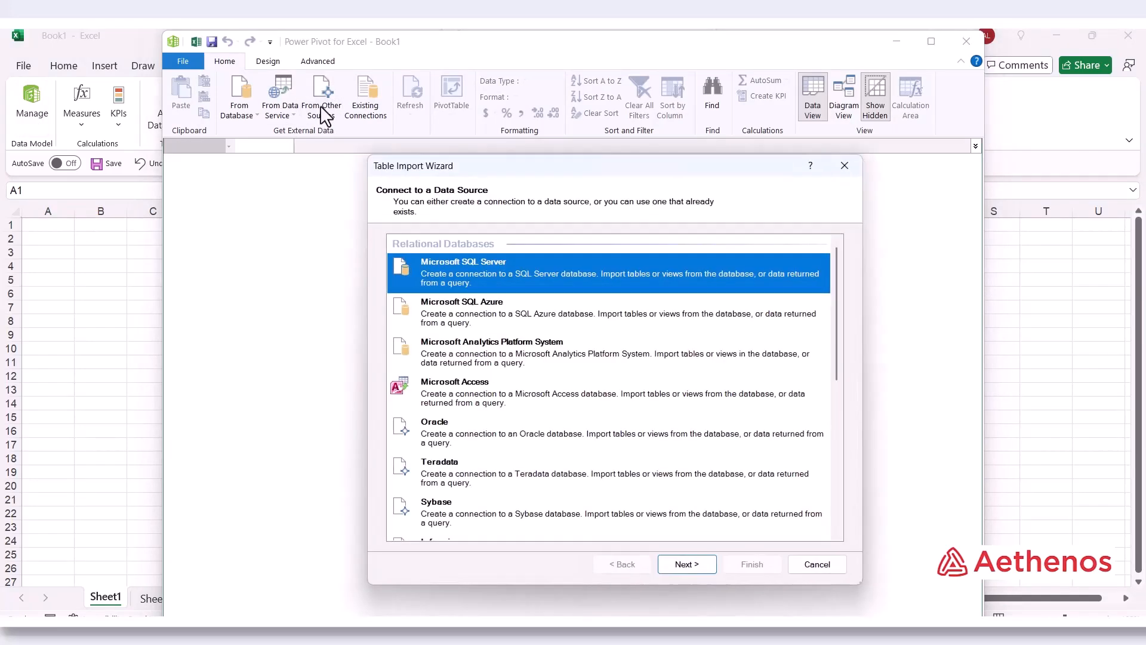
scroll(649, 525, "down", 10)
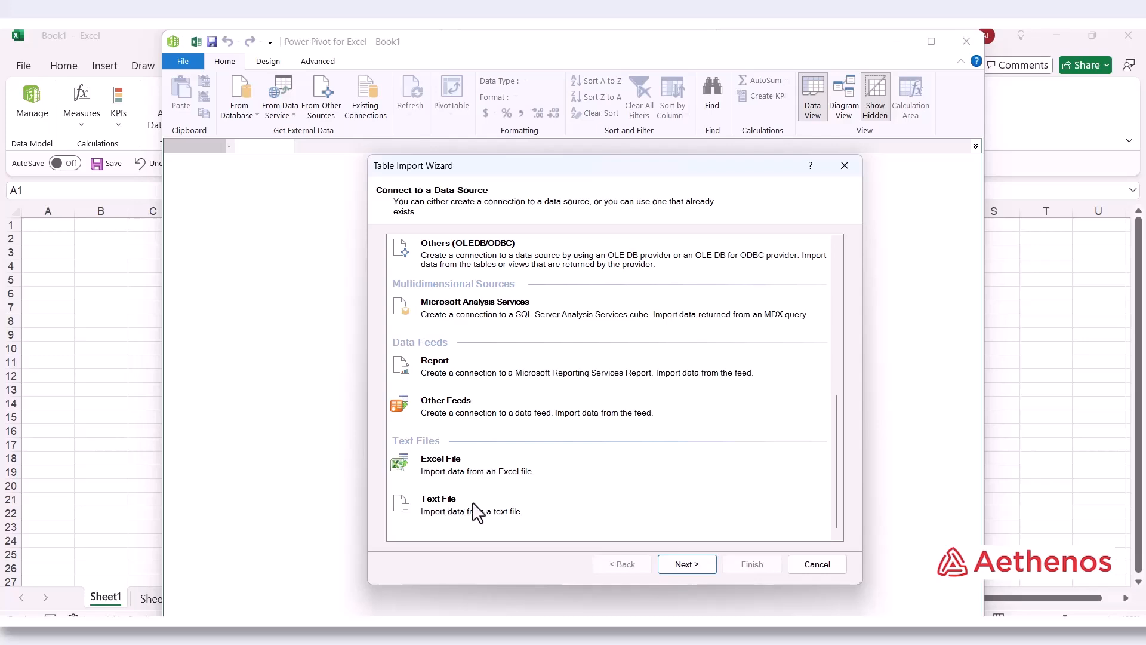
left_click(448, 511)
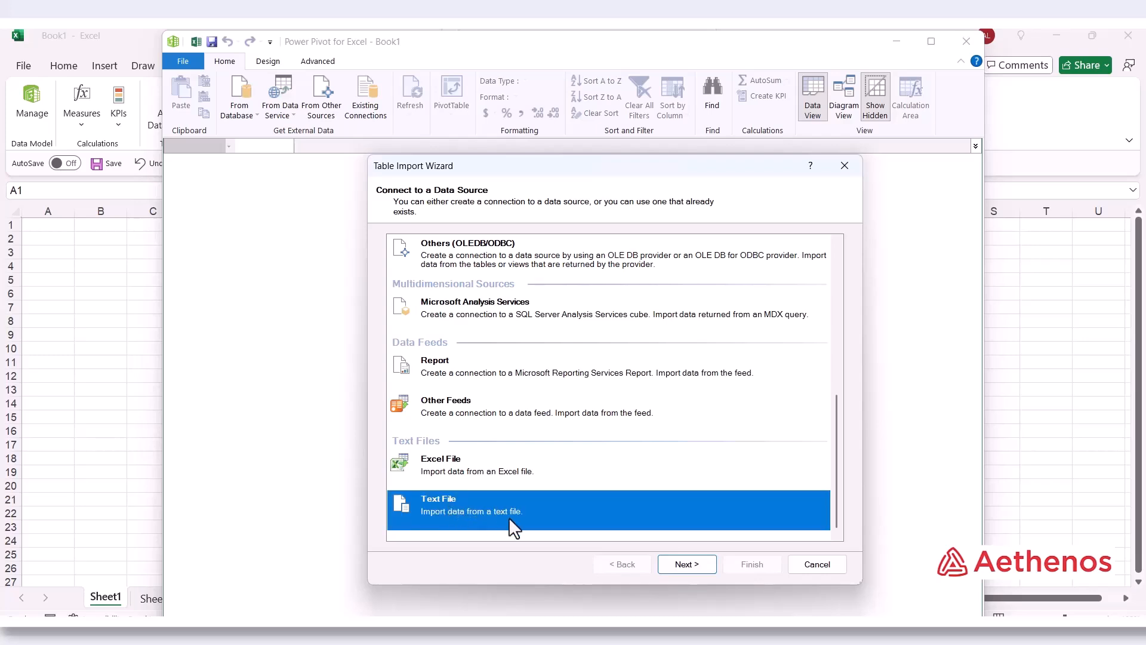
left_click(682, 563)
left_click(821, 259)
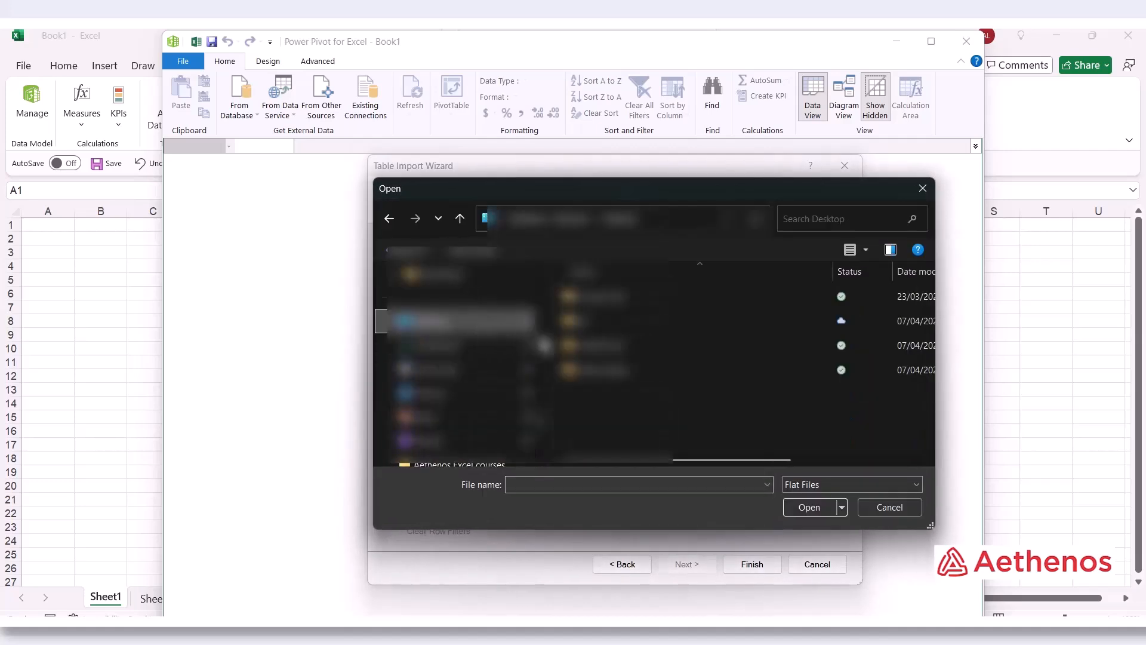
double_click(632, 345)
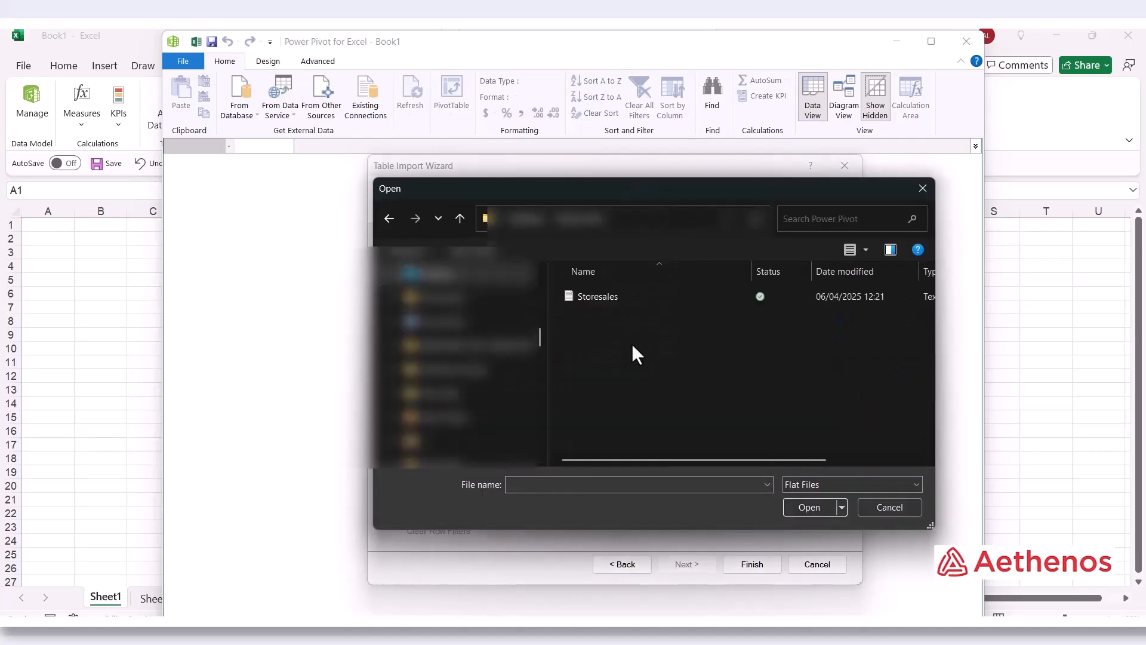
double_click(627, 294)
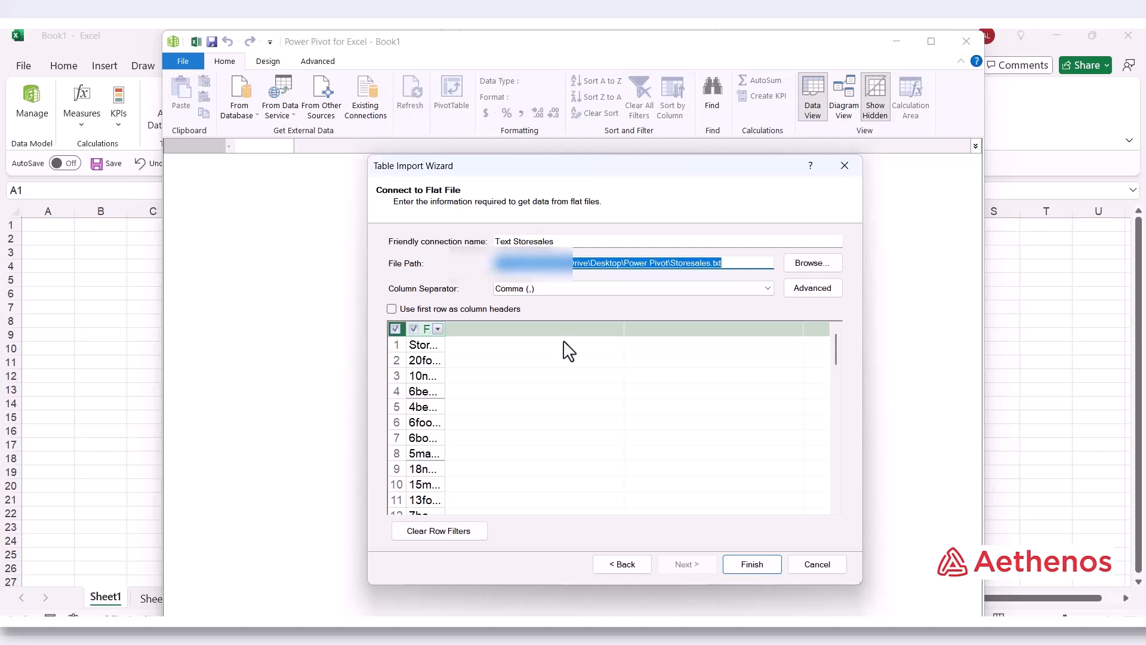
Step: Use the first row as column headers, set the column separator to Tab, and import the Storesales data
left_click(396, 308)
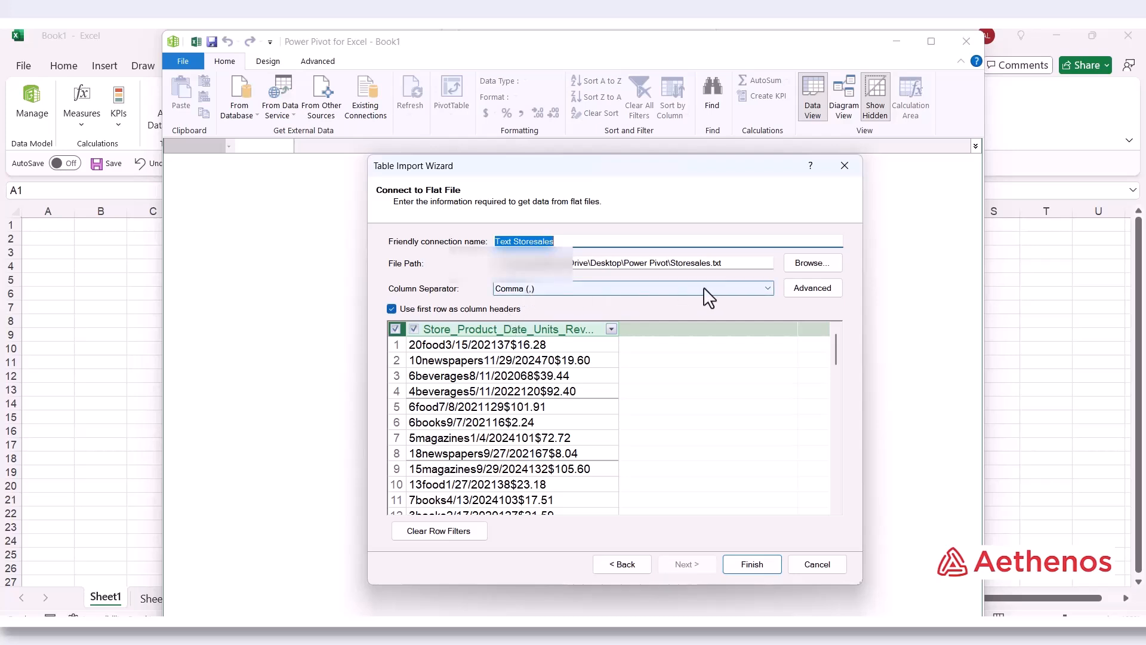
left_click(772, 288)
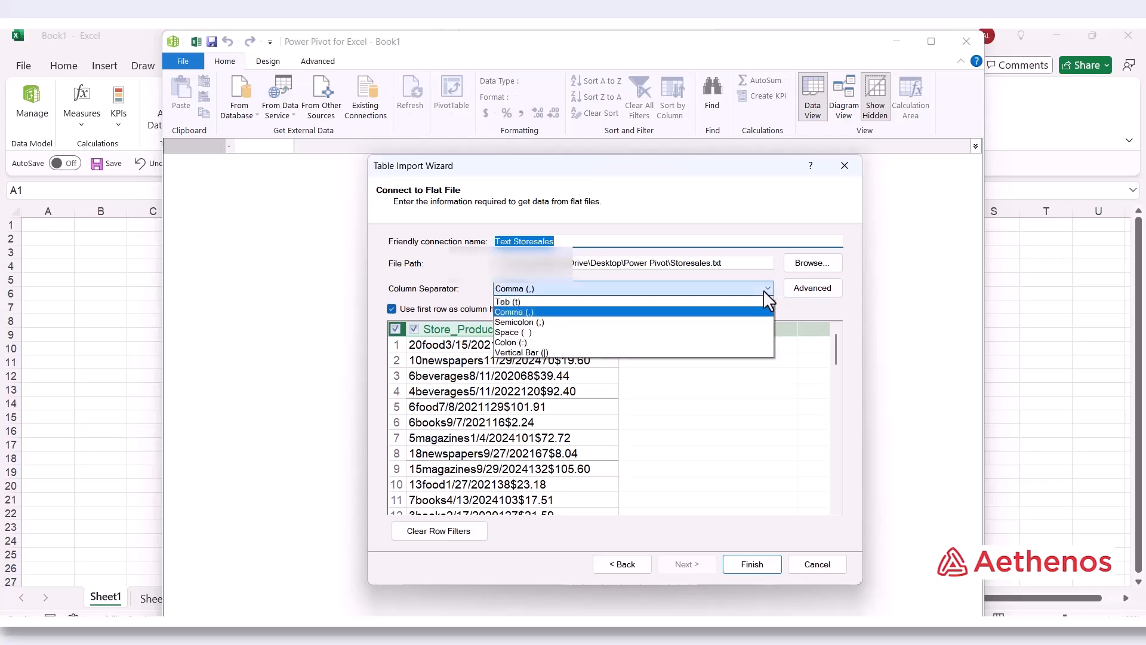
left_click(655, 301)
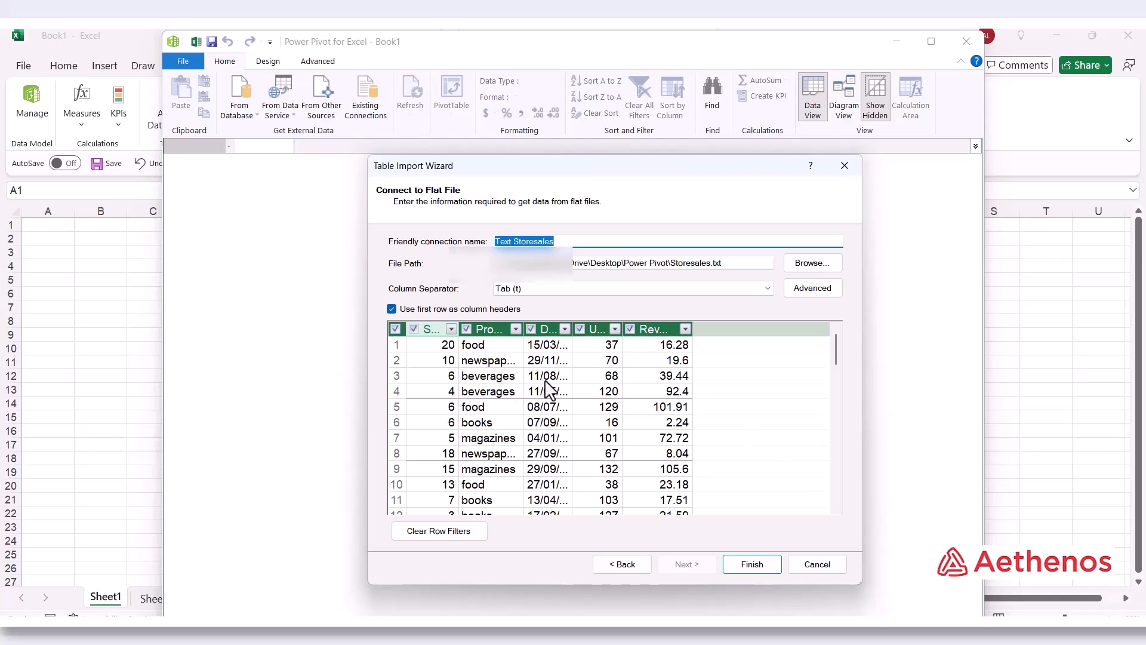
left_click(753, 567)
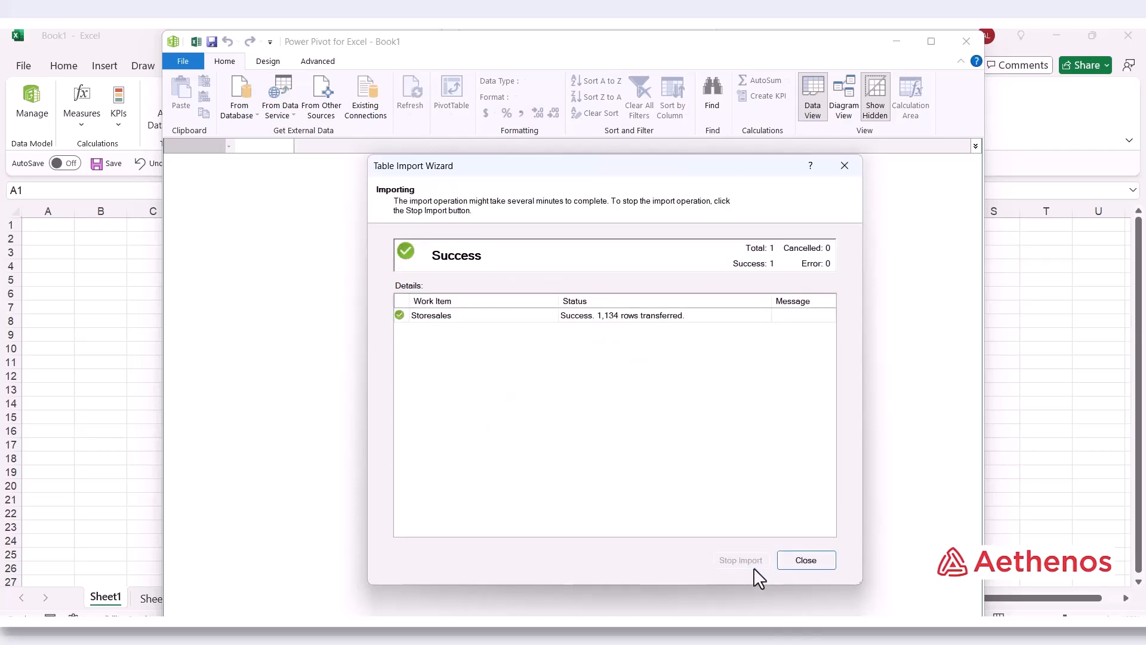
Step: Close the completed Storesales import wizard and reopen the data model window from the workbook
left_click(822, 559)
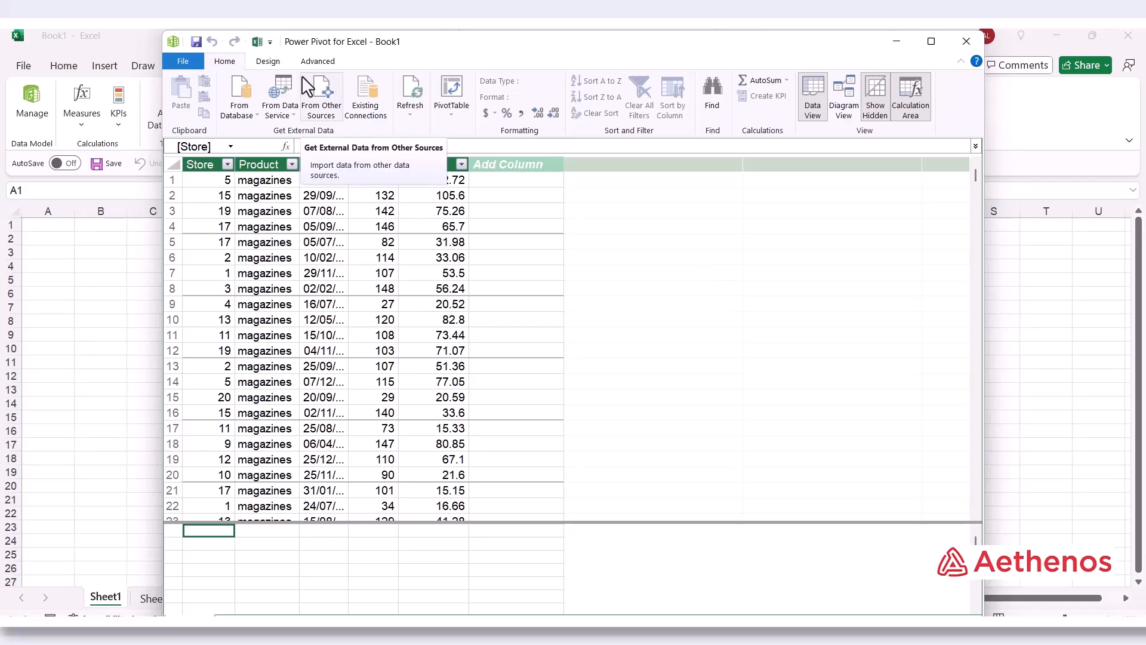
left_click(32, 125)
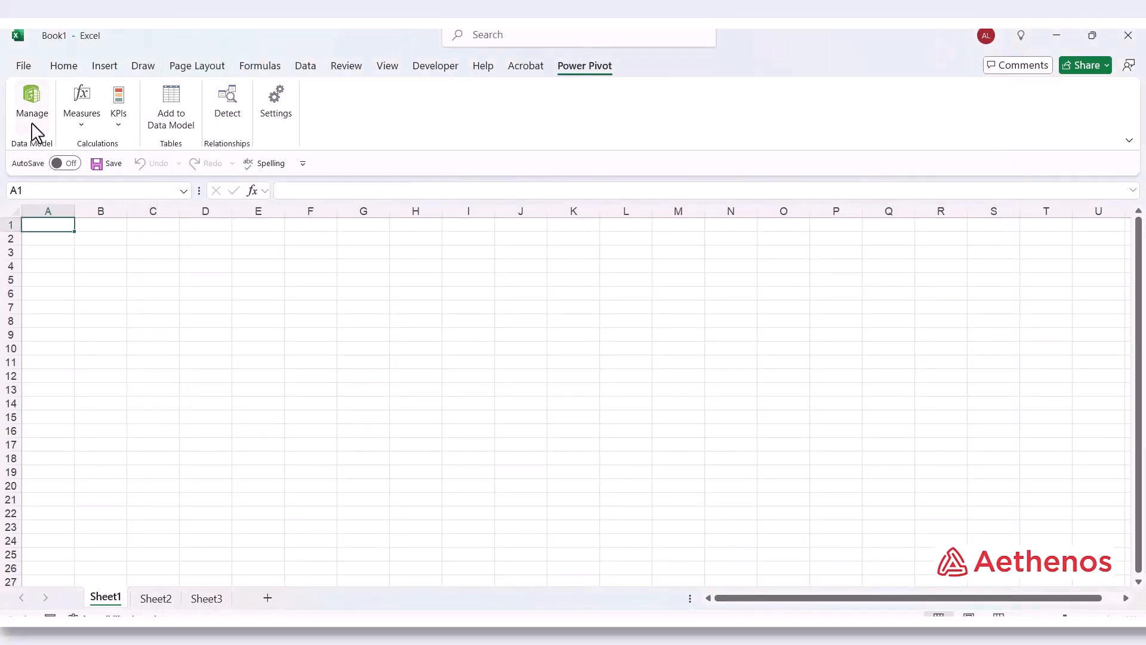
left_click(36, 129)
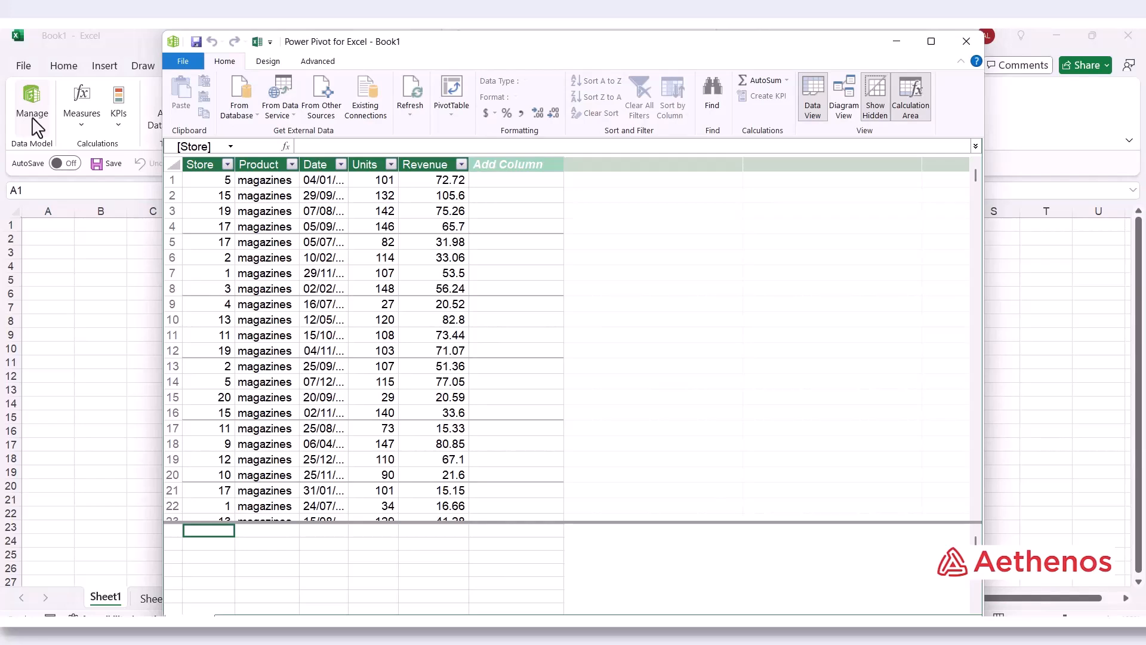
Step: Start an Excel file import from other sources and choose the States workbook in the Power Pivot folder as the source
left_click(316, 96)
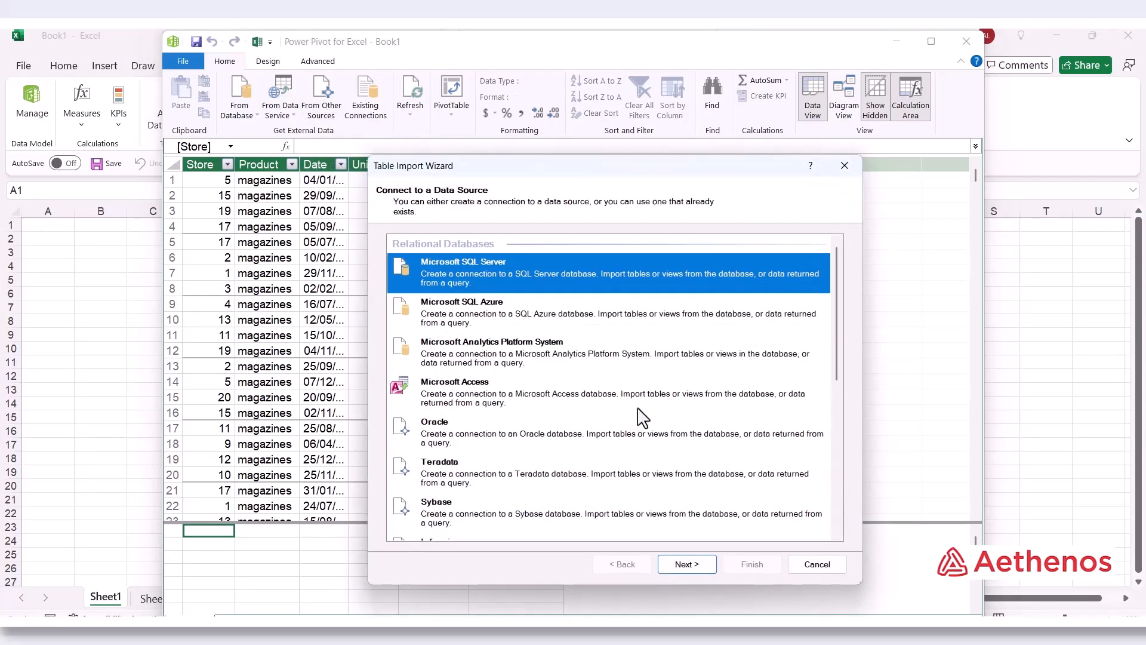
scroll(642, 415, "down", 5)
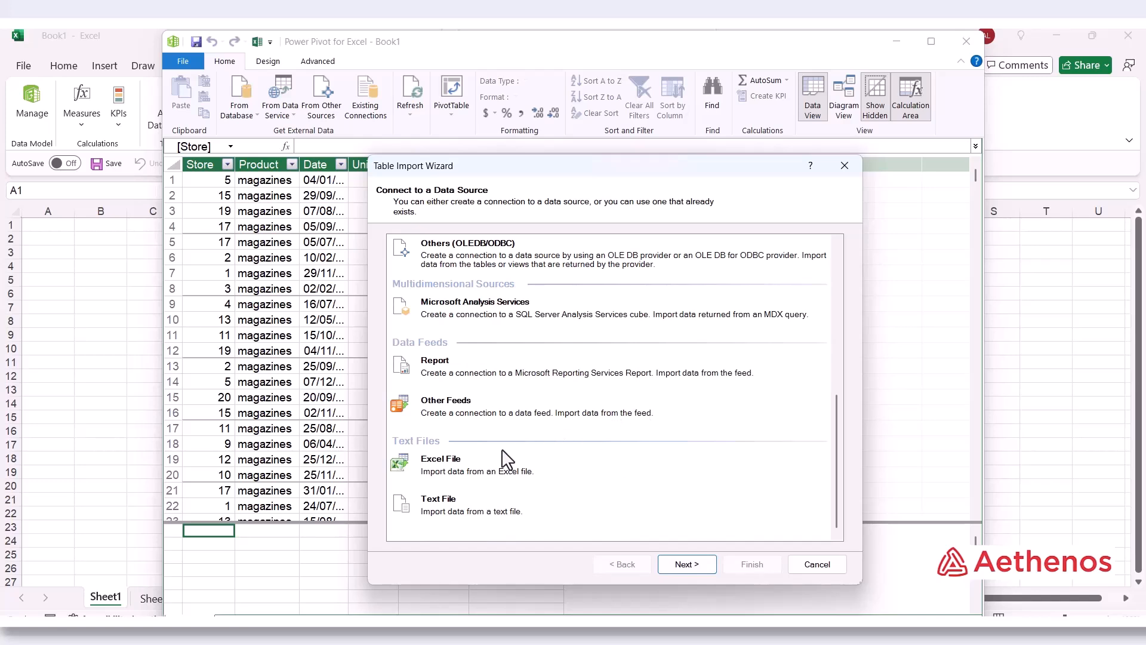
left_click(445, 465)
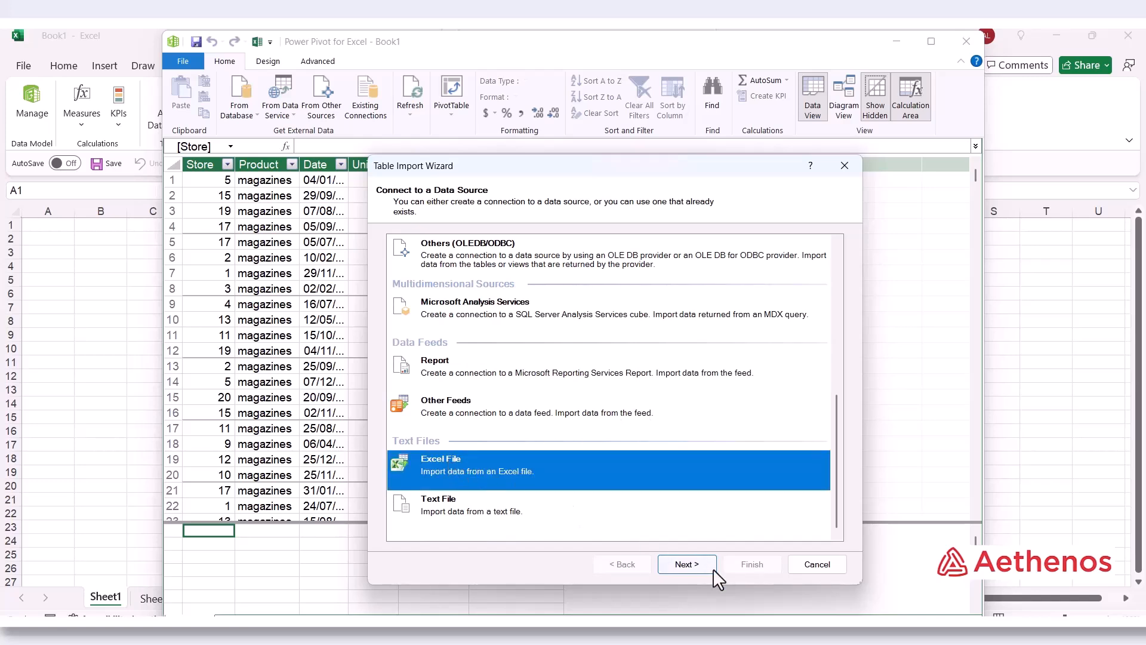
left_click(694, 565)
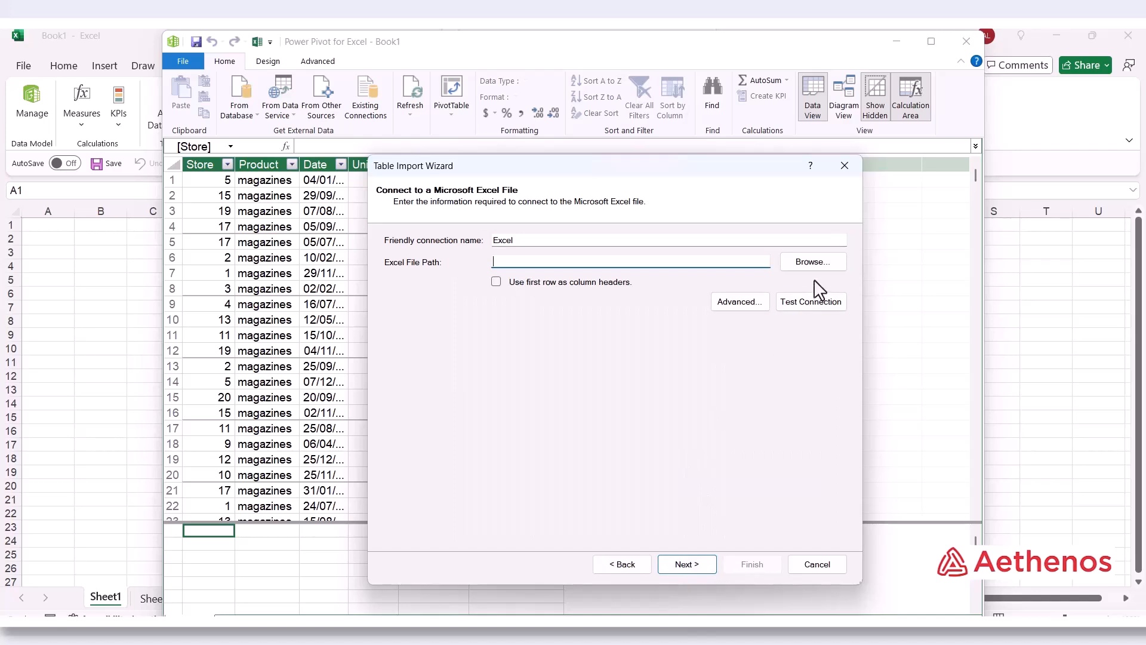
left_click(815, 263)
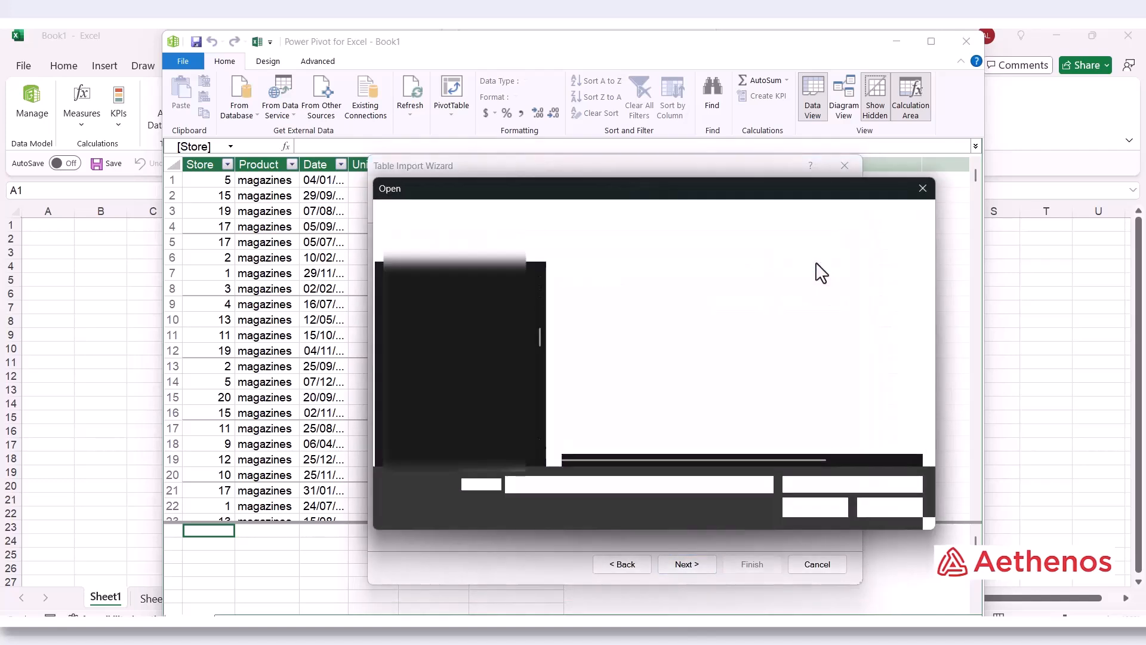
left_click(618, 322)
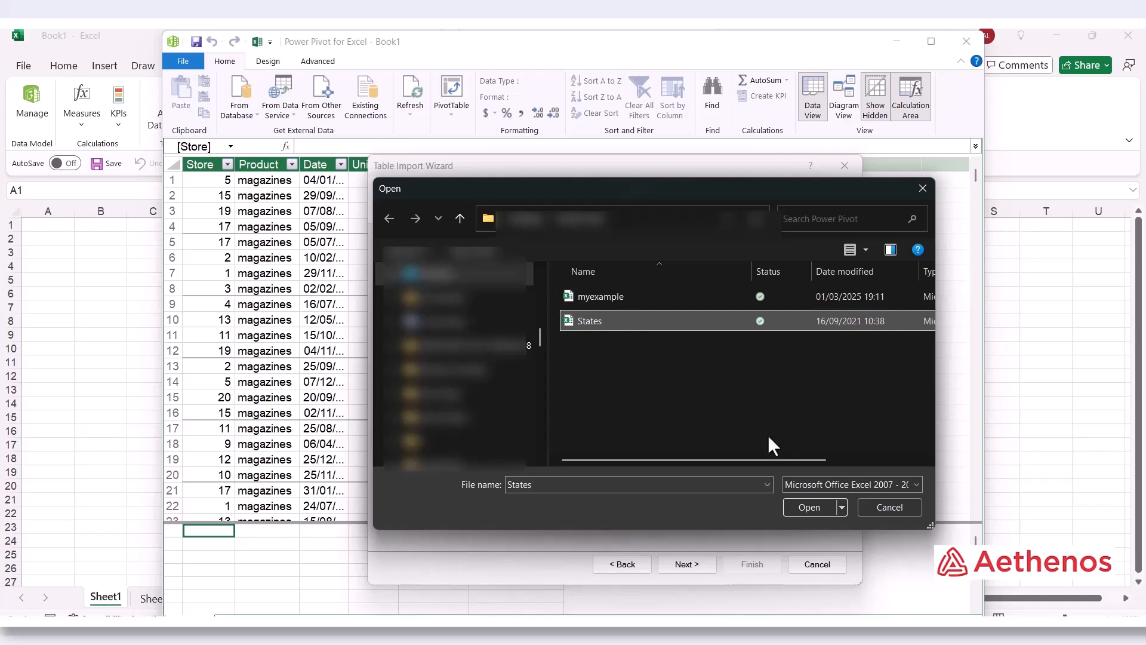
left_click(798, 506)
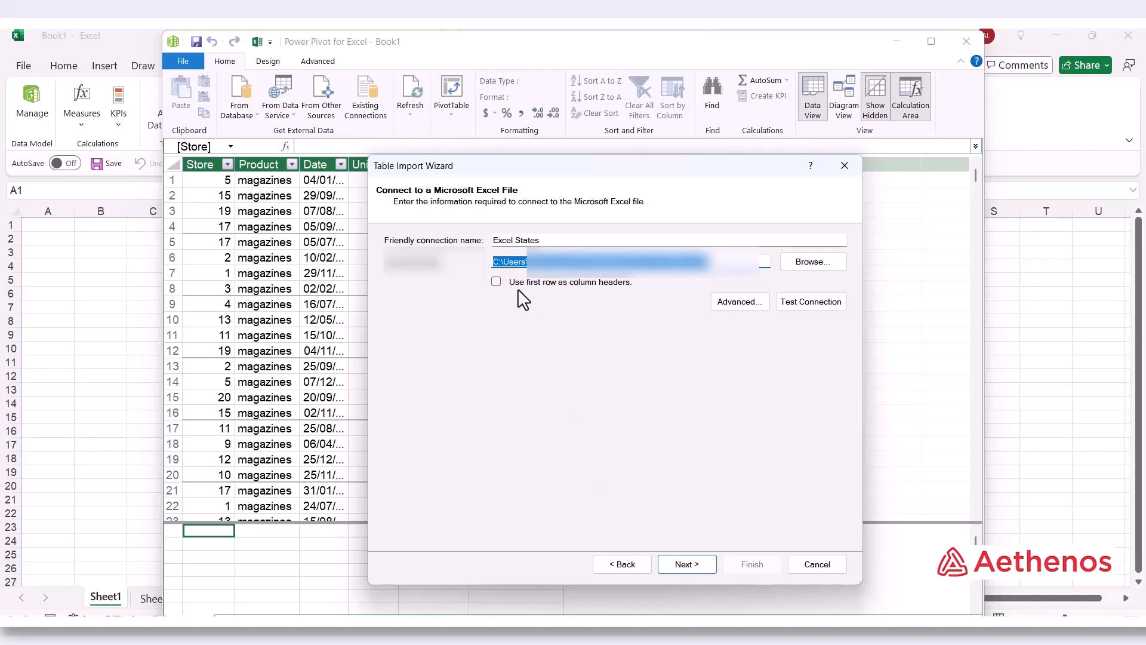
Step: Use the first row as column headers and import the Sheet1$ table from the States workbook
left_click(496, 282)
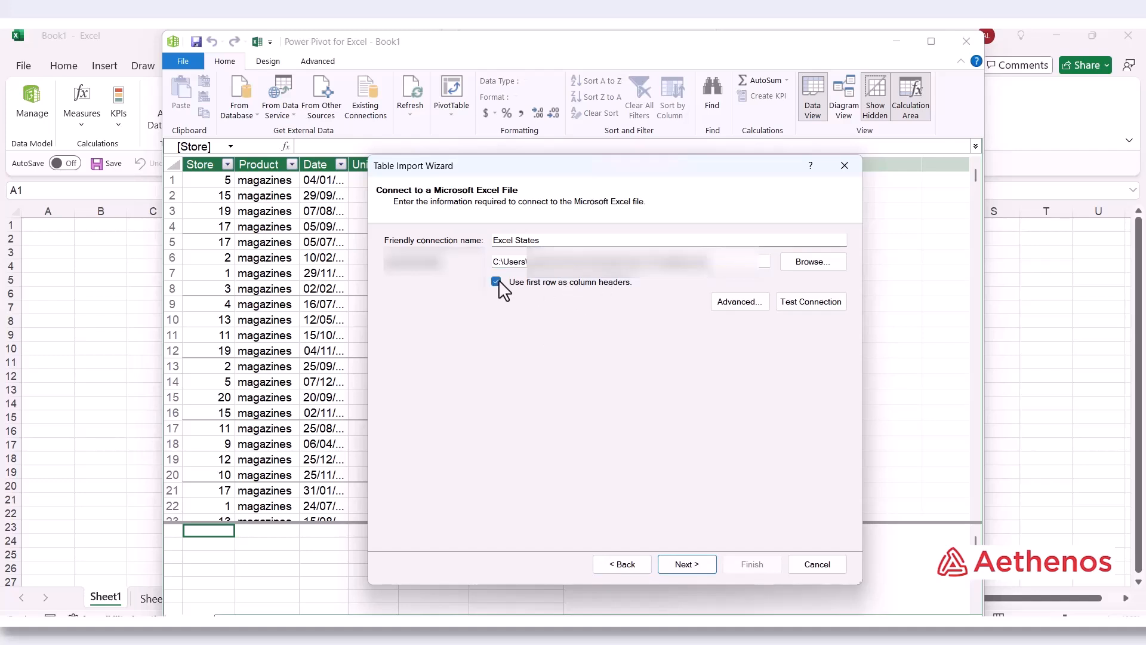
left_click(700, 571)
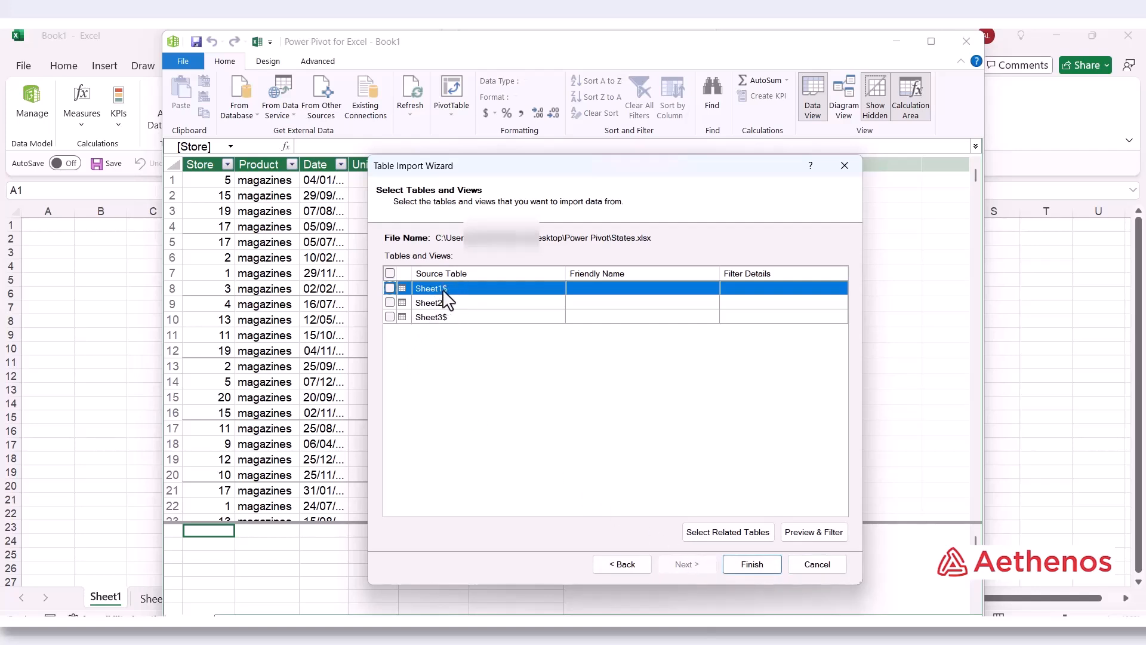
left_click(389, 288)
left_click(737, 564)
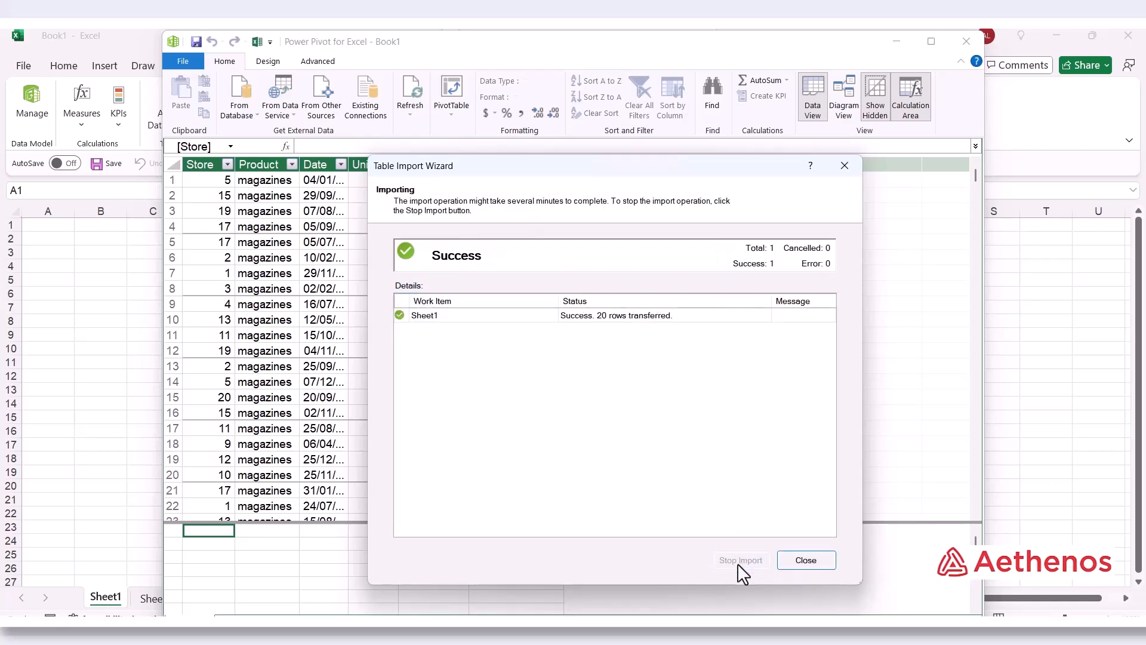
left_click(805, 560)
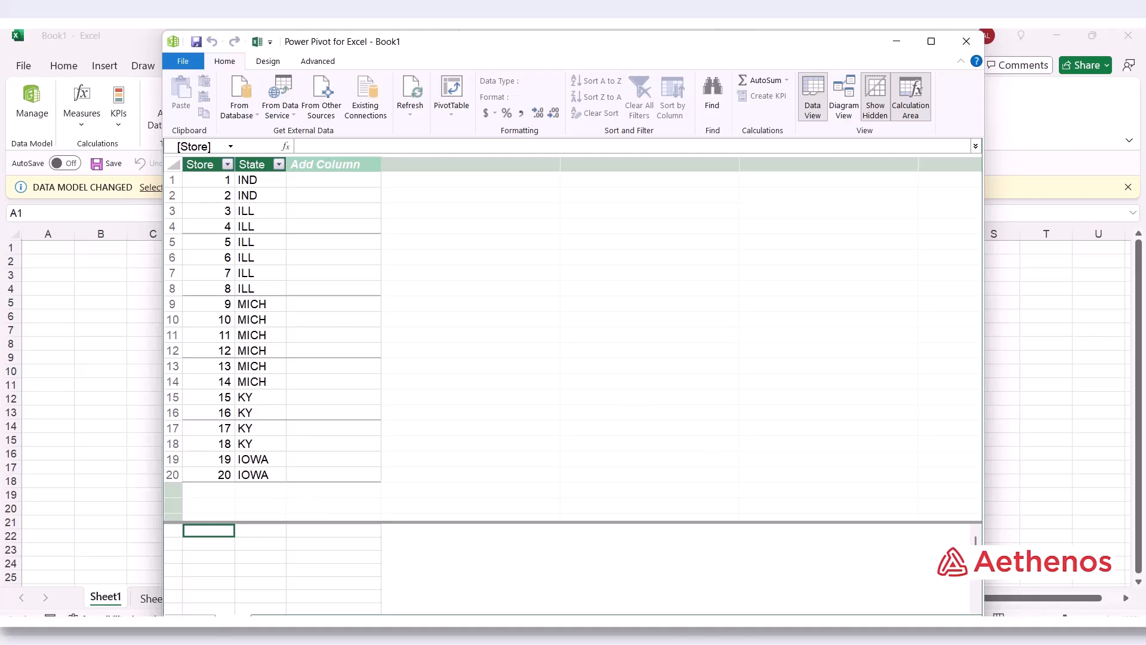
Step: Rename the imported Sheet1 table as States and view the Storesales and States tables in turn
double_click(232, 620)
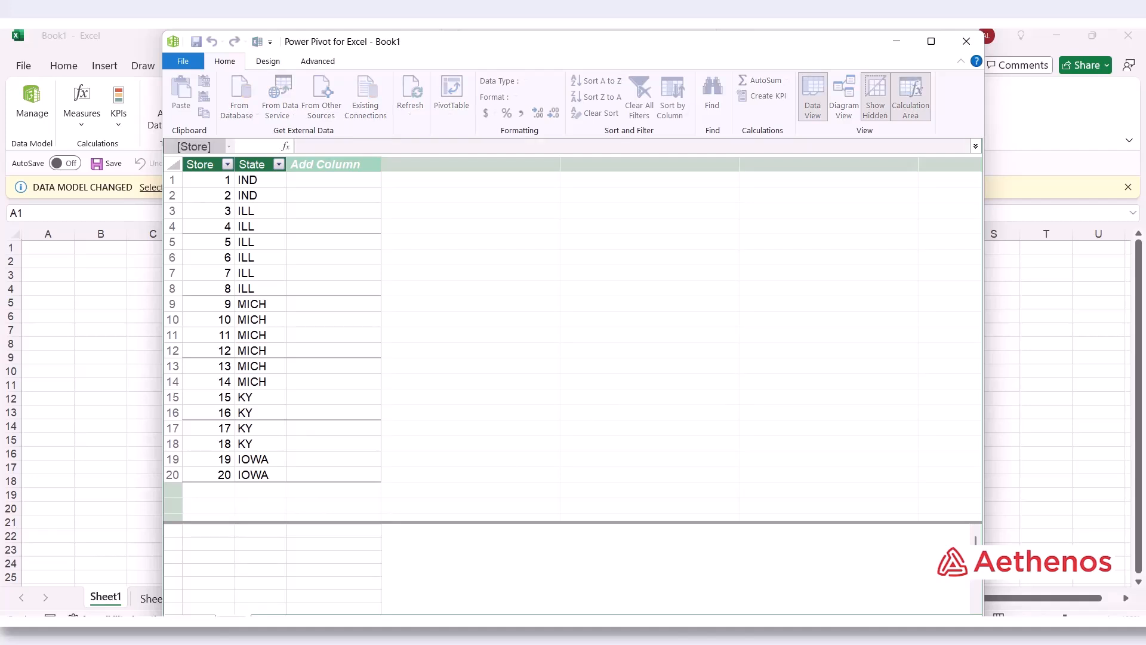
key("Return")
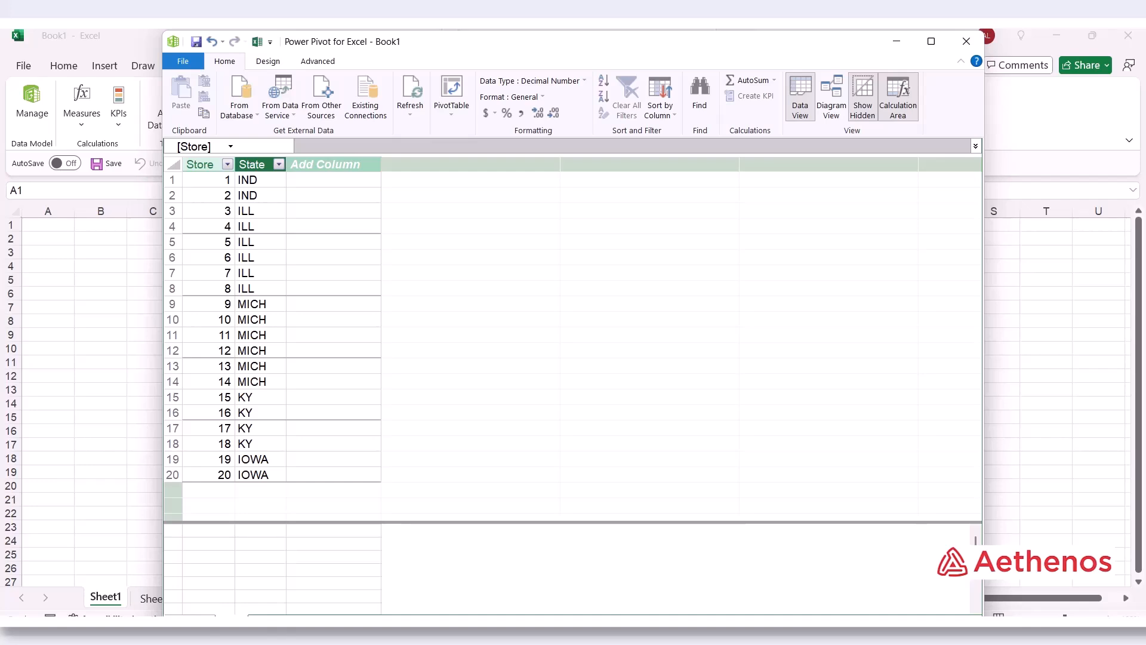
left_click(190, 619)
left_click(231, 620)
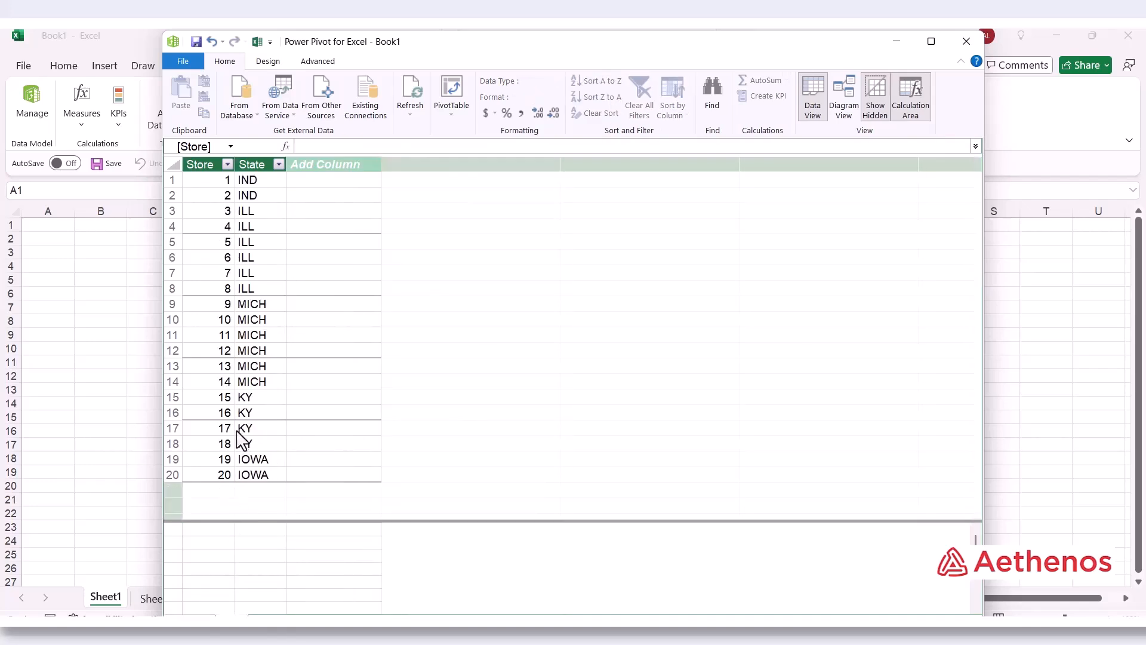
left_click(198, 620)
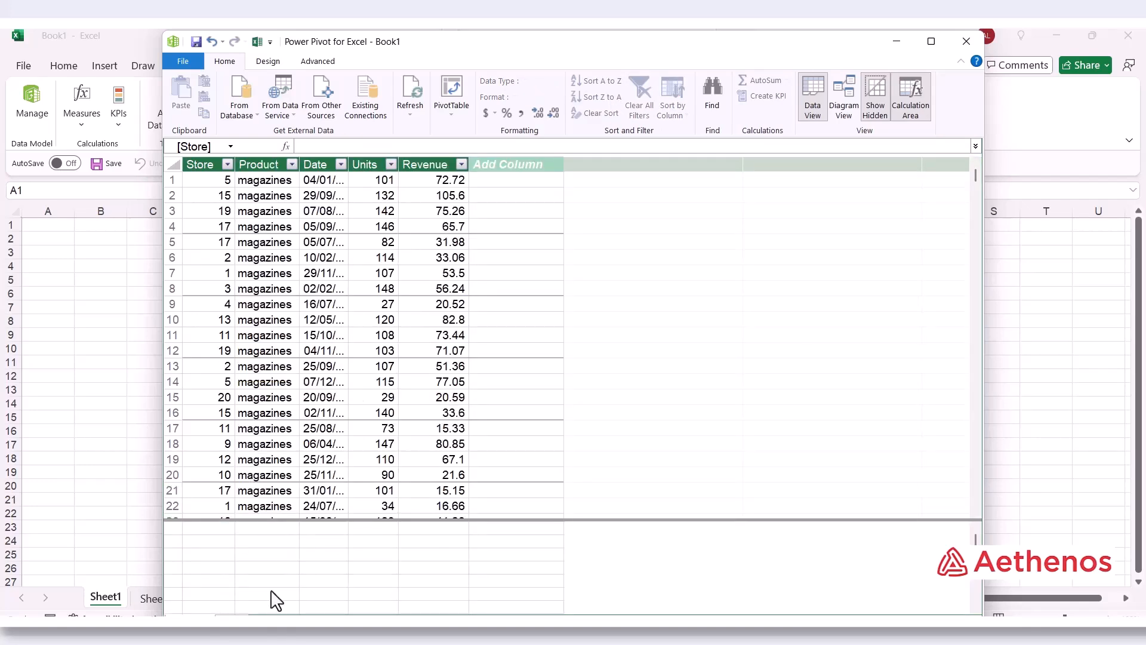
left_click(232, 619)
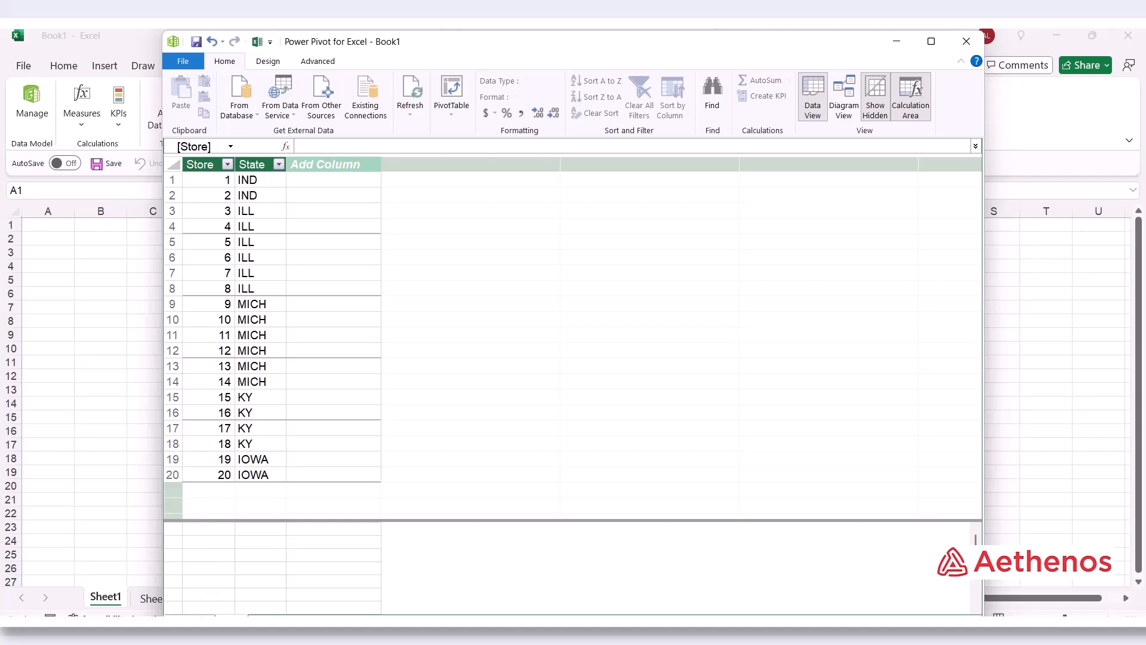
left_click(202, 612)
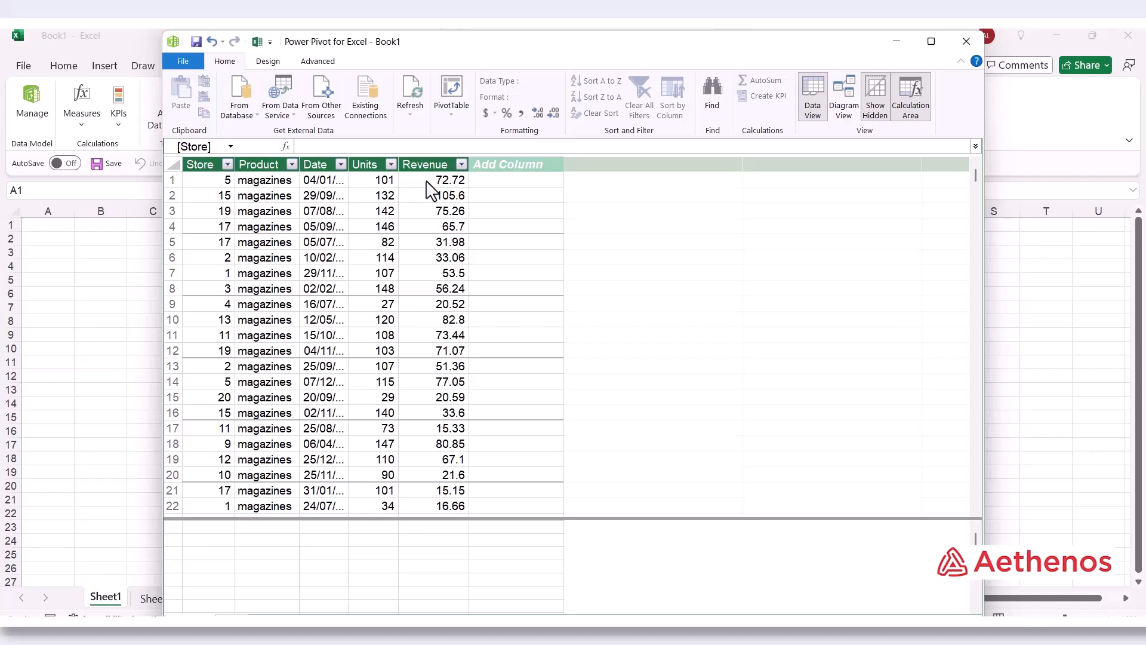
left_click(267, 62)
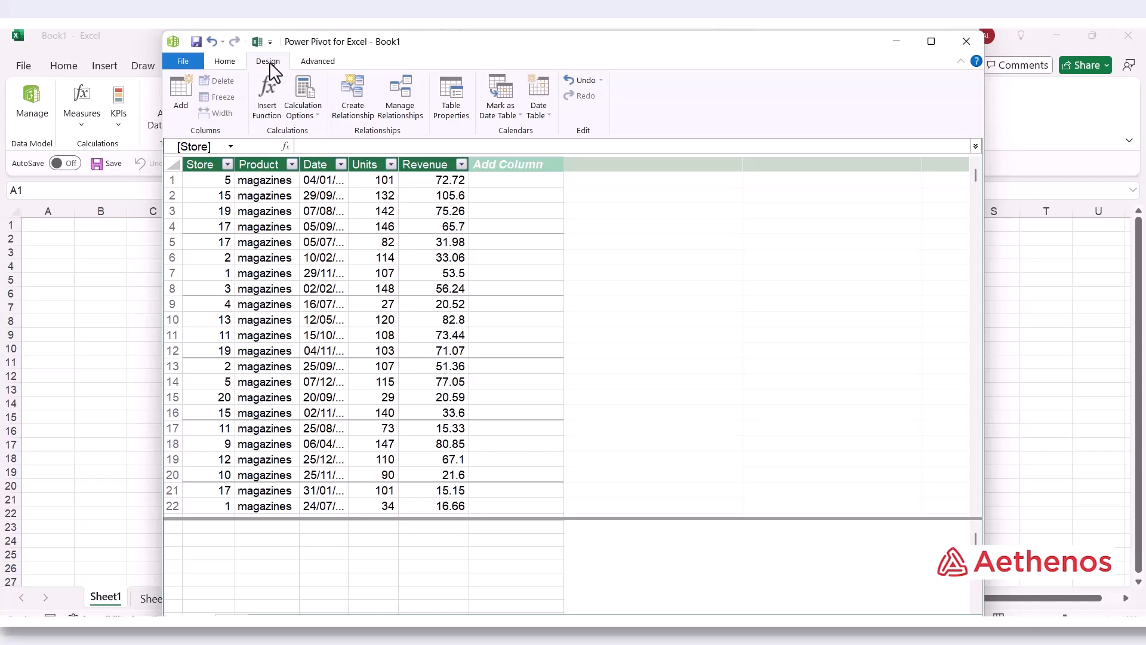
left_click(351, 97)
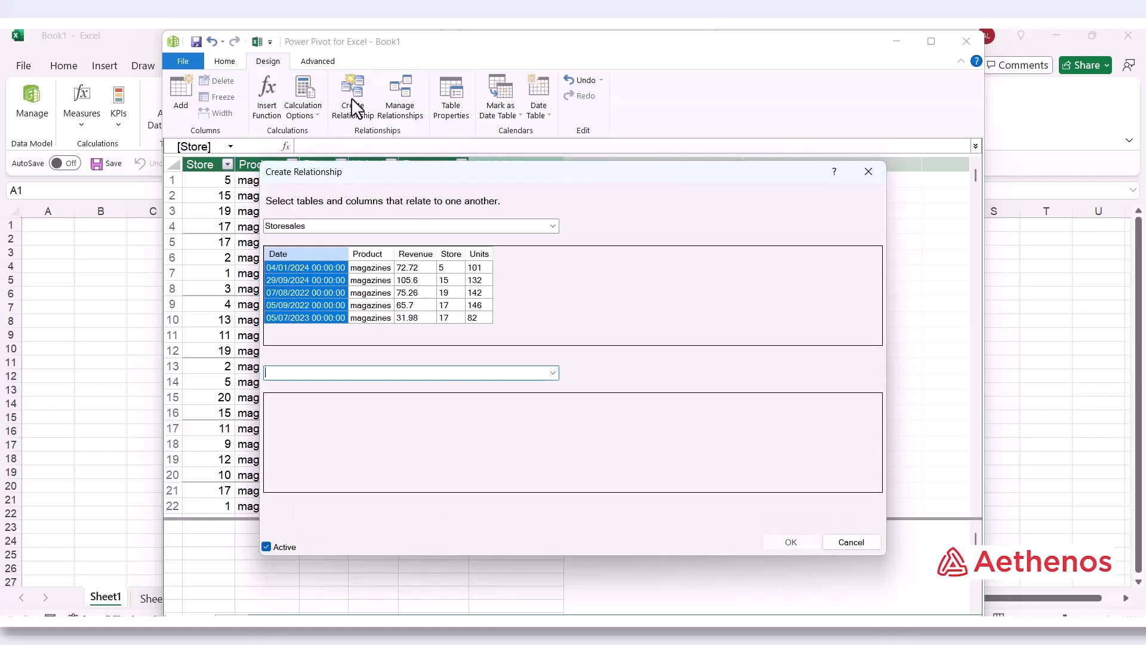
left_click(554, 226)
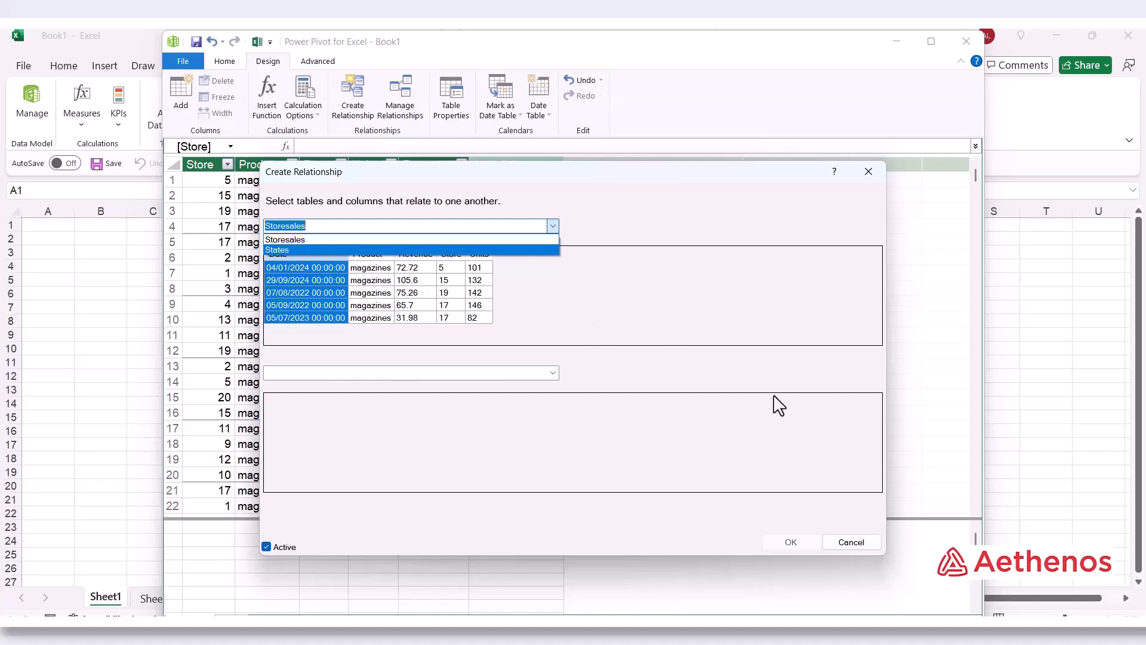
left_click(871, 182)
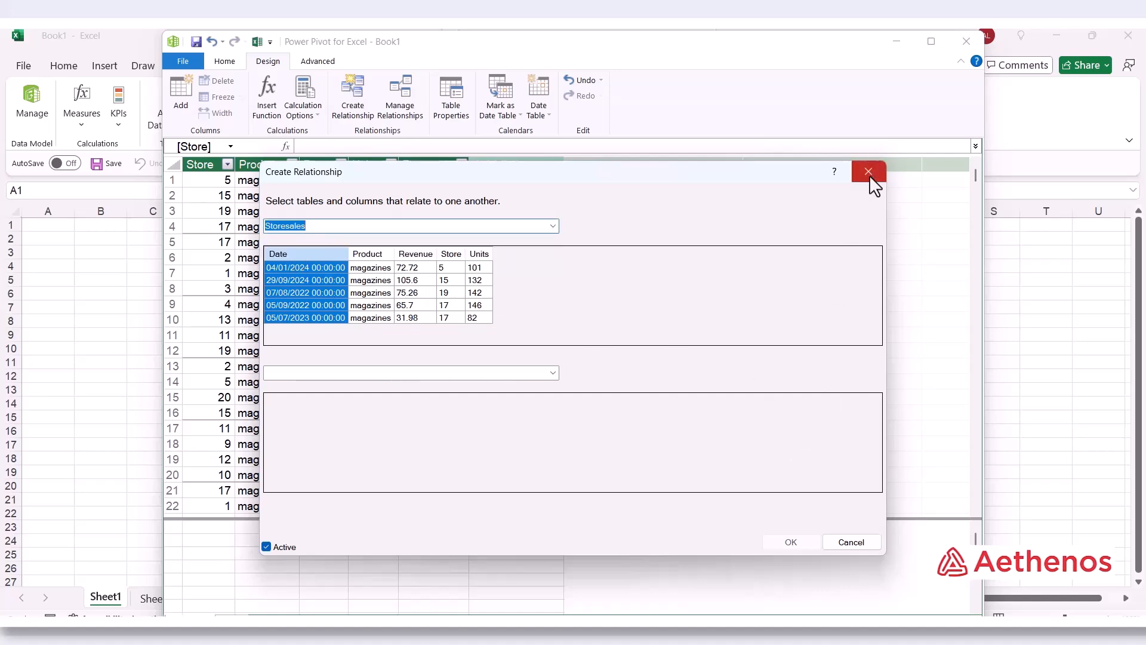
left_click(871, 176)
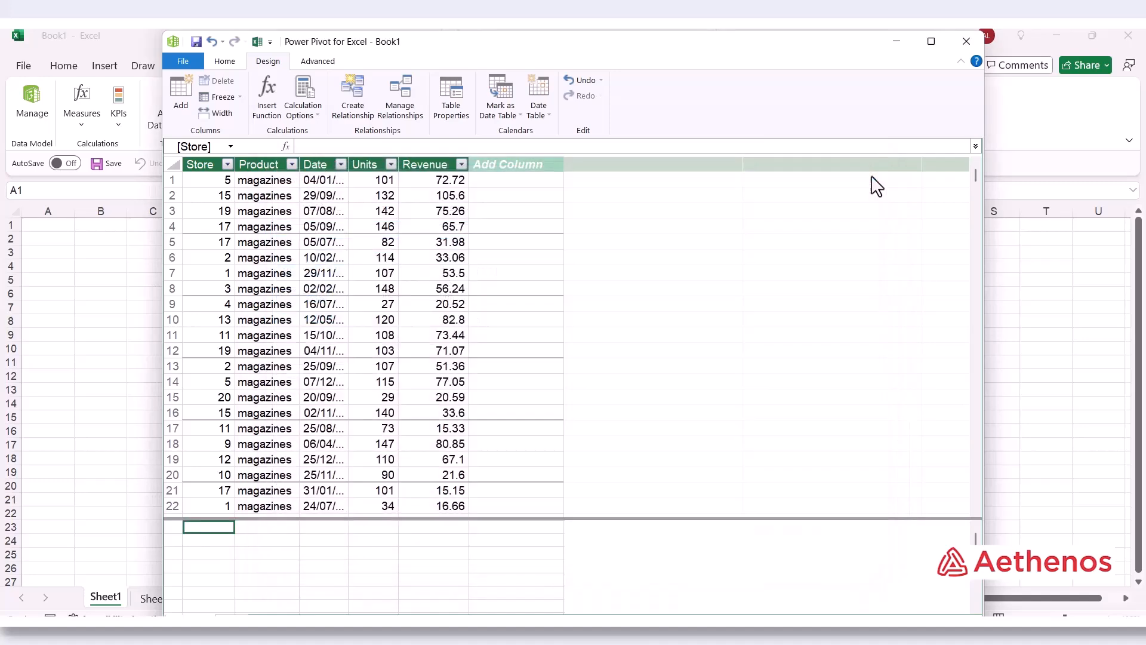
Step: Switch to Diagram View and relate the Store field of Storesales to the Store field of States
left_click(225, 61)
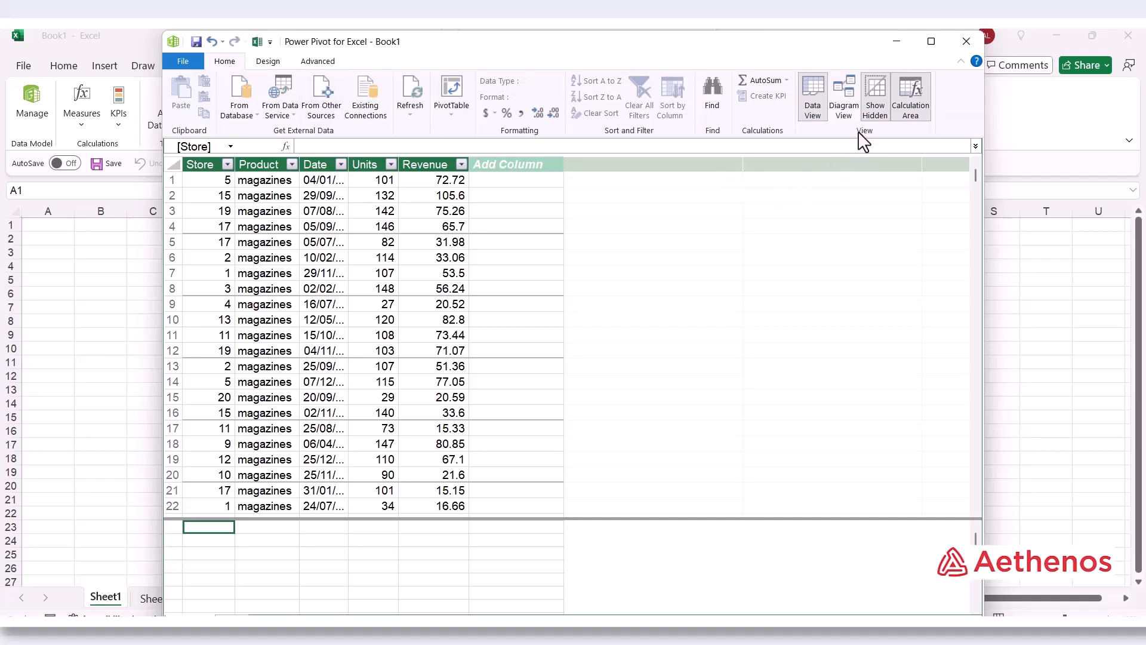
left_click(844, 102)
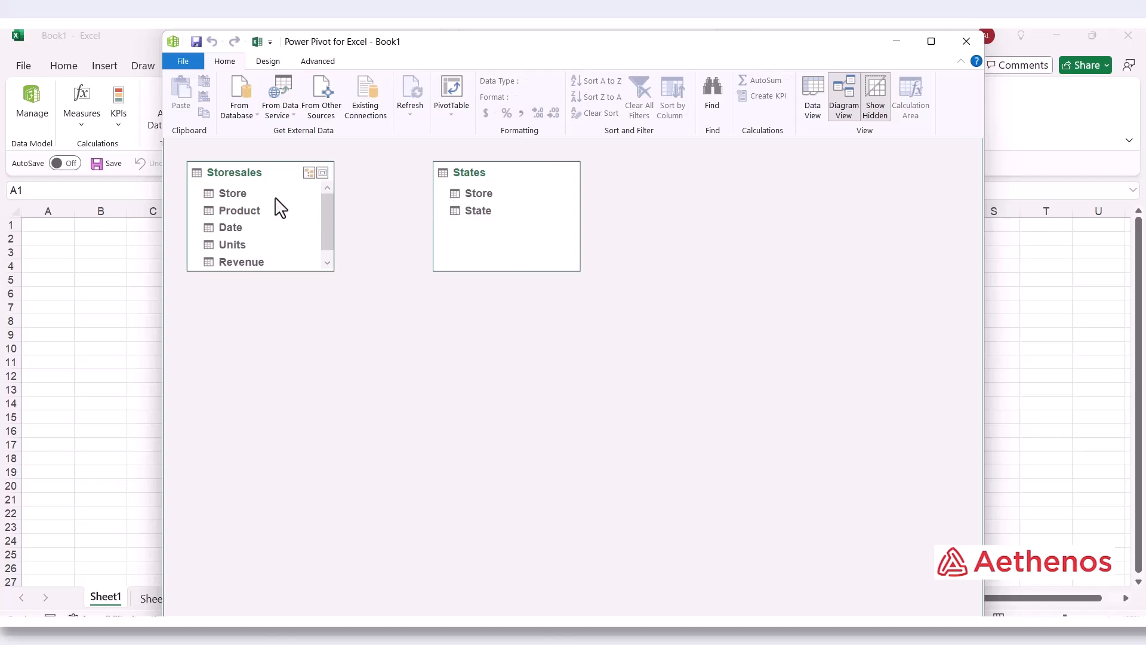
left_click(238, 199)
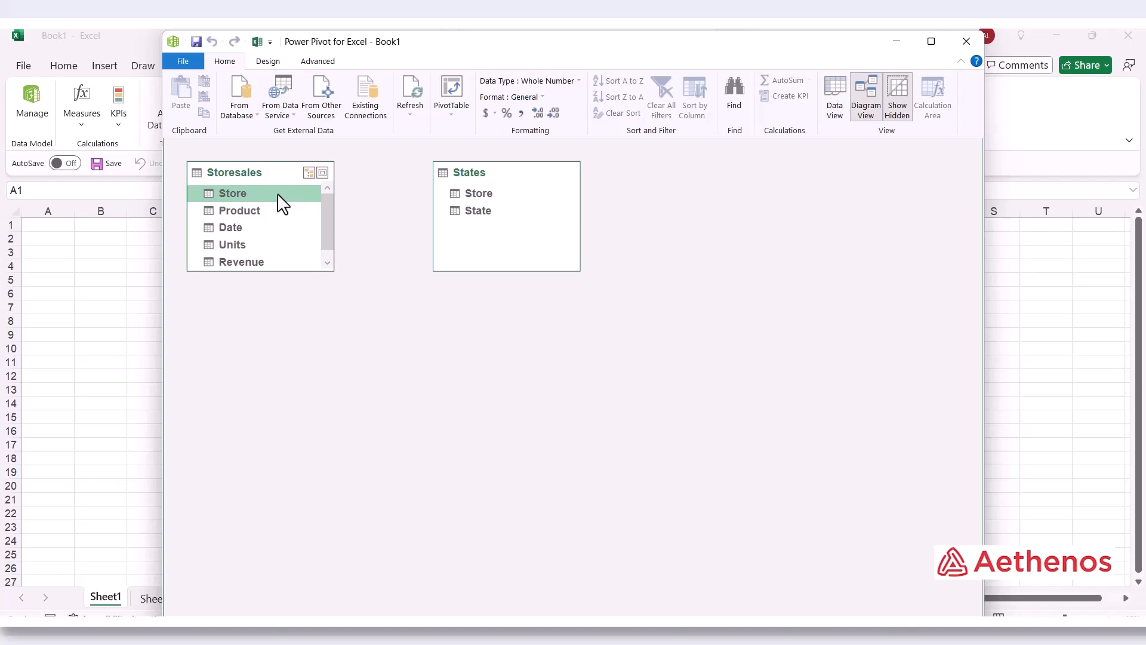
mouse_move(277, 192)
left_mouse_down()
mouse_move(440, 212)
mouse_move(471, 198)
left_mouse_up()
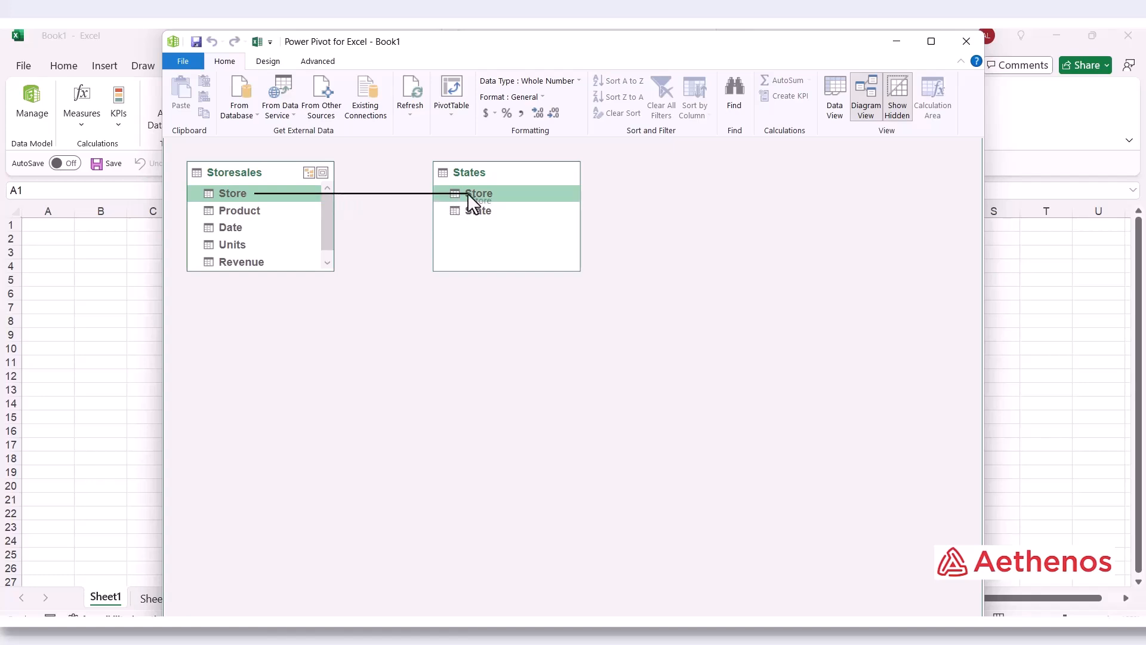
left_click_drag(468, 195, 469, 194)
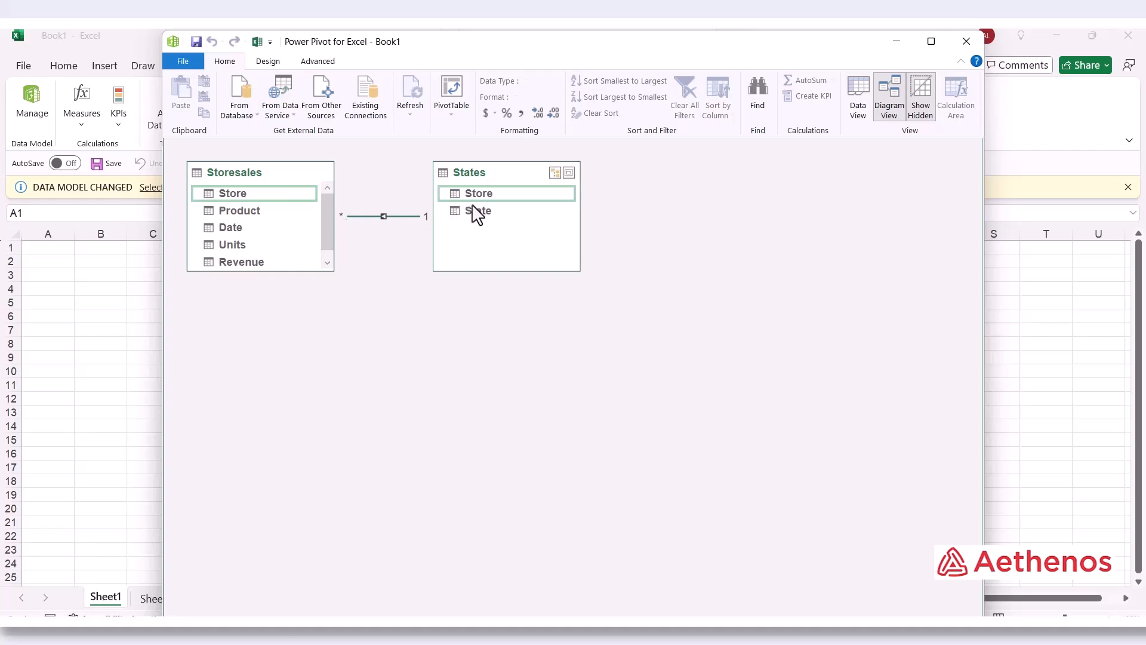
Step: Return to Data View and create a PivotTable from the data model in a new worksheet
left_click(854, 111)
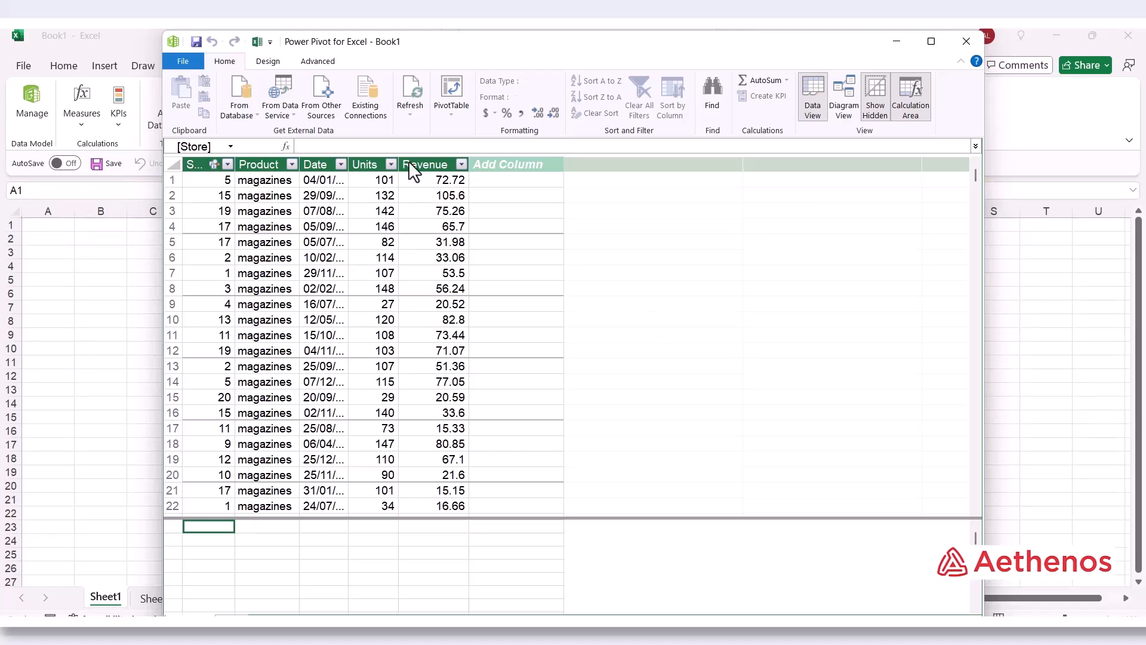
left_click(461, 119)
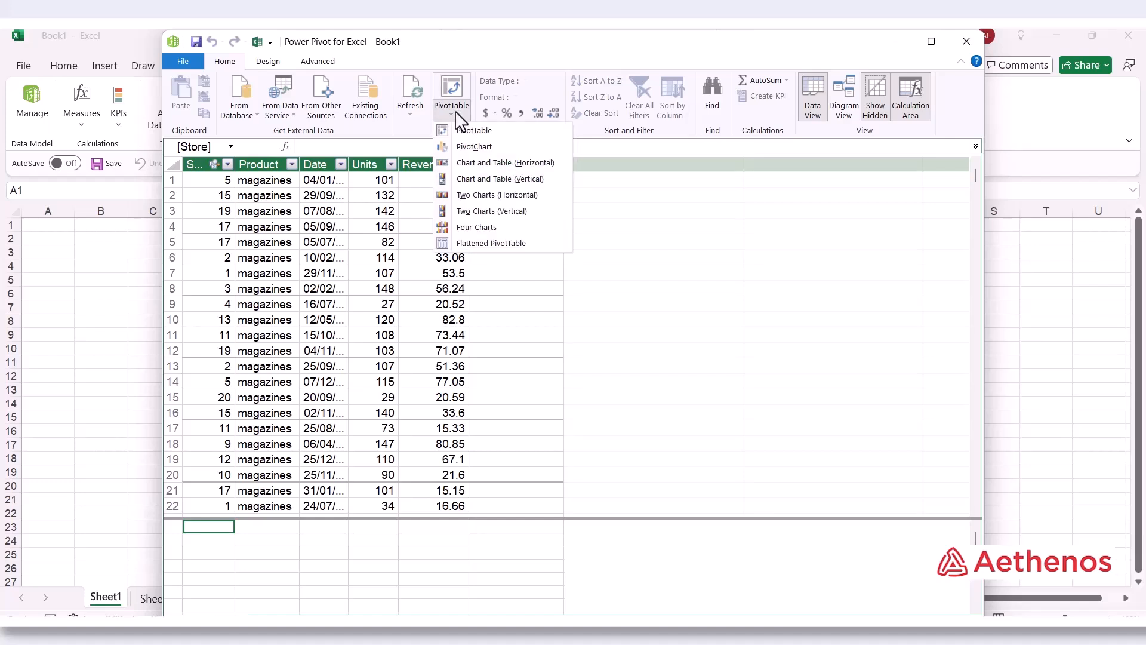
left_click(461, 131)
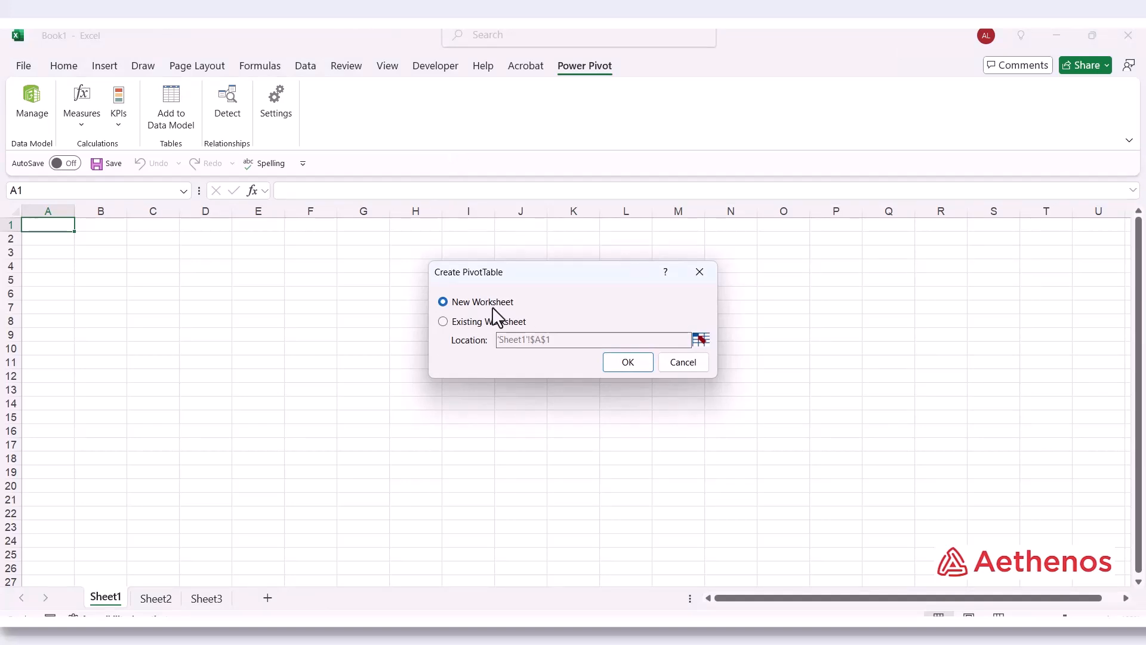
left_click(629, 364)
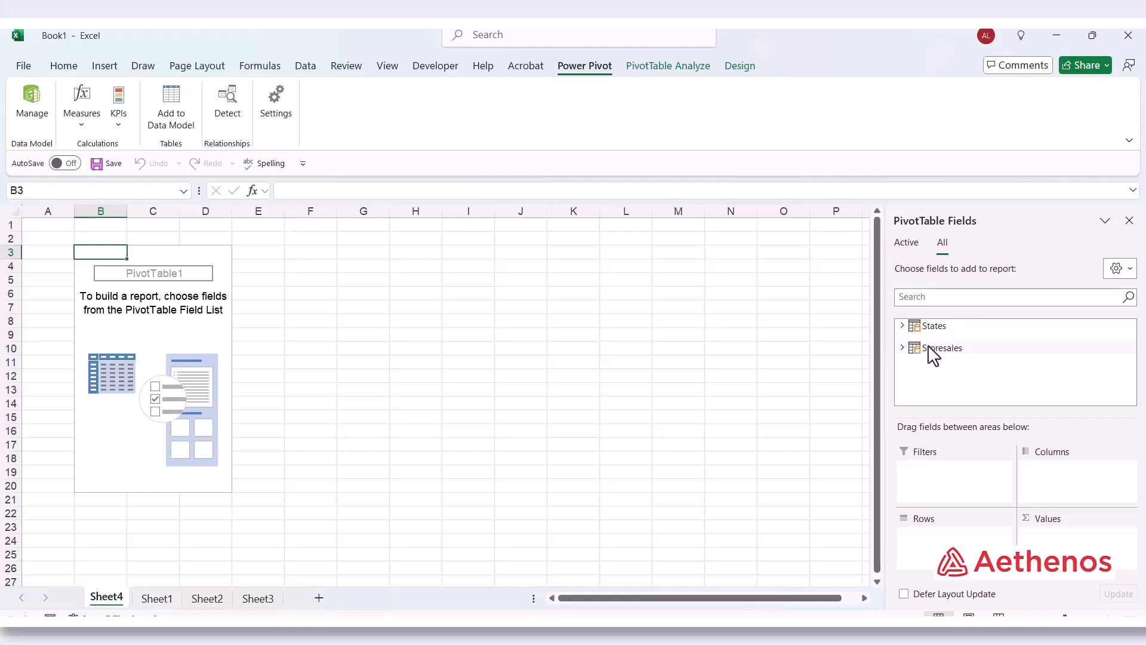
Step: Expand the States and Storesales tables in the PivotTable field list and examine the fields each one offers
left_click(902, 326)
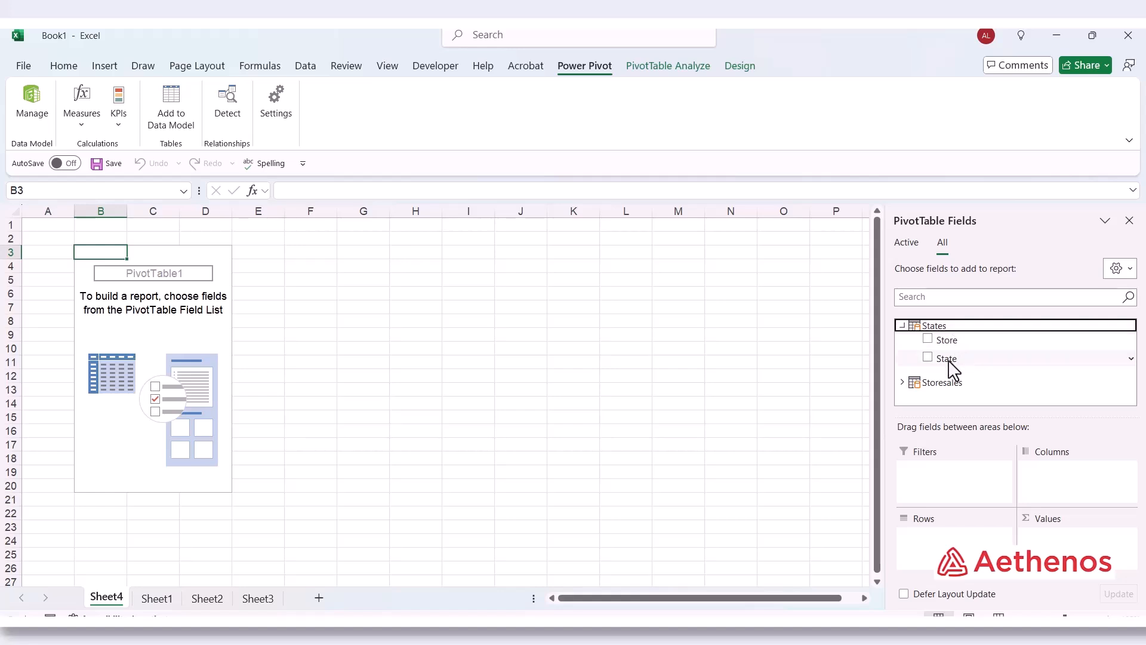
left_click(902, 383)
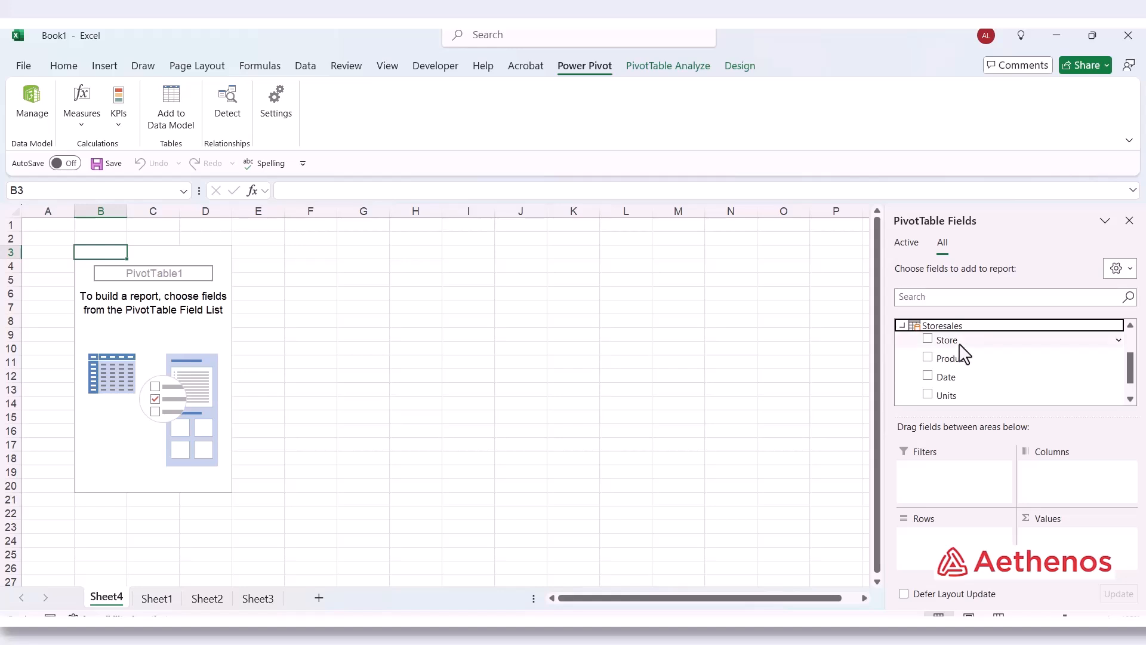
scroll(962, 356, "down", 1)
scroll(959, 357, "up", 2)
scroll(959, 357, "down", 1)
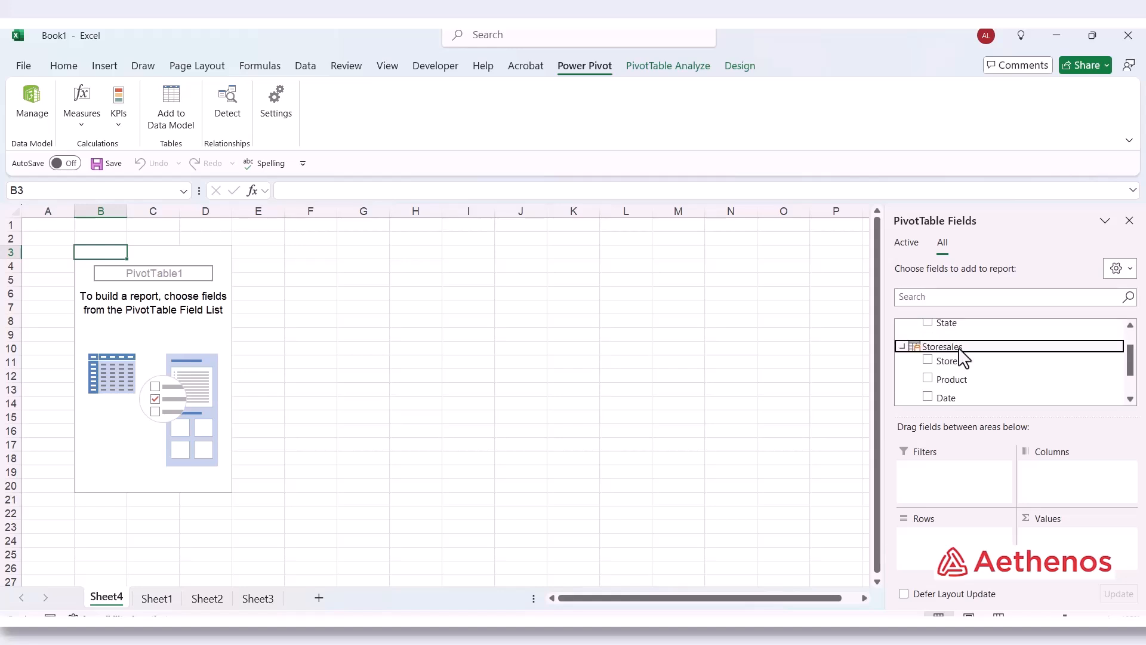
scroll(958, 358, "up", 1)
scroll(953, 351, "down", 1)
scroll(949, 355, "up", 1)
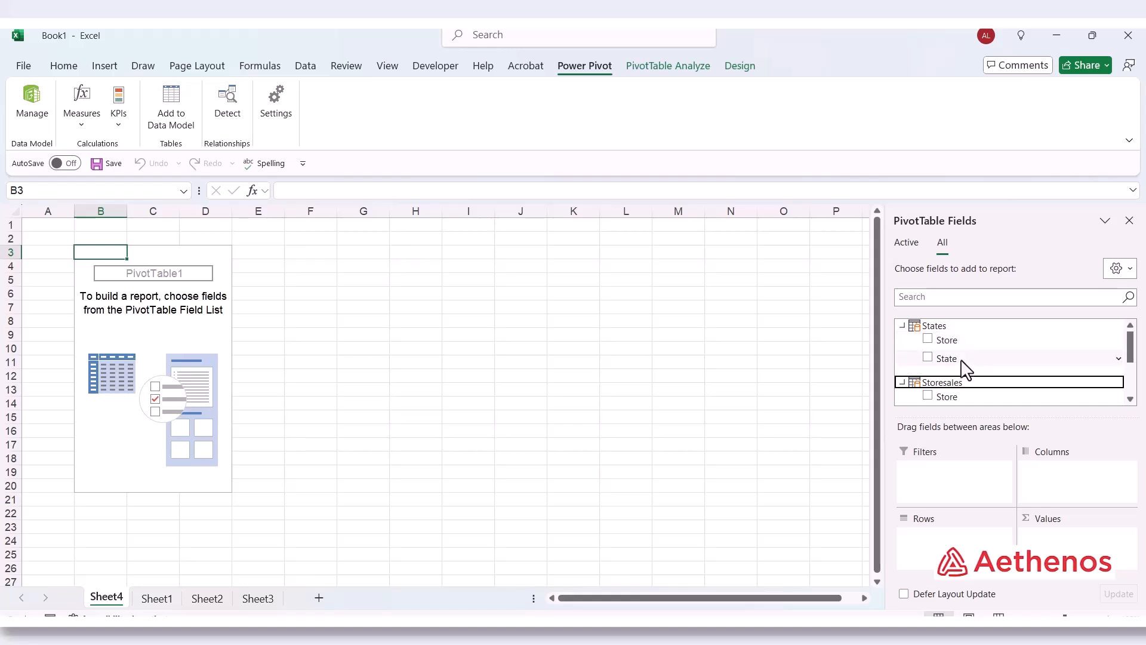
scroll(940, 346, "down", 2)
scroll(940, 346, "up", 2)
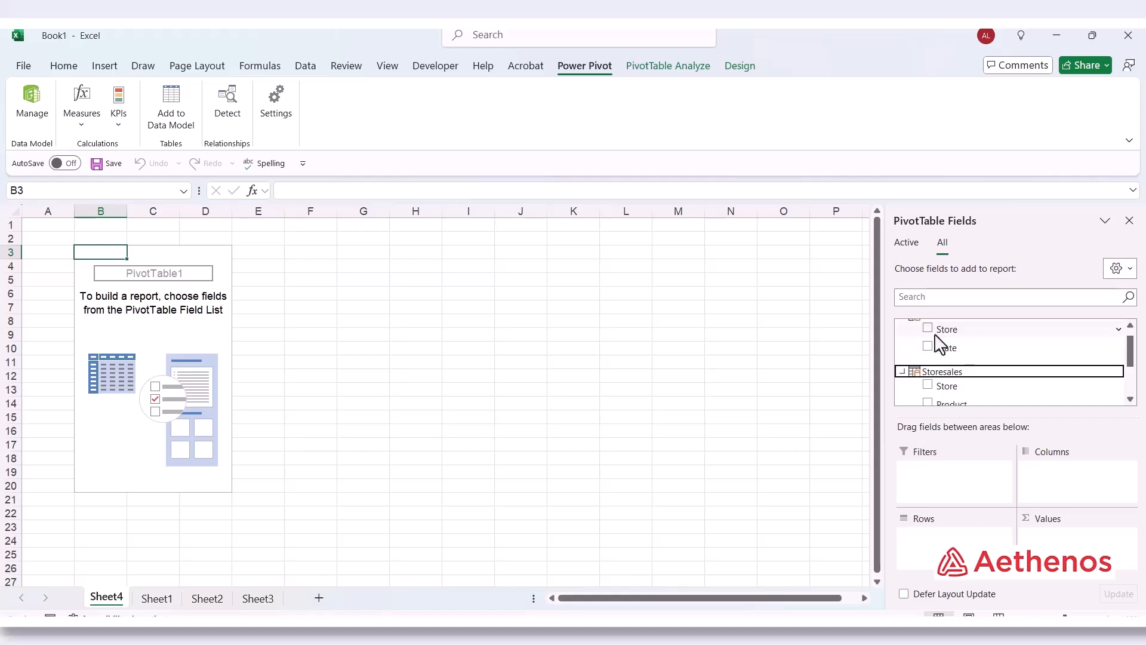
scroll(964, 346, "down", 2)
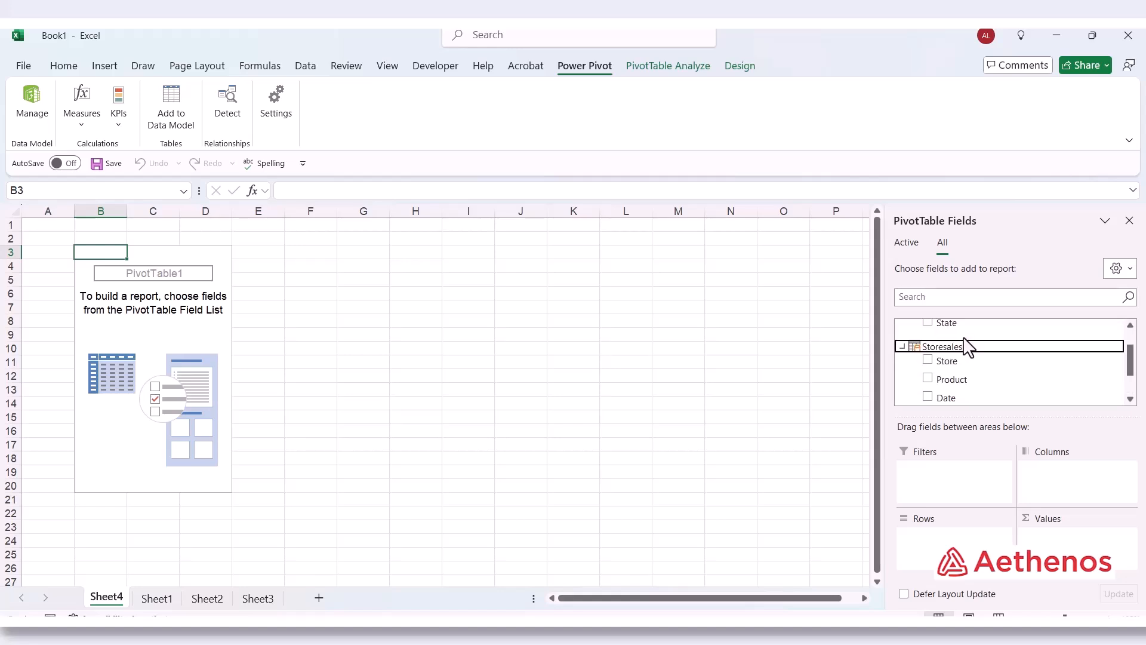
scroll(959, 352, "up", 2)
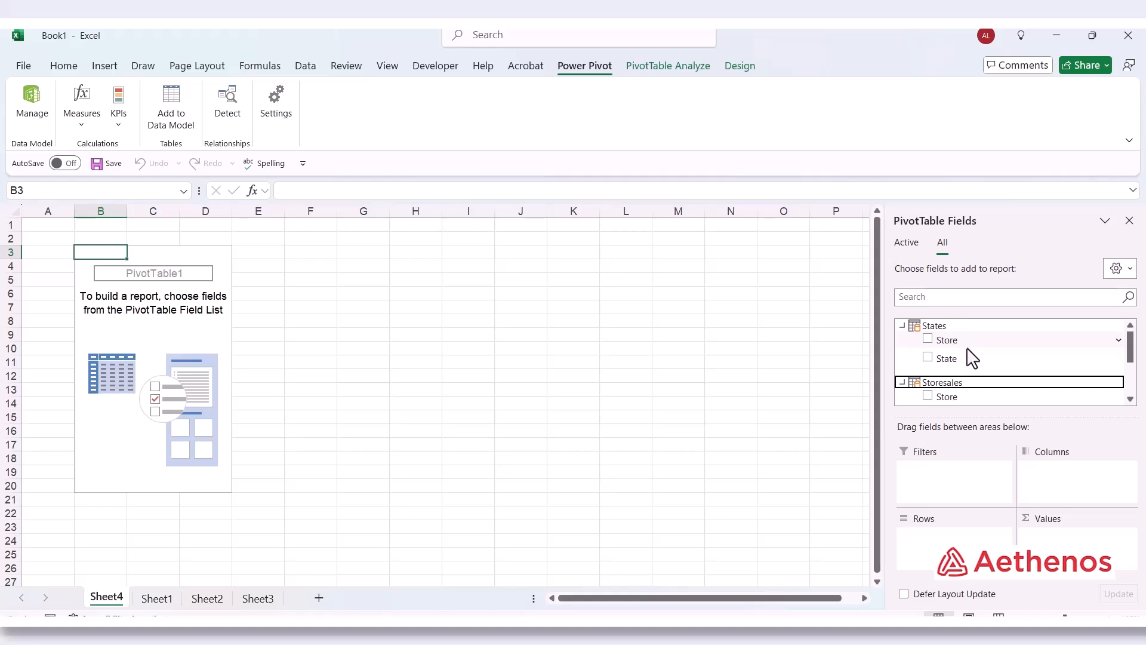
scroll(960, 346, "down", 2)
scroll(961, 348, "up", 2)
scroll(958, 357, "down", 2)
scroll(961, 363, "up", 2)
left_click_drag(946, 337, 952, 342)
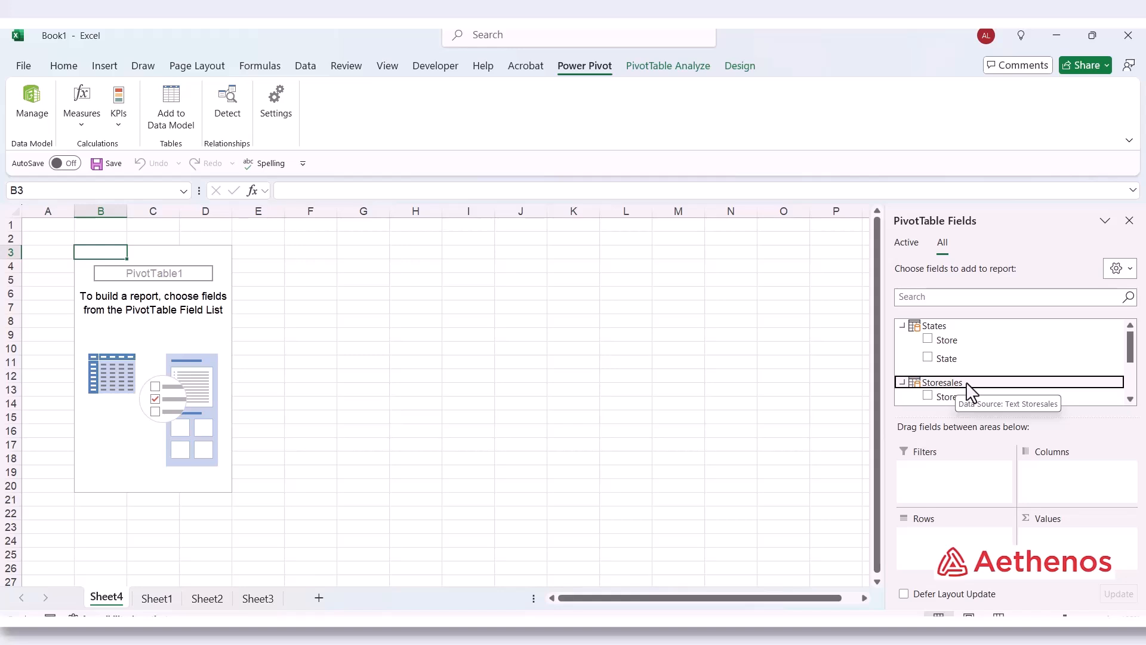
Step: Lay out the PivotTable with Revenue summed as values, Product from Storesales as columns and State from States as rows
scroll(967, 388, "down", 3)
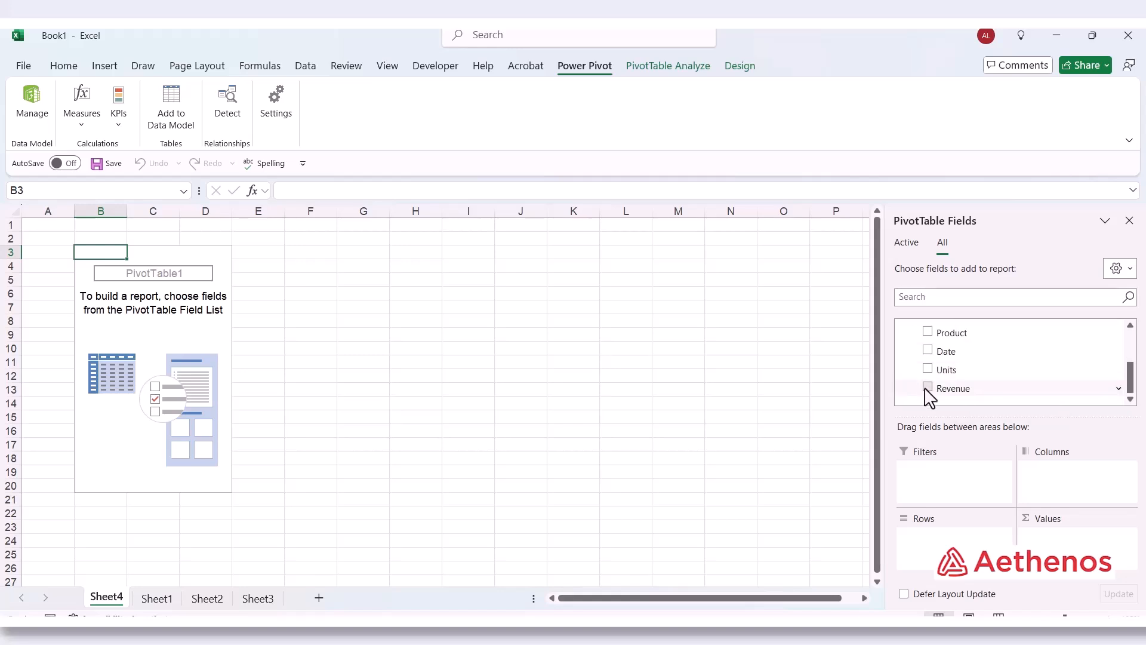
left_click(927, 388)
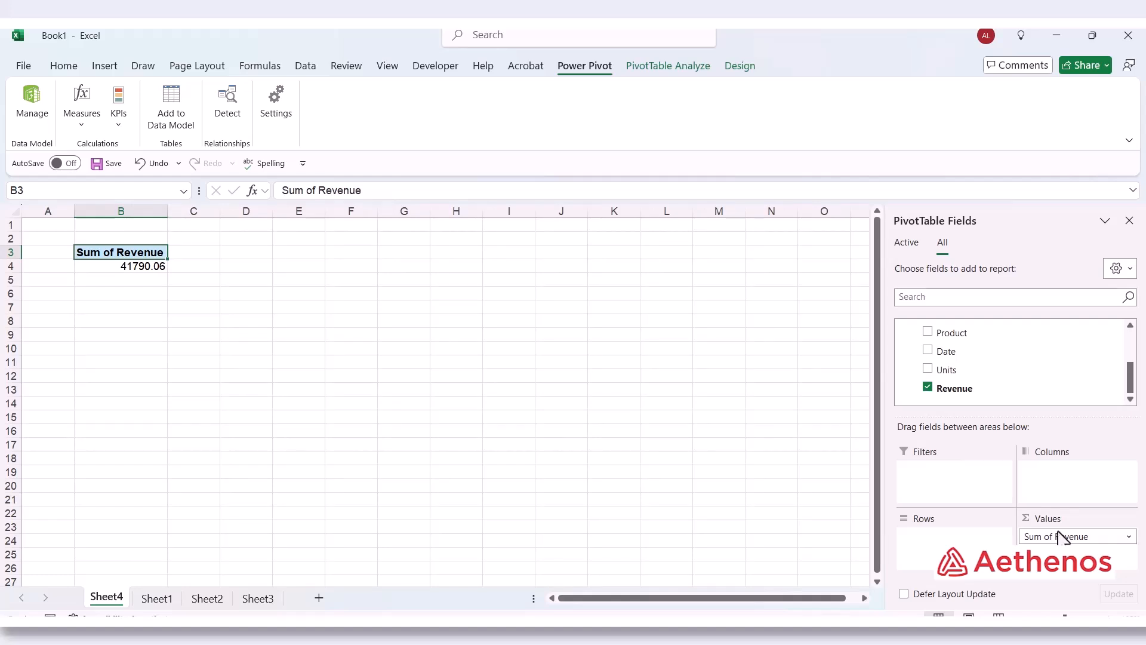
left_click(928, 333)
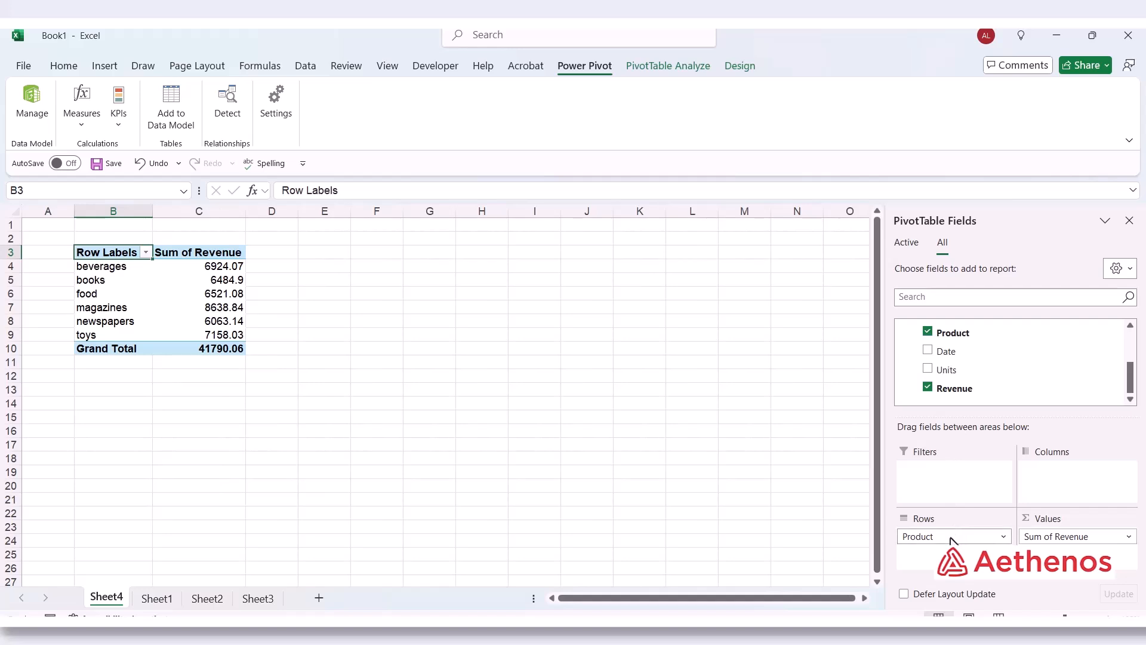
left_click_drag(955, 538, 1074, 492)
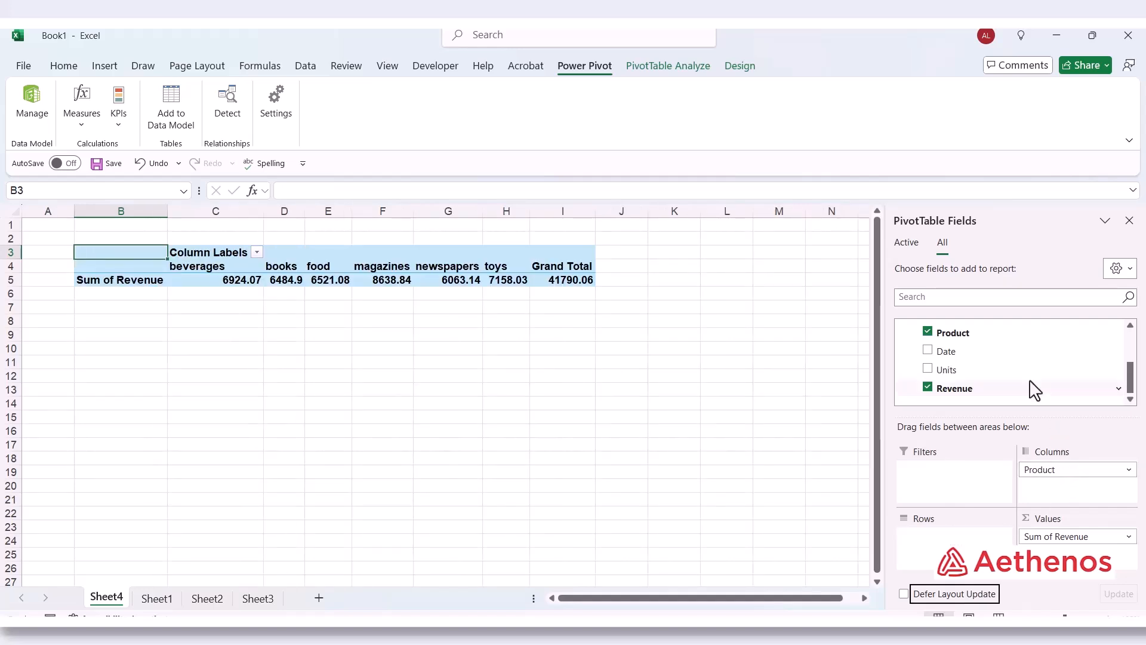
scroll(990, 365, "up", 3)
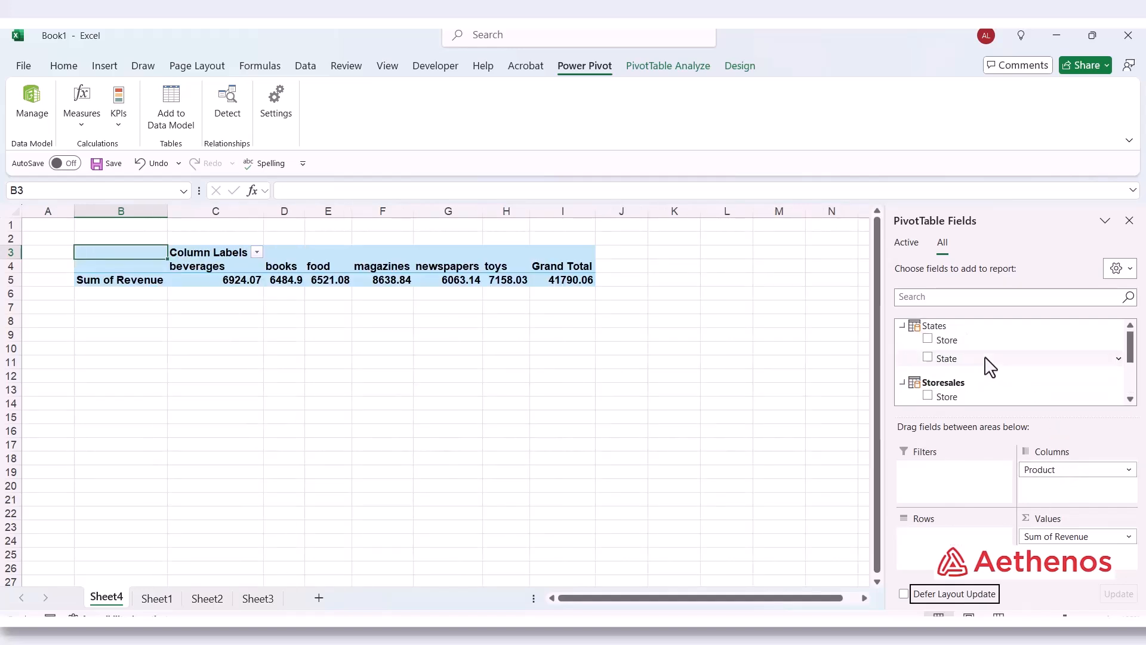
left_click(928, 357)
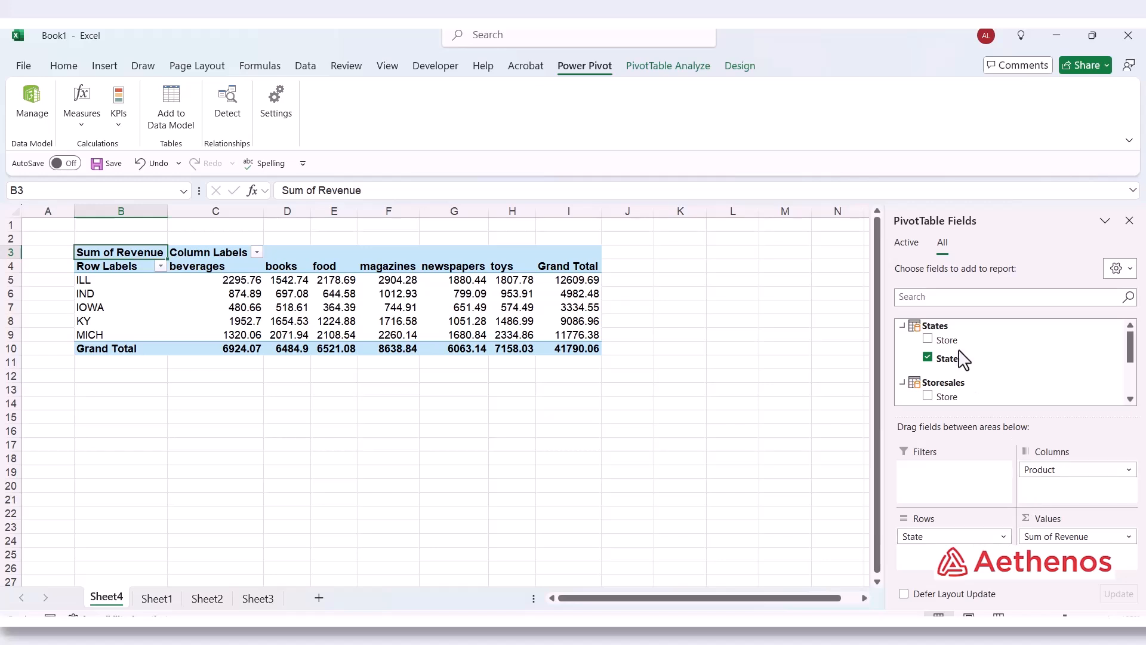
Step: Review which fields of the States and Storesales tables are in use in the PivotTable layout
scroll(961, 359, "down", 1)
scroll(962, 358, "up", 1)
scroll(955, 370, "down", 1)
scroll(970, 367, "down", 1)
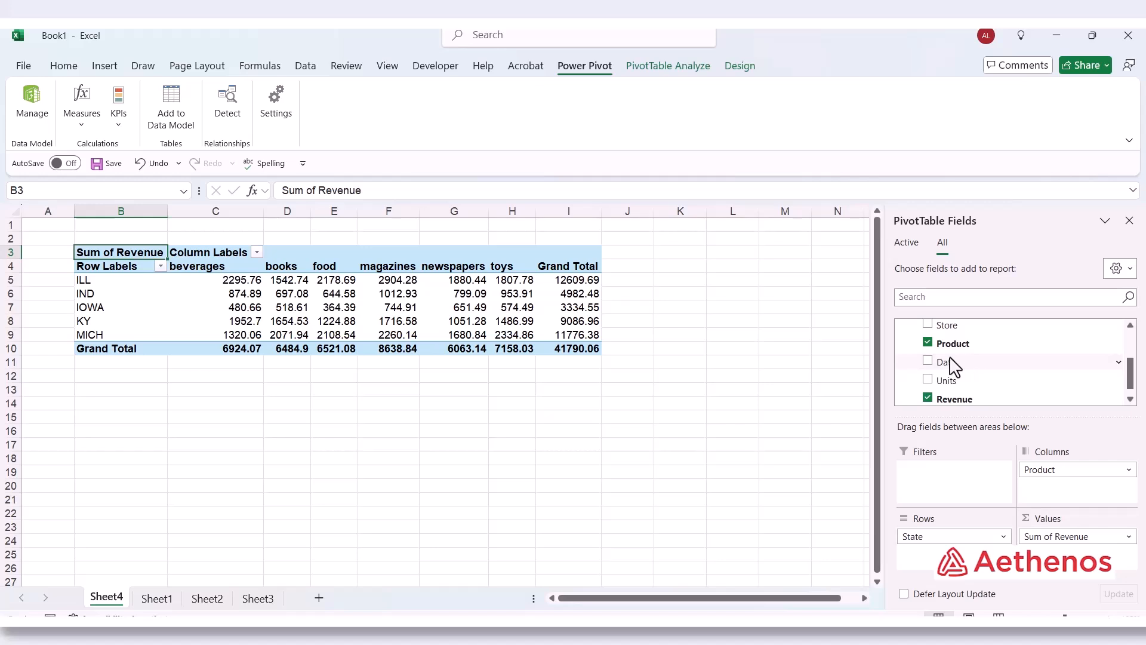
scroll(961, 412, "up", 2)
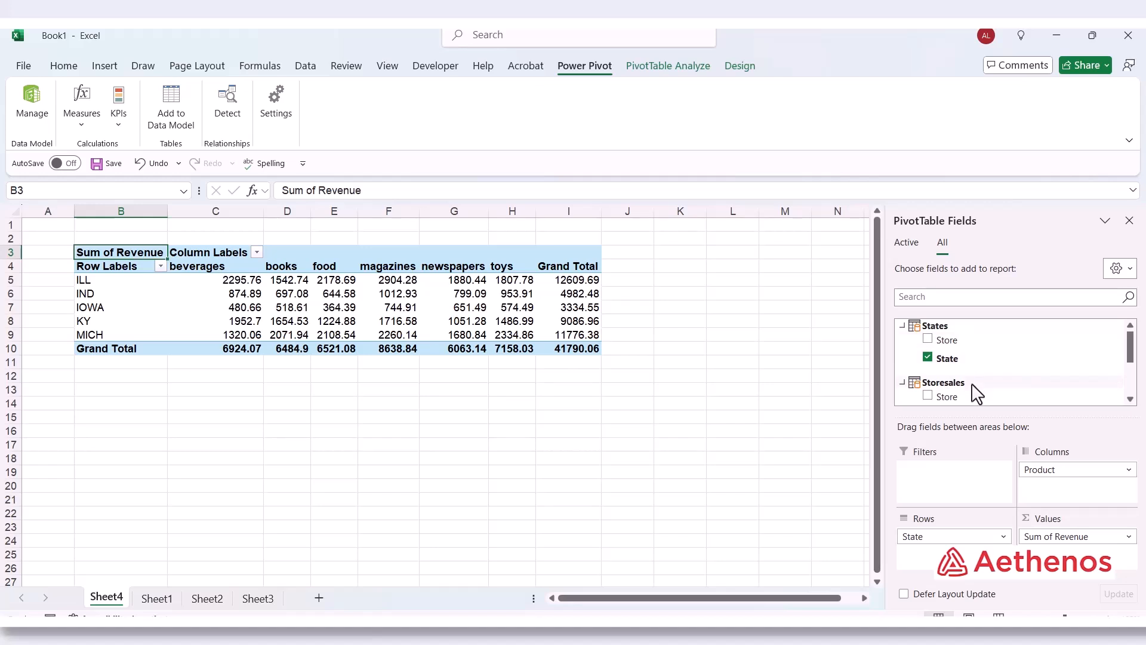
scroll(973, 352, "down", 1)
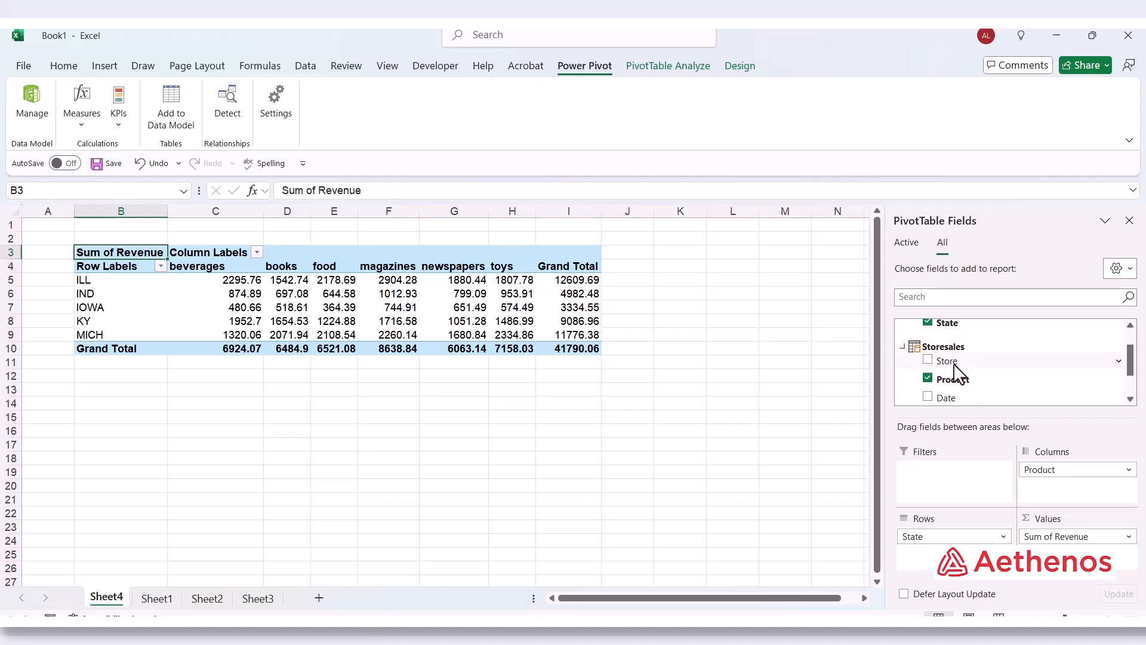
scroll(969, 358, "up", 1)
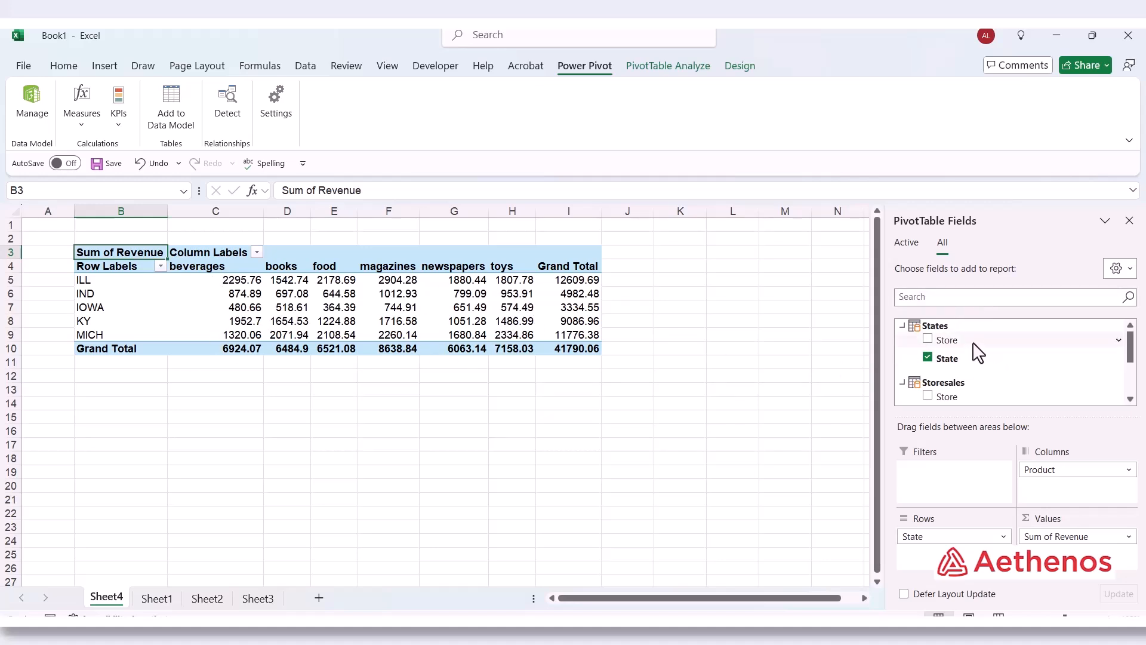
scroll(981, 378, "down", 3)
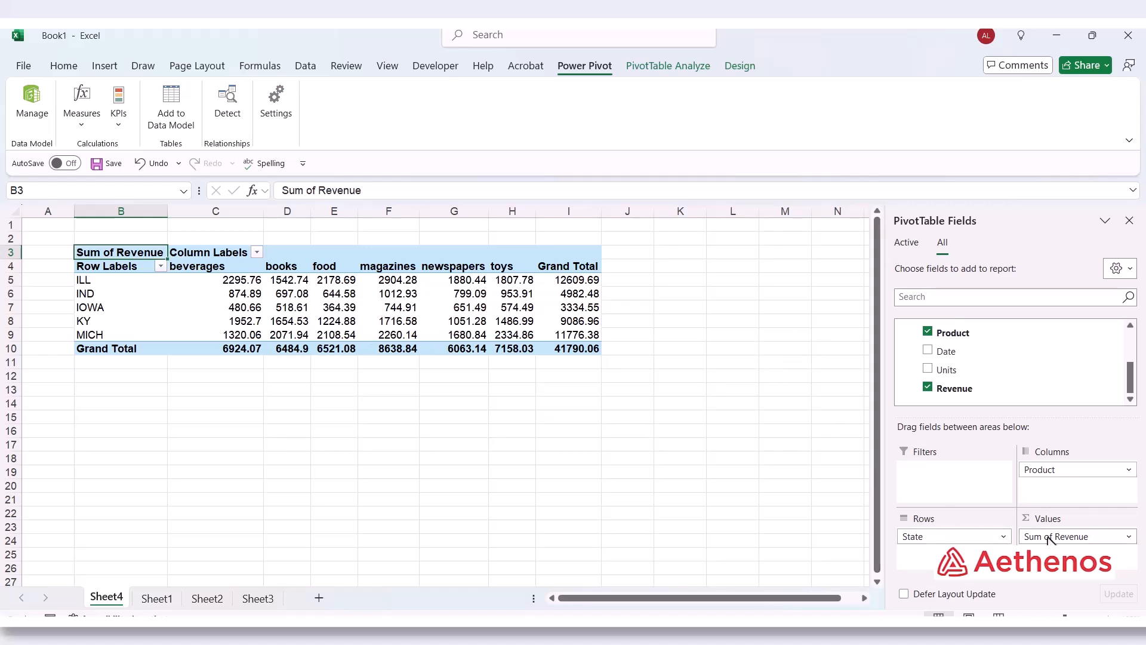
Step: Format the Sum of Revenue values as Currency with the $ English (United States) symbol
left_click(1132, 539)
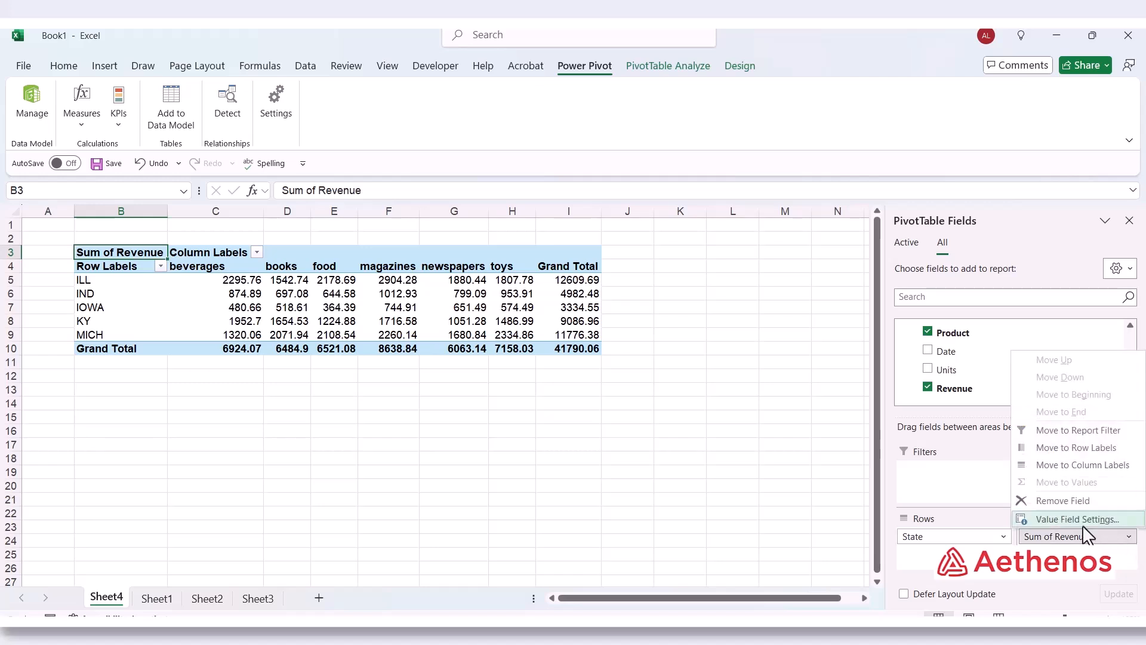
left_click(1077, 519)
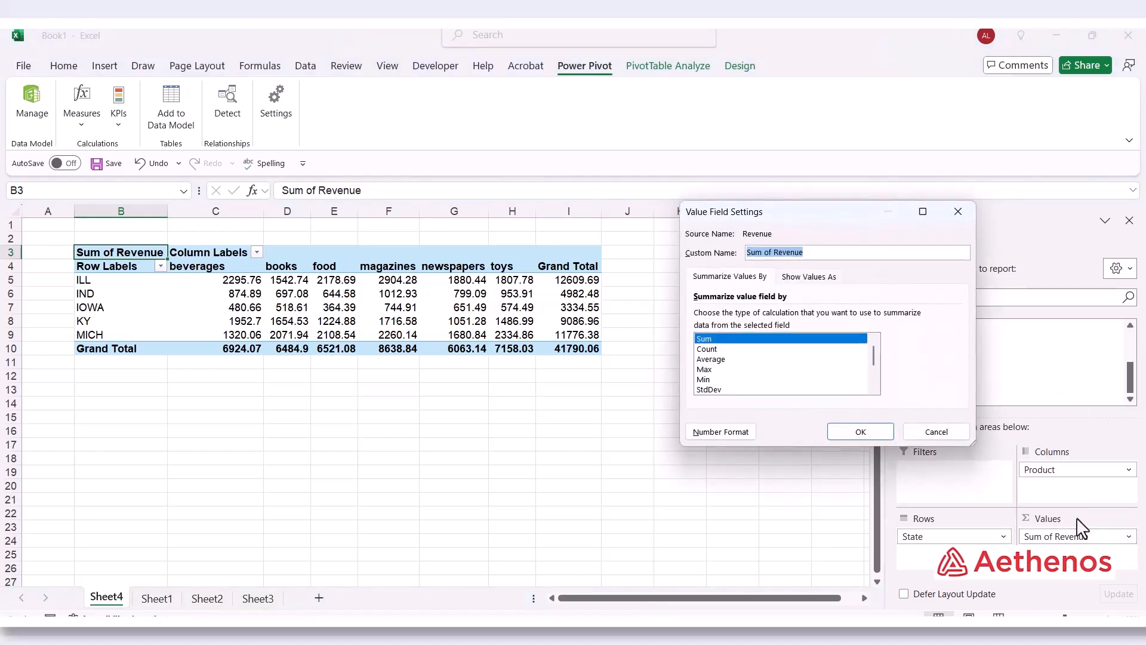
left_click(710, 433)
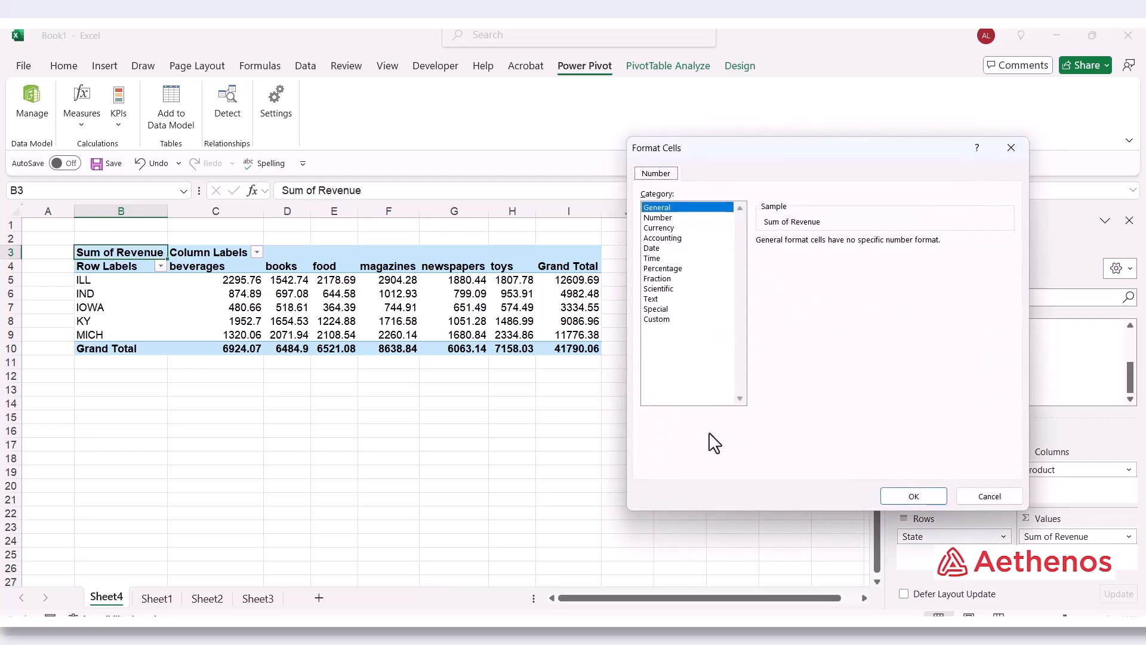
left_click(680, 227)
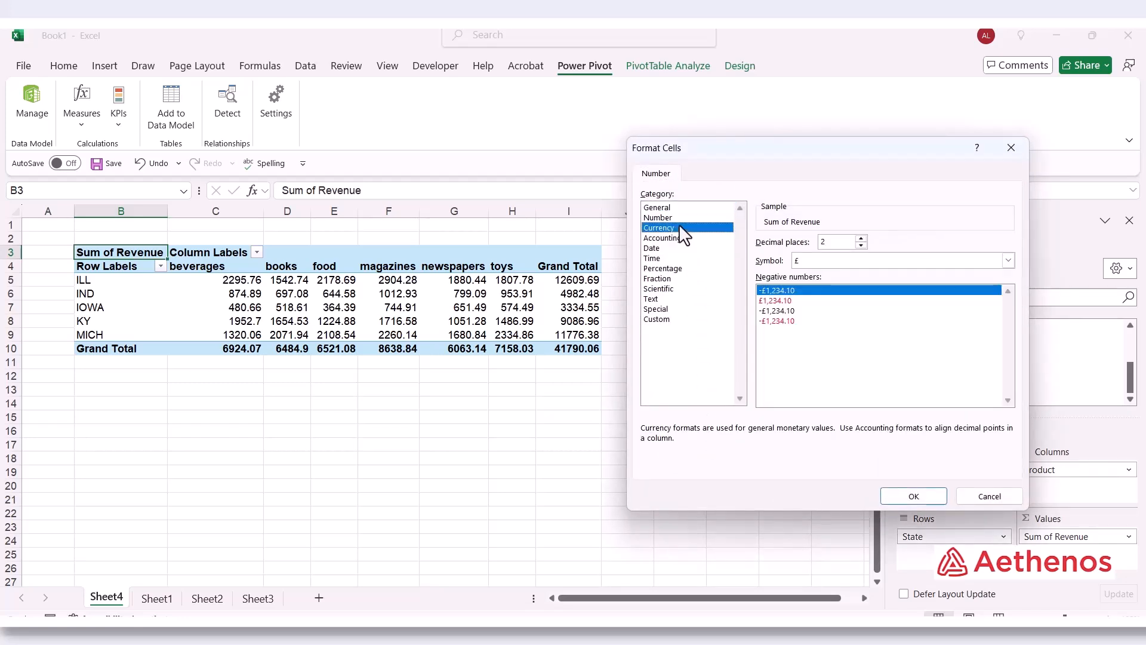
left_click(1008, 261)
scroll(922, 371, "down", 1)
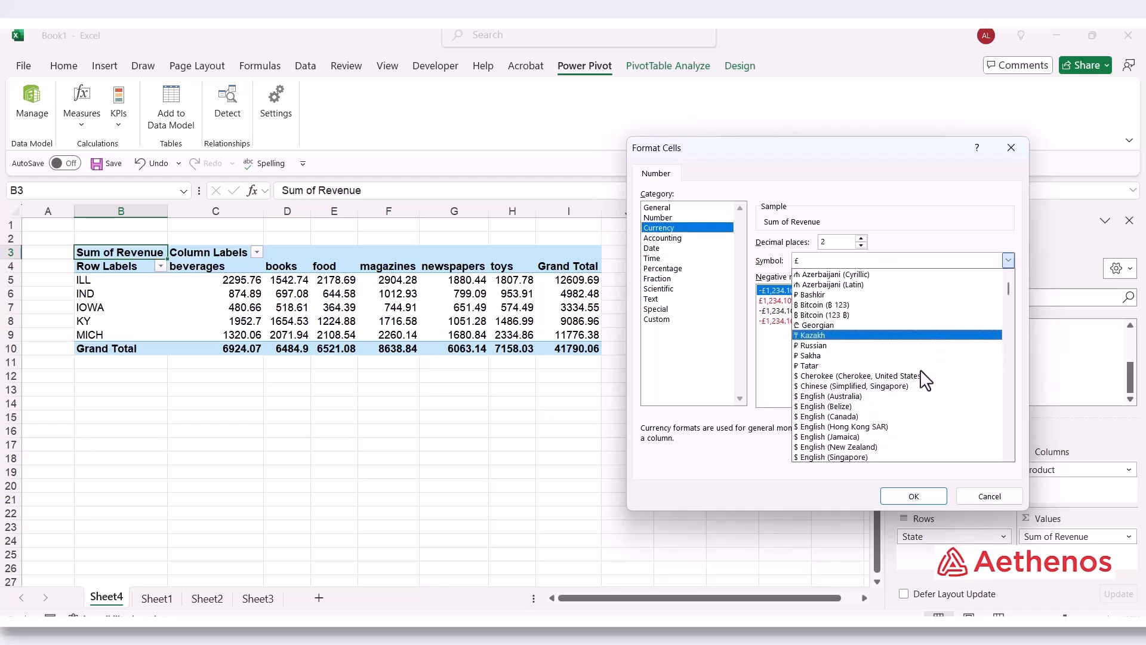
scroll(925, 379, "down", 1)
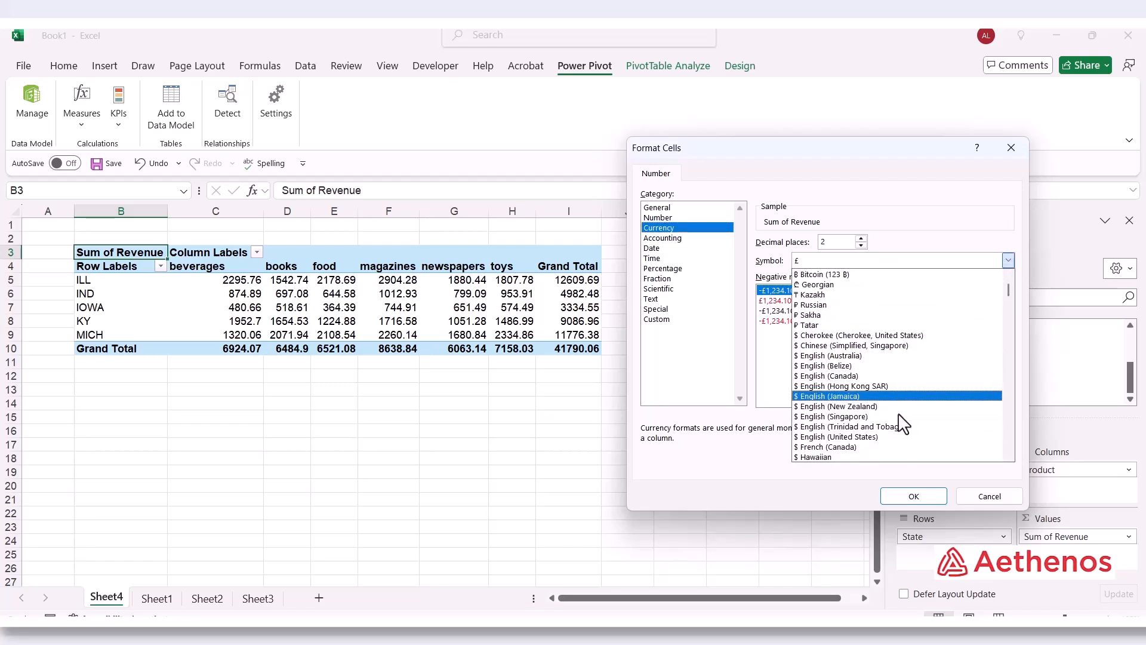
left_click(882, 436)
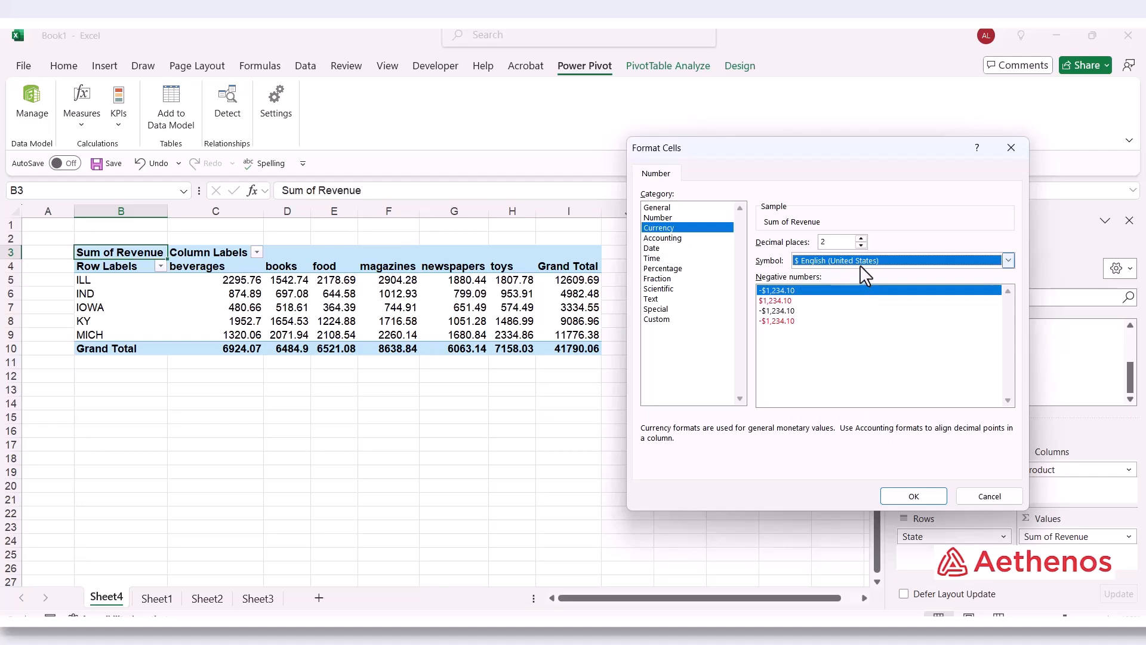
left_click(901, 496)
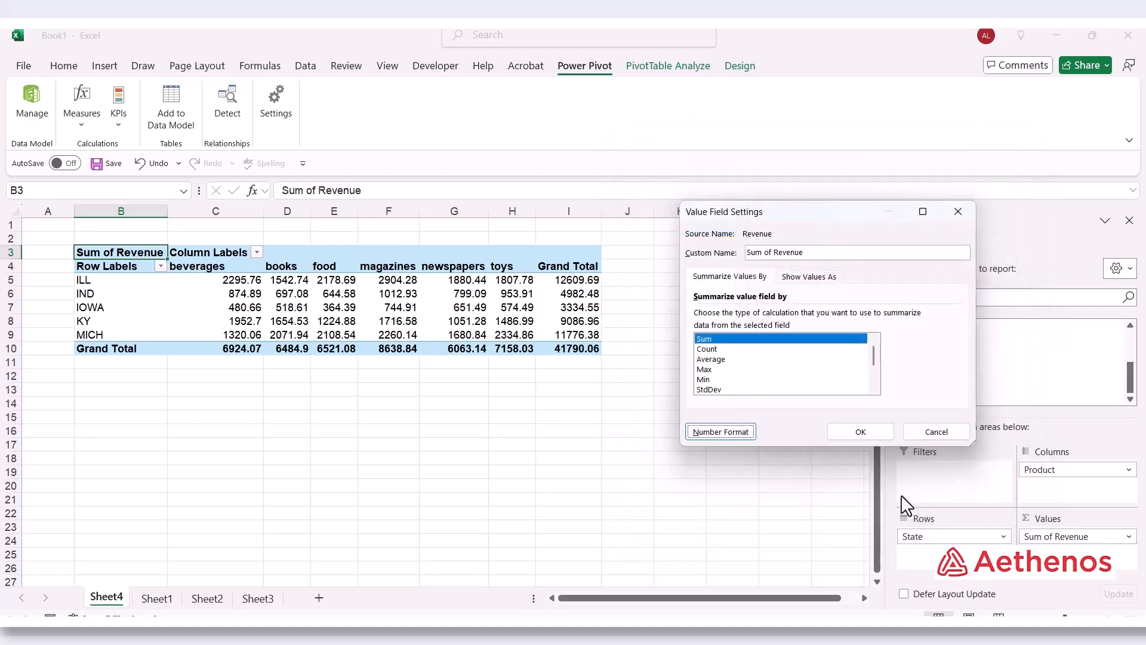
left_click(850, 432)
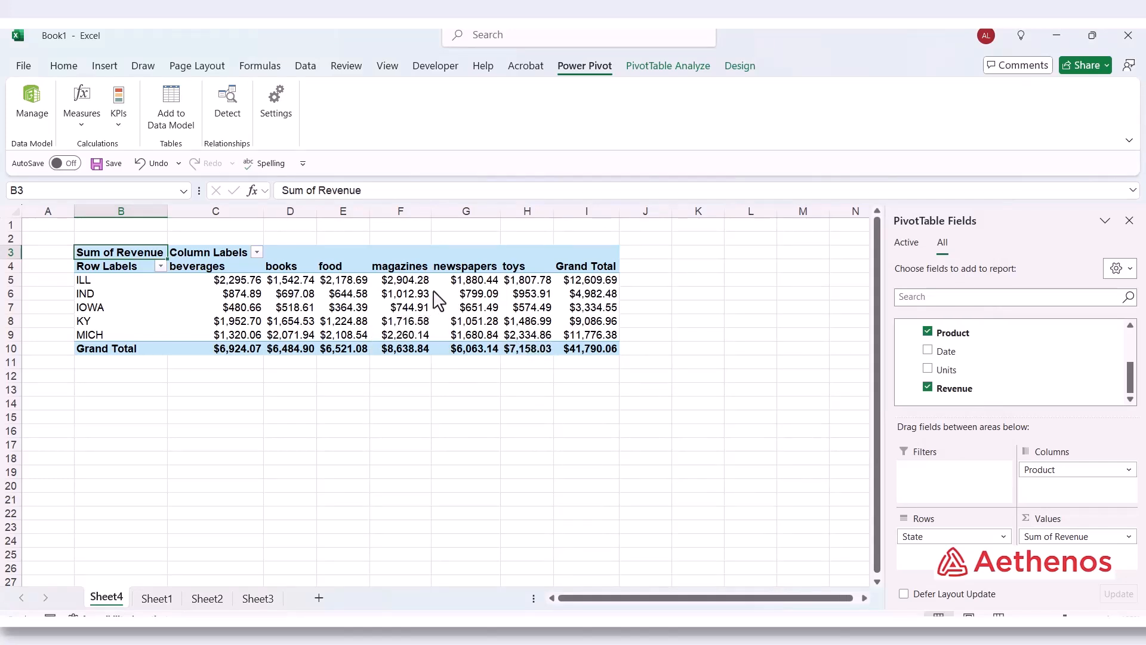
Step: Examine the PivotTable's revenue by state and product and compare it with the source fields of both tables
mouse_move(573, 310)
scroll(955, 369, "up", 3)
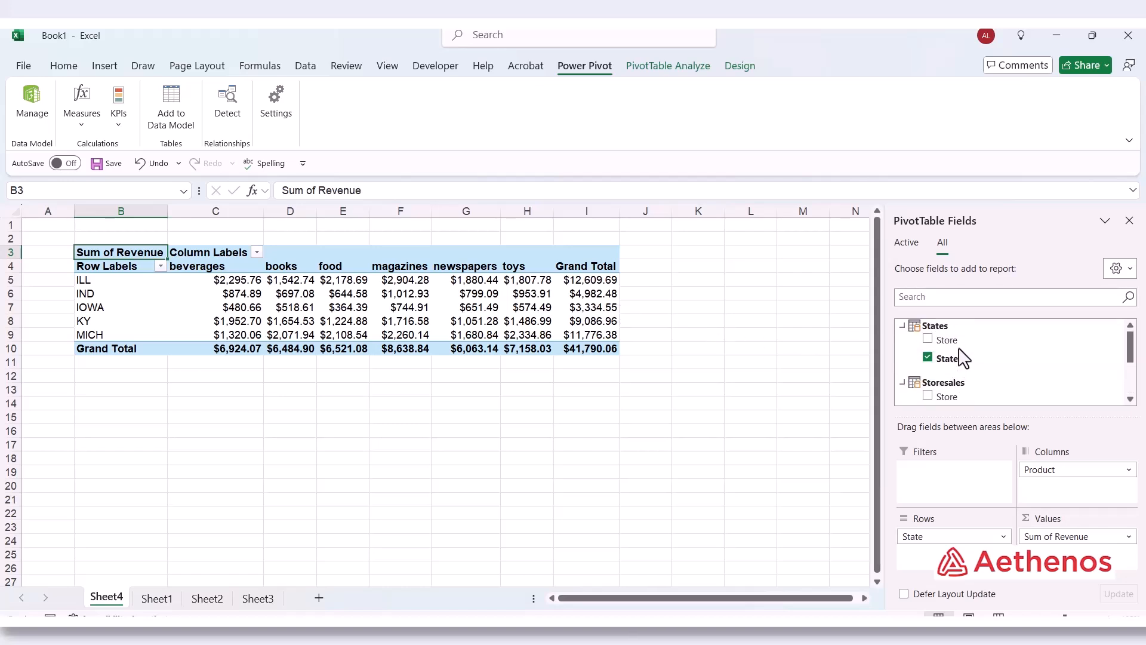
scroll(964, 394, "down", 1)
scroll(962, 399, "up", 1)
scroll(976, 367, "down", 3)
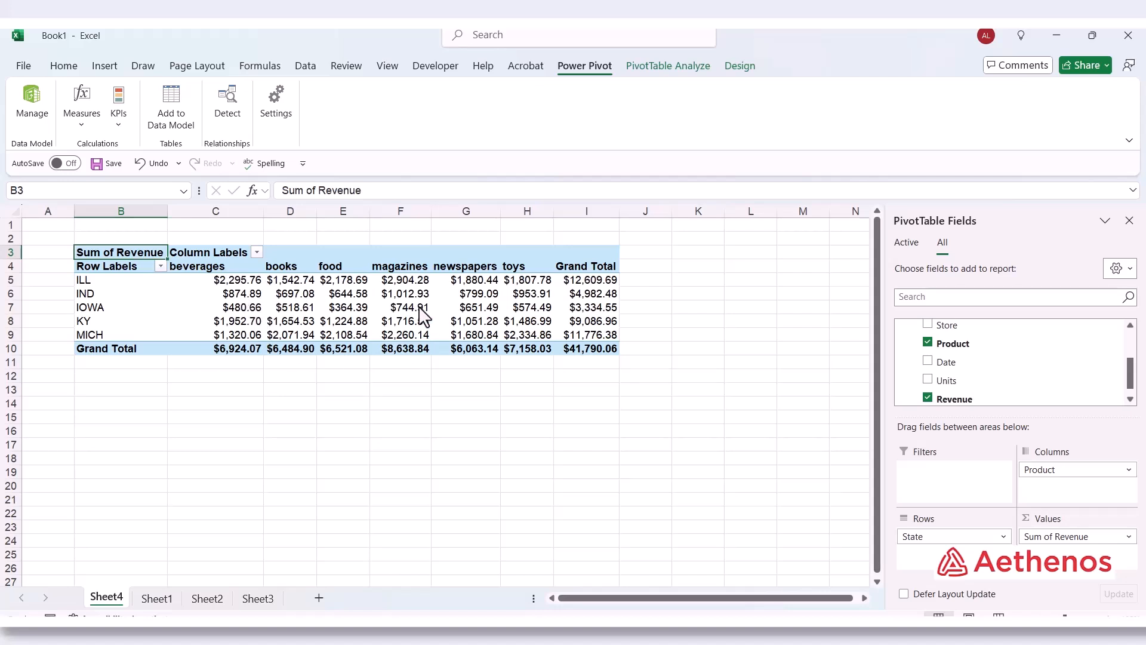
mouse_move(423, 314)
mouse_move(336, 338)
left_click(716, 313)
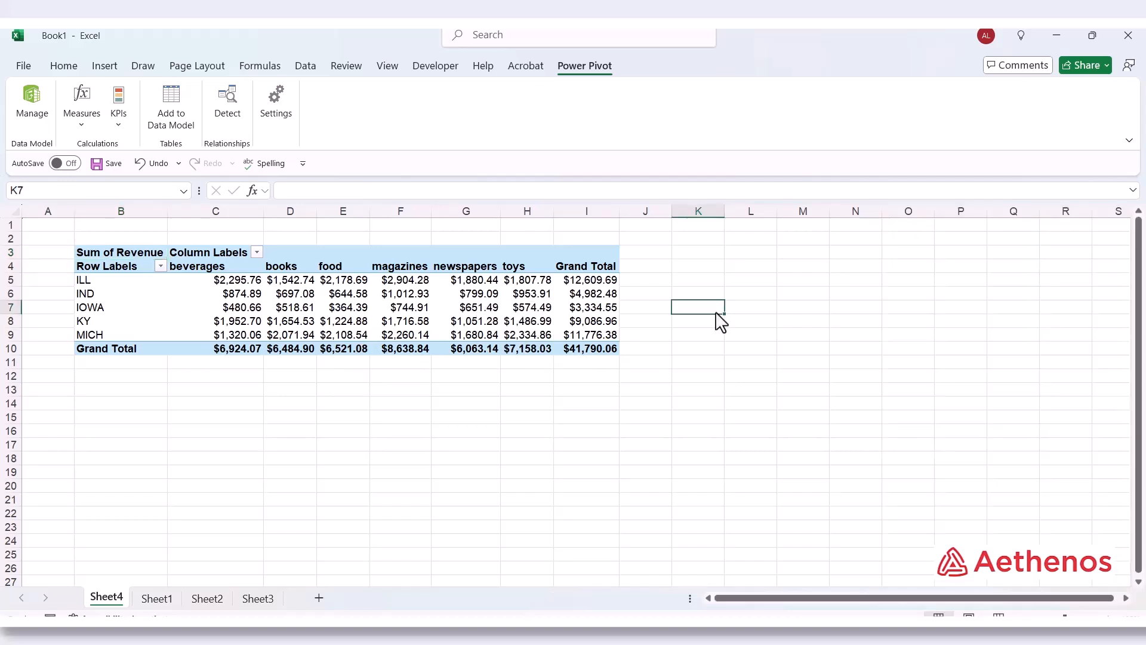
Step: Insert slicers for Store from States and Product from Storesales, and place them beside the PivotTable
left_click(430, 316)
mouse_move(430, 317)
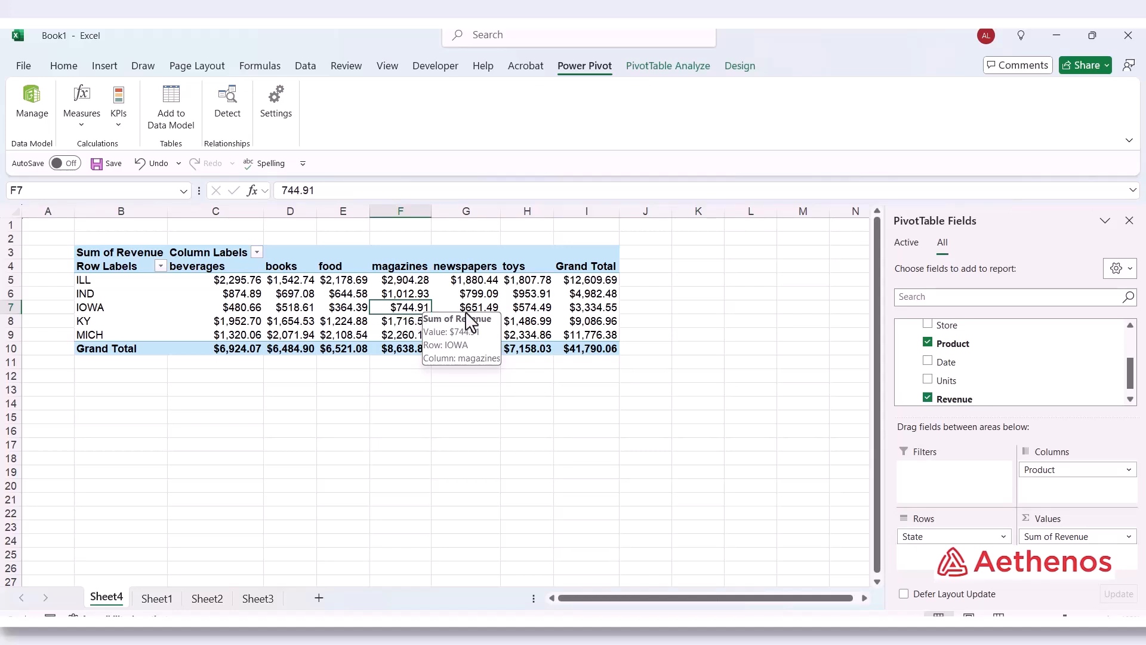
left_click(657, 70)
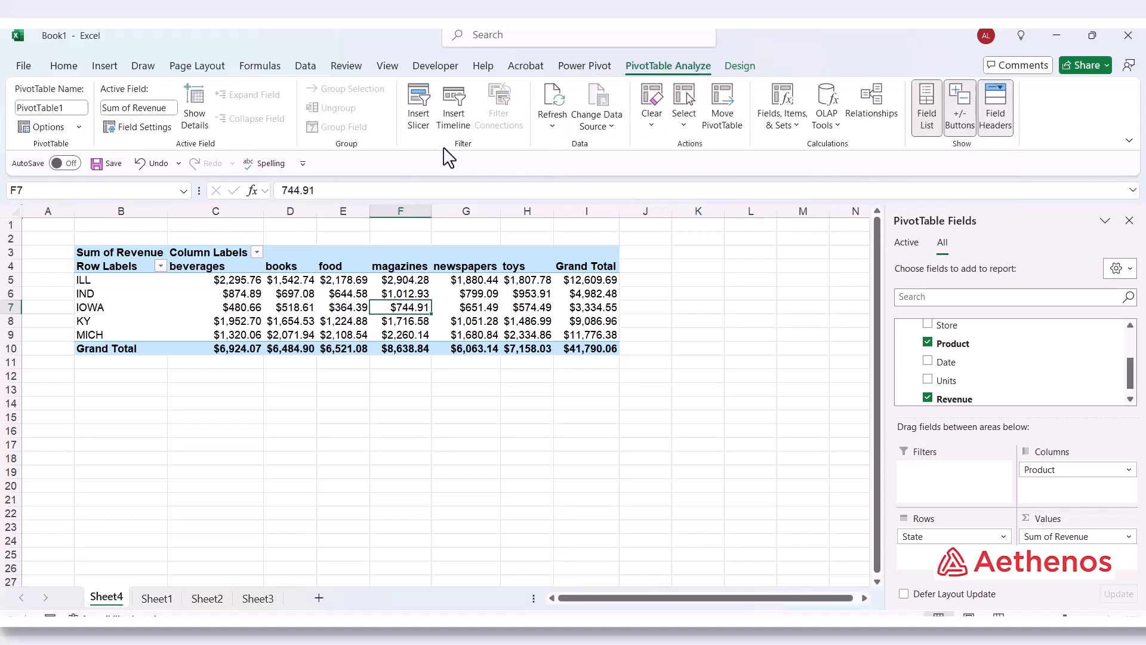
left_click(421, 113)
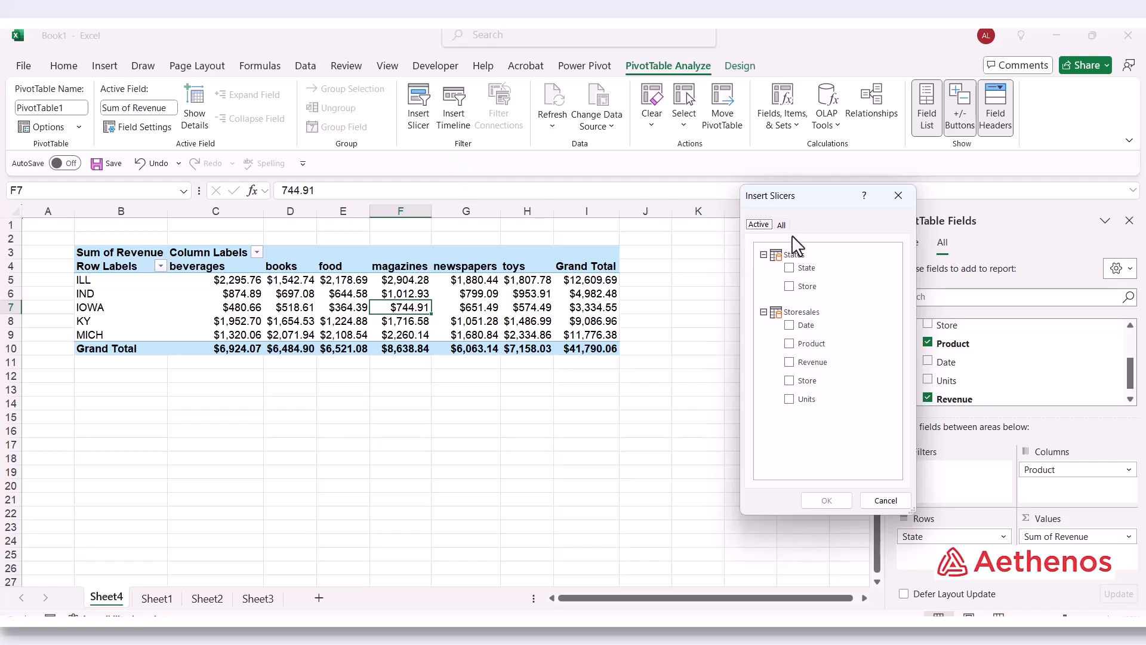
left_click(790, 290)
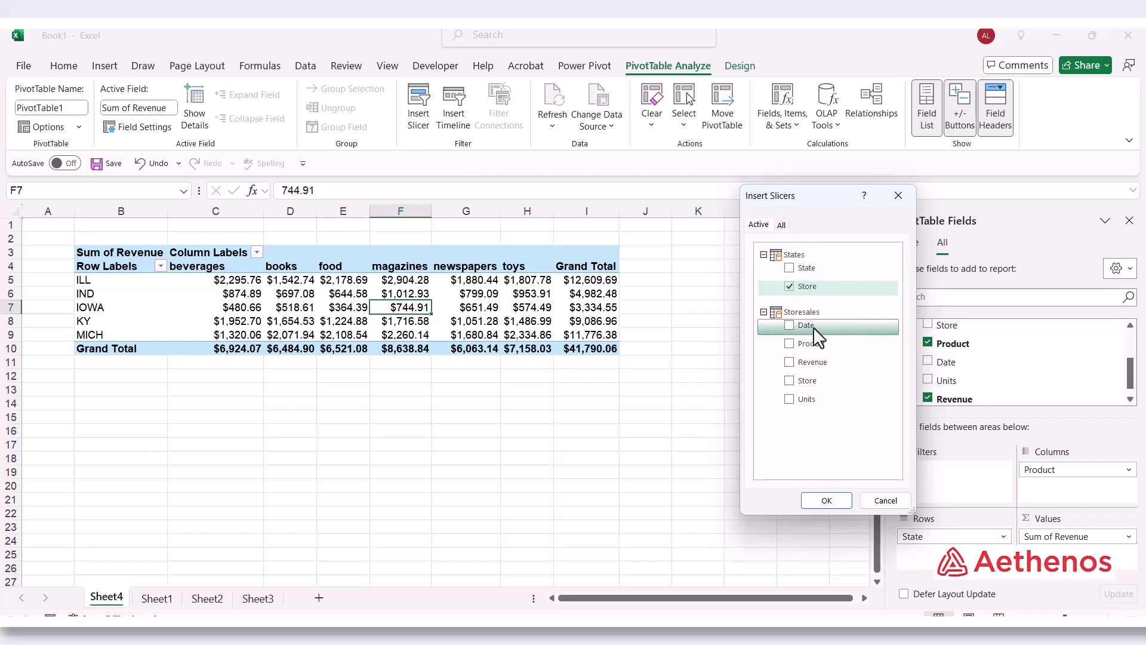
left_click(789, 344)
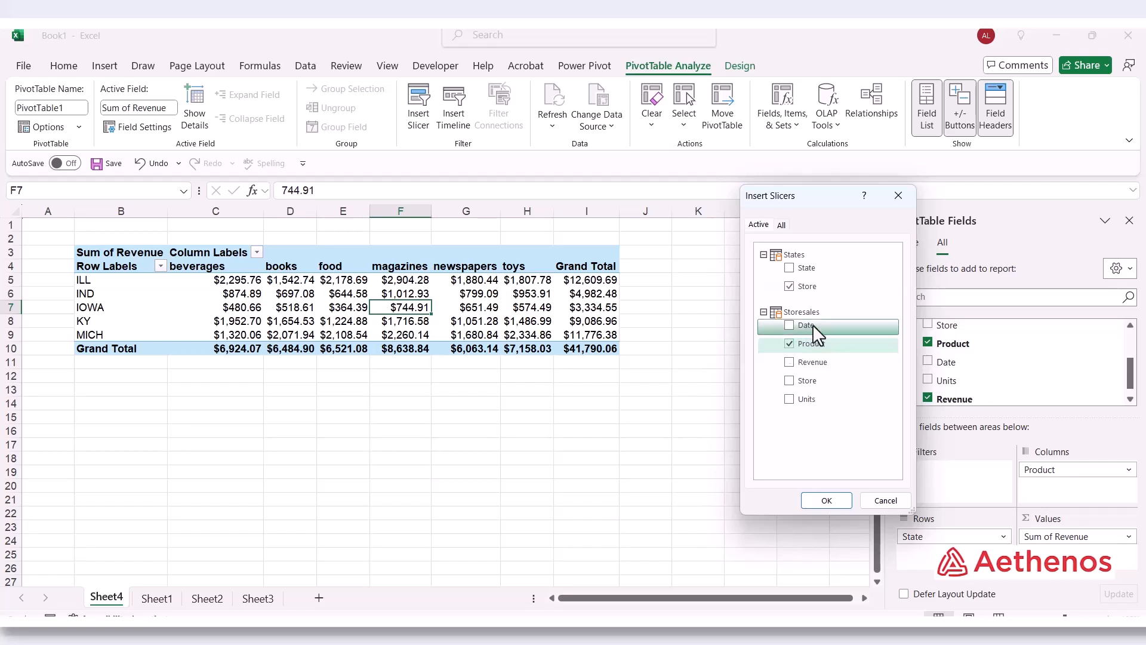
left_click(818, 503)
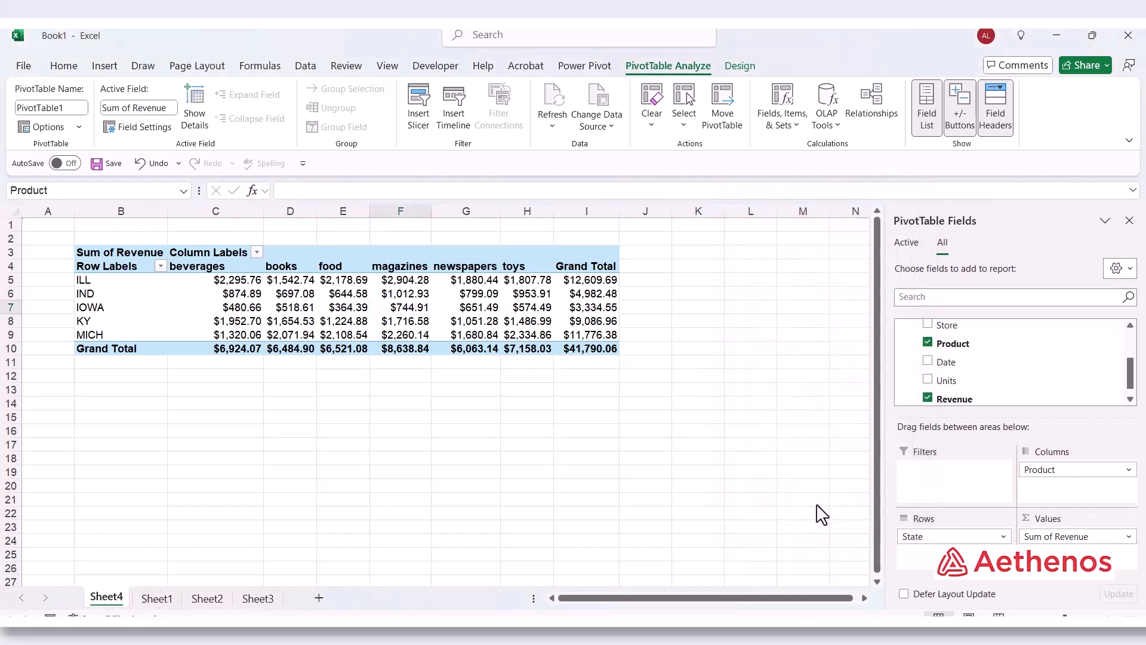
left_click_drag(463, 336, 960, 258)
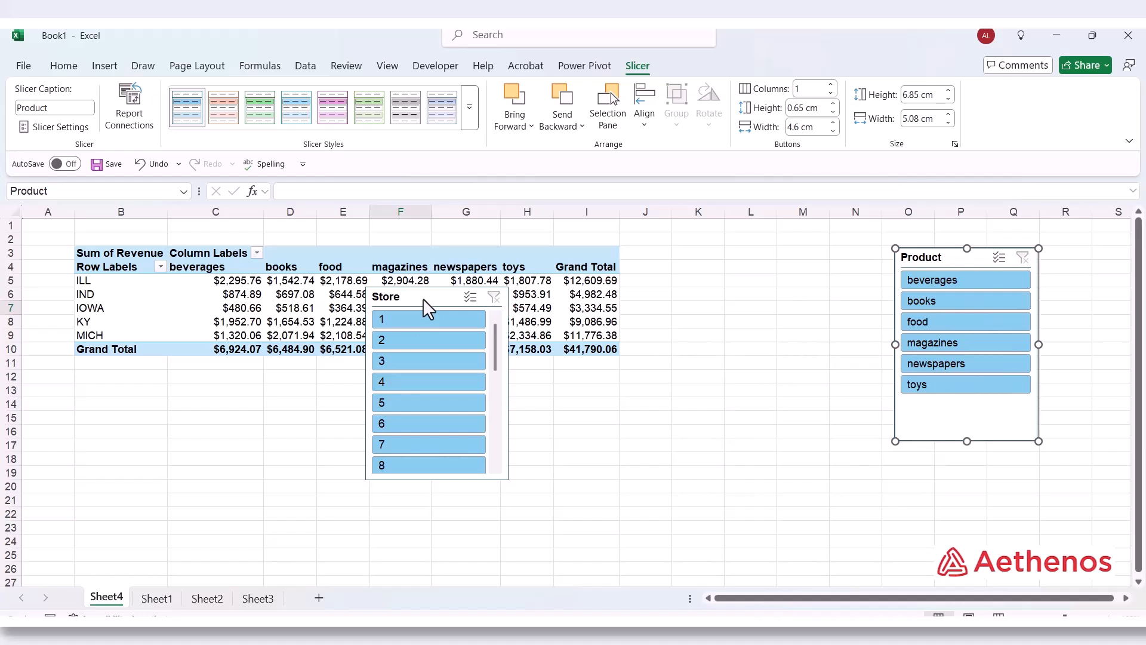
left_click_drag(487, 294, 774, 255)
Step: Filter the PivotTable through the slicers to store 1 and the beverages product, with the field list closed
left_click(775, 284)
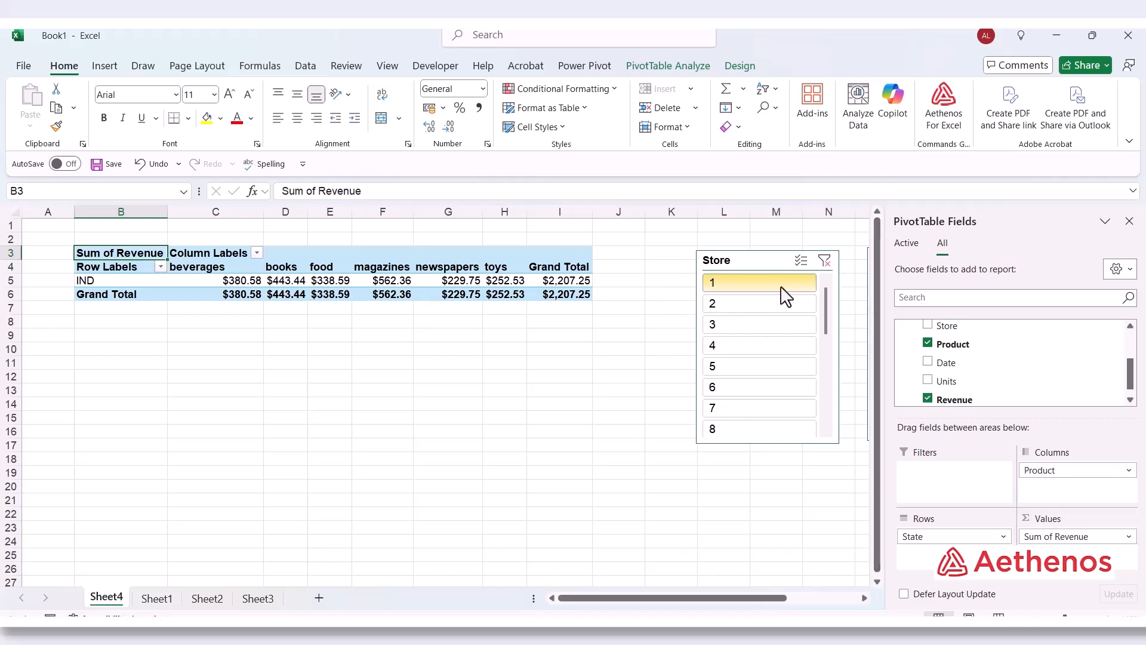
left_click(1129, 221)
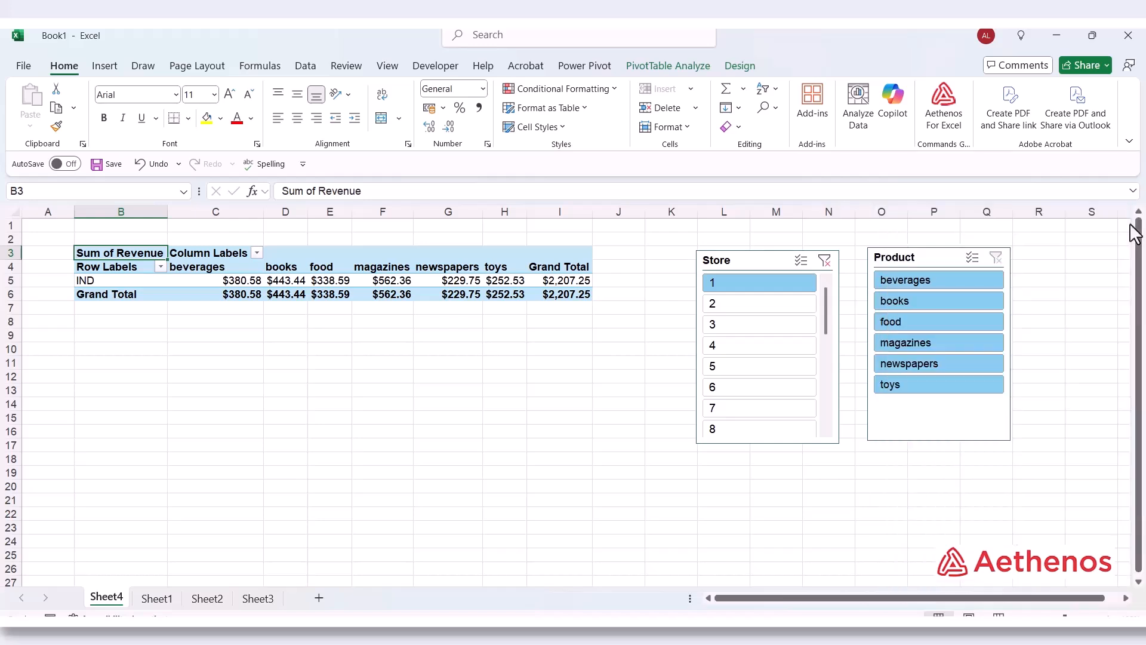
left_click(923, 282)
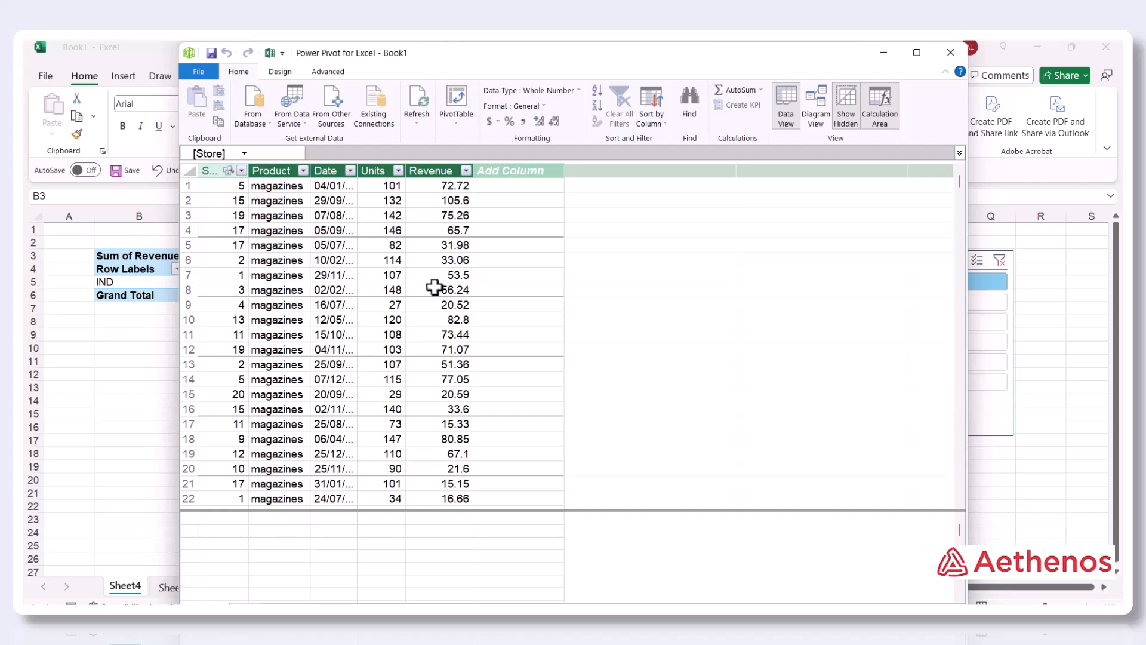
Step: Add a calculated column to the Storesales table in Power Pivot with the formula =YEAR(Storesales[Date])
left_click(519, 169)
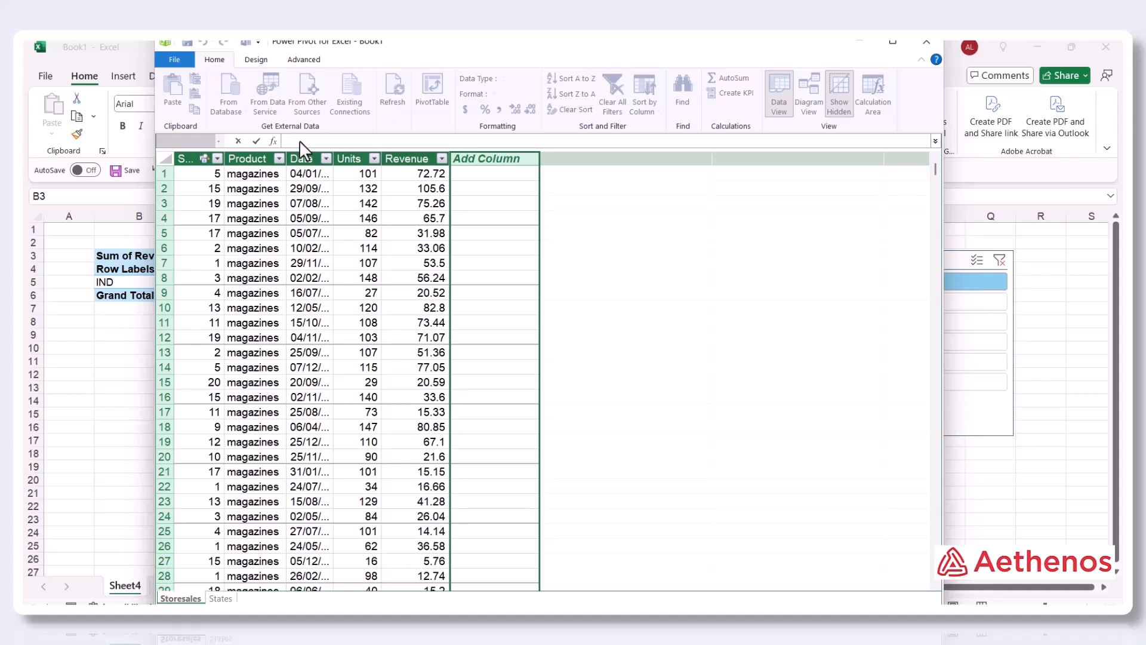
type("=YEA")
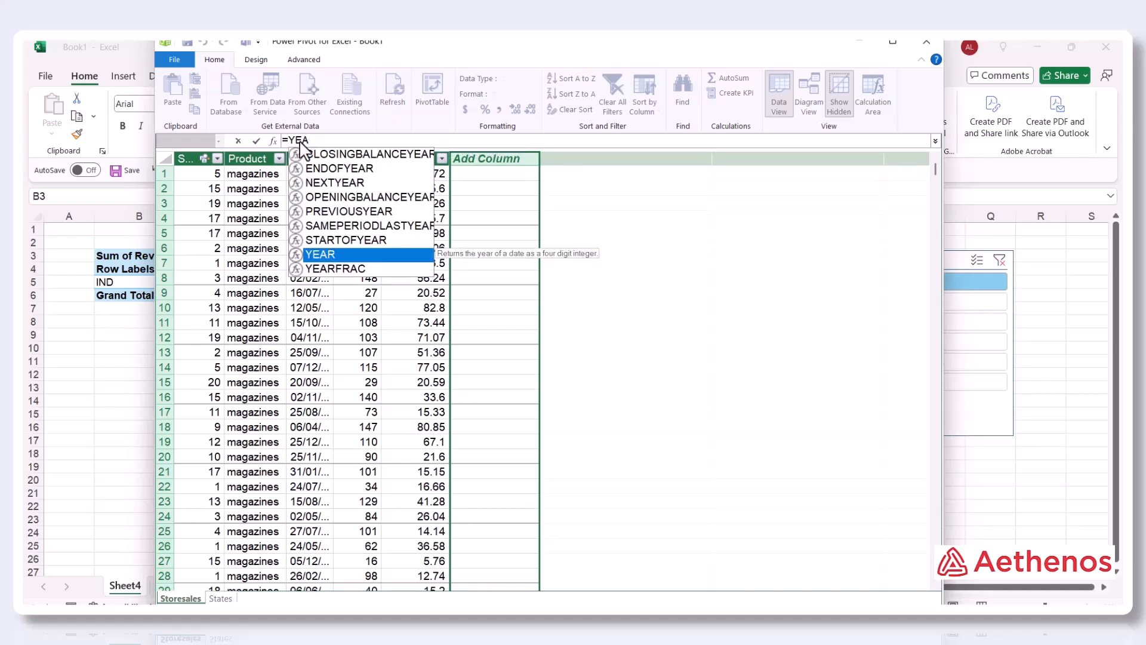
type("R(")
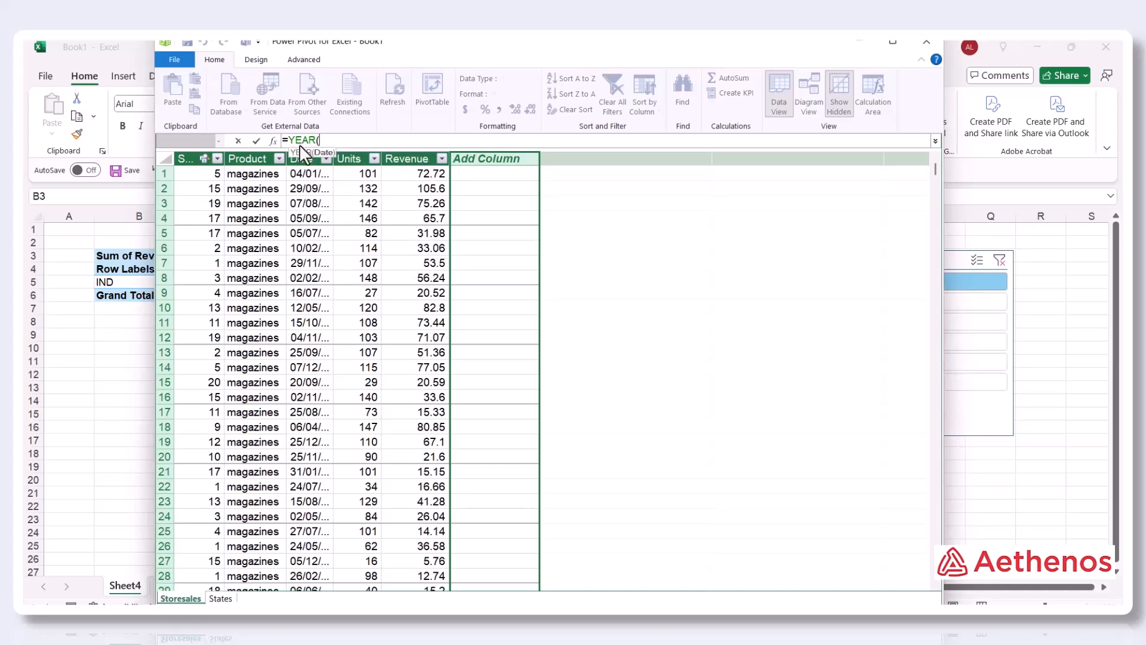
type("sto")
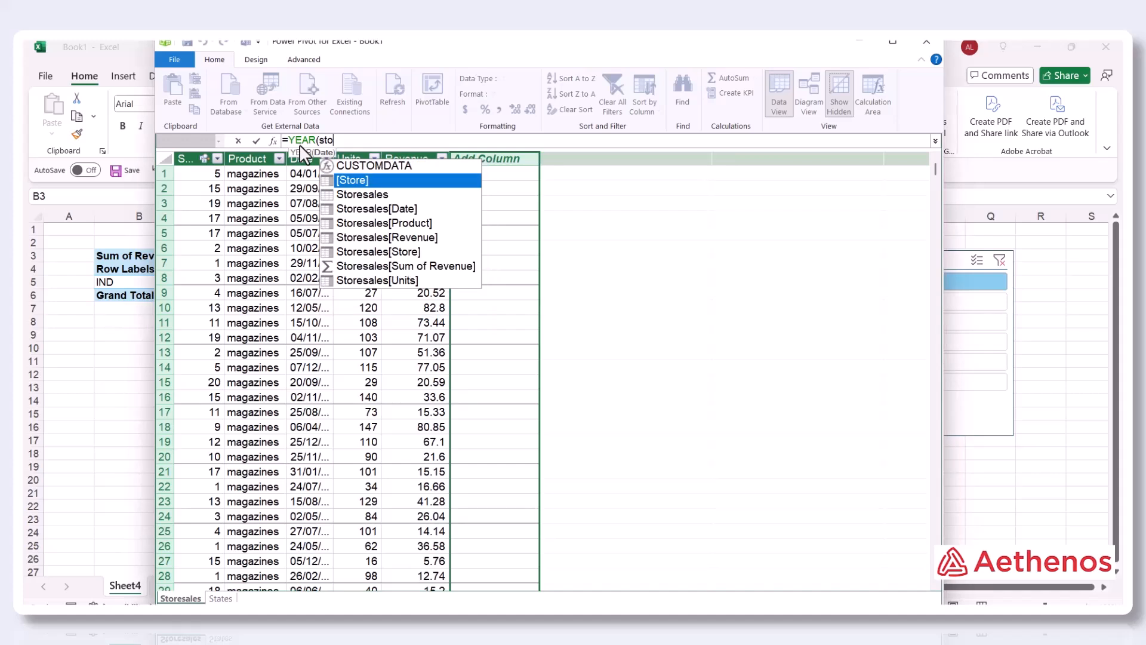
key("Down")
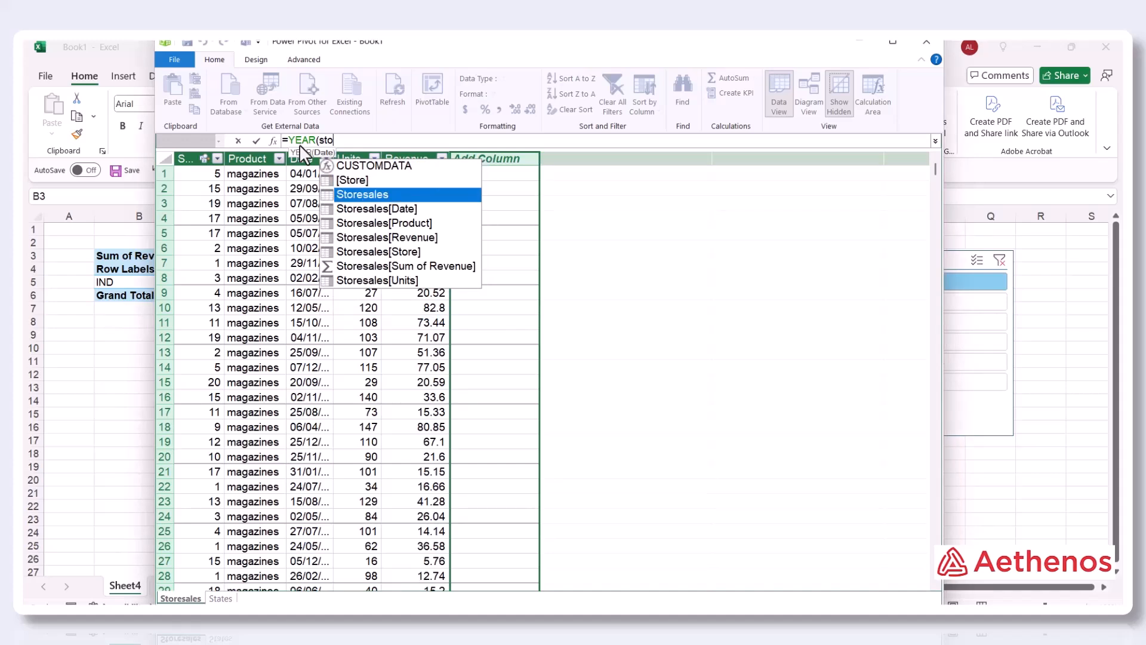
key("Down")
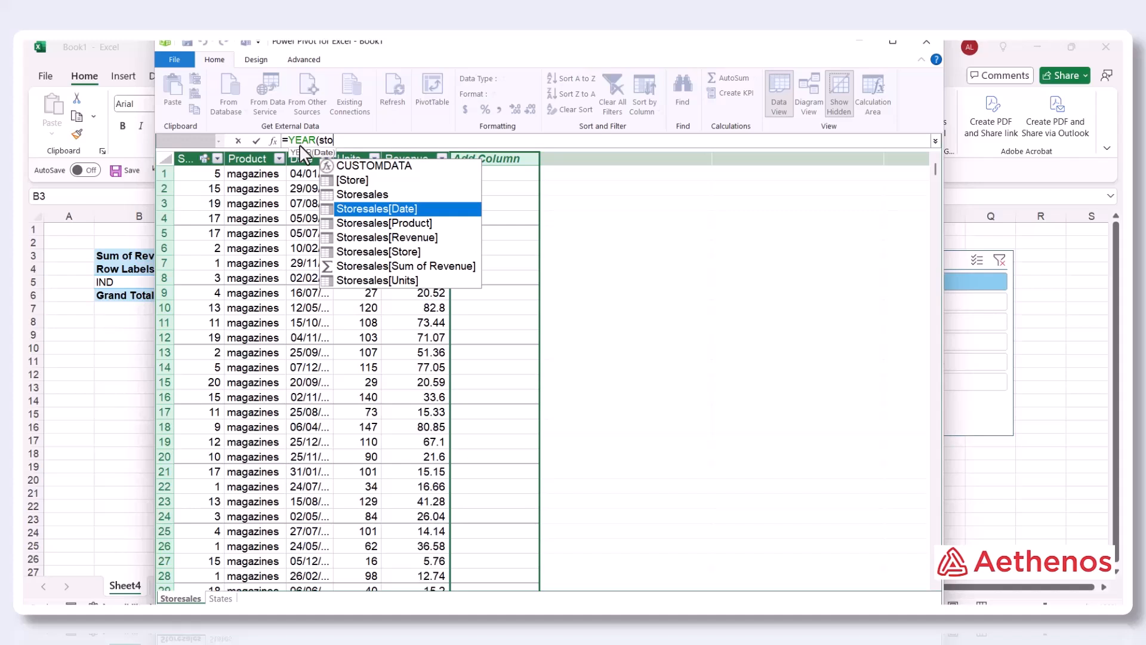
key("Tab")
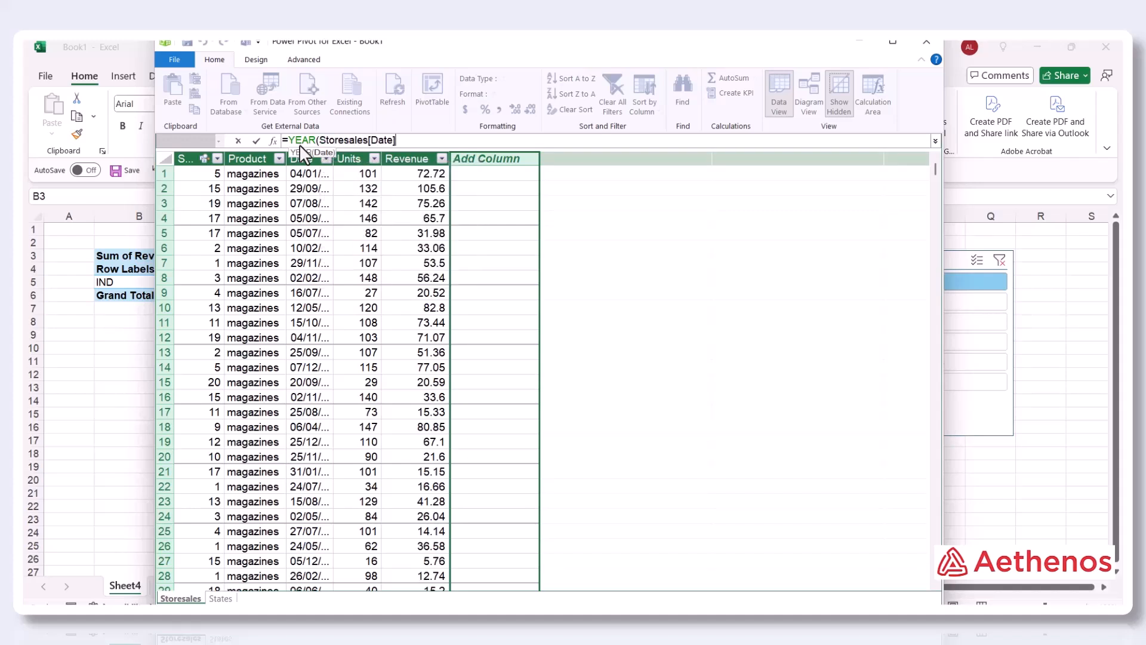
type(")")
key("Return")
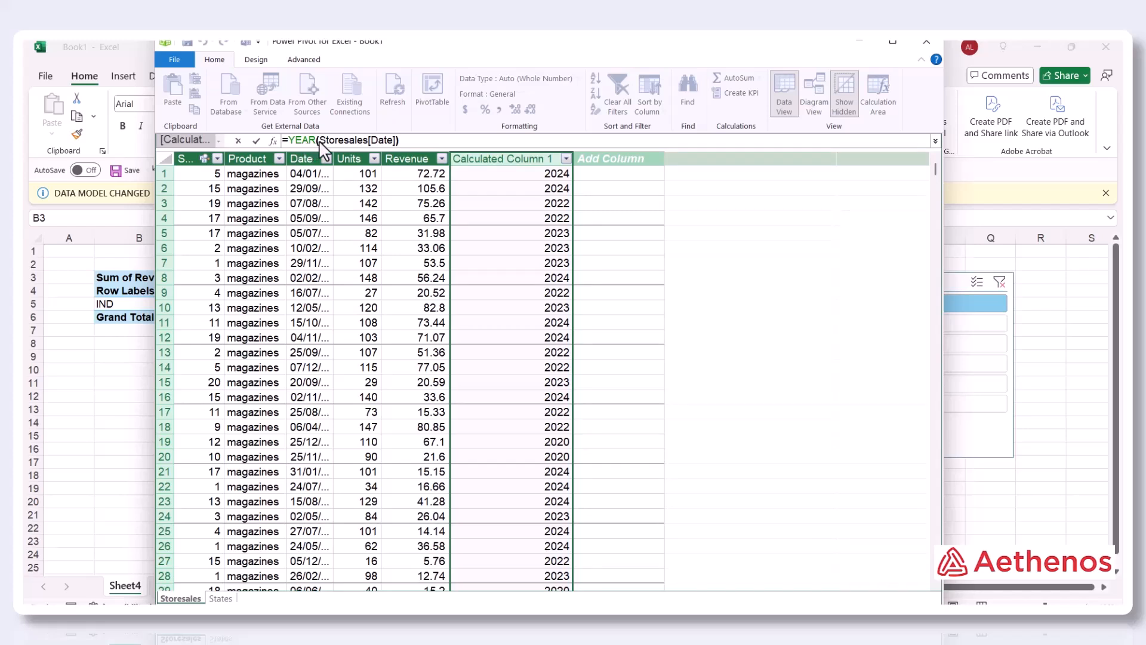
Step: Rename the calculated column holding the year of each sale as Year
left_click(530, 160)
double_click(530, 159)
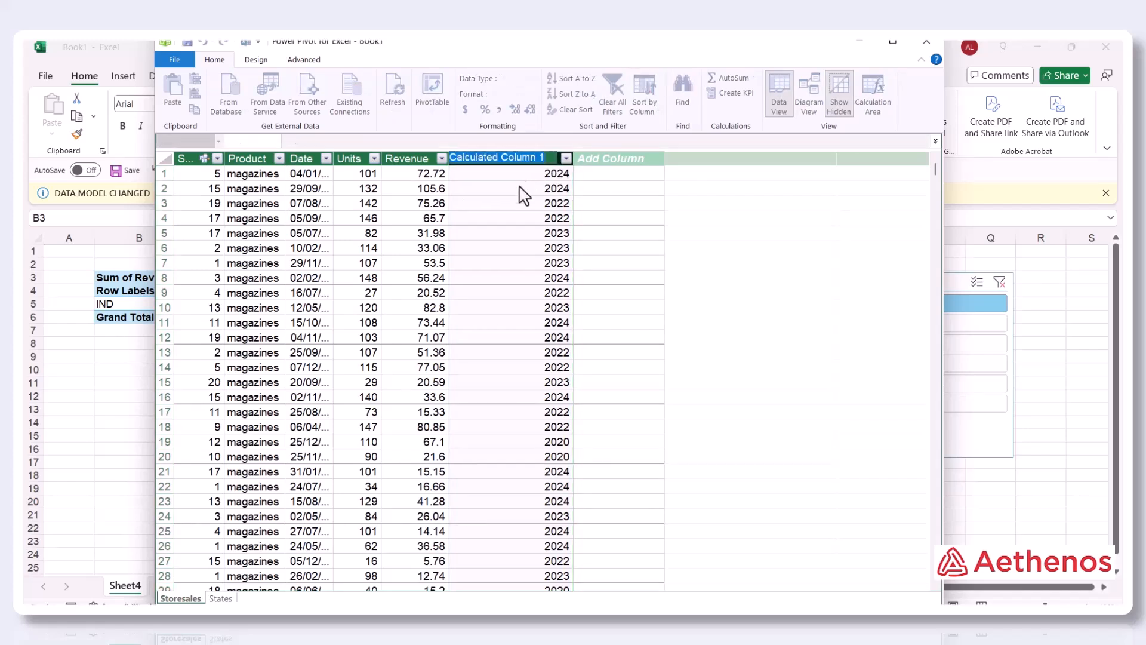
type("Year")
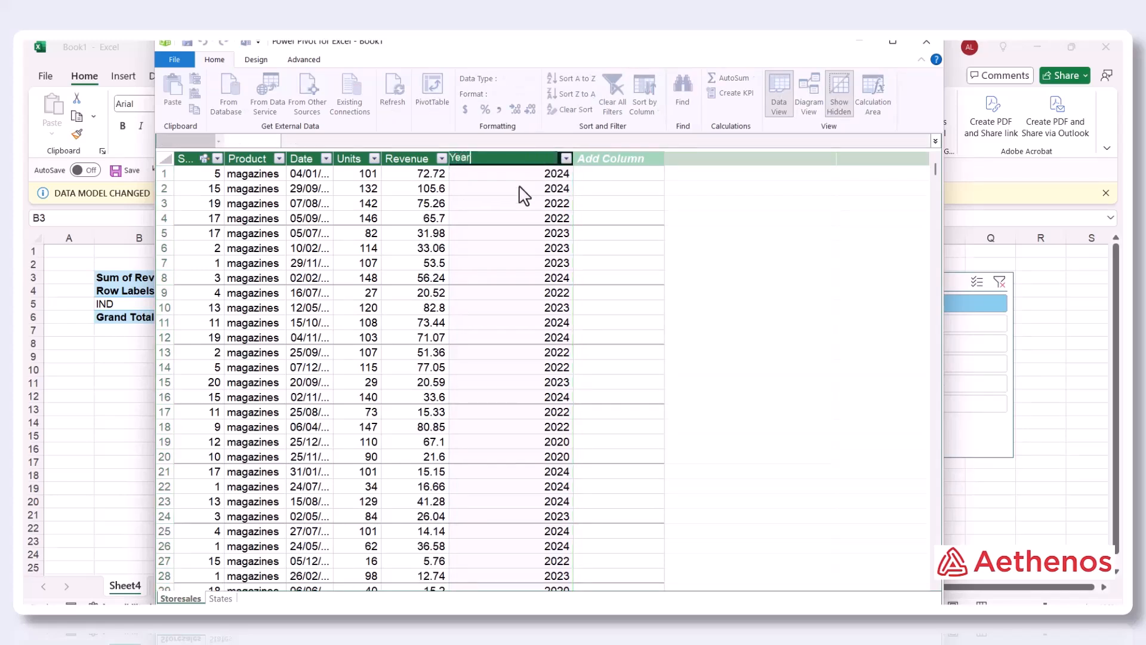
Step: Add a second calculated column to Storesales with the formula =MONTH(Storesales[Date])
left_click(638, 160)
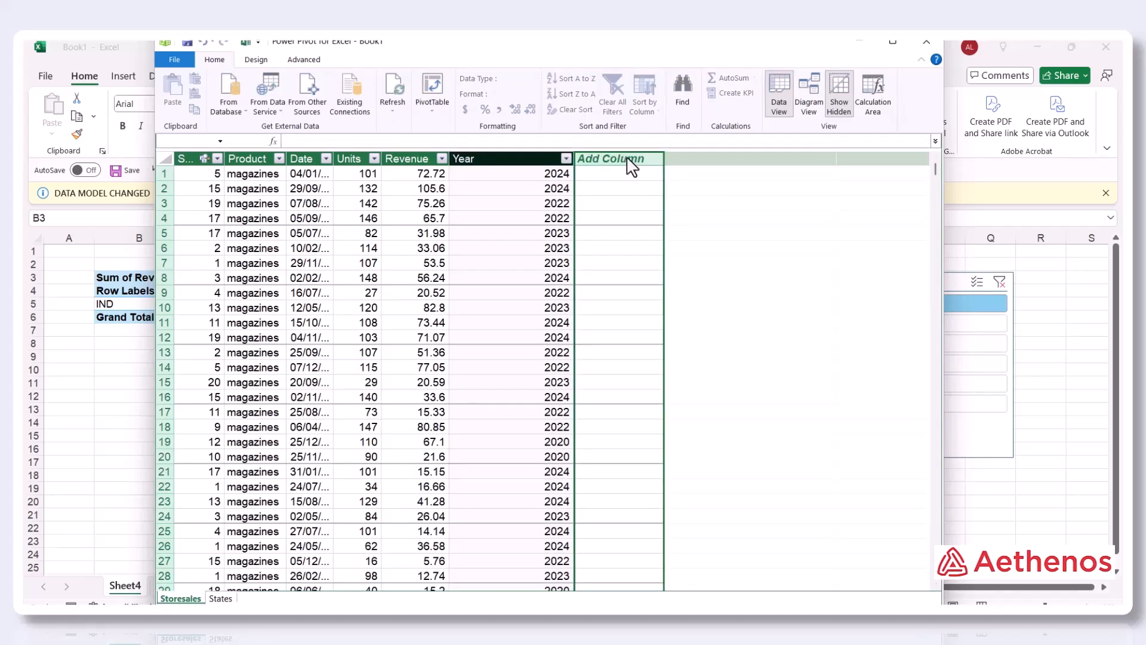
left_click(369, 141)
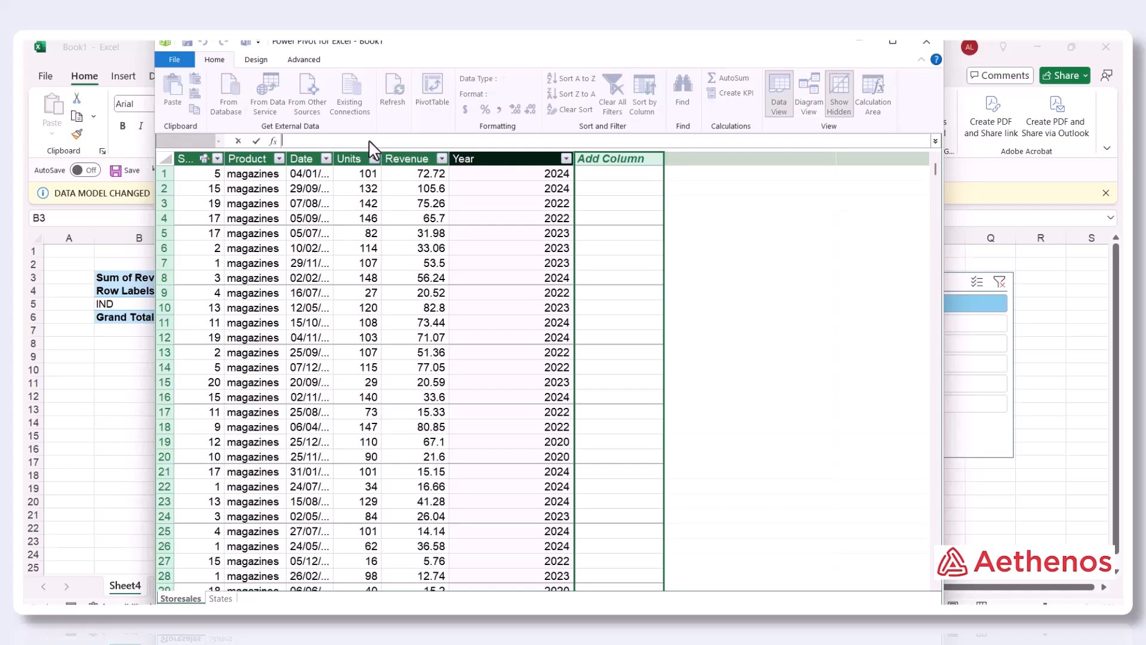
type("=mo")
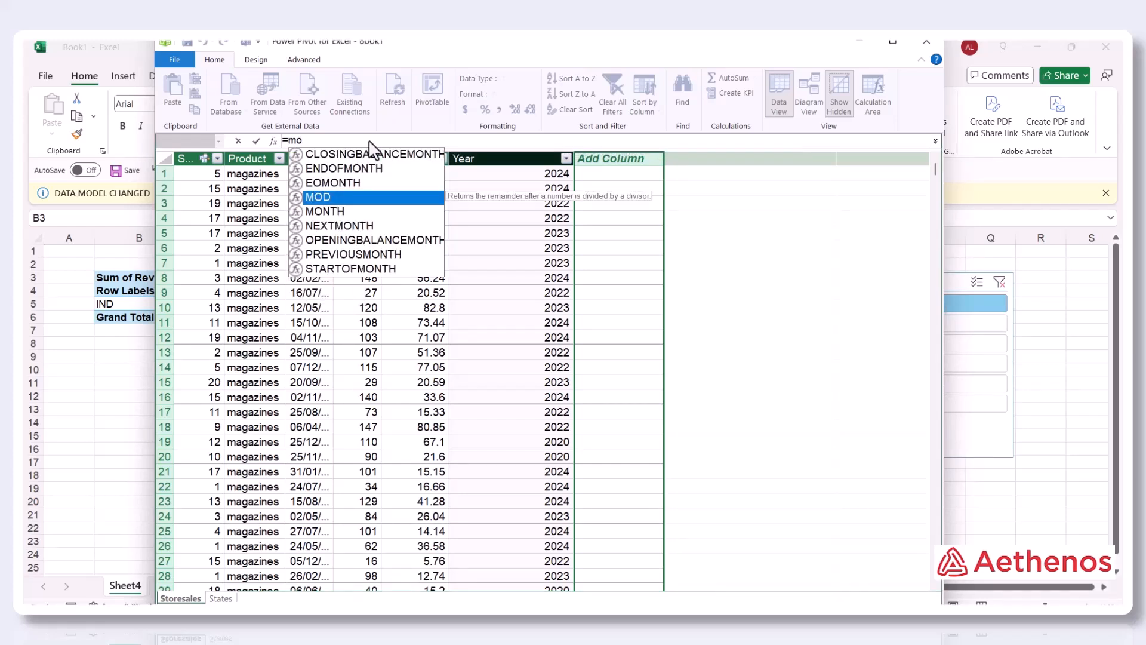
key("Down")
key("Tab")
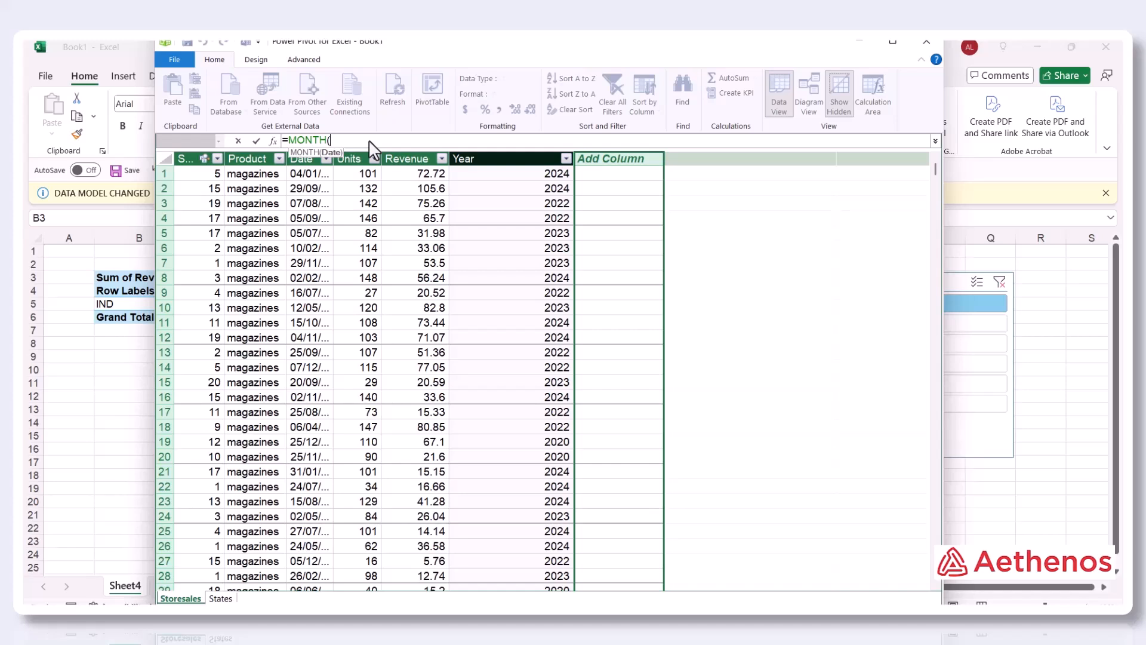
type("sto")
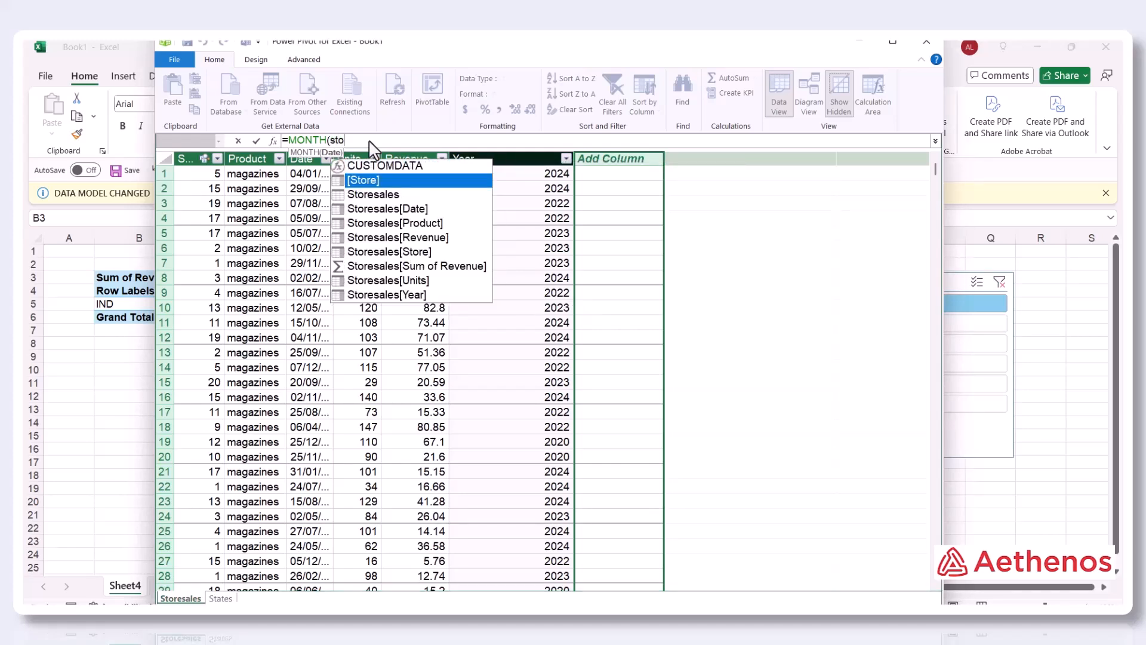
key("Down")
key("Down")
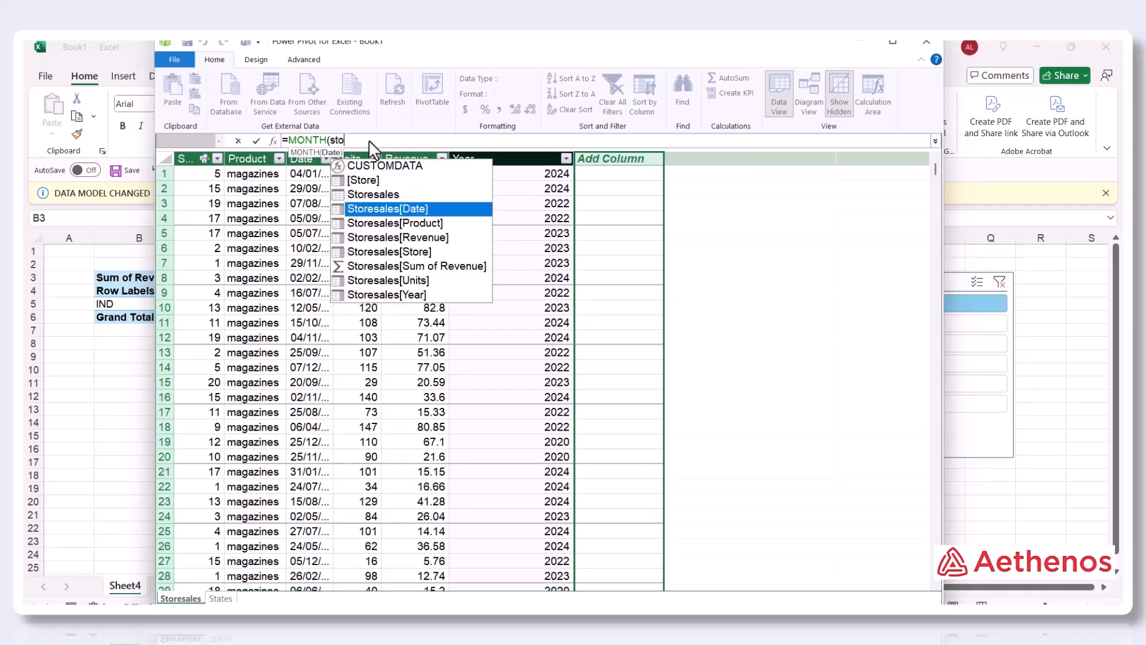
key("Tab")
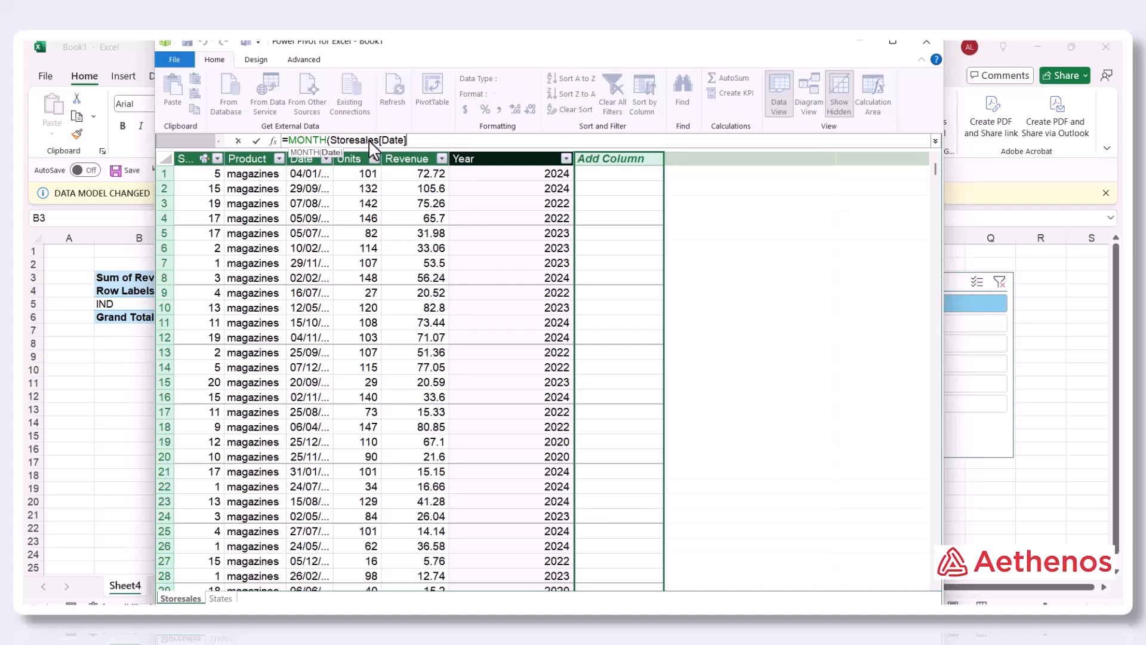
type(")")
key("Return")
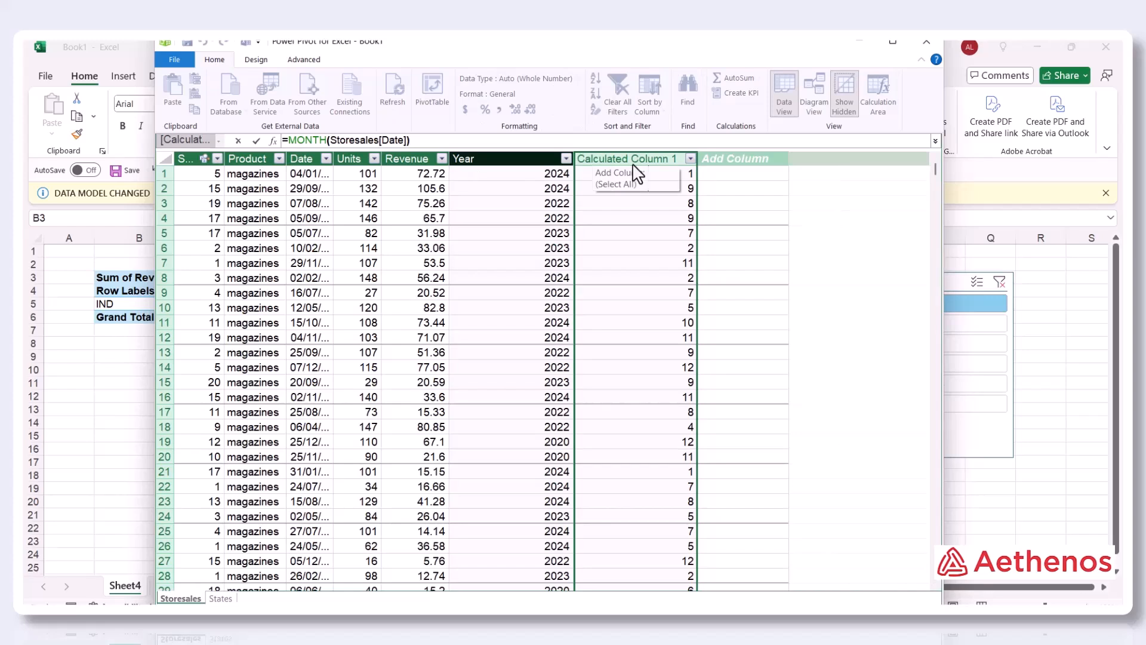
Step: Rename the calculated column holding the month number as Month
left_click(637, 173)
double_click(634, 163)
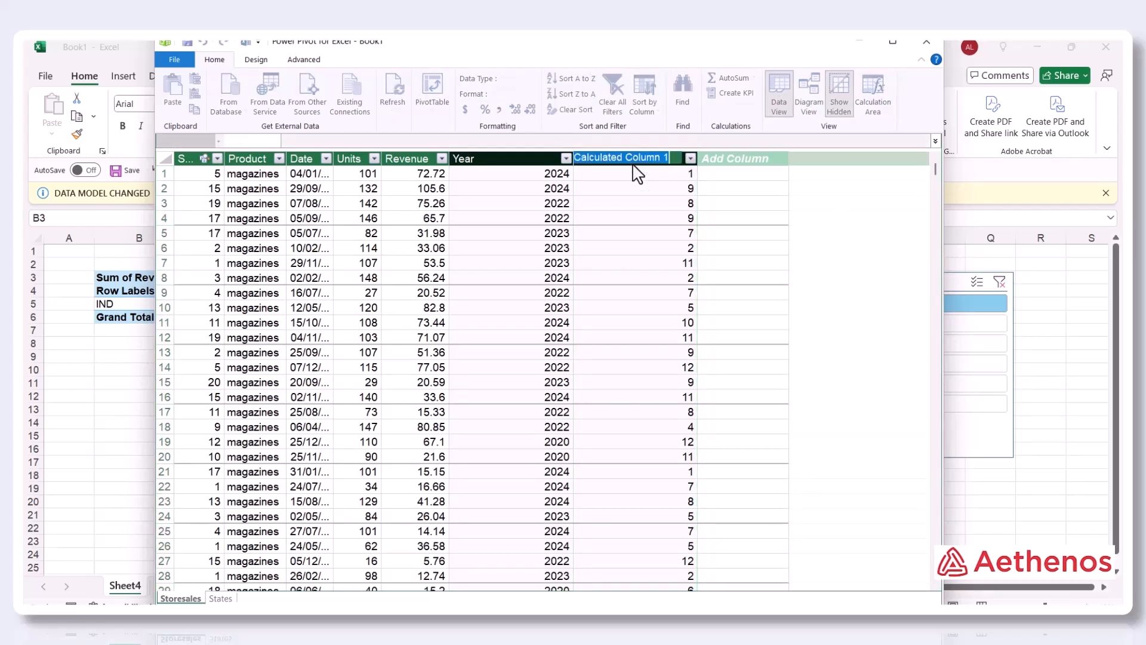
type("Month")
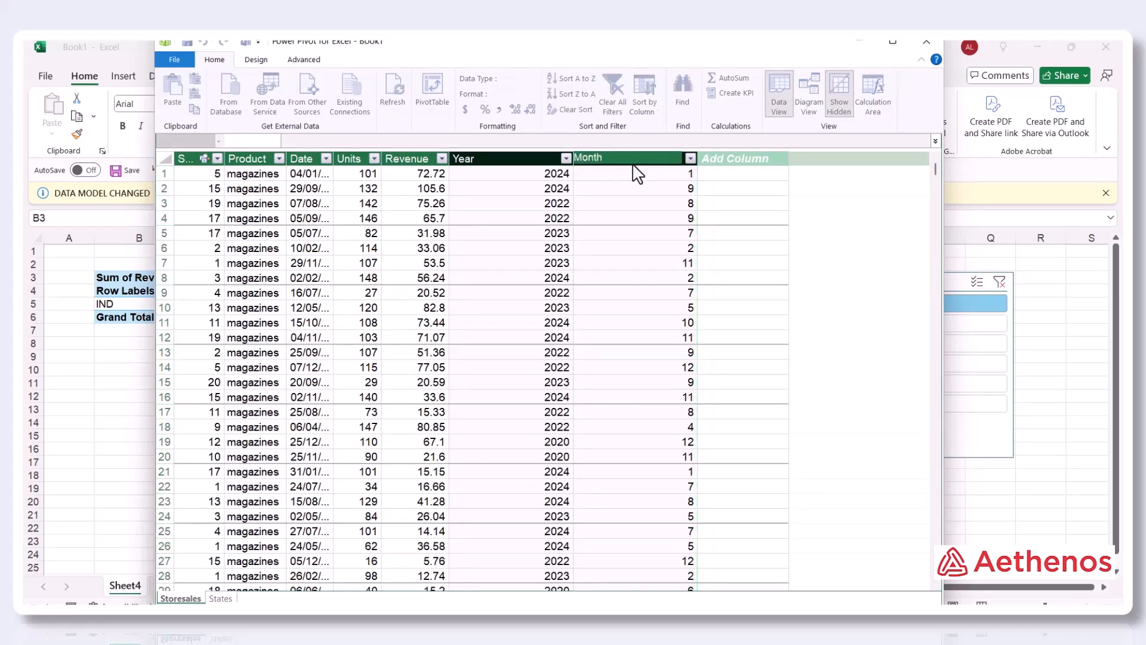
left_click(750, 164)
Step: Add a third calculated column to the Storesales table with the formula =DAY(Storesales[Date])
left_click(738, 165)
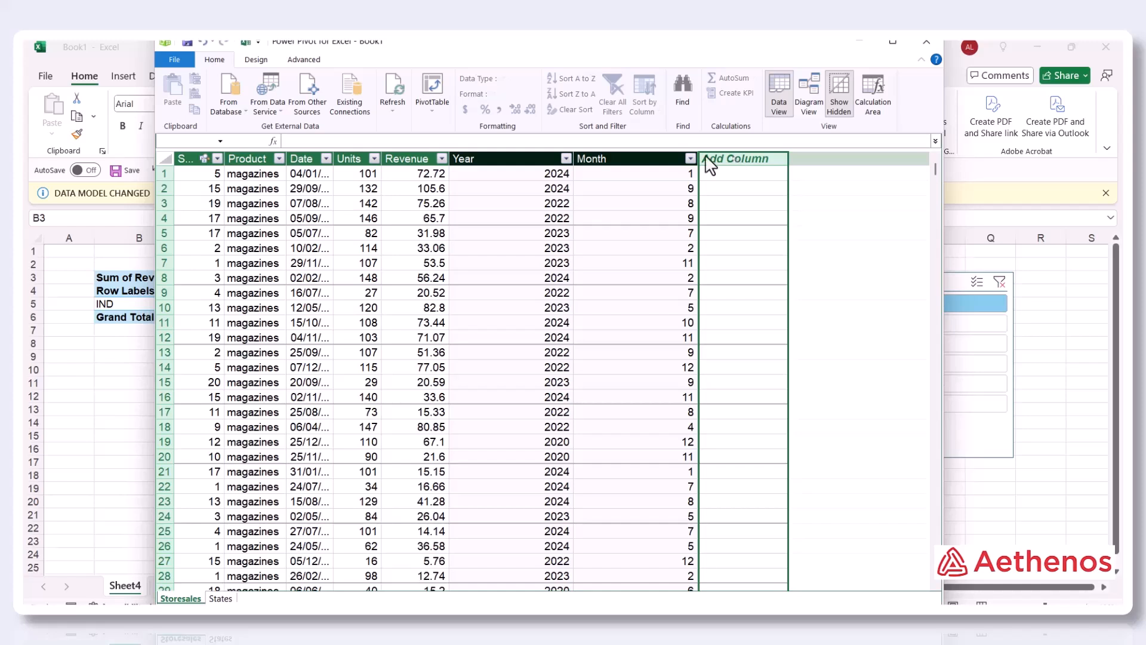
left_click(363, 142)
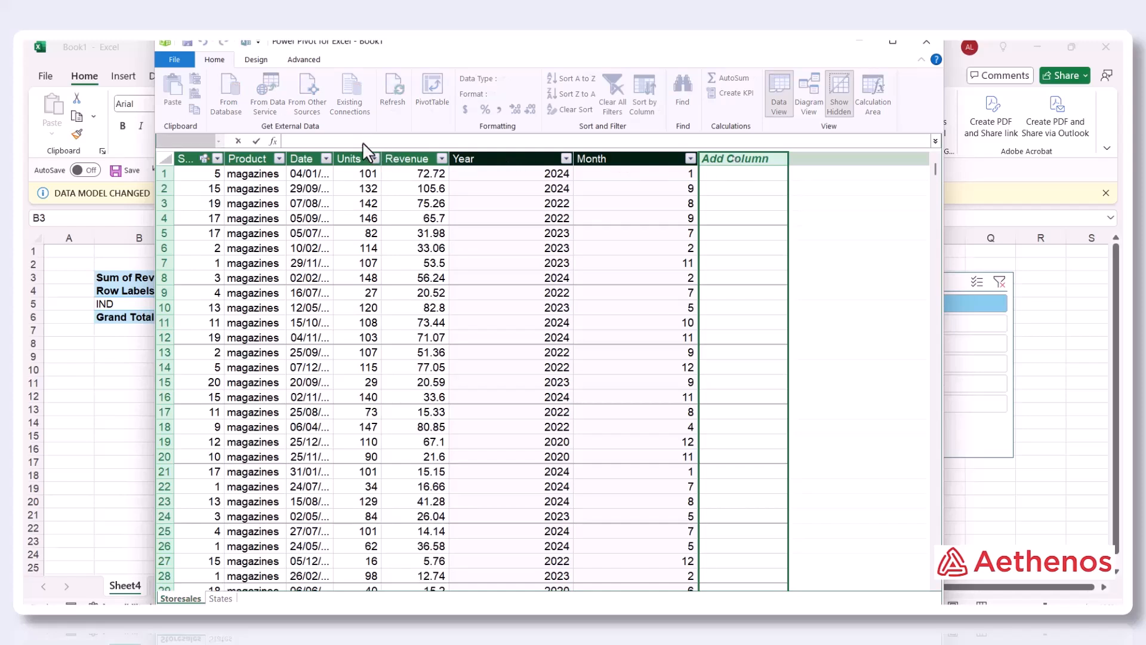
type("=day")
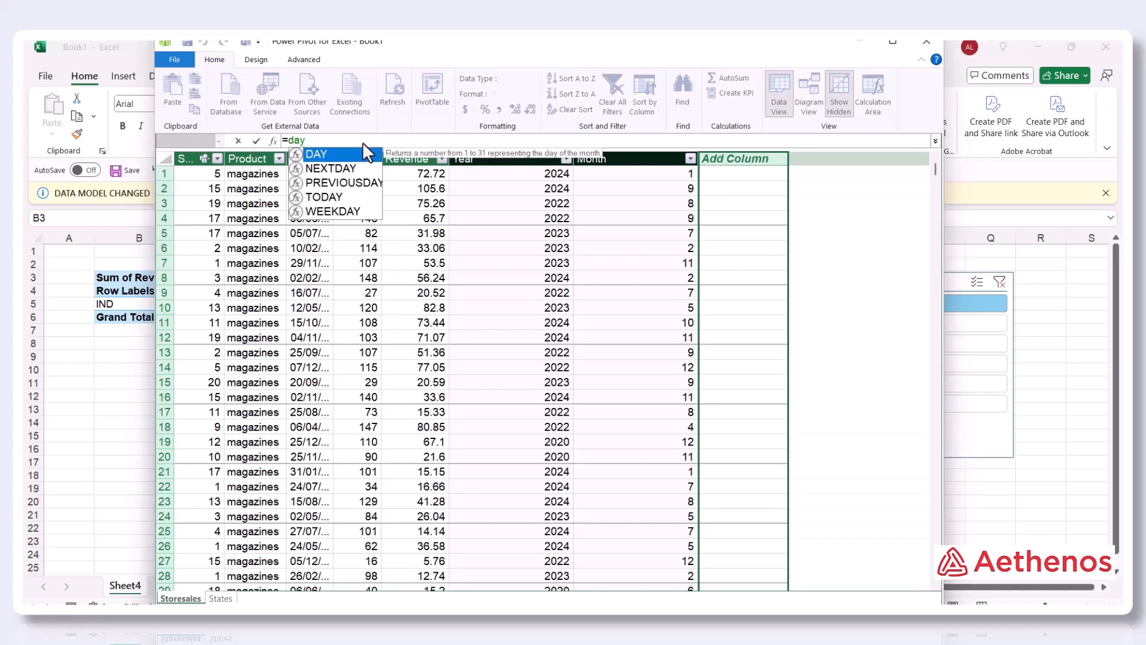
key("Tab")
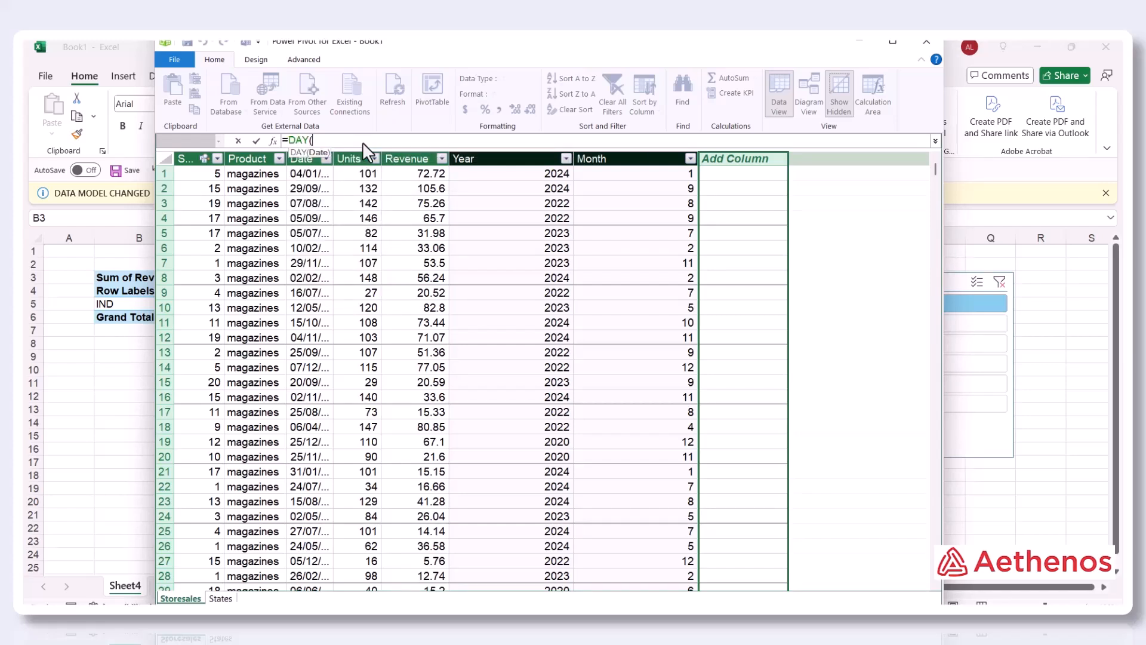
type("sto")
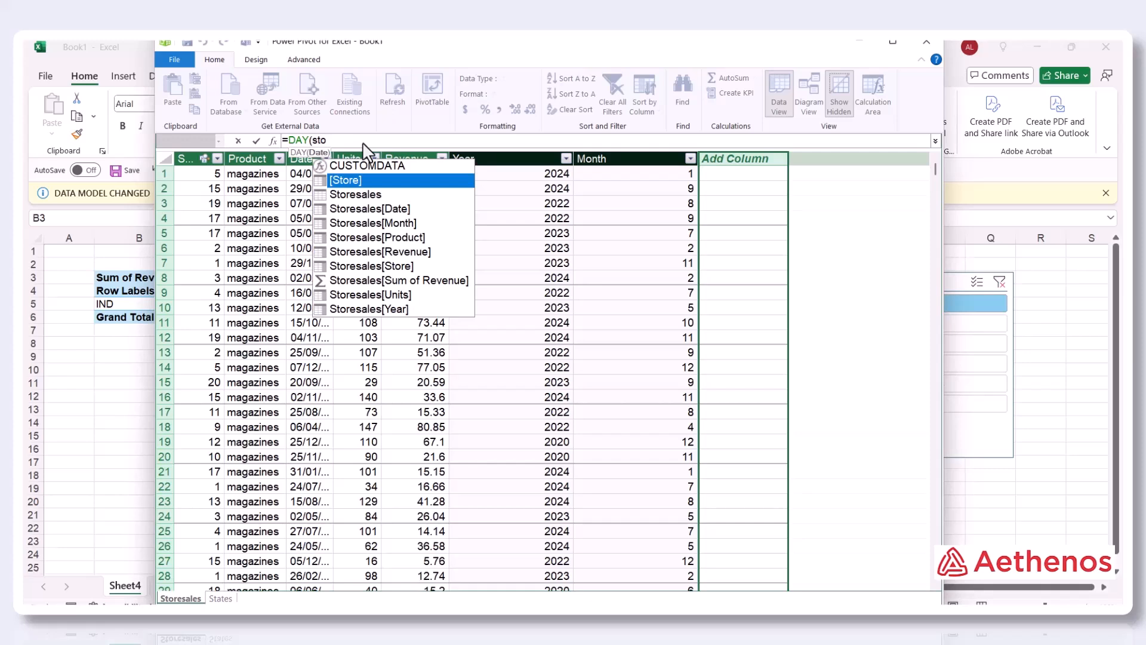
key("Down")
key("Down")
key("Tab")
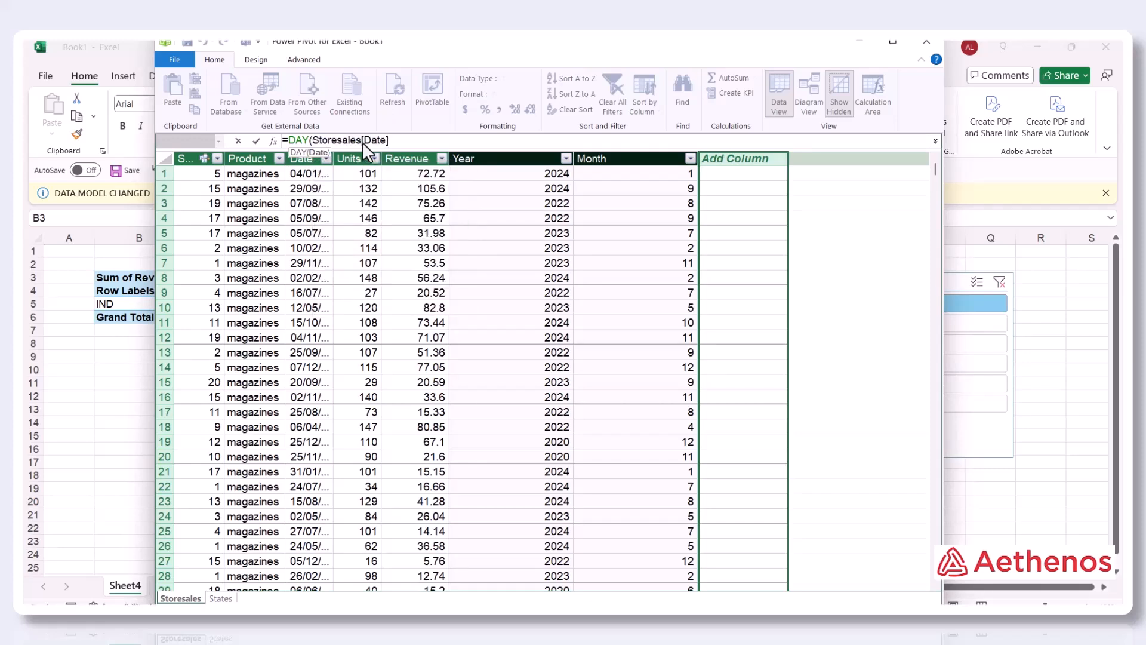
type(")")
key("Return")
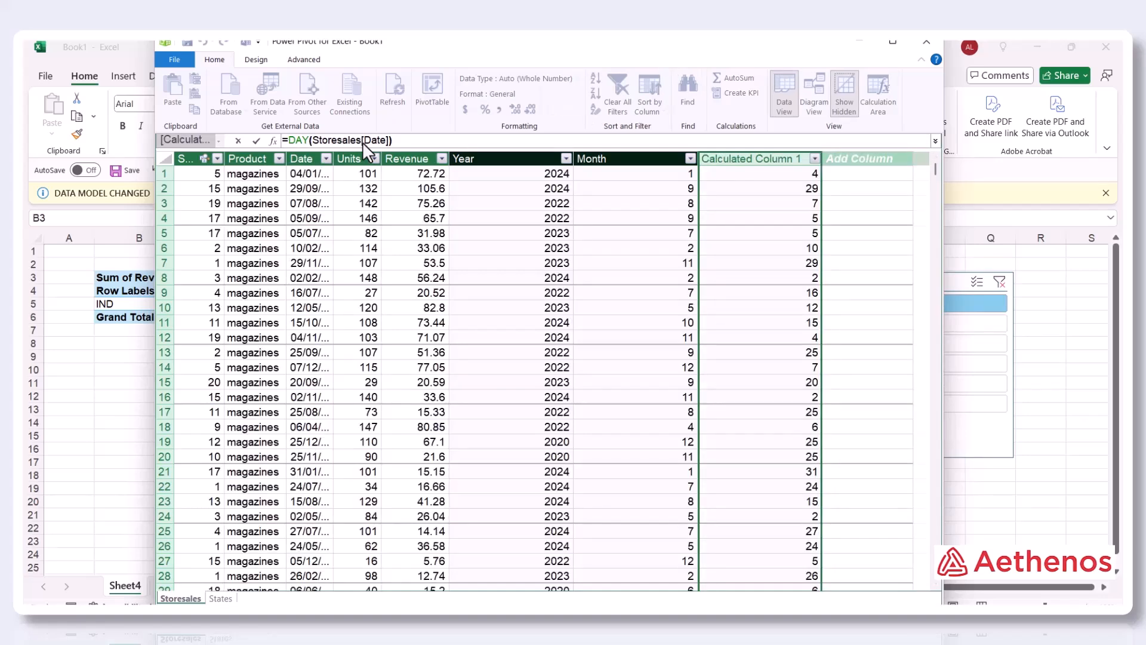
Step: Rename the calculated column holding the day number as Day of the Month
double_click(728, 159)
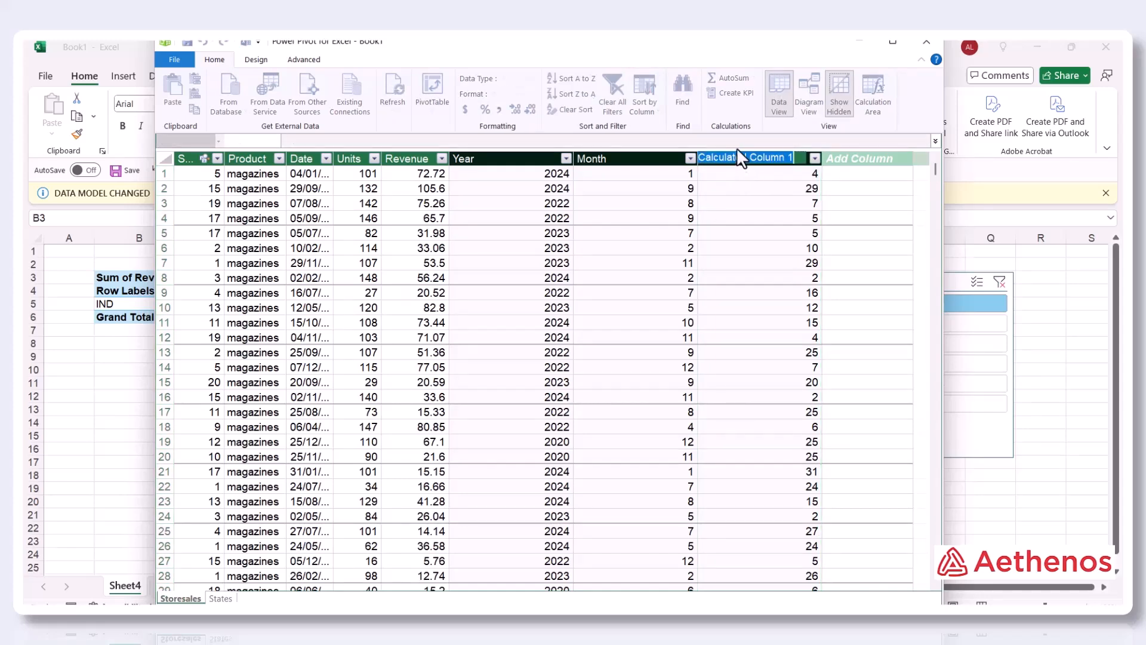
type("Day of the Month")
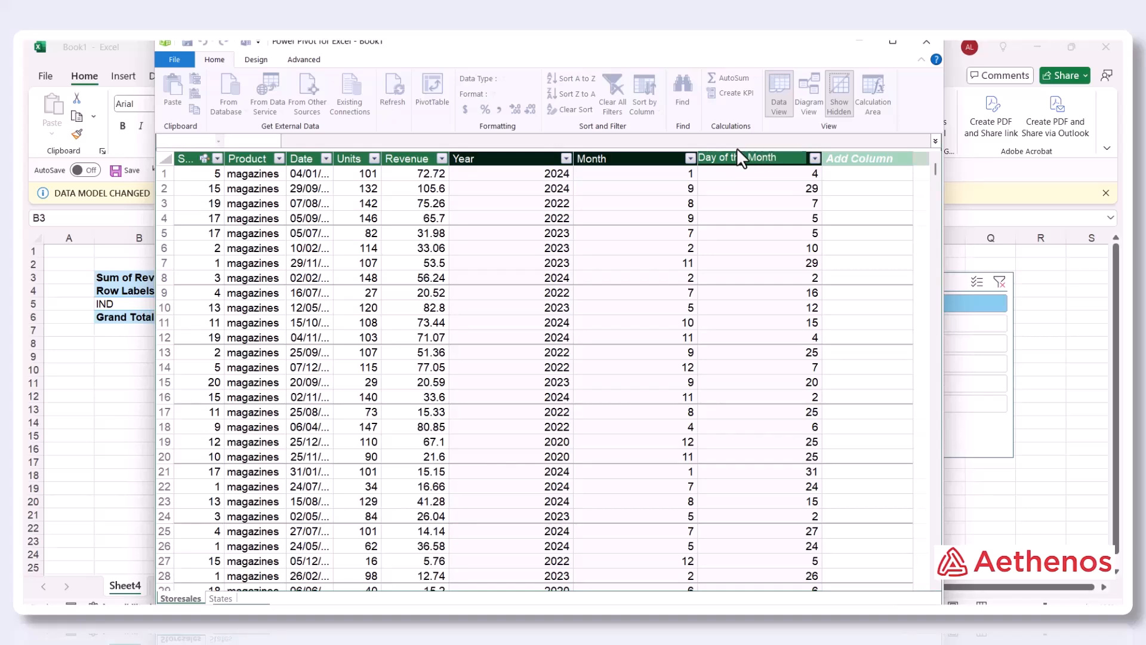
key("Return")
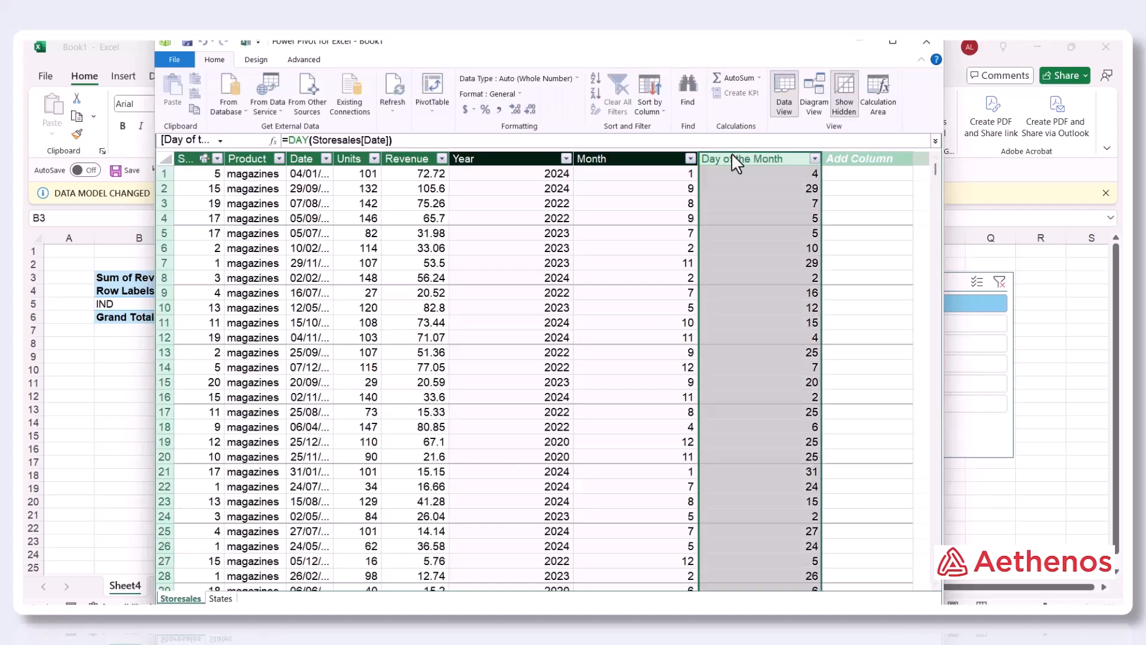
left_click(766, 218)
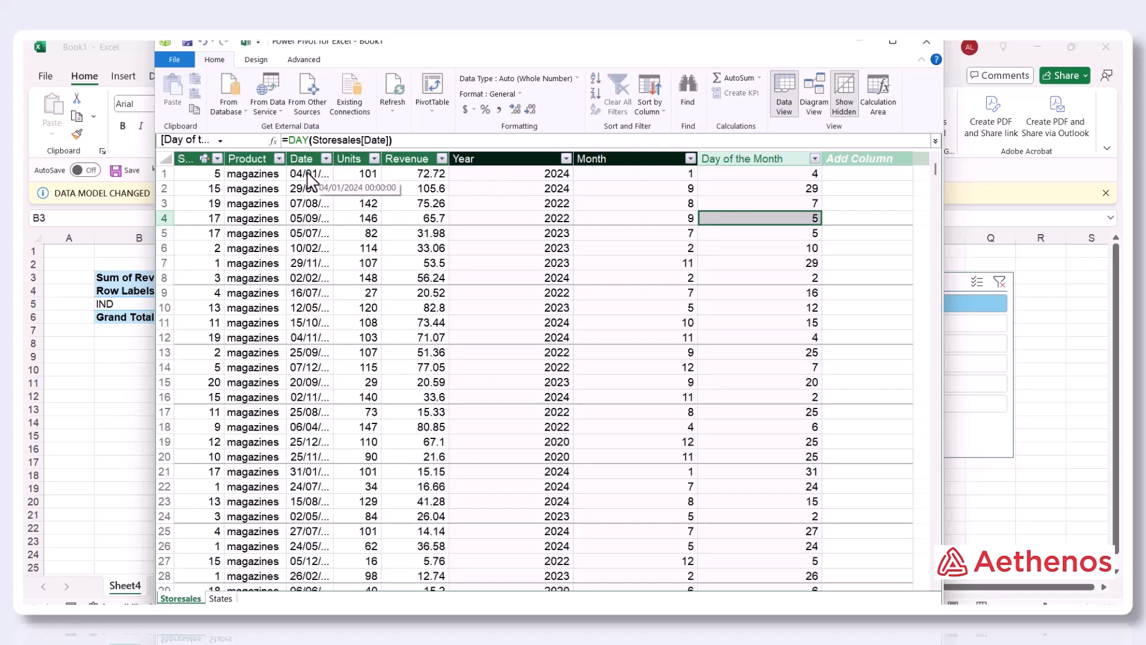
Step: Widen the Date column to show full dates and check the Month and Year values of the first row against it
left_click_drag(333, 160, 399, 161)
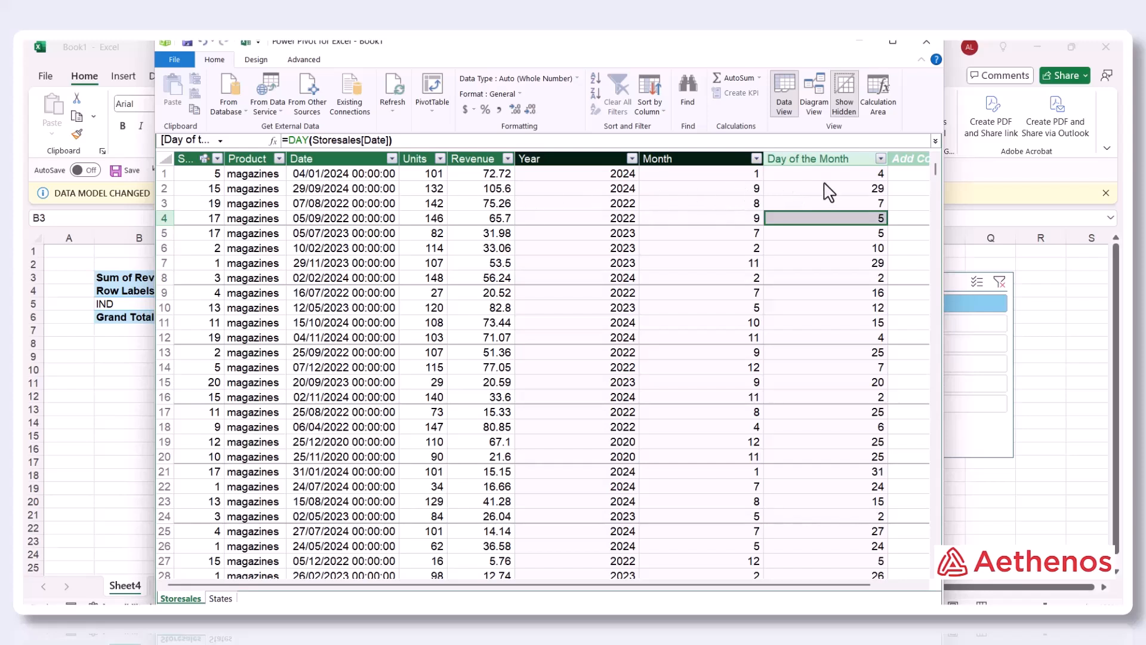
left_click(683, 175)
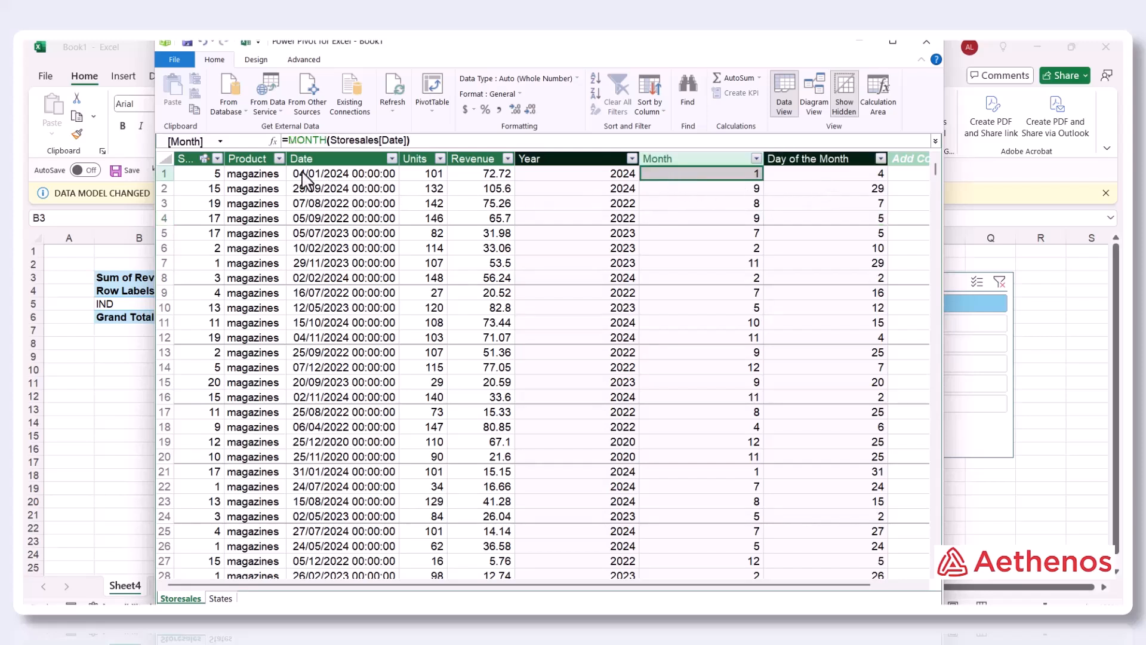
left_click(556, 173)
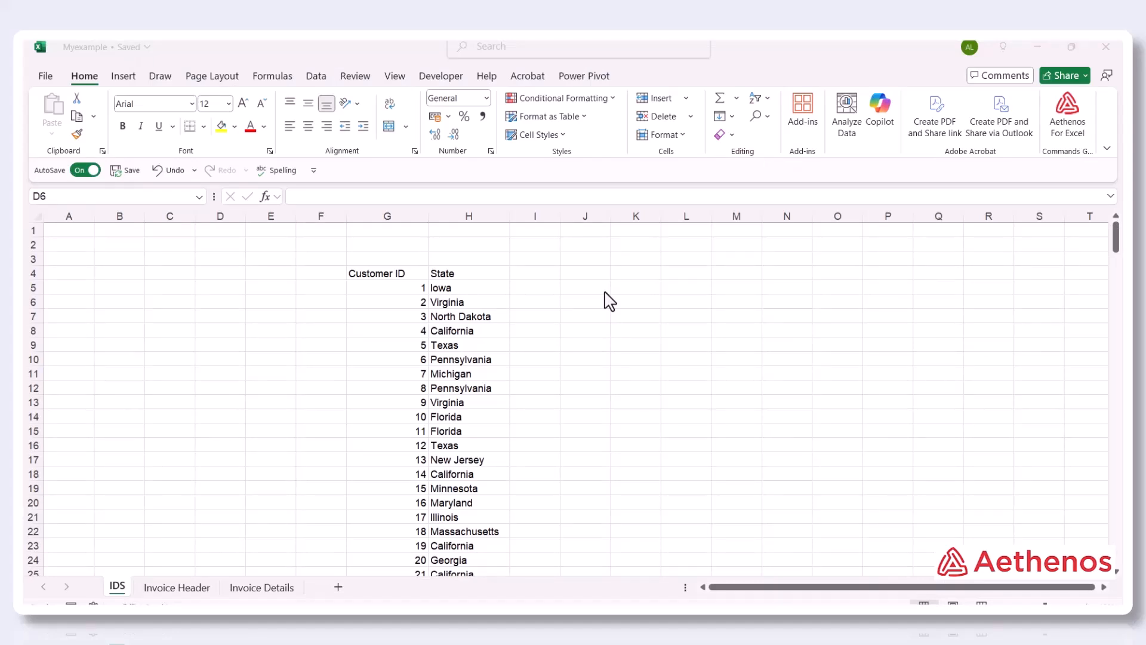
Step: In the Myexample workbook, examine the columns of the IDS and Invoice Header sheets and how far the invoice rows extend
left_click(604, 279)
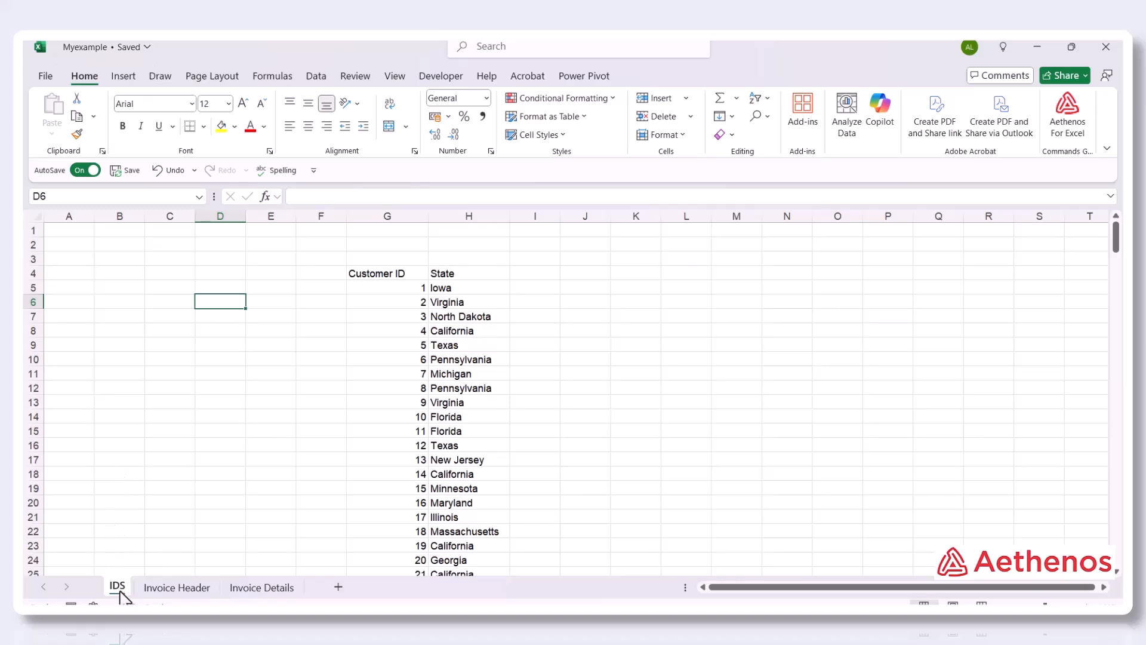
left_click(373, 277)
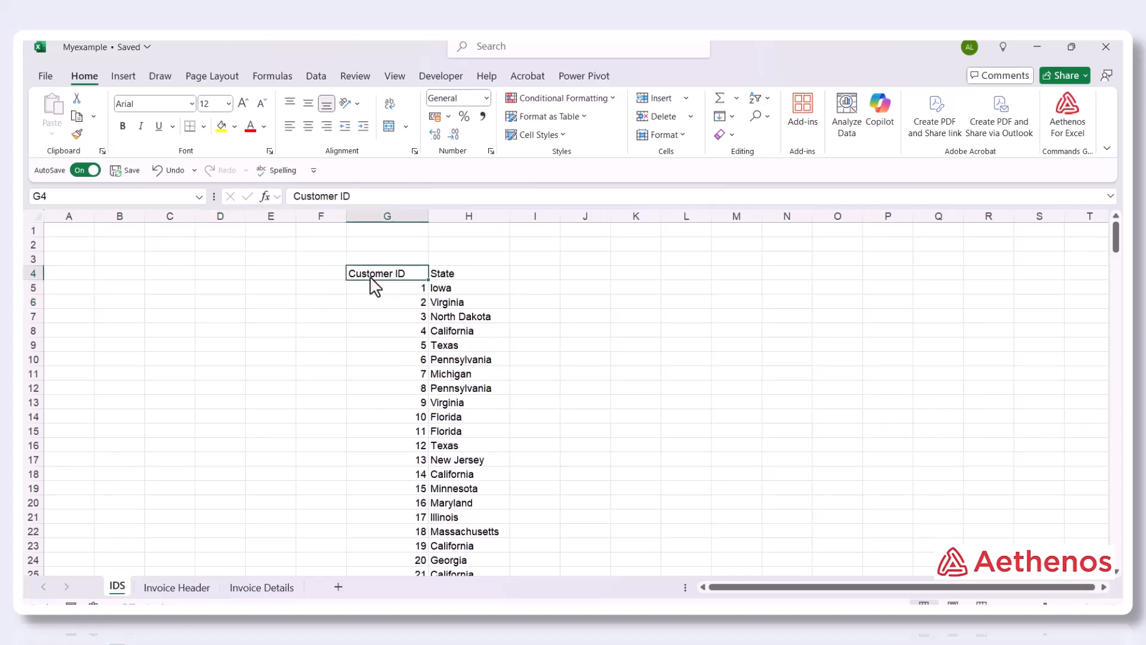
left_click(452, 275)
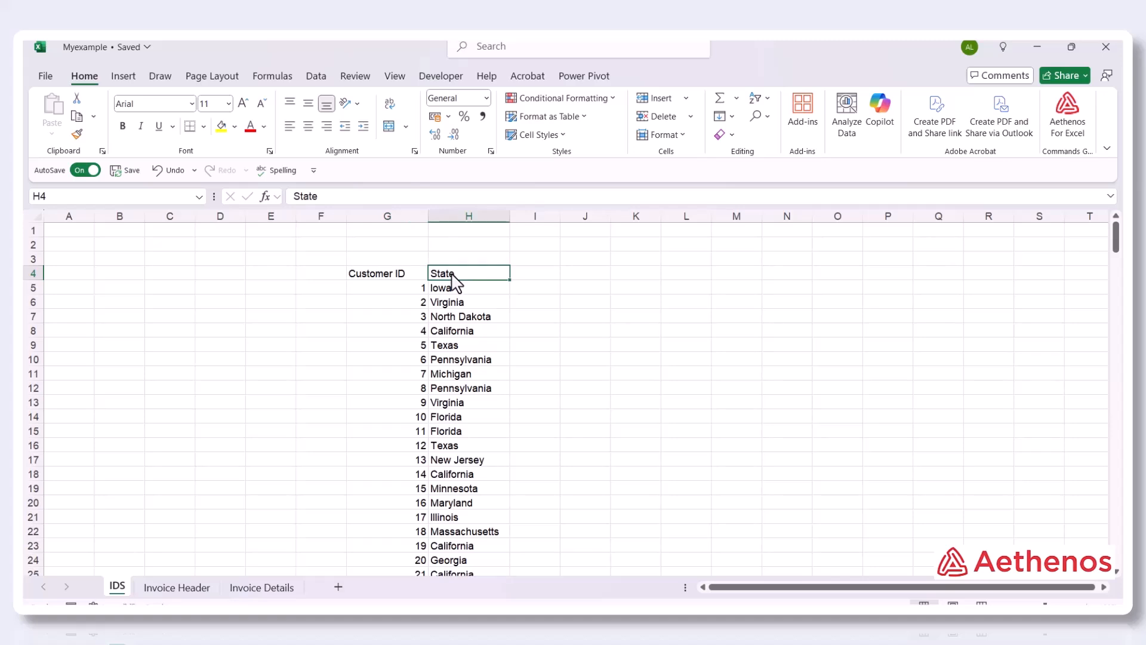
left_click(167, 587)
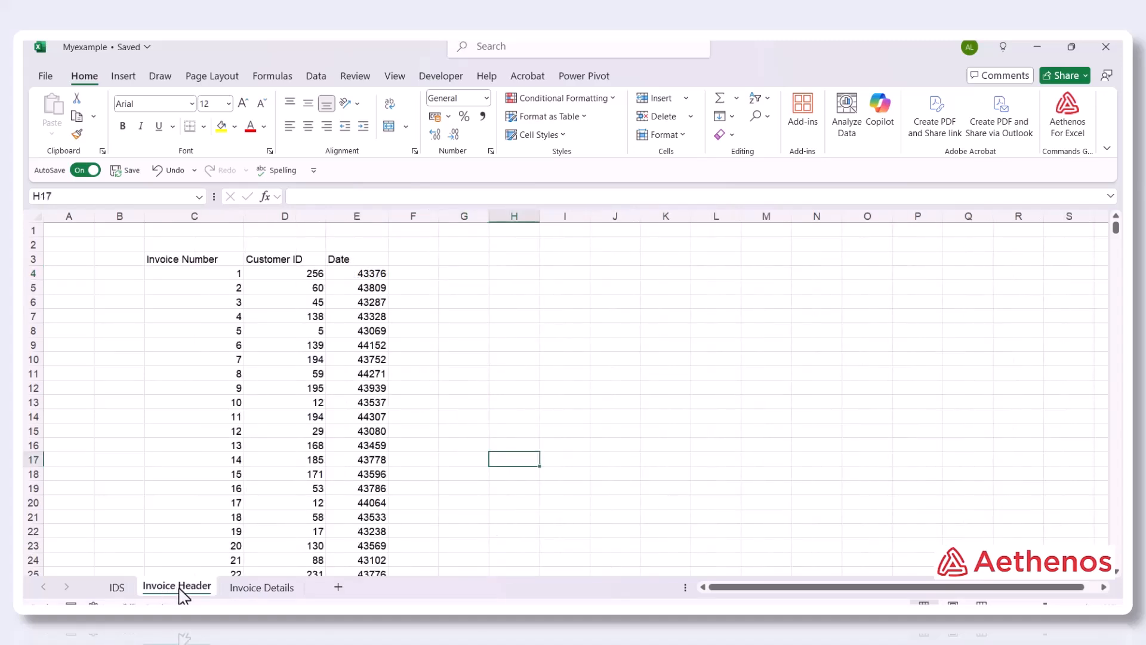
left_click(222, 261)
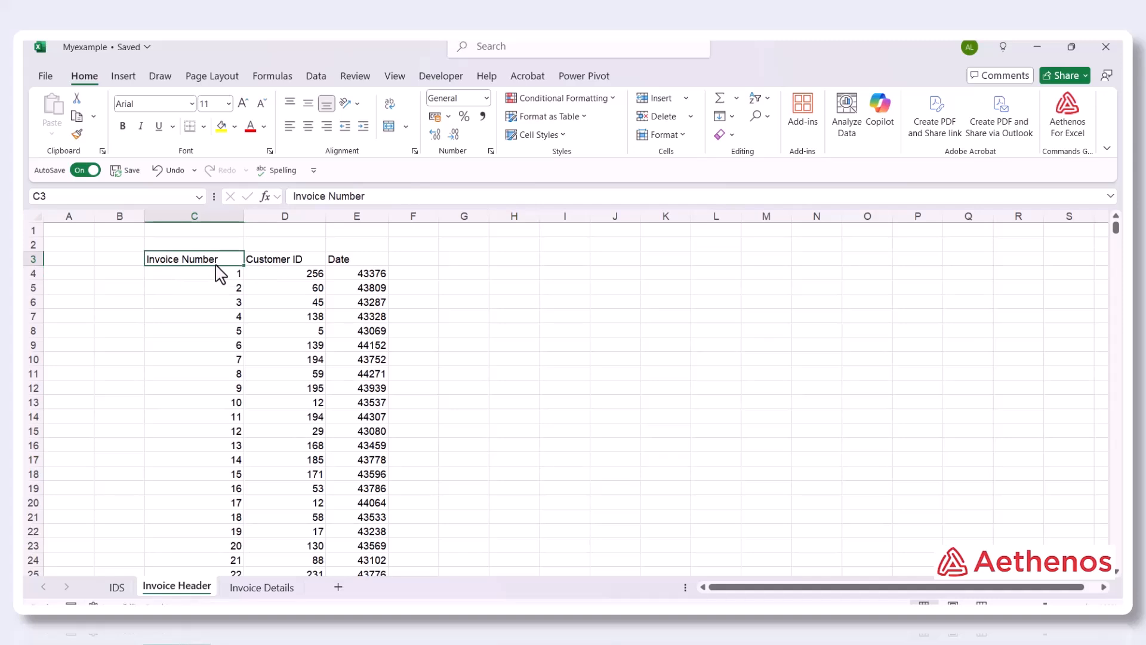
left_click(292, 259)
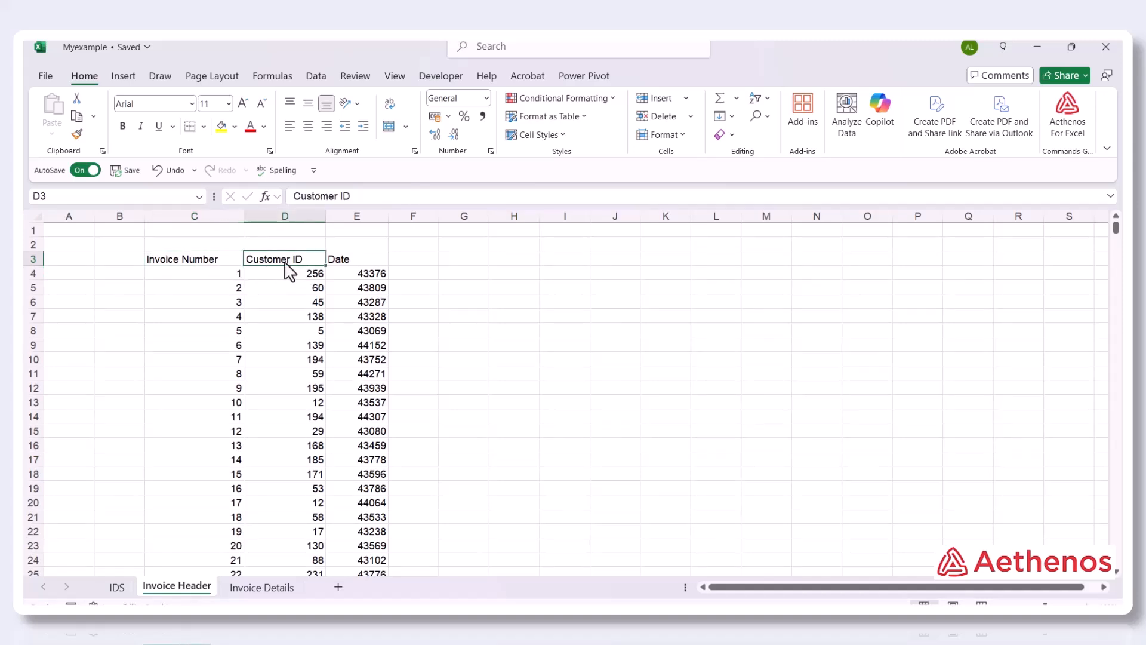
left_click(355, 258)
left_click(206, 260)
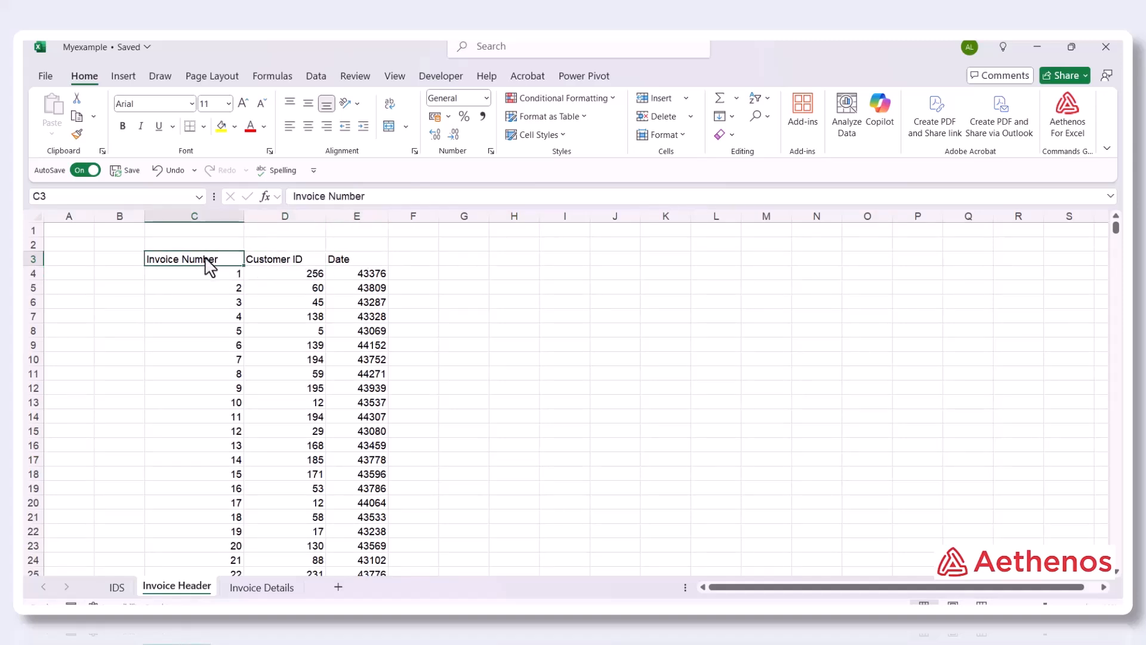
key("ctrl+Down")
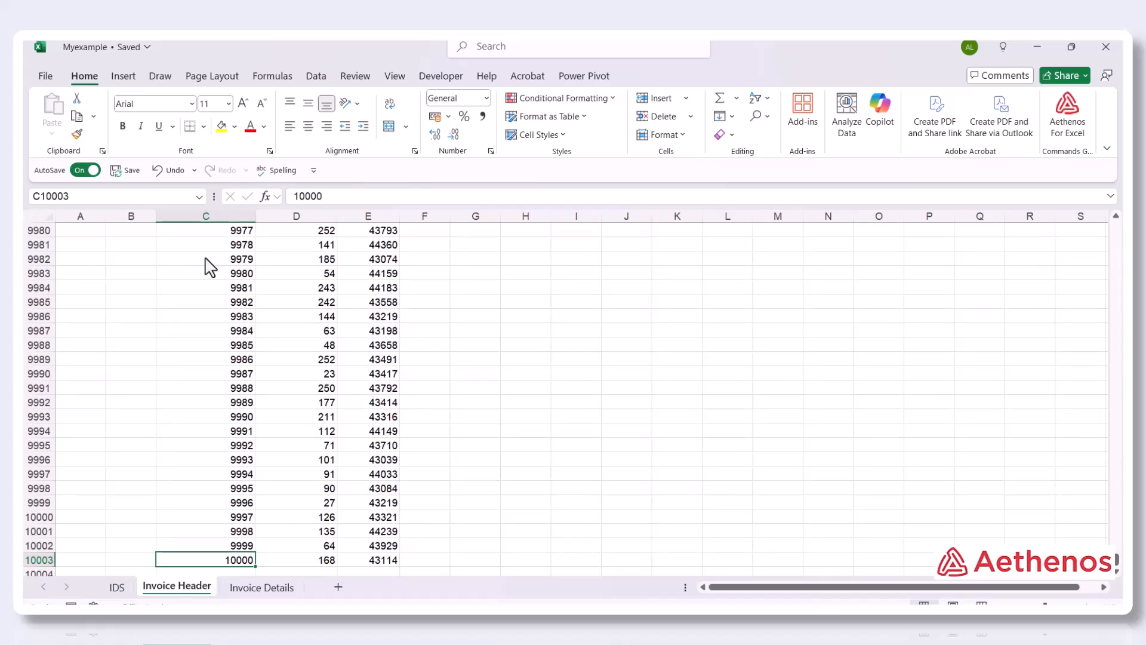
key("ctrl+Up")
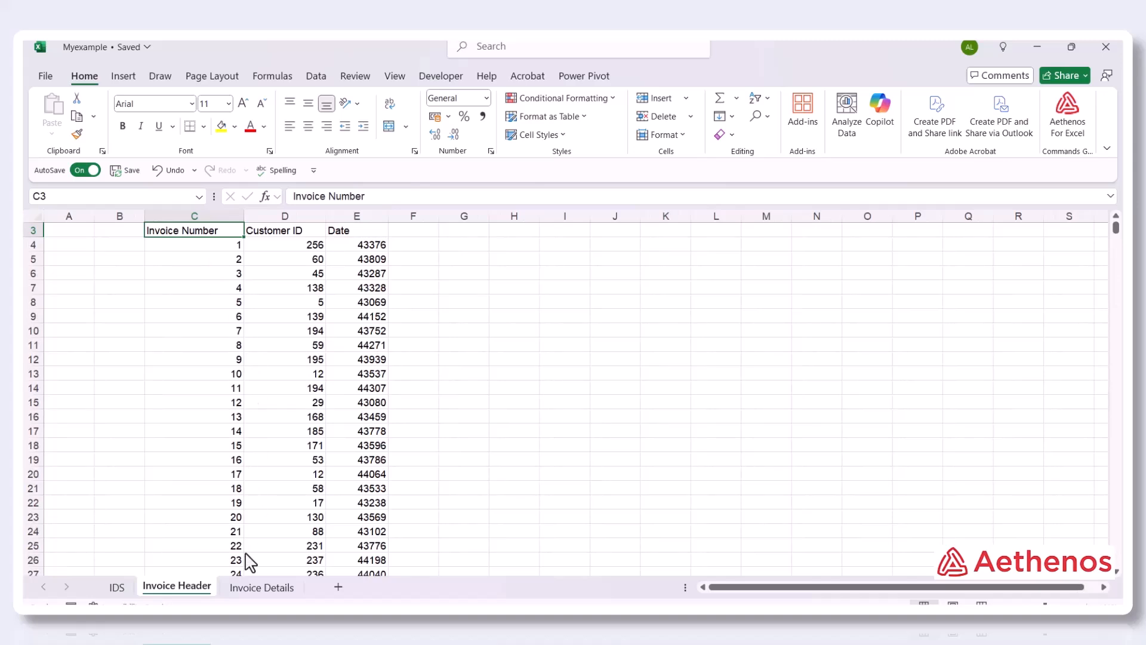
Step: Examine the Invoice Number, Quantity, Unit Cost and Unit Price columns on the Invoice Details sheet
left_click(239, 592)
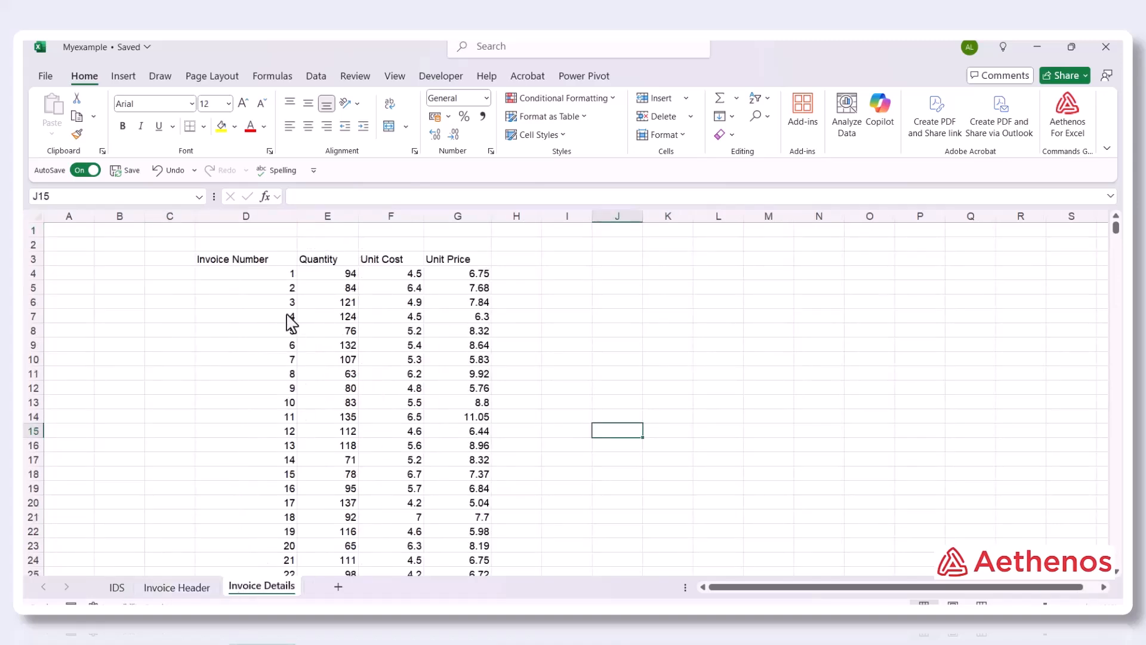
left_click(245, 263)
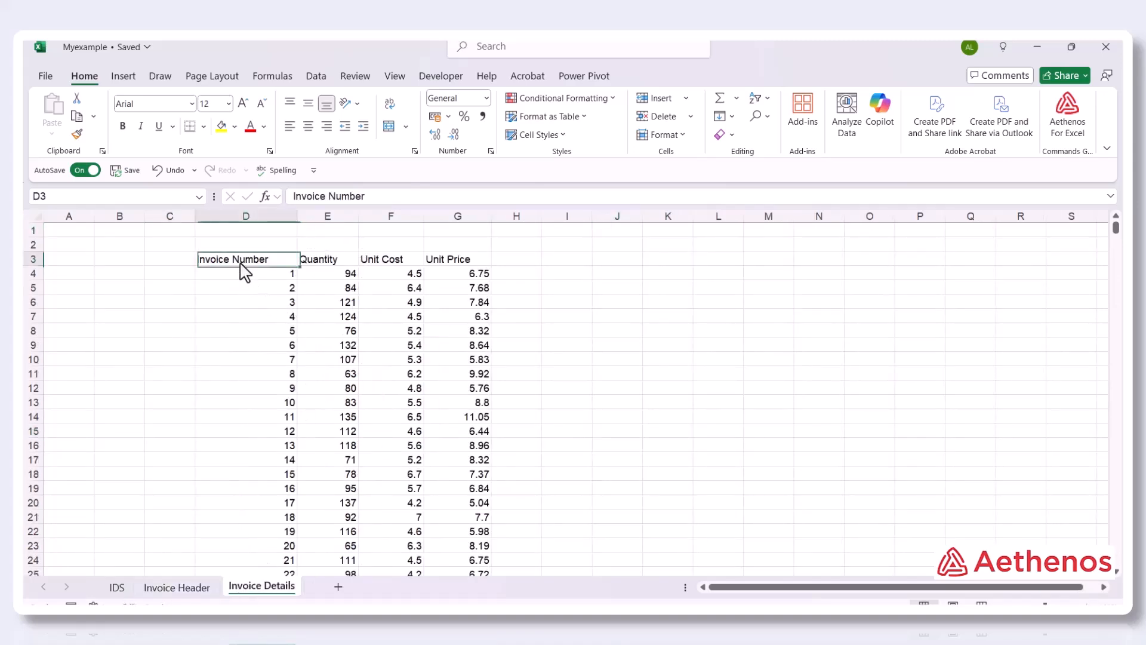
left_click(330, 266)
left_click(393, 268)
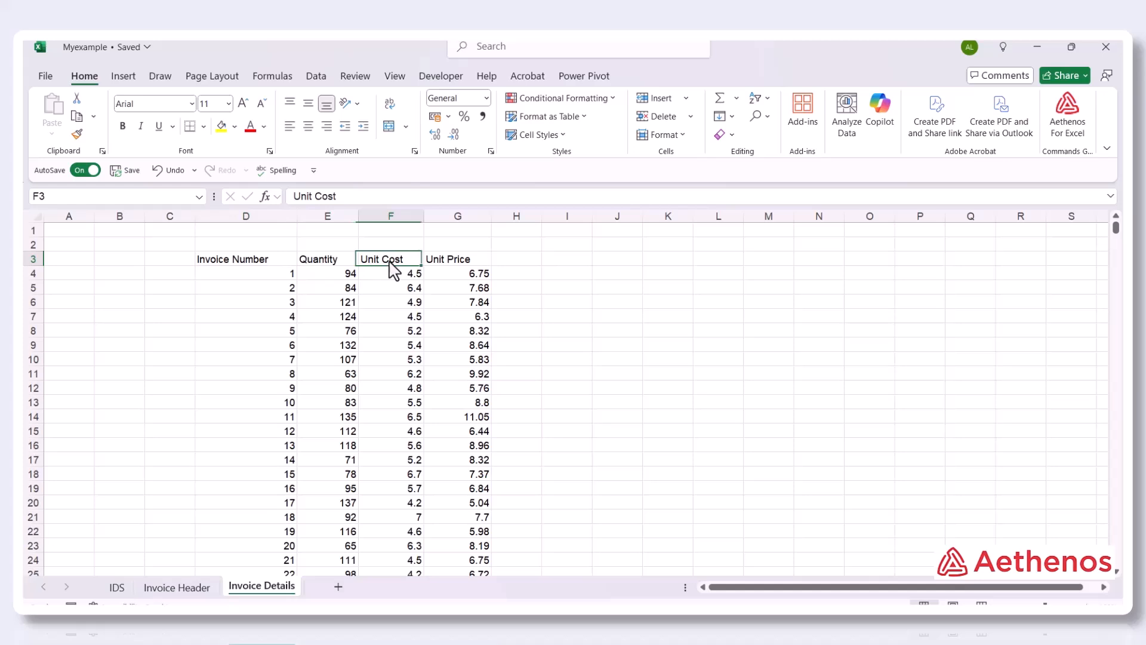
left_click(450, 270)
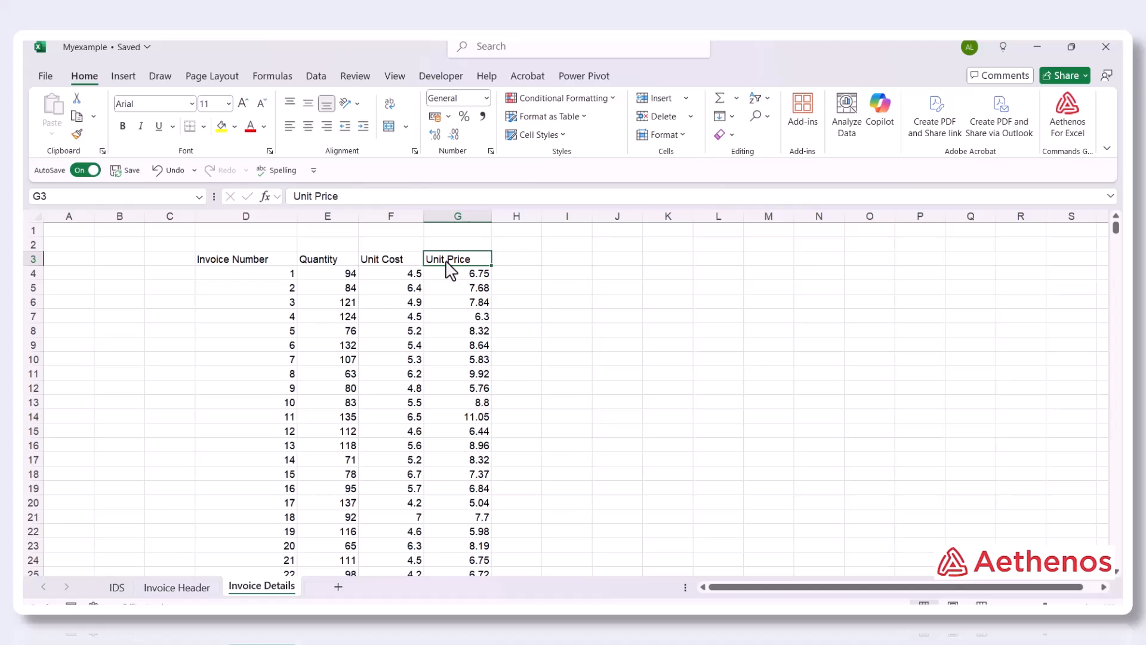
Step: Convert the customer data in G4:H263 on the IDS sheet into a table with headers and edit its table name
left_click(117, 588)
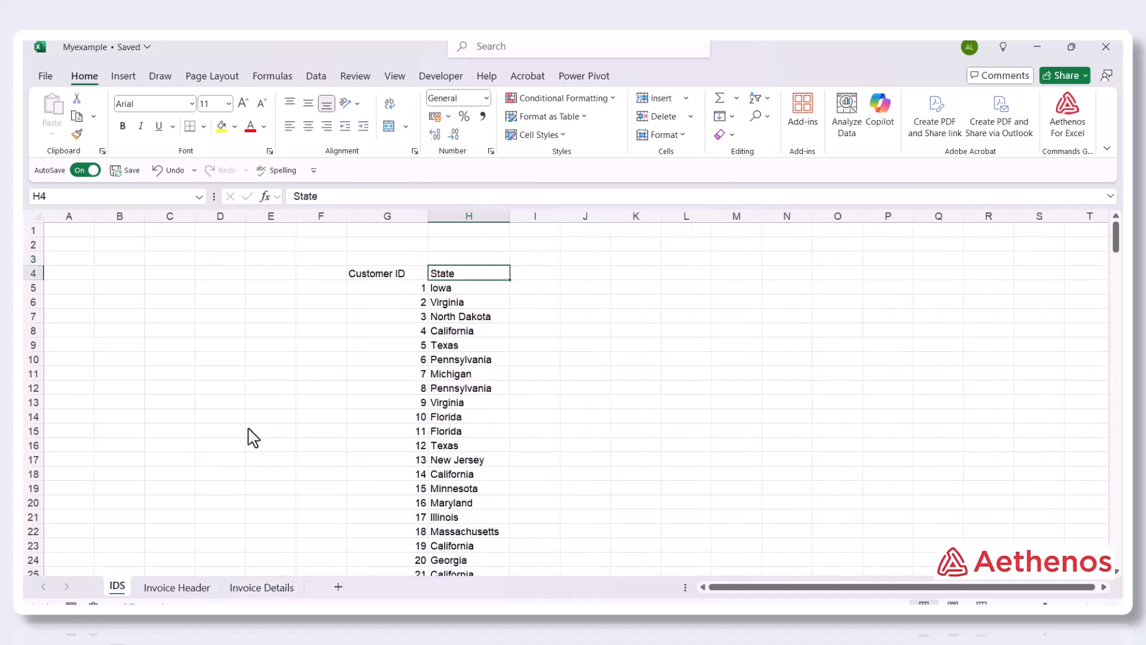
left_click(385, 316)
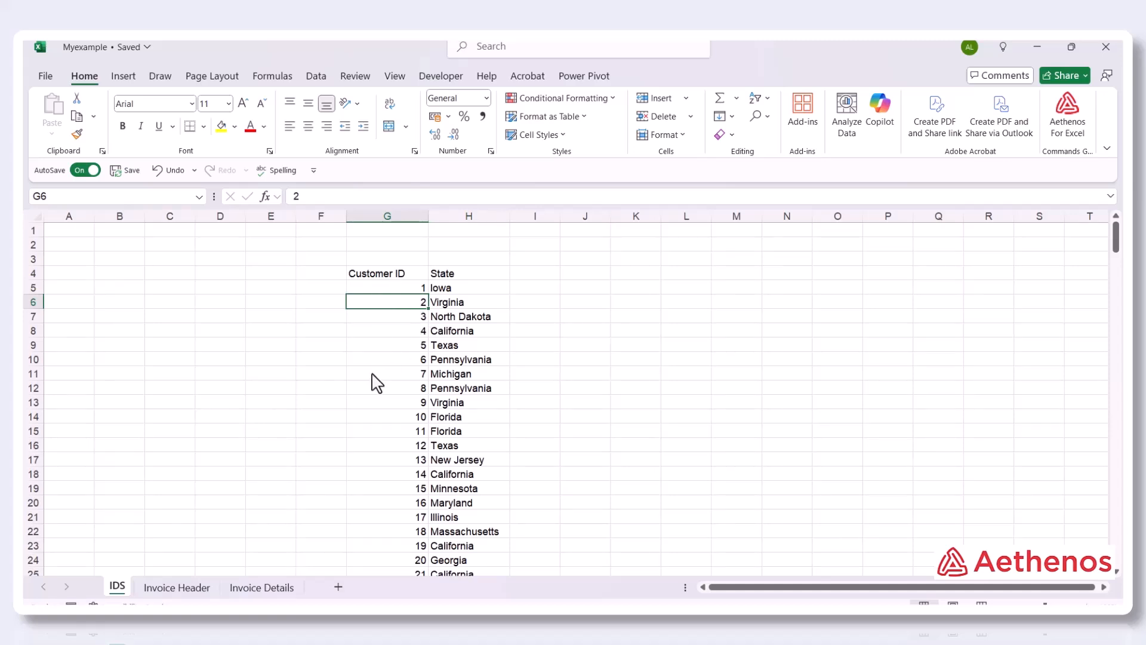
key("ctrl+t")
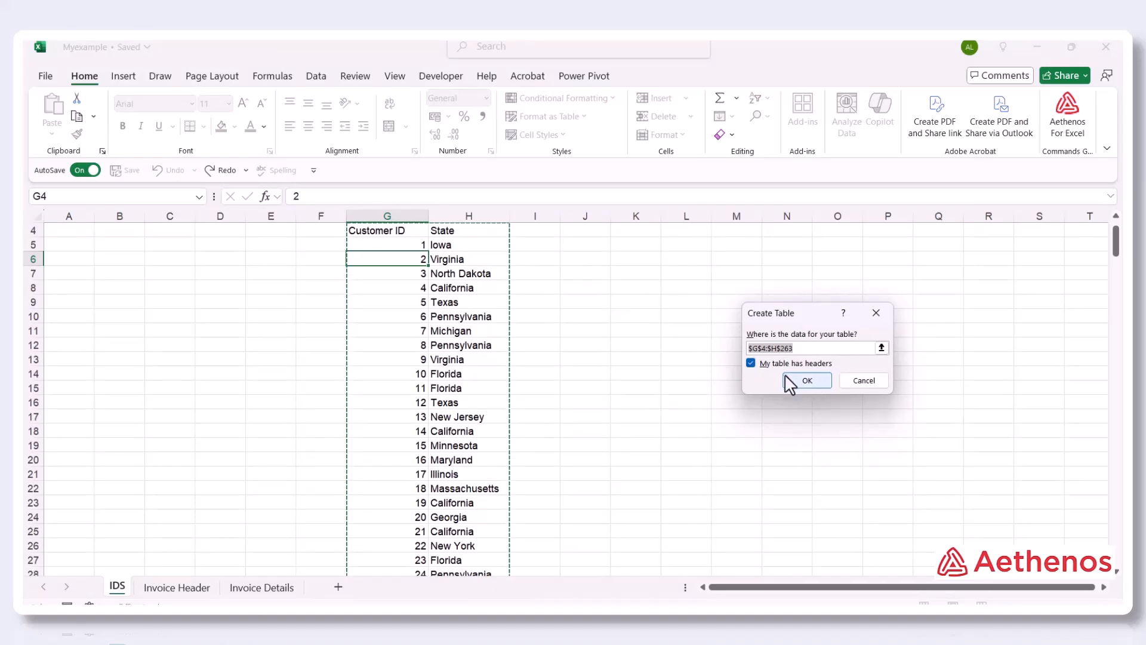
left_click(813, 381)
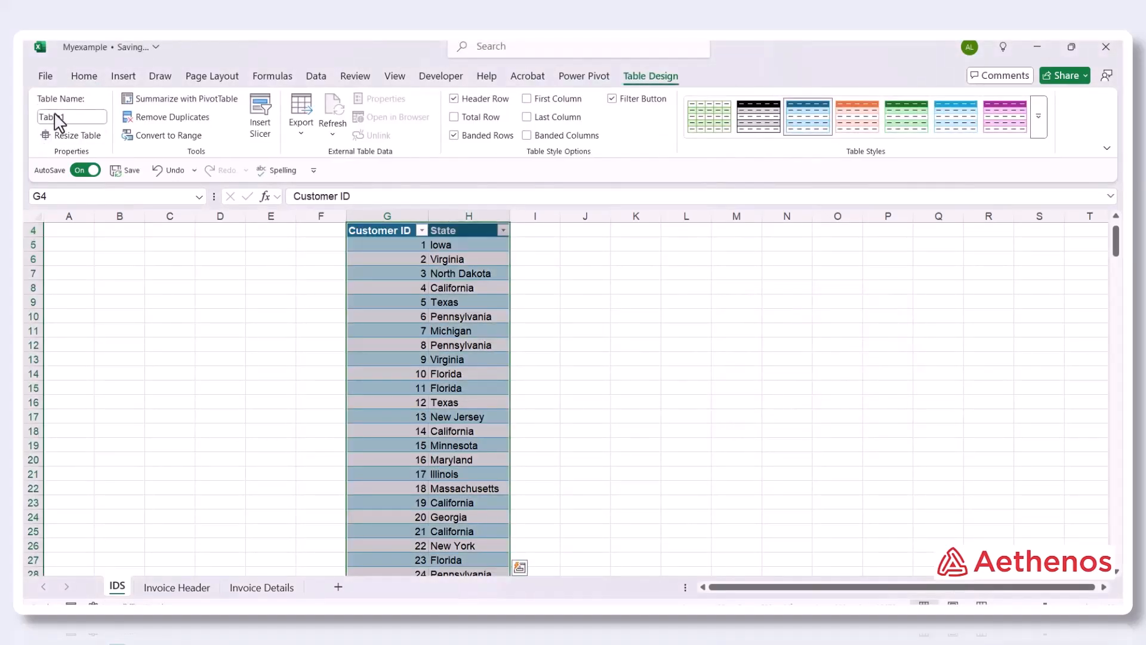
left_click(72, 121)
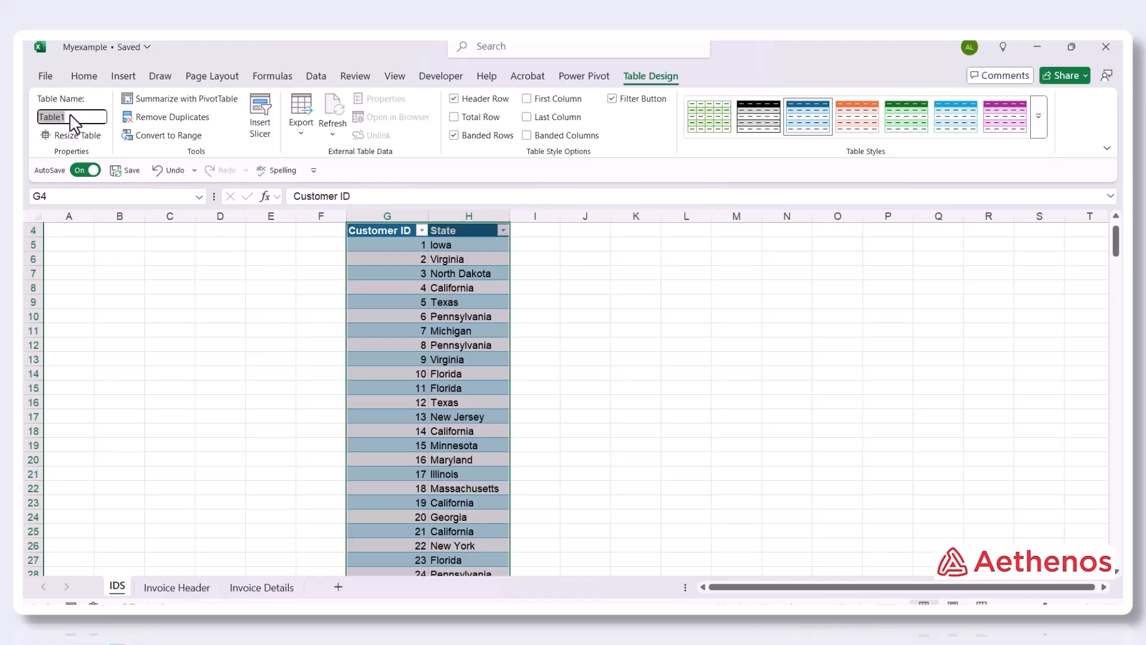
key("BackSpace")
left_click(147, 302)
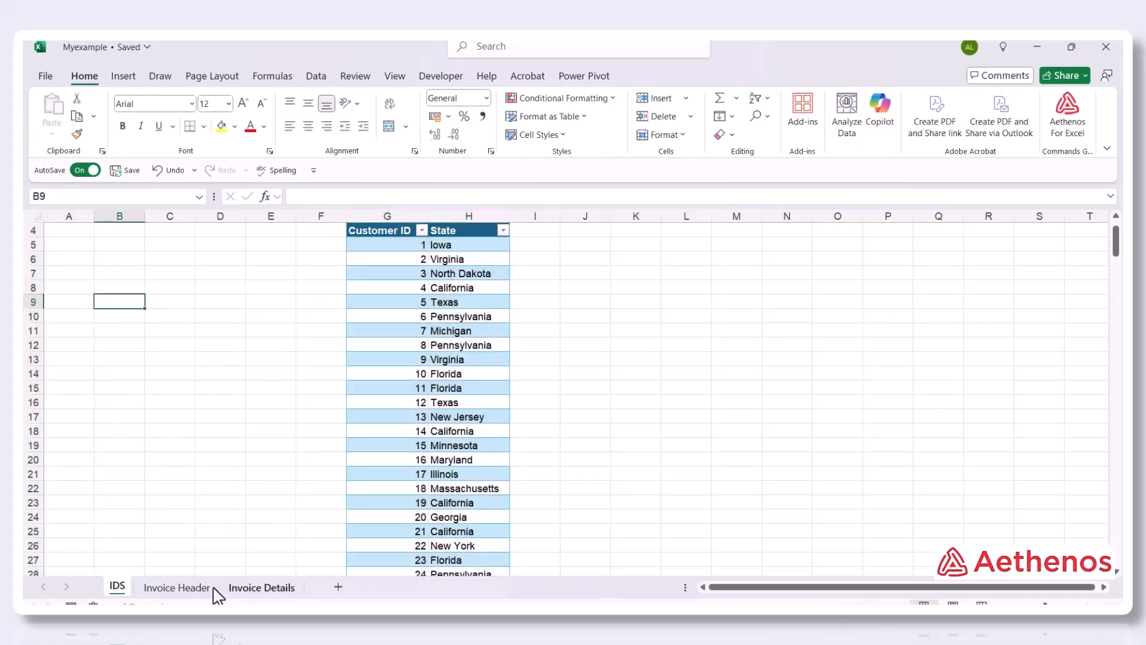
Step: Convert the invoice data in C3:E10003 on the Invoice Header sheet into a table with headers and name it Header
left_click(178, 588)
left_click(265, 317)
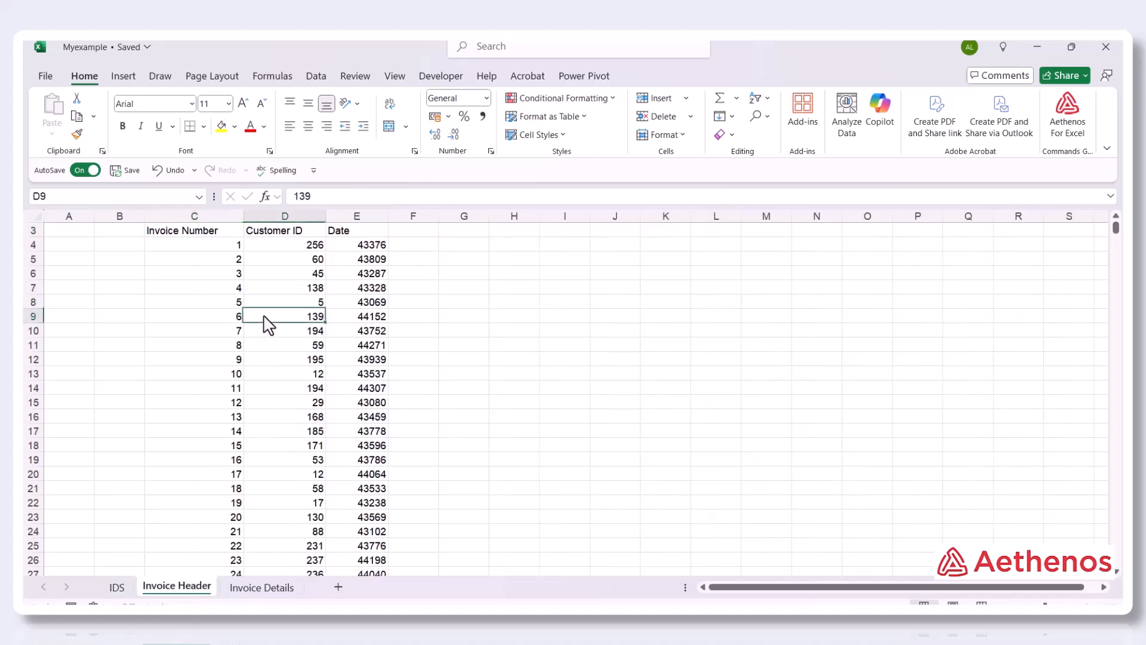
scroll(264, 319, "up", 1)
key("ctrl+t")
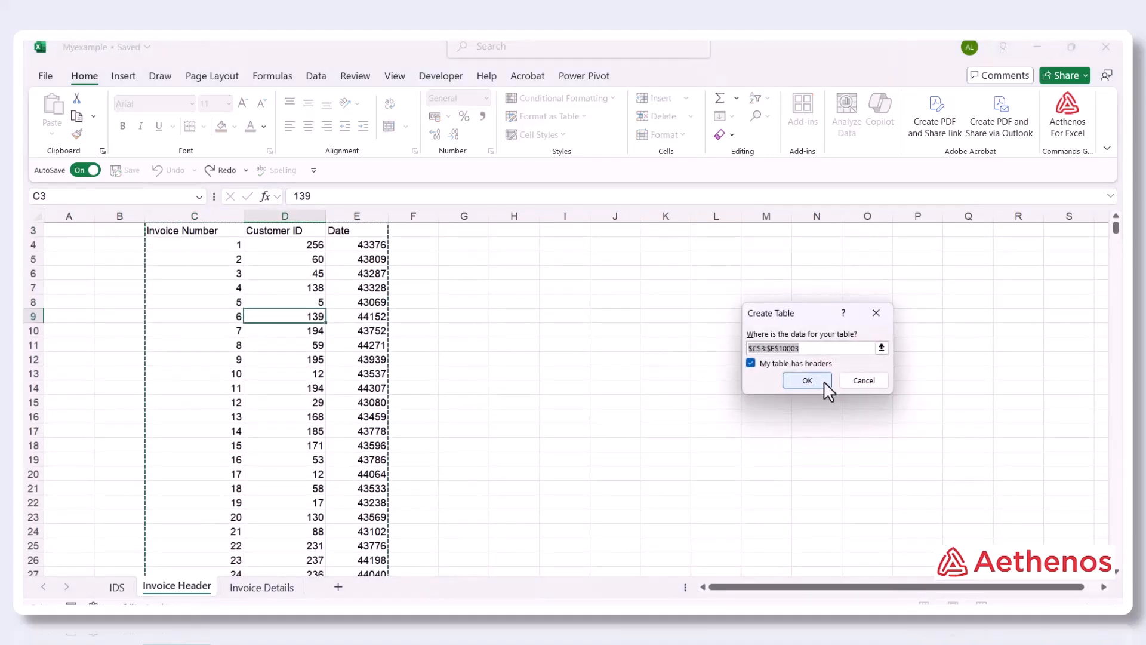
left_click(819, 381)
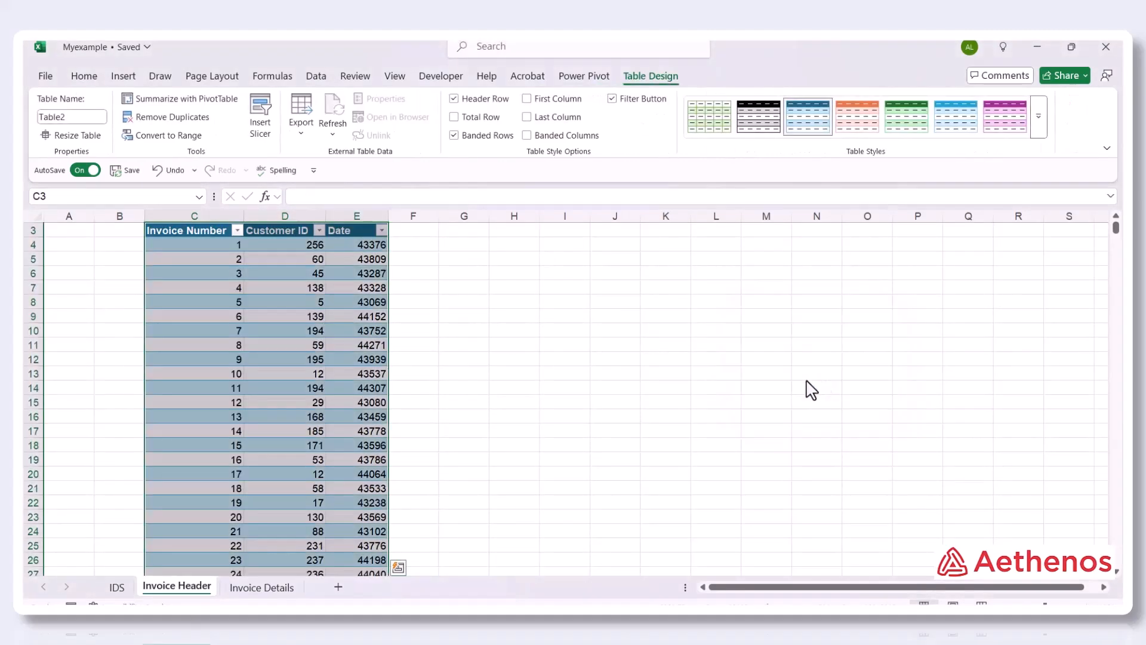
left_click(75, 118)
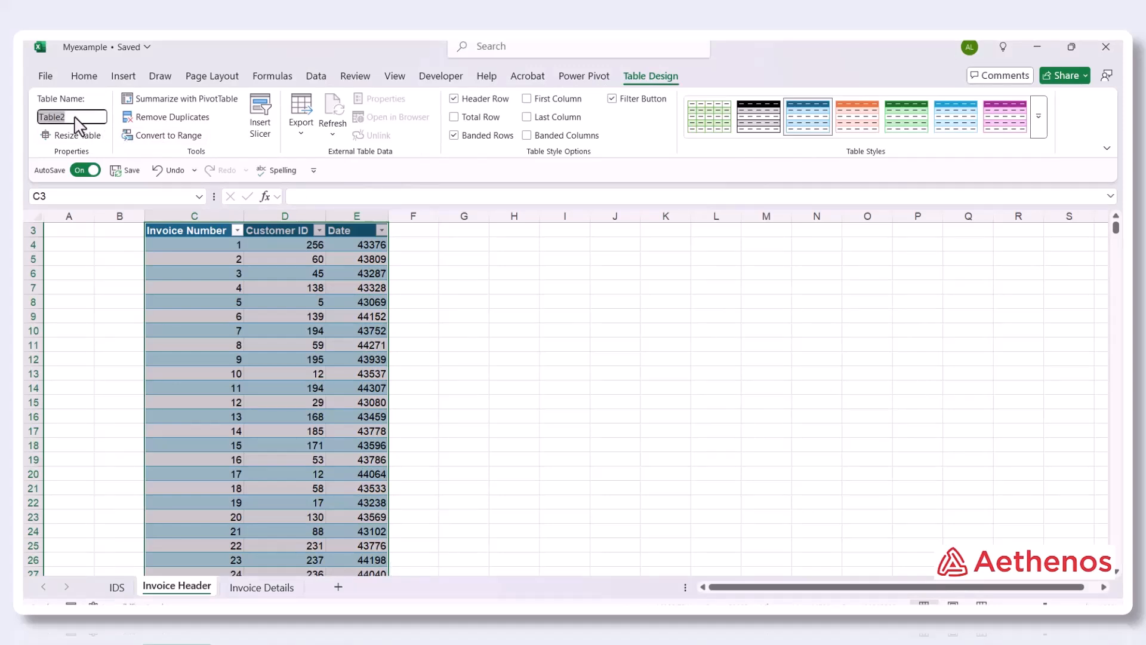
type("Header")
left_click(121, 317)
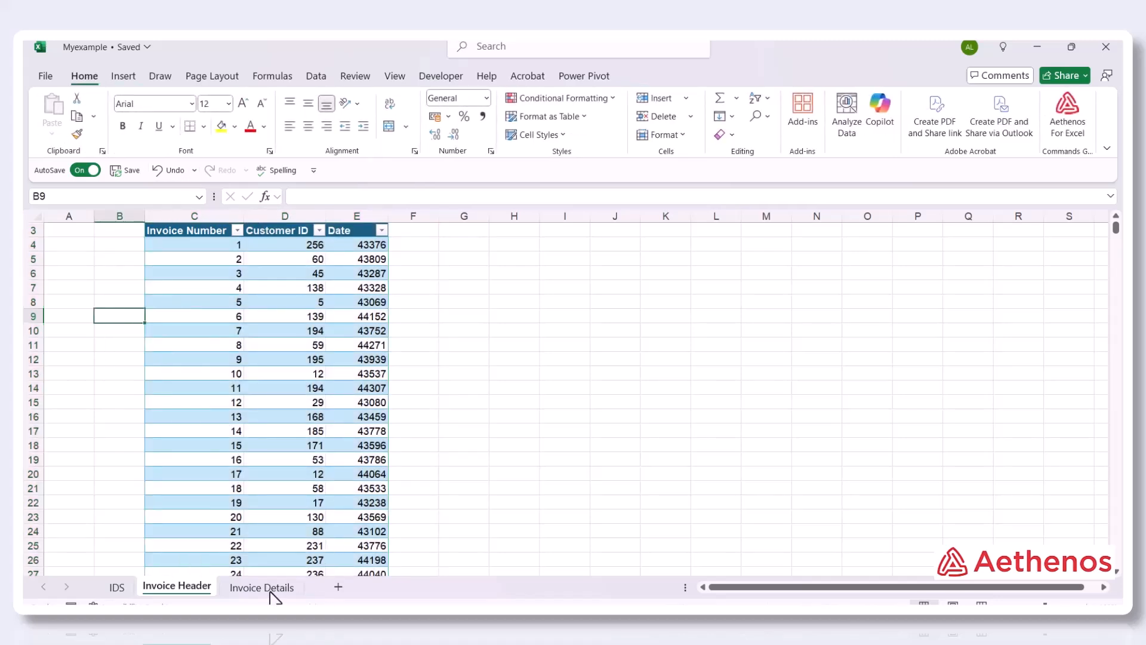
Step: Convert the data in D3:G10003 on the Invoice Details sheet into a table with headers and name it Details
left_click(246, 589)
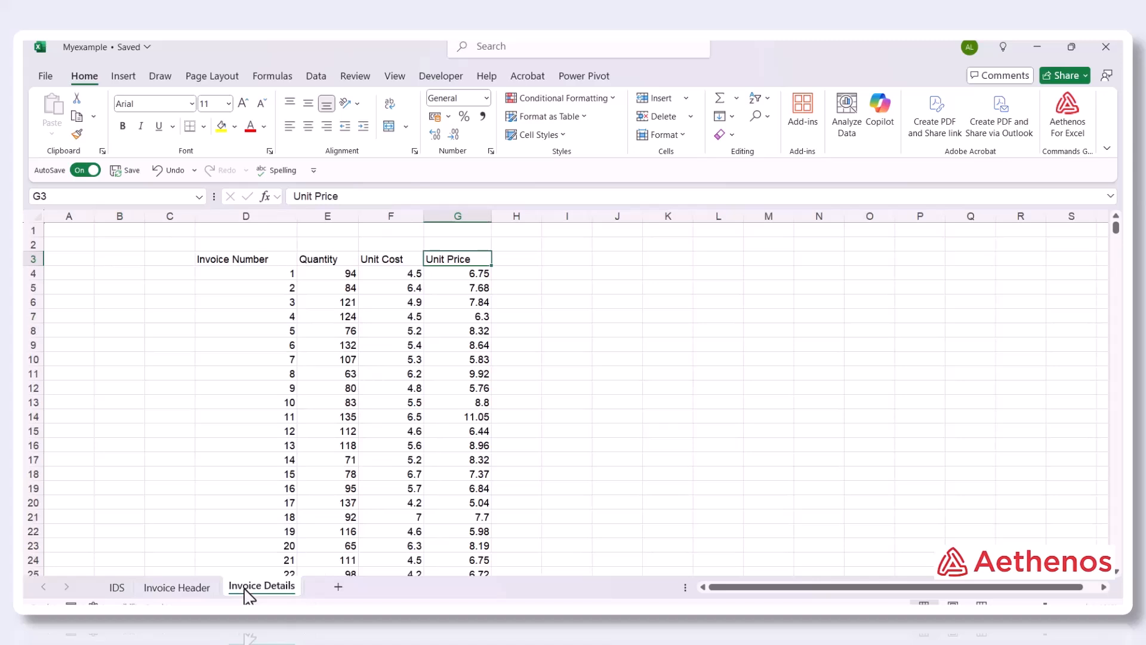
left_click(285, 406)
key("ctrl+t")
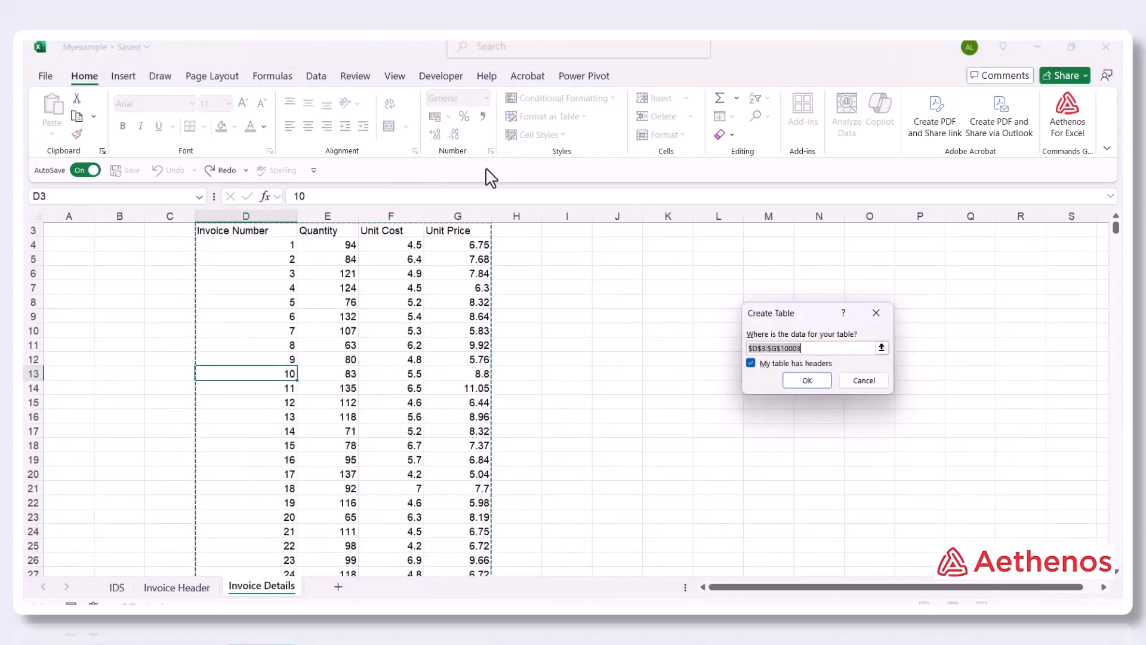
left_click(809, 379)
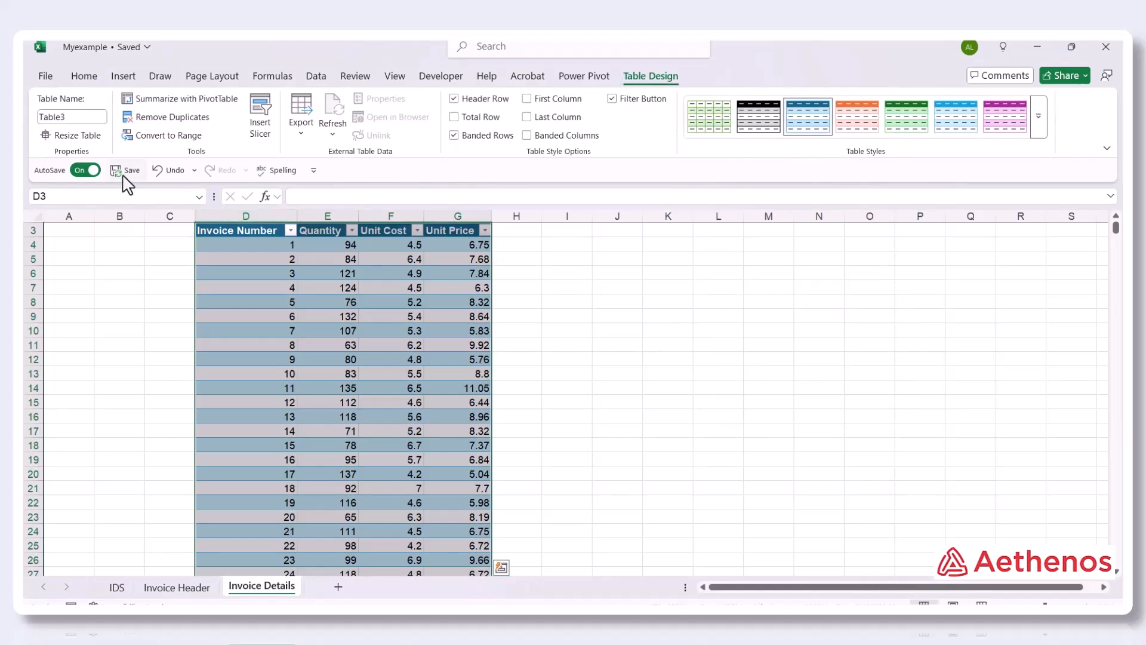
left_click(73, 117)
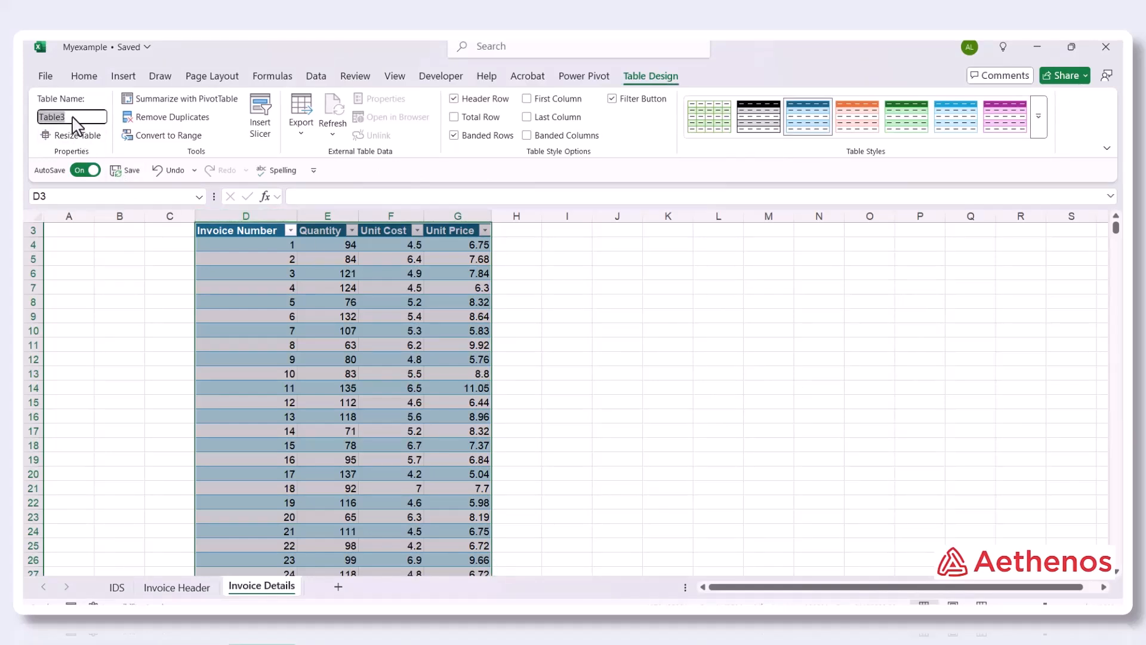
type("Details")
left_click(105, 316)
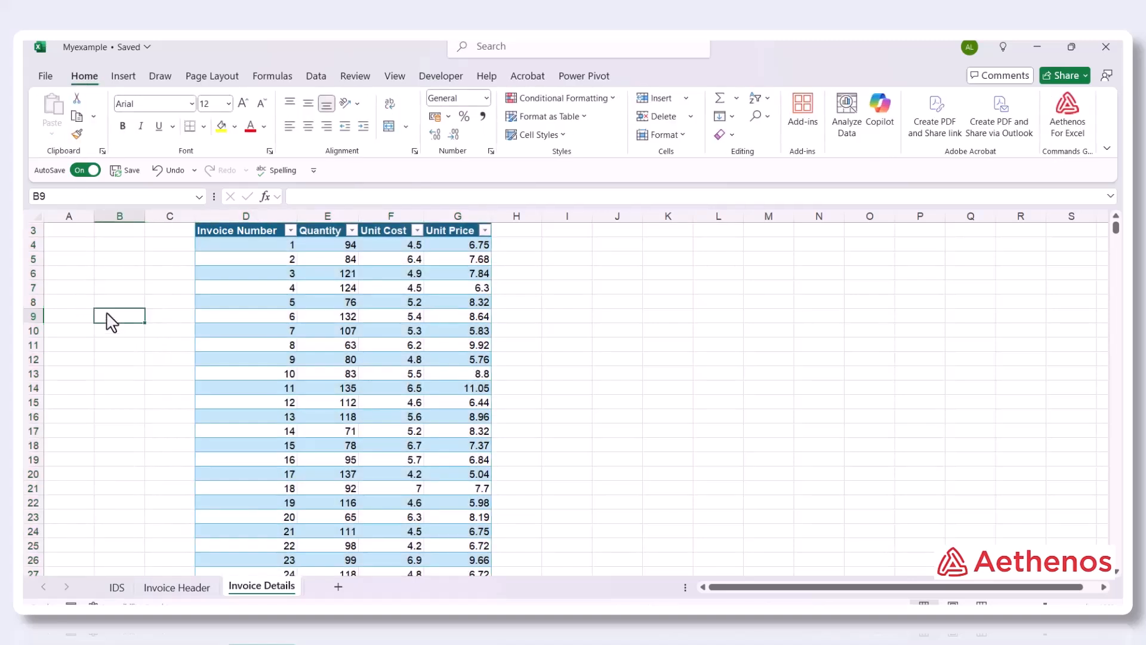
Step: Review the tables on the IDS, Invoice Header and Invoice Details sheets
left_click(117, 587)
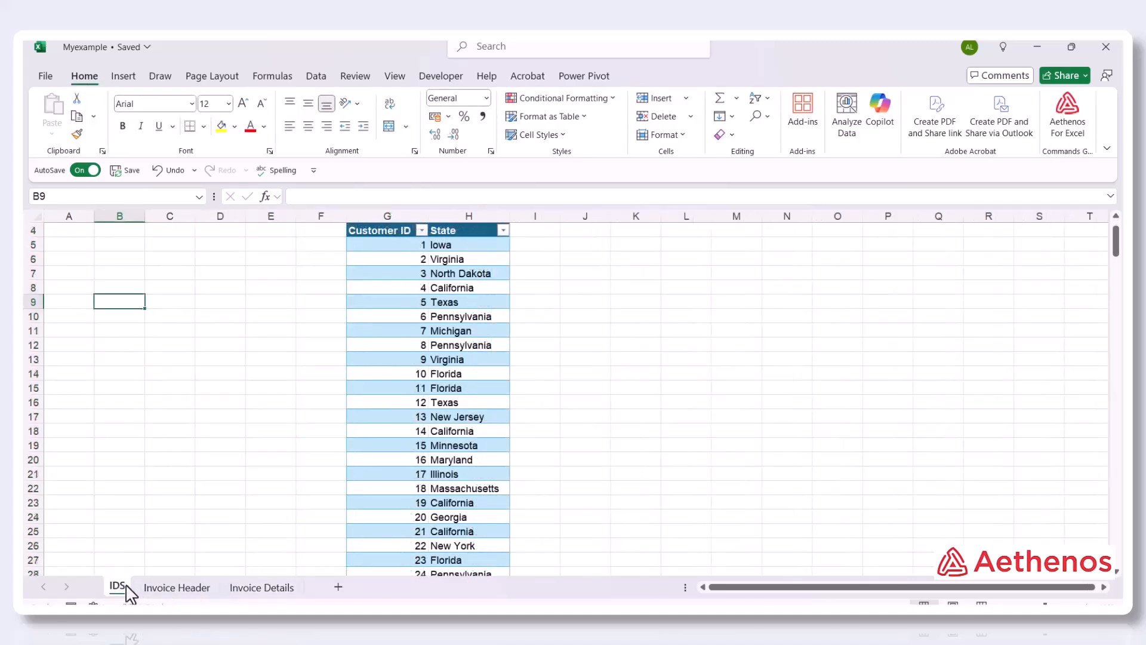
left_click(408, 361)
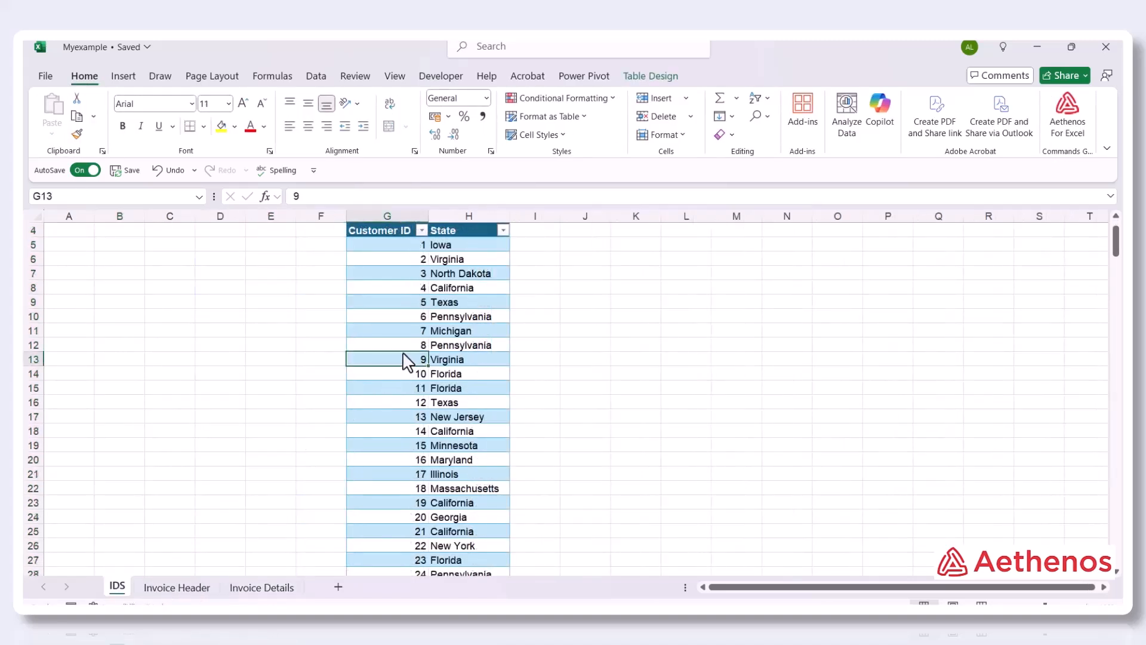
left_click(395, 322)
left_click(170, 588)
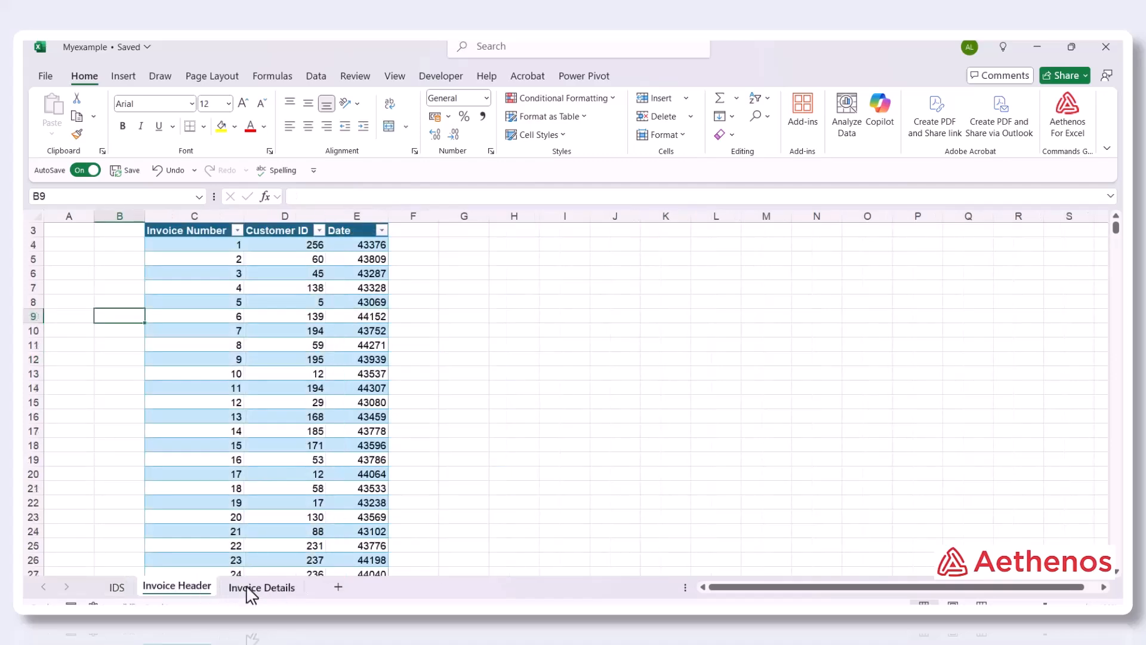
left_click(250, 588)
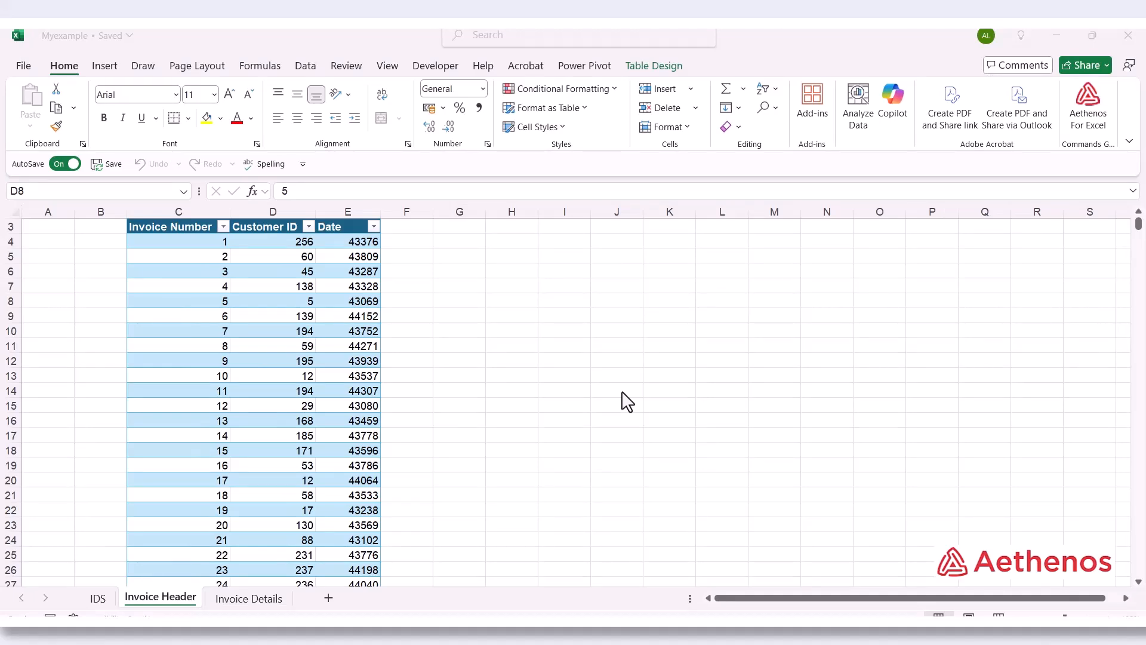
Step: Add the customer table on the IDS sheet to the Power Pivot Data Model
left_click(98, 595)
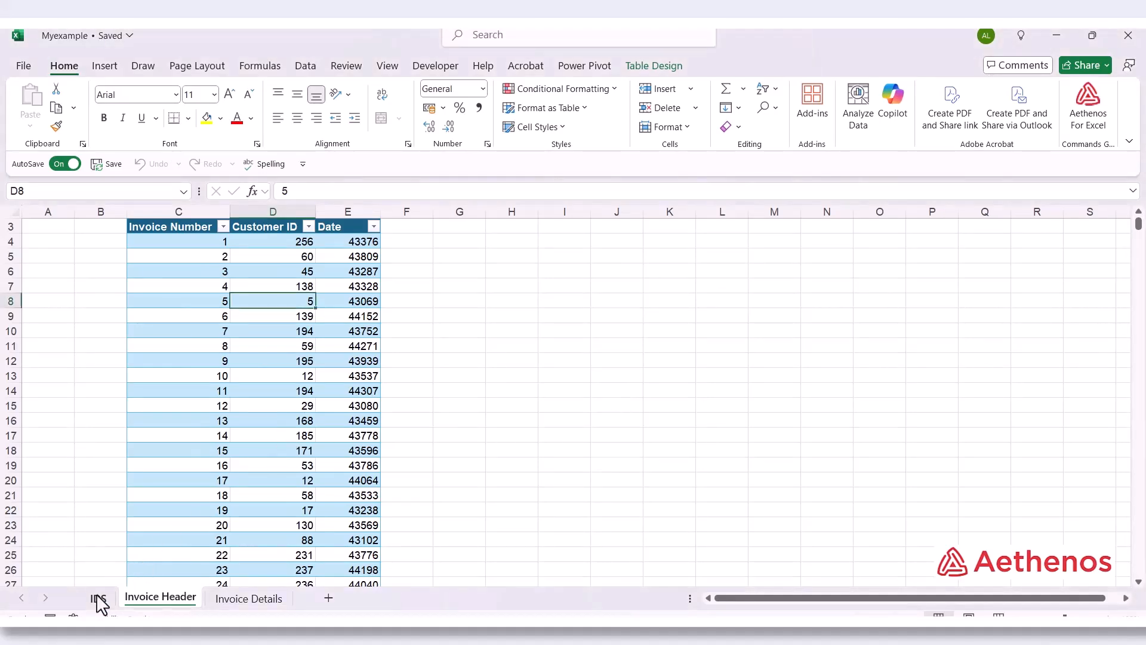
left_click(98, 595)
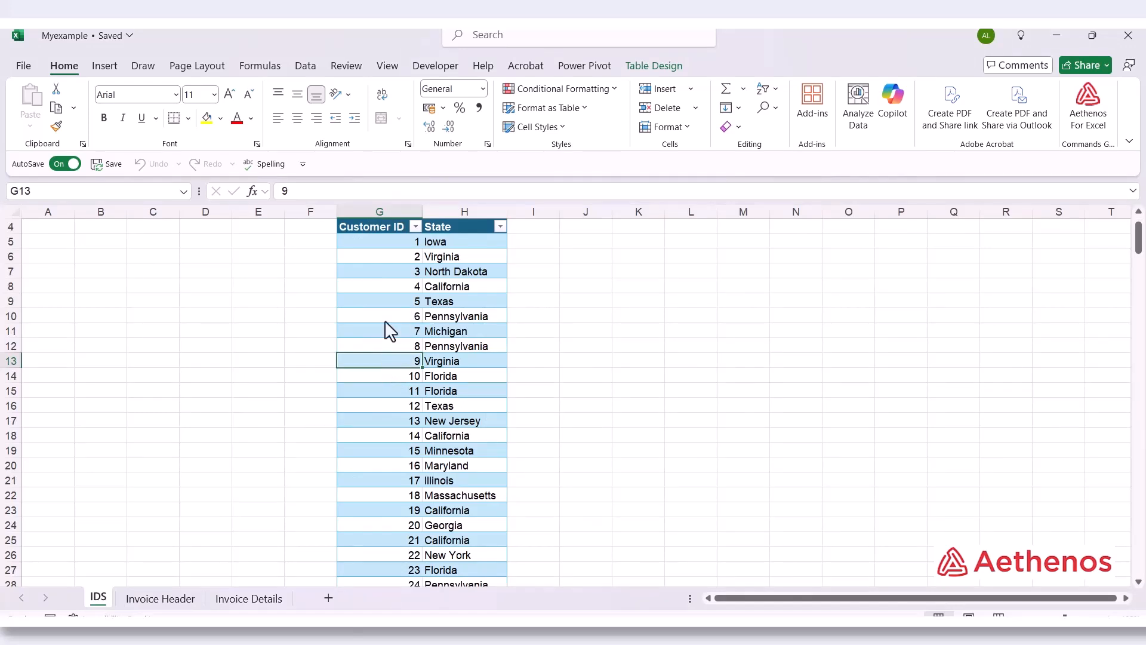
left_click(588, 70)
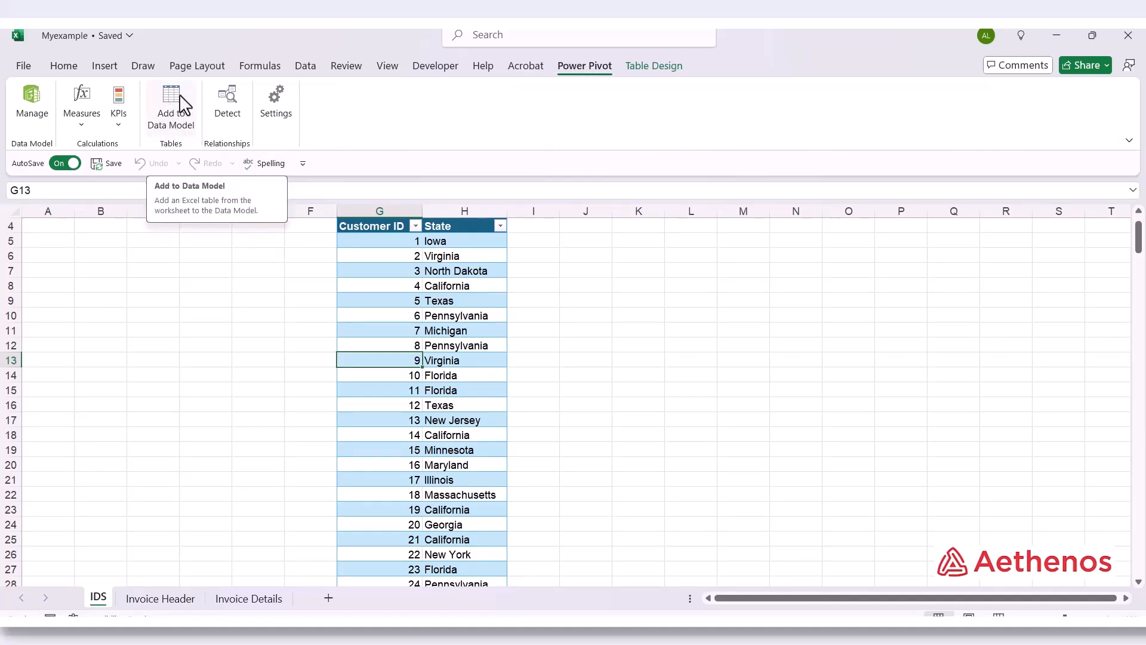
left_click(185, 107)
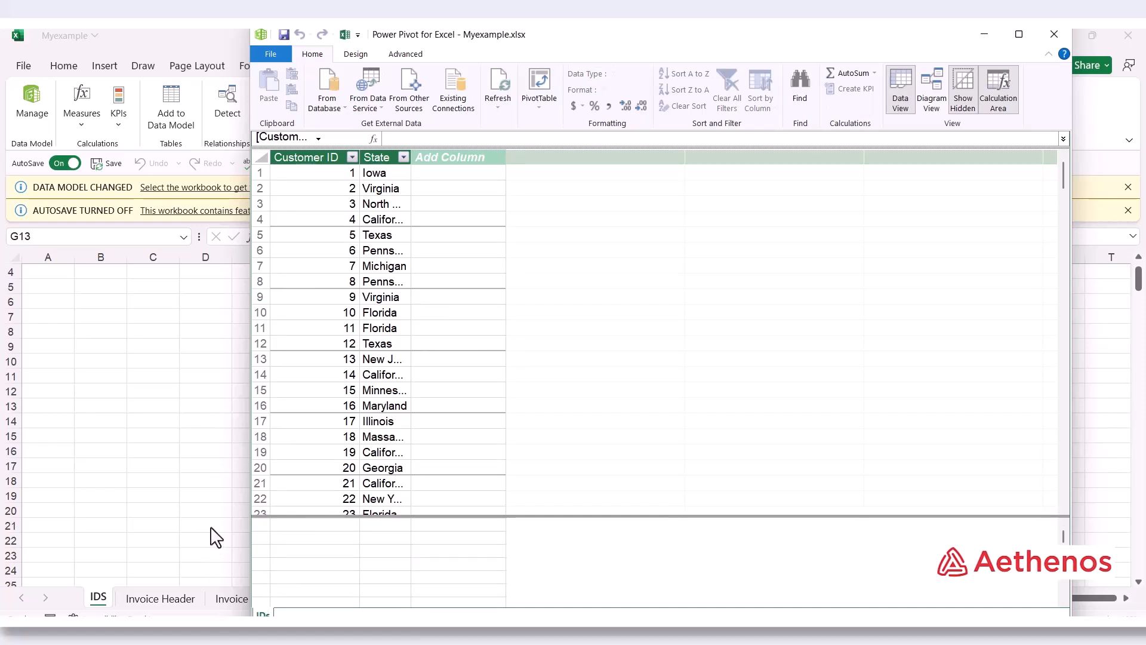
Step: Add the Header table from the Invoice Header sheet and the Details table from the Invoice Details sheet to the Data Model
left_click(149, 602)
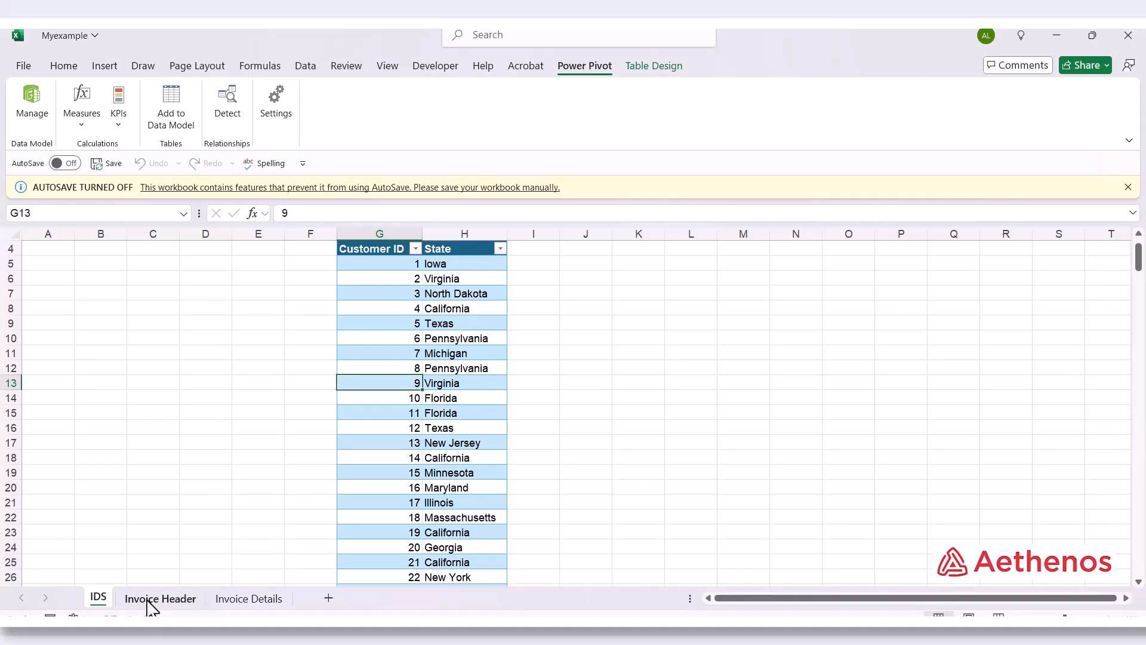
left_click(150, 601)
left_click(182, 418)
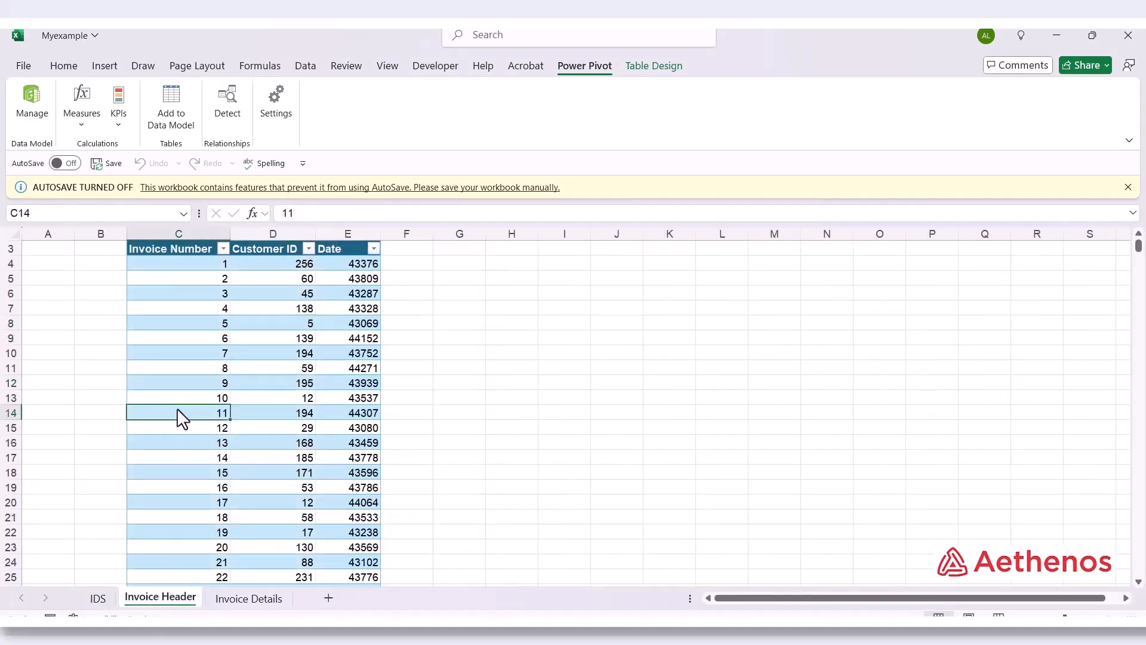
left_click(179, 110)
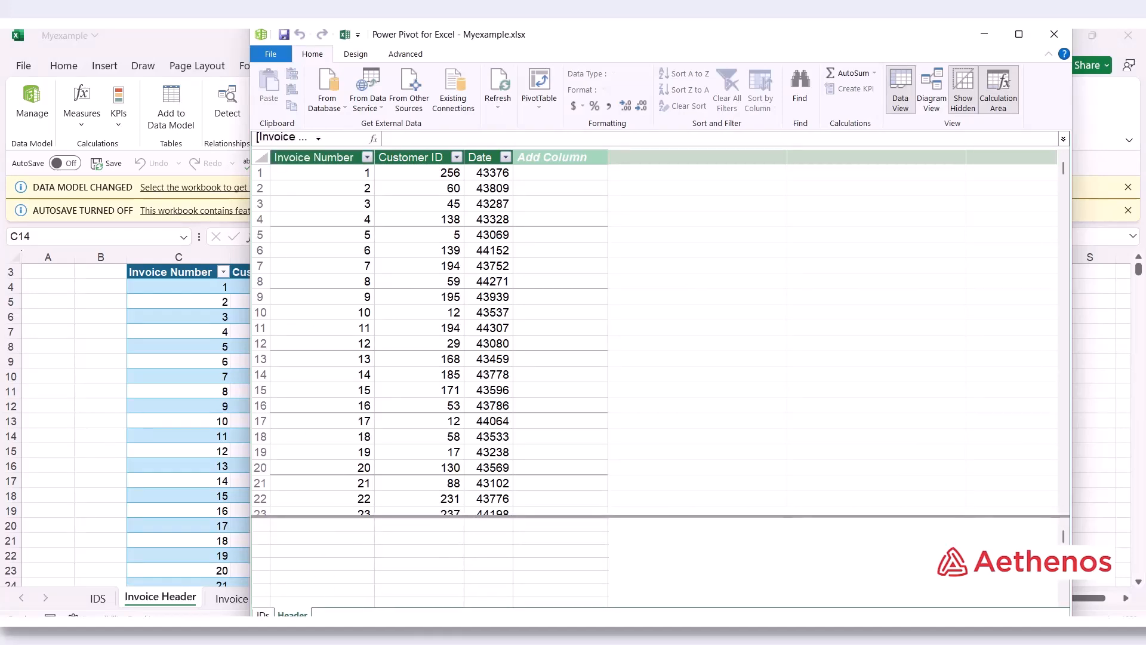
left_click(38, 386)
left_click(260, 604)
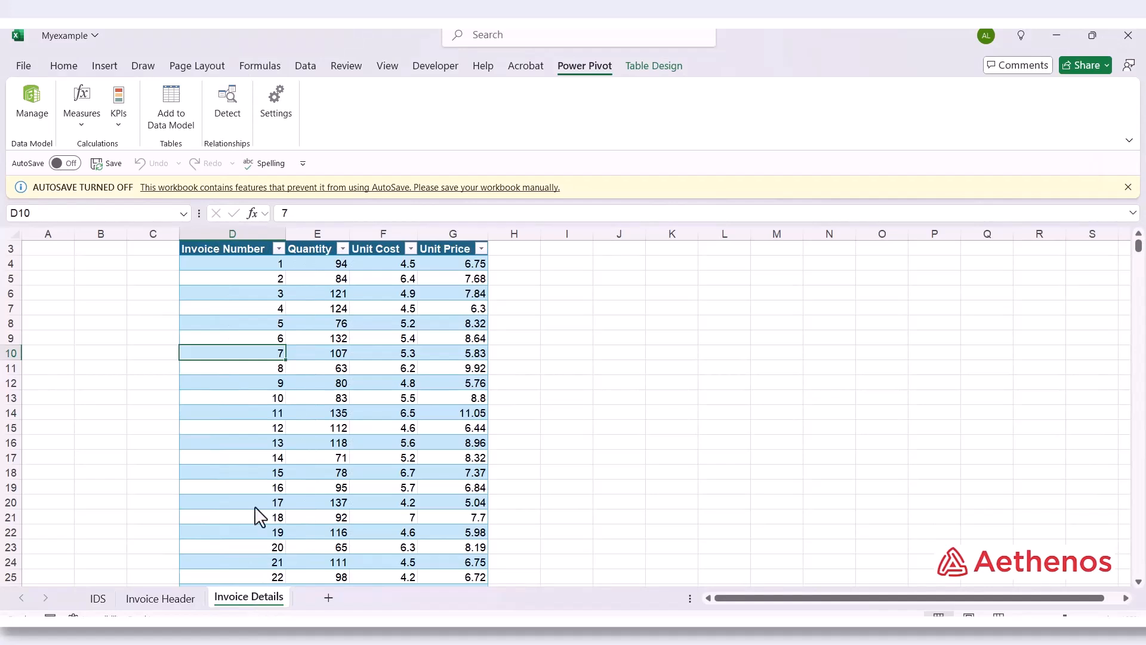
left_click(172, 104)
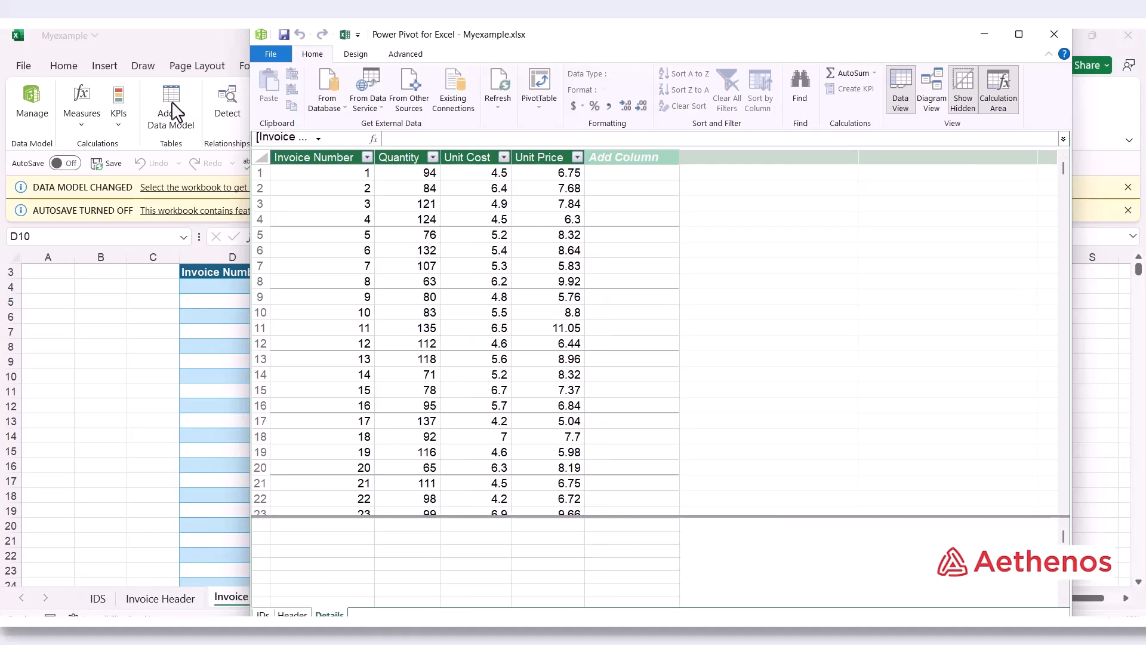
Step: Examine the IDs, Header and Details tables in Power Pivot for the shared Customer ID and Invoice Number columns
left_click(292, 613)
left_click(263, 613)
left_click(329, 614)
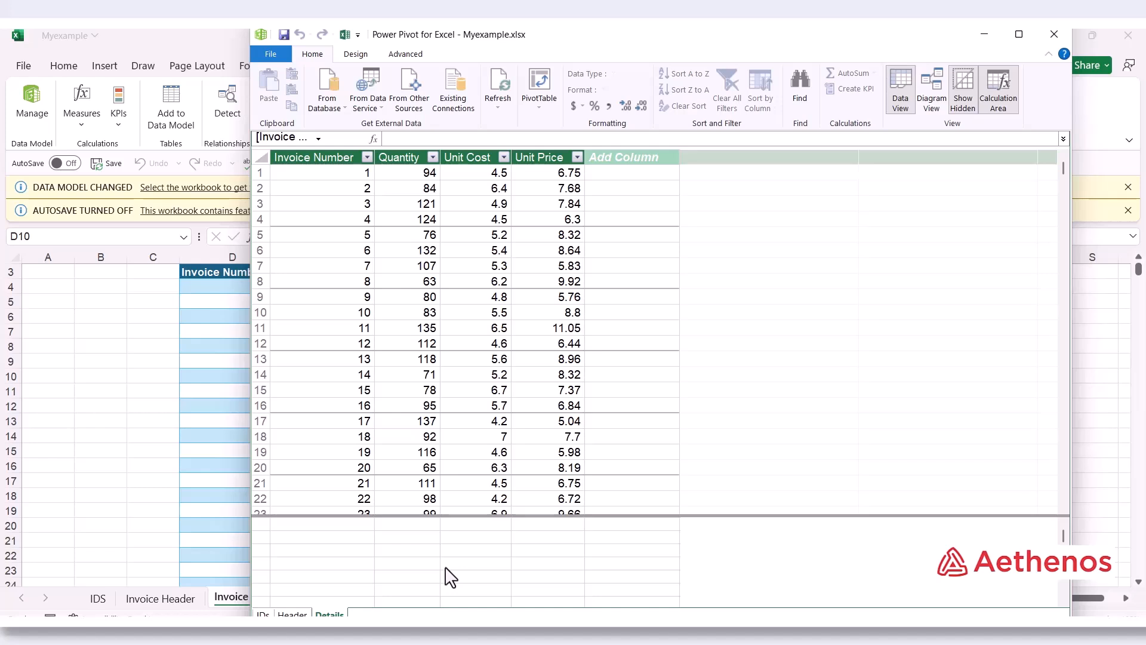
left_click(263, 615)
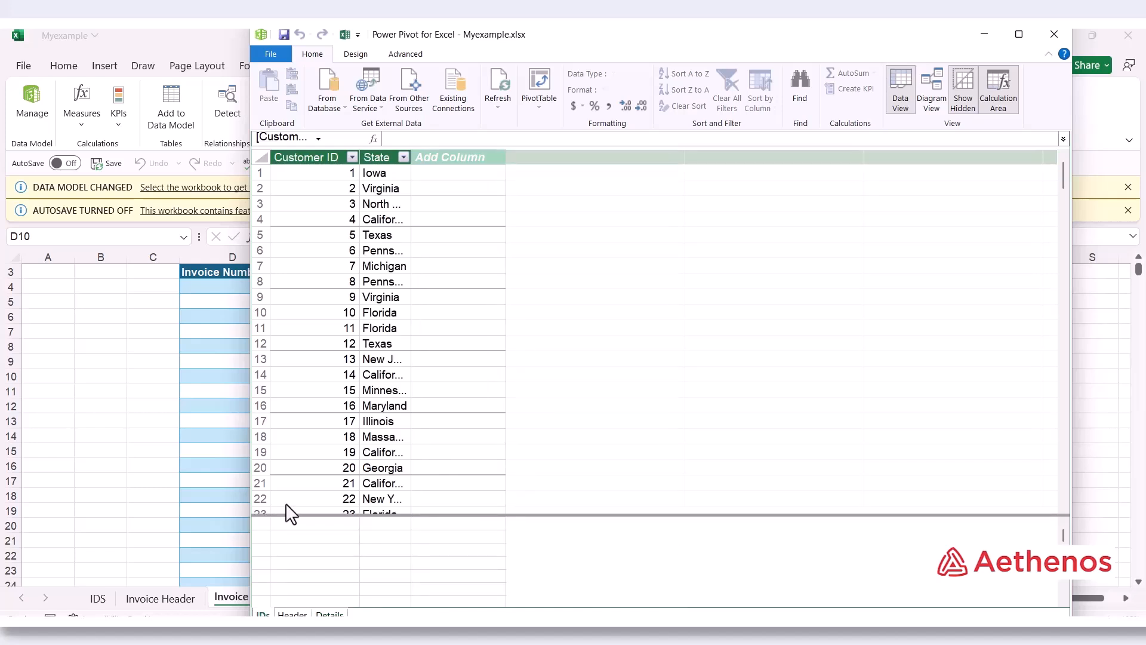
left_click(311, 160)
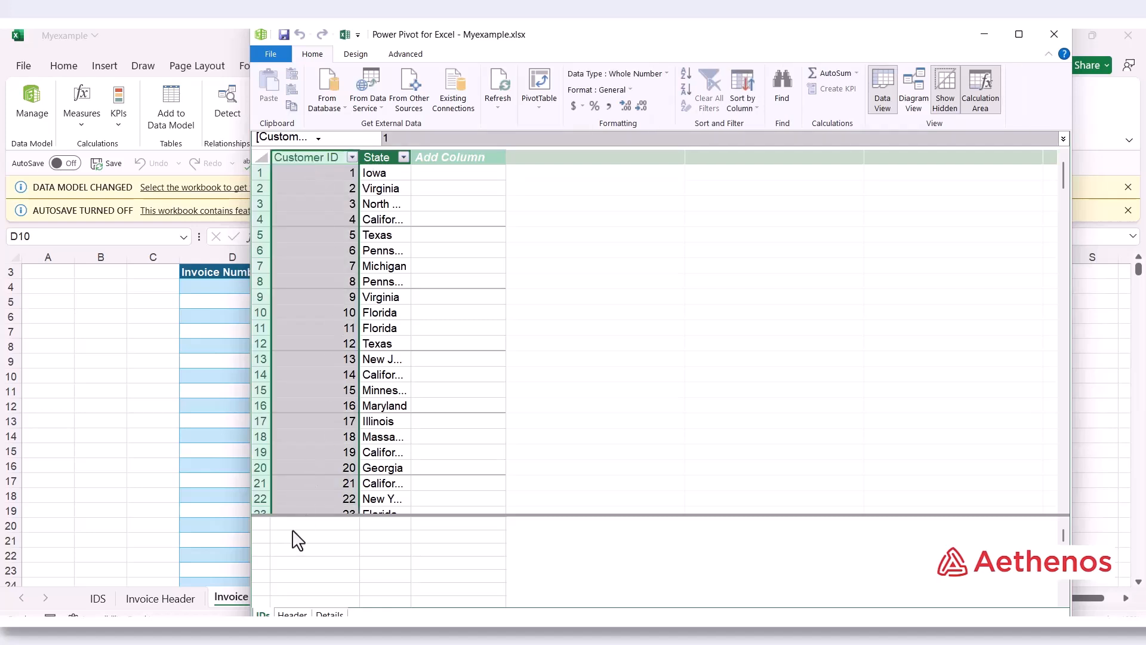
left_click(293, 614)
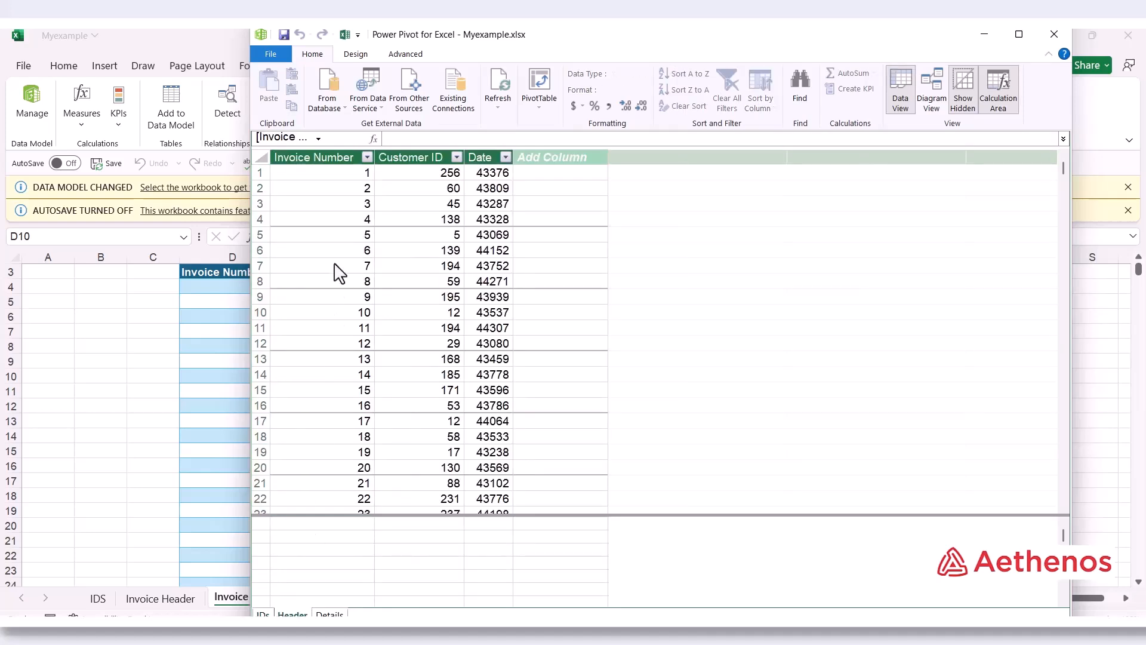
left_click(409, 160)
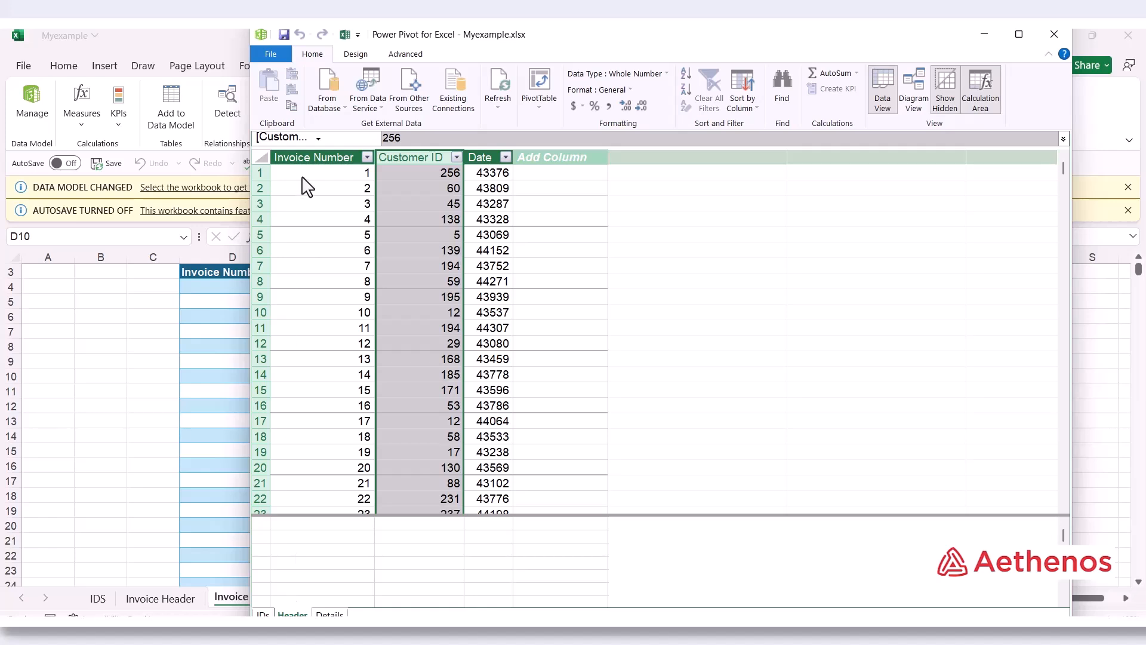
left_click(313, 159)
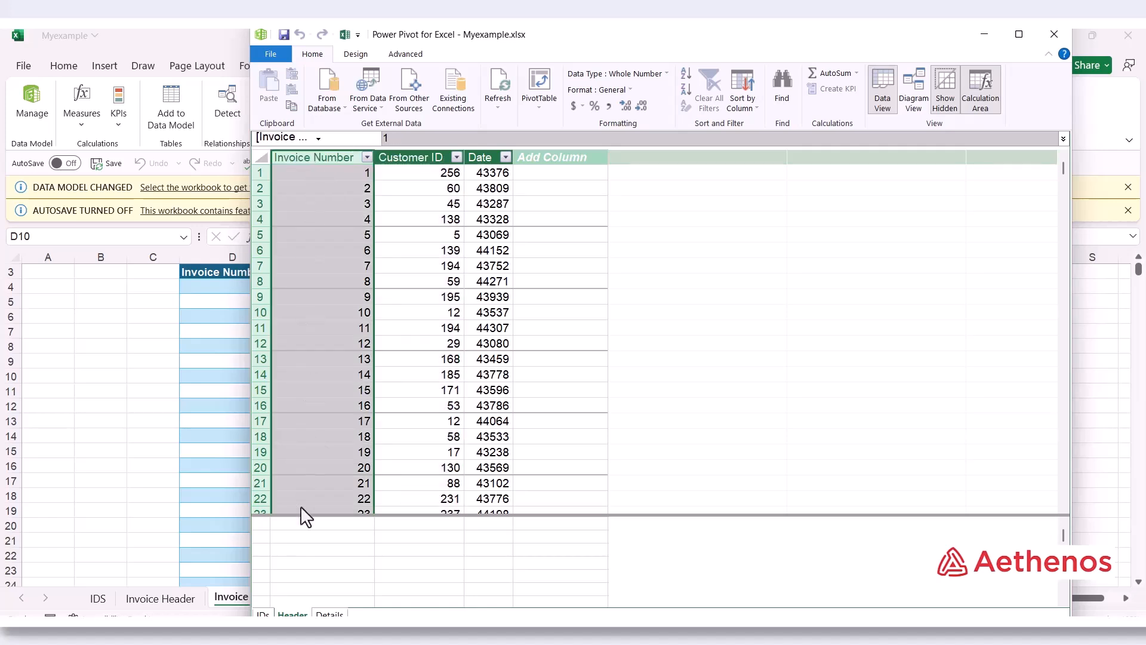
left_click(330, 614)
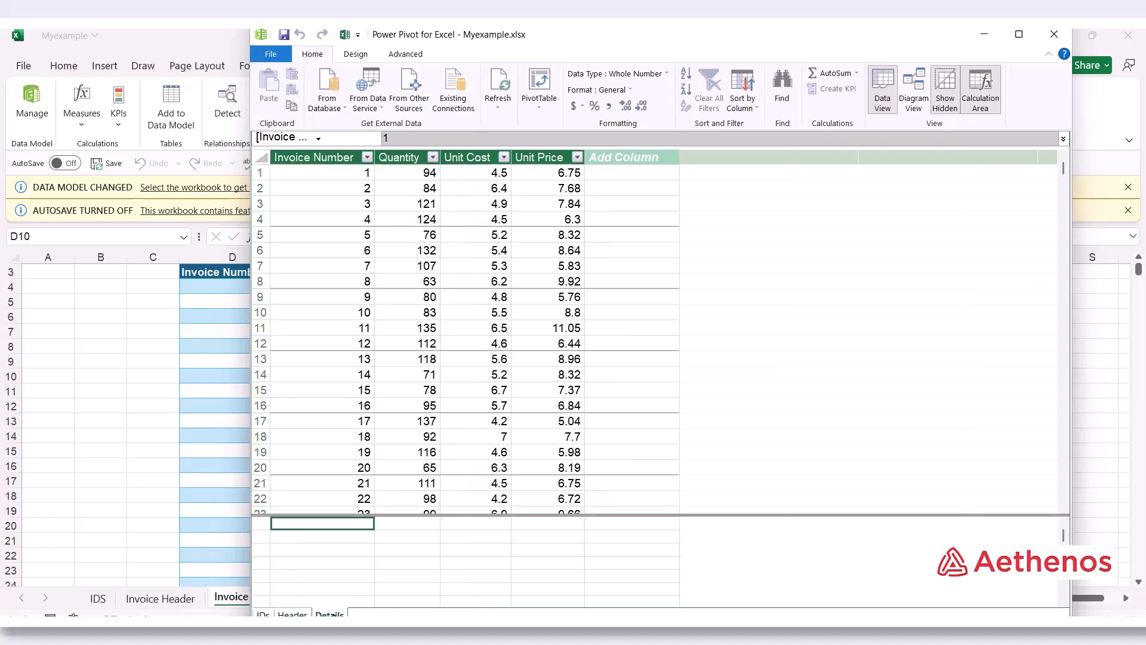
left_click(336, 158)
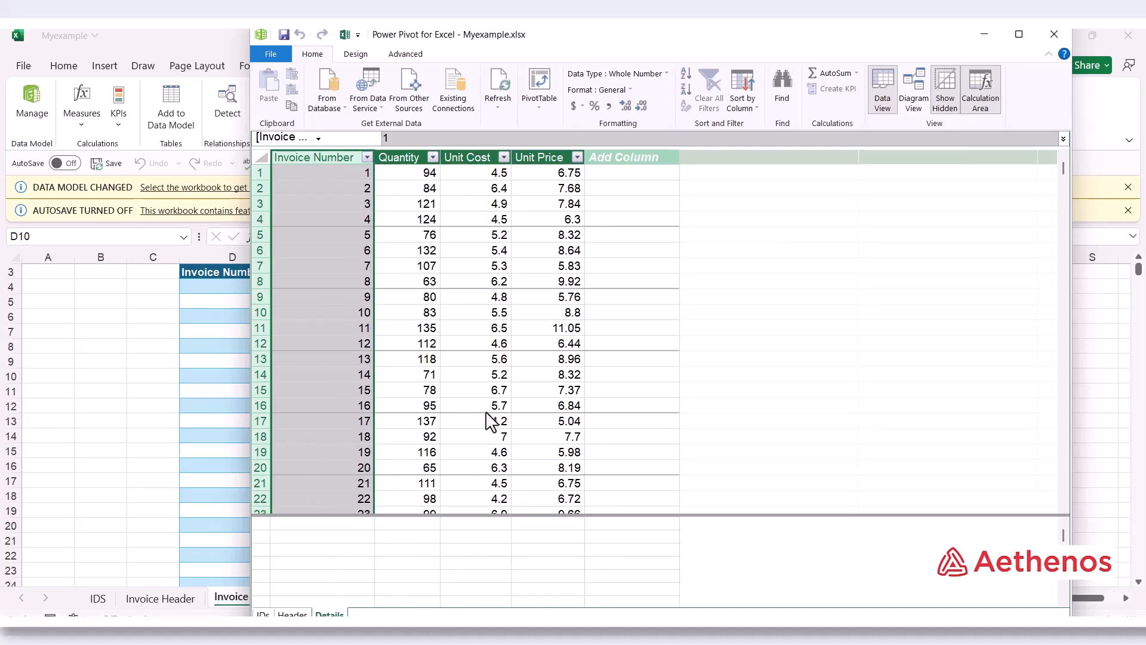
Step: In Diagram View, create a relationship from Customer ID in the IDs table to Customer ID in the Header table
left_click(917, 92)
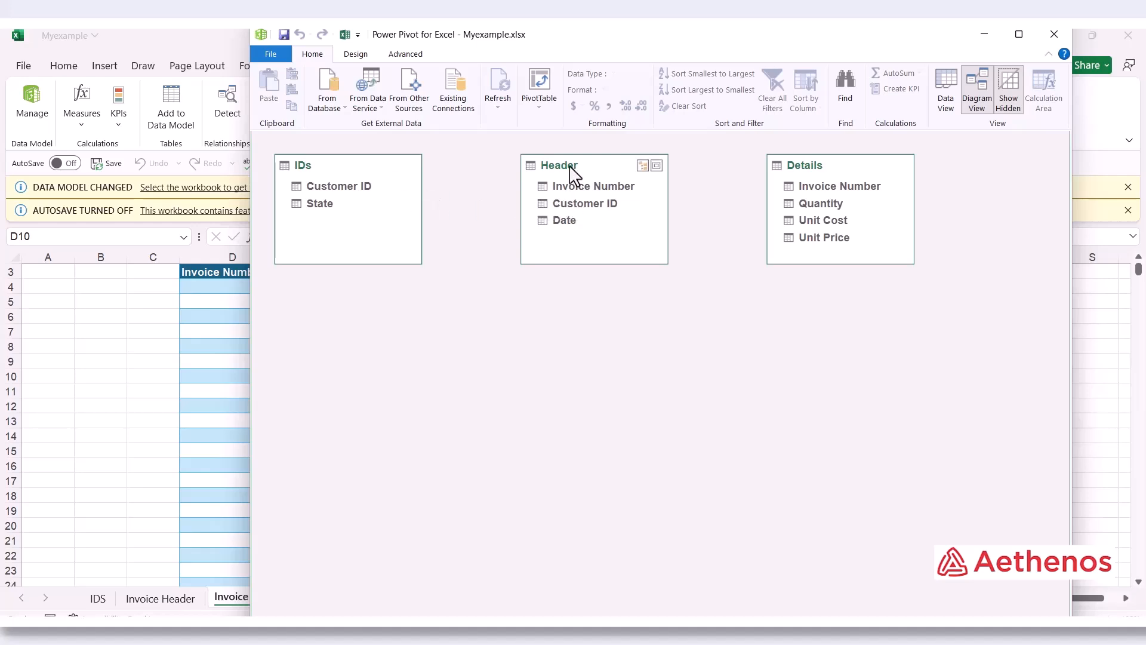
left_click(388, 190)
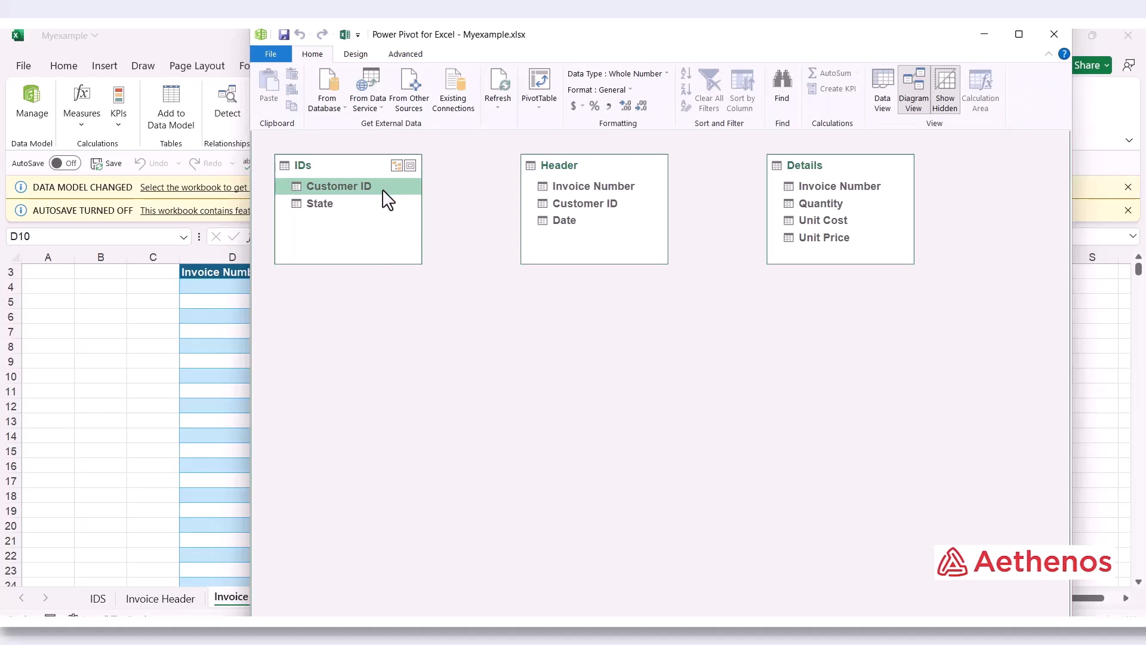
left_click_drag(381, 185, 544, 202)
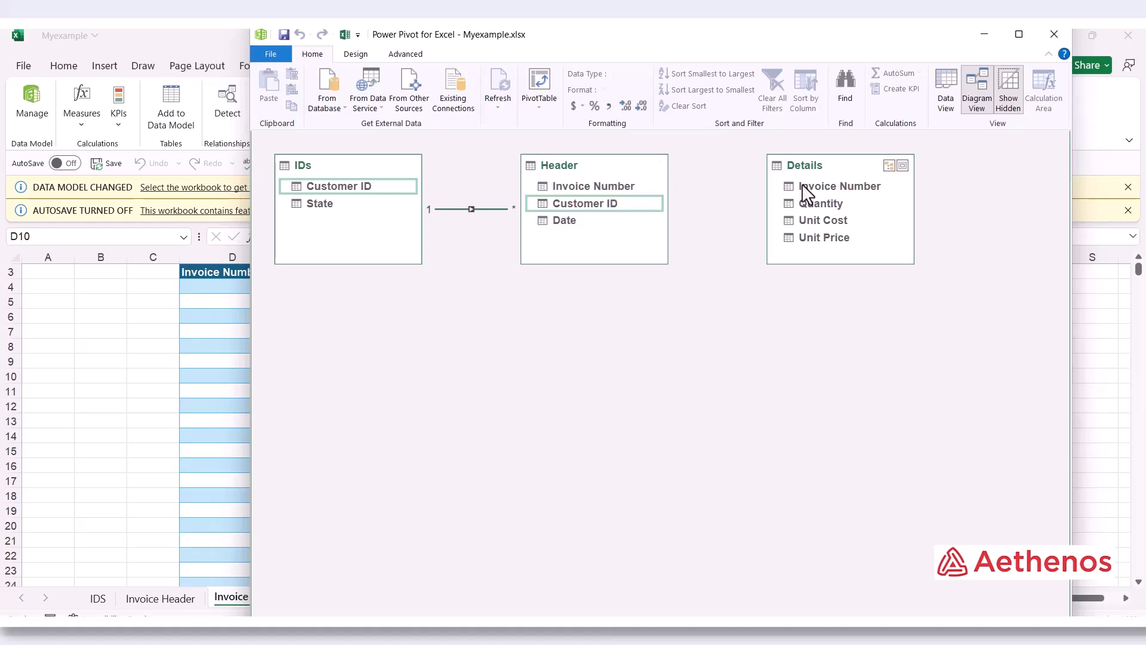
Step: Create a relationship from Invoice Number in the Header table to Invoice Number in the Details table
left_click(649, 196)
left_click(634, 187)
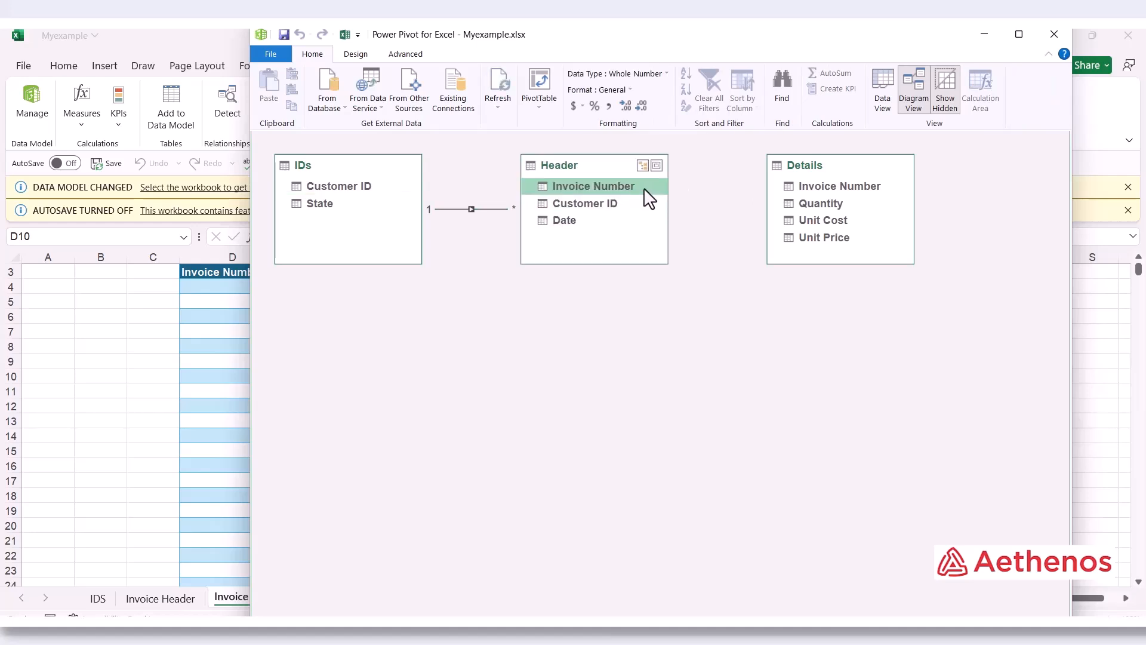
left_click_drag(645, 190, 800, 189)
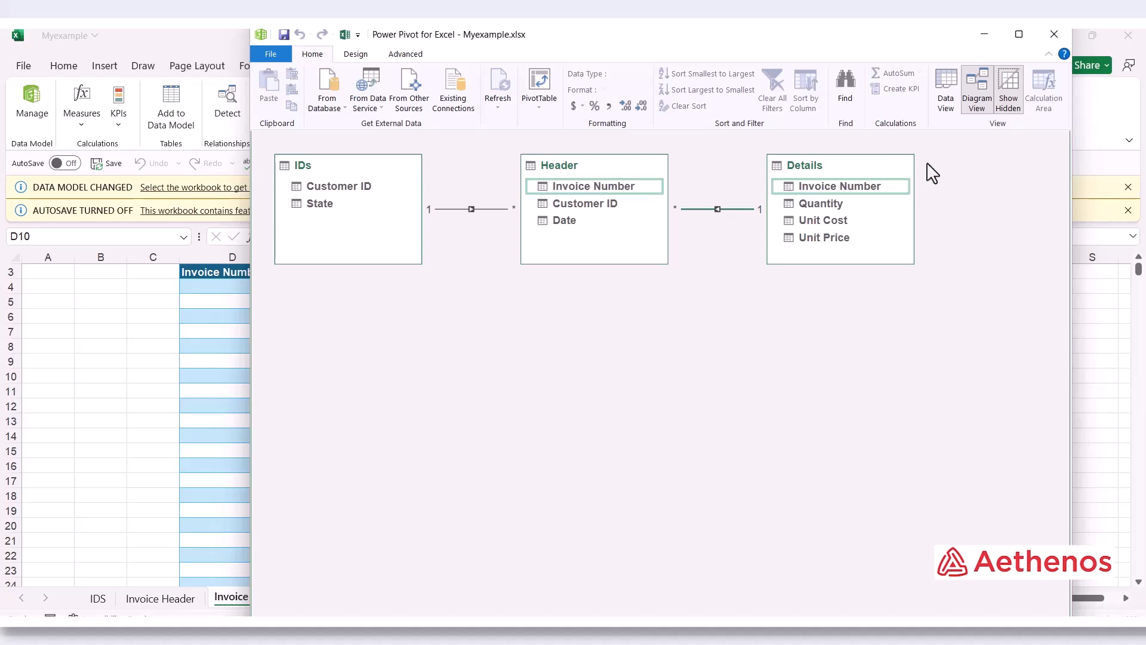
Step: In Data View, start a calculated column in the Header table with the formula =RELATED(Details[Unit Price])
left_click(944, 89)
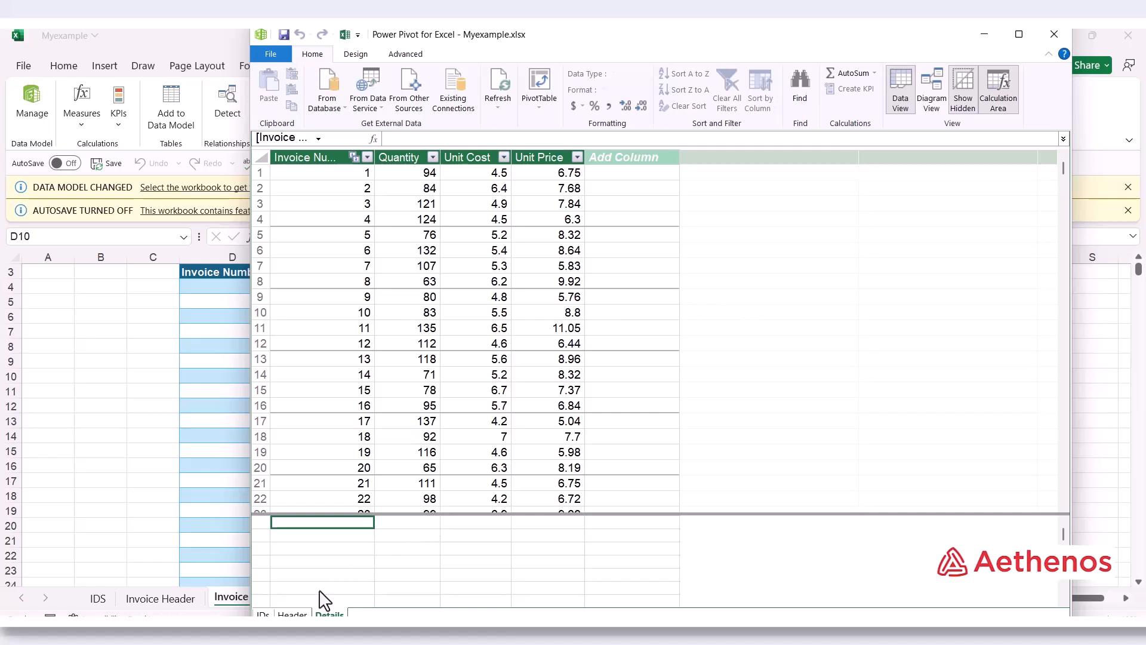
left_click(292, 613)
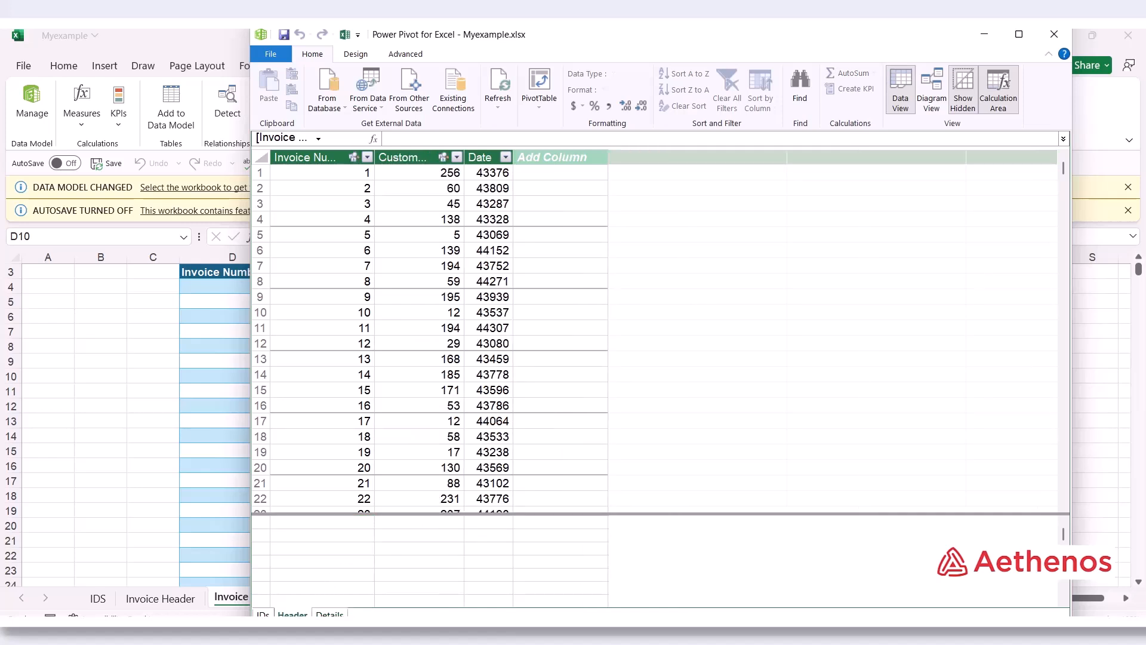
left_click(552, 157)
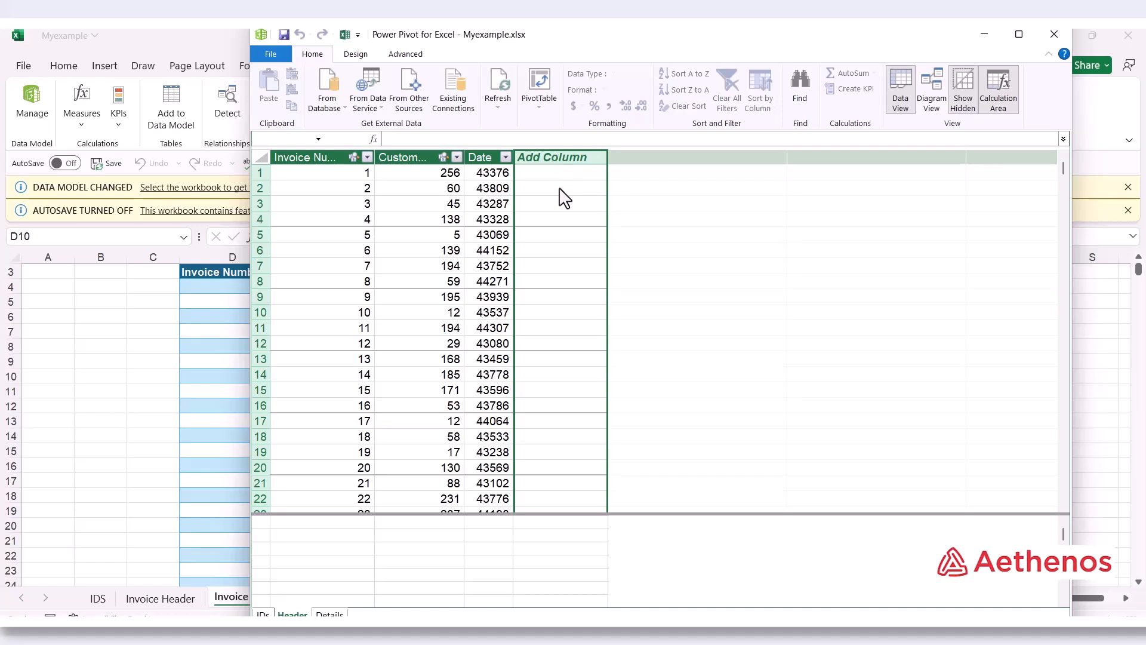
left_click(410, 139)
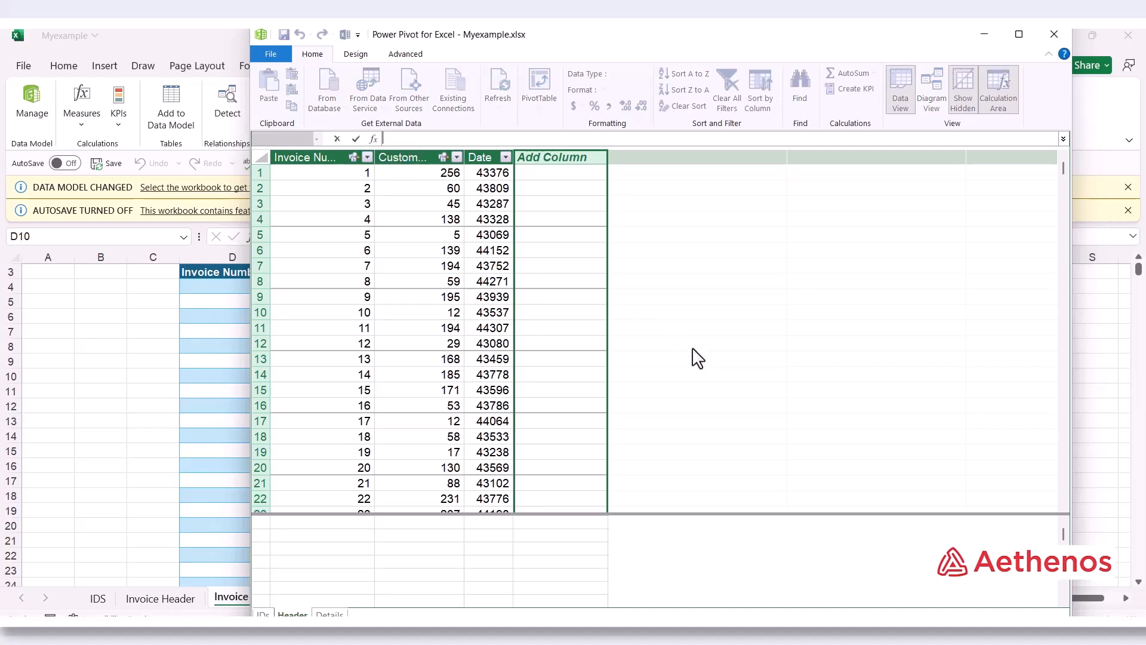
type("=re")
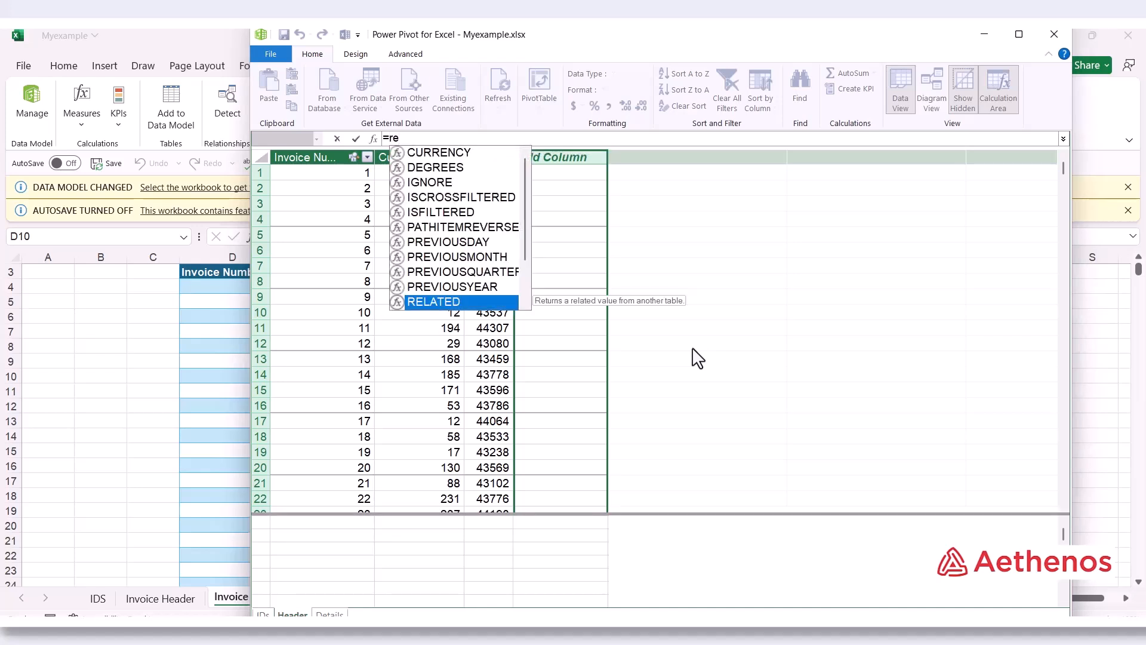
type("l")
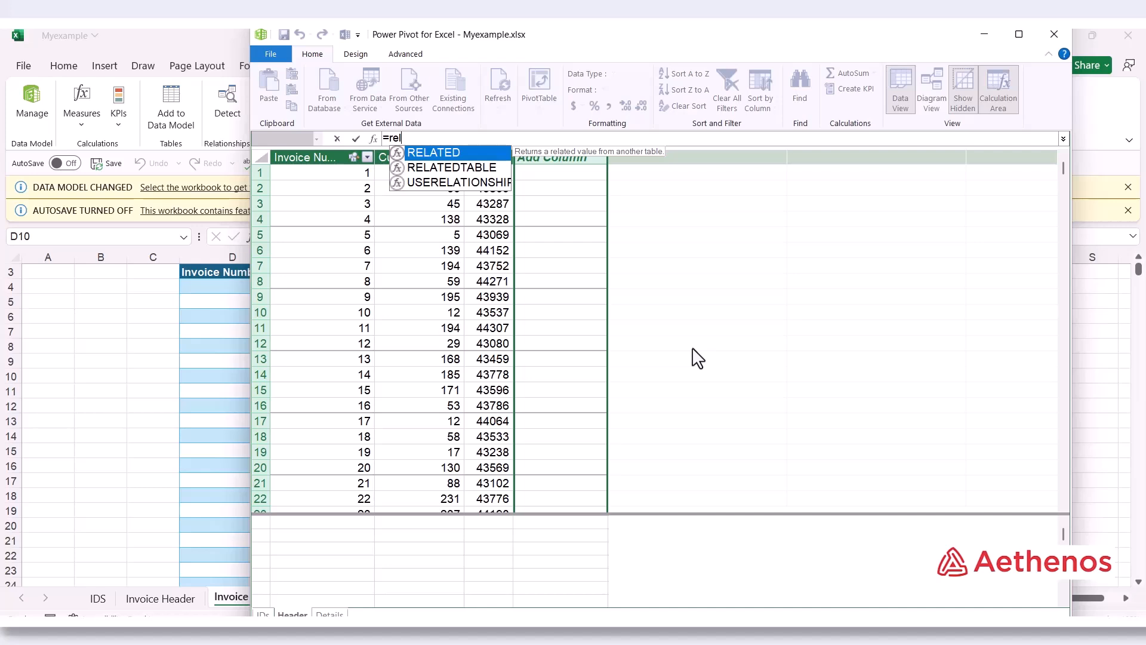
key("Tab")
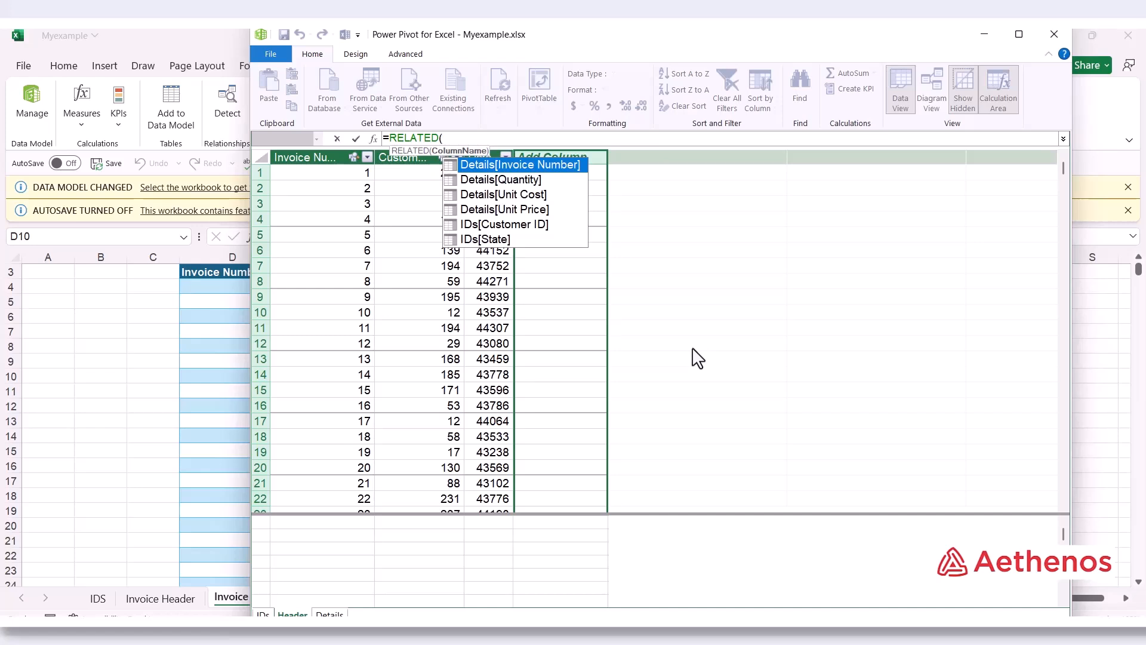
key("Down")
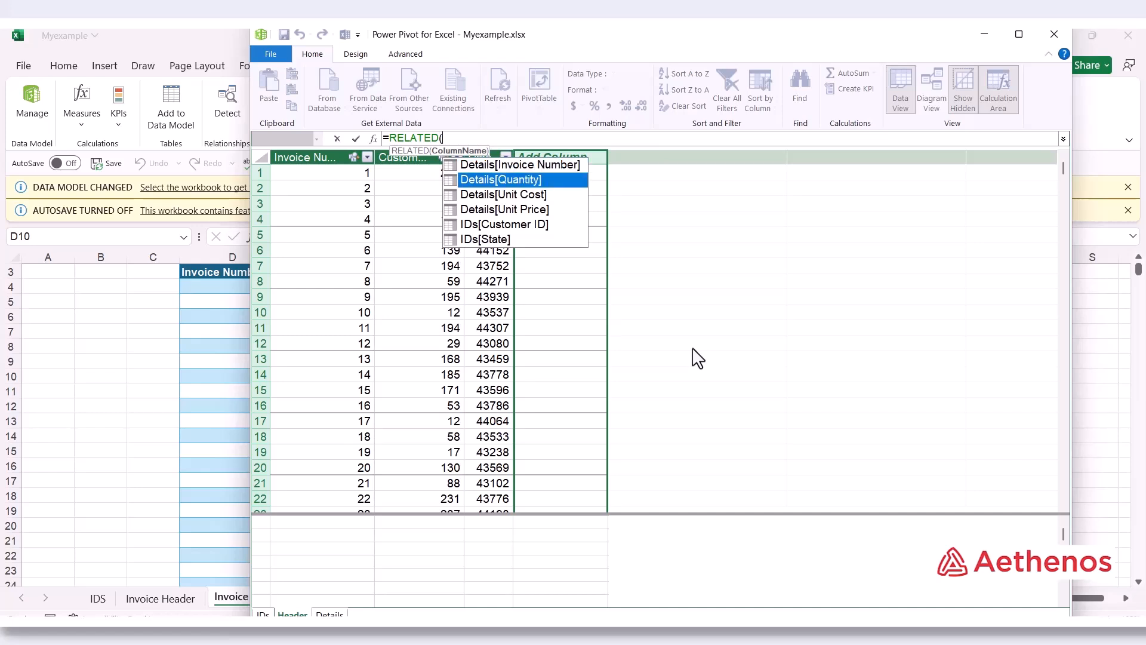
key("Down")
key("Down")
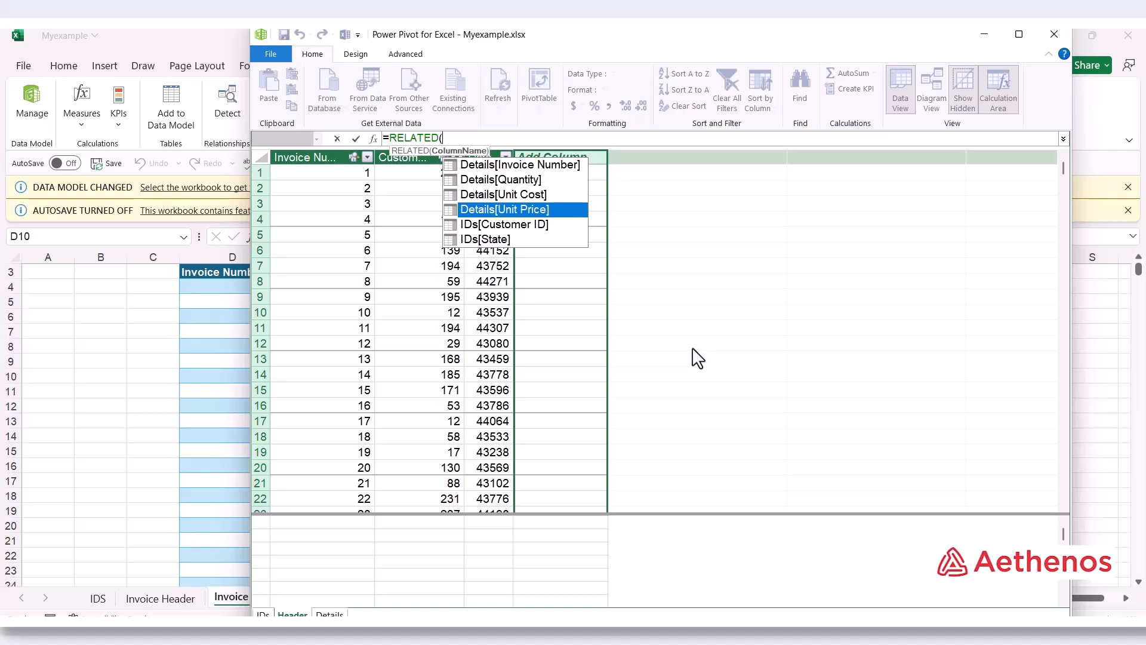
key("Tab")
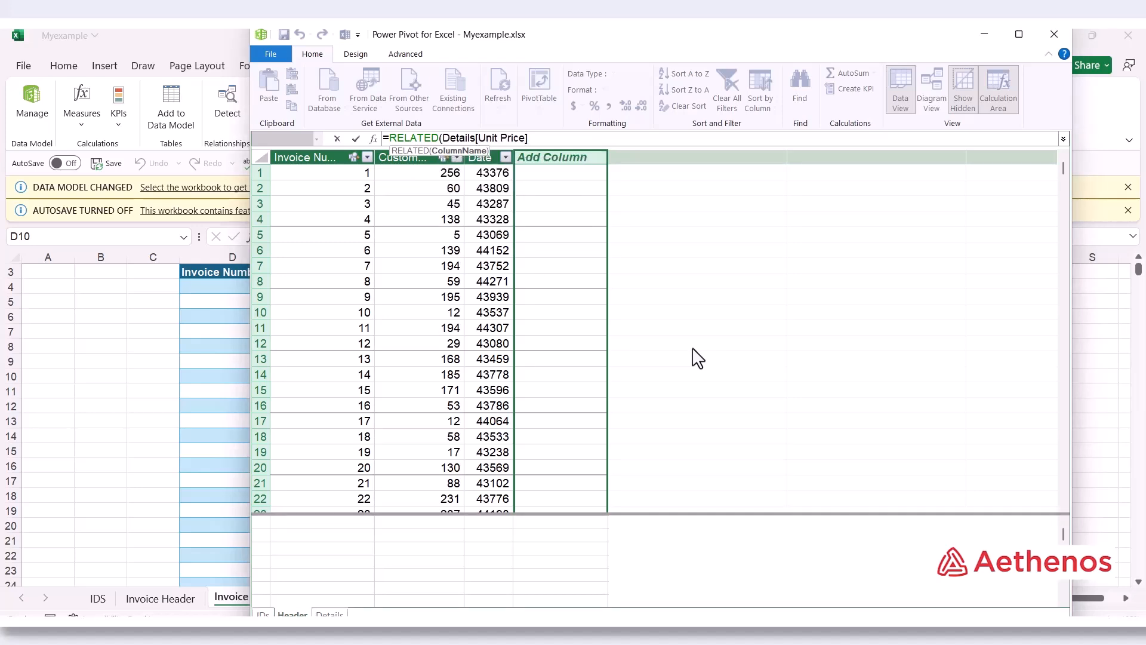
type(")")
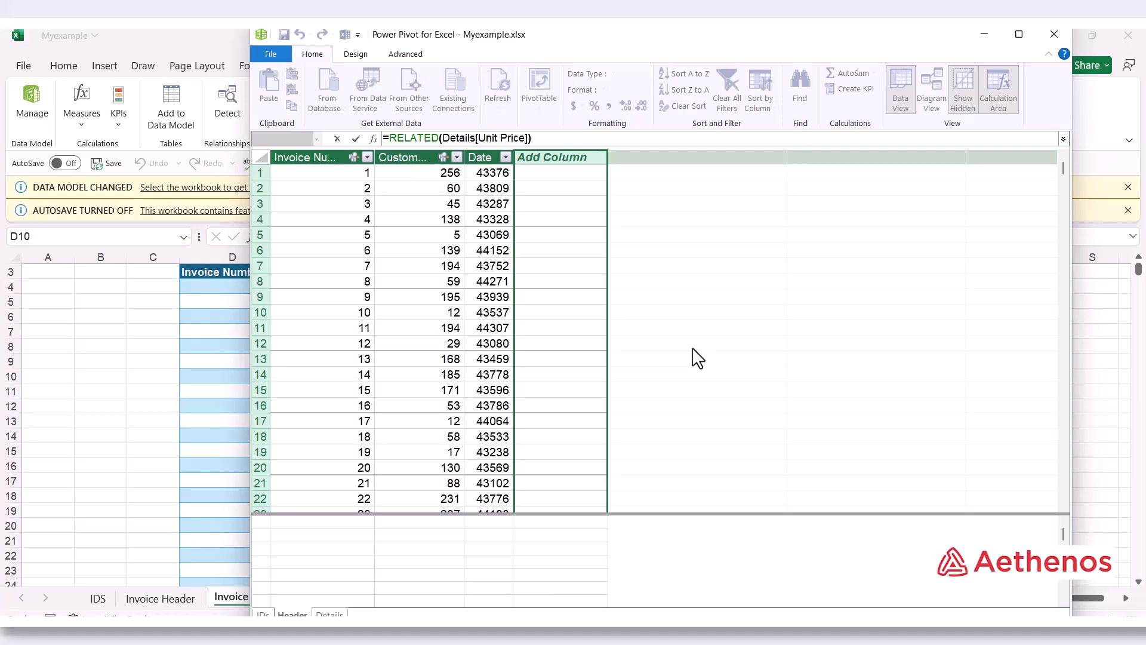
Step: Complete the column formula by multiplying the unit price by RELATED(Details[Quantity]), and commit it
type("*rel")
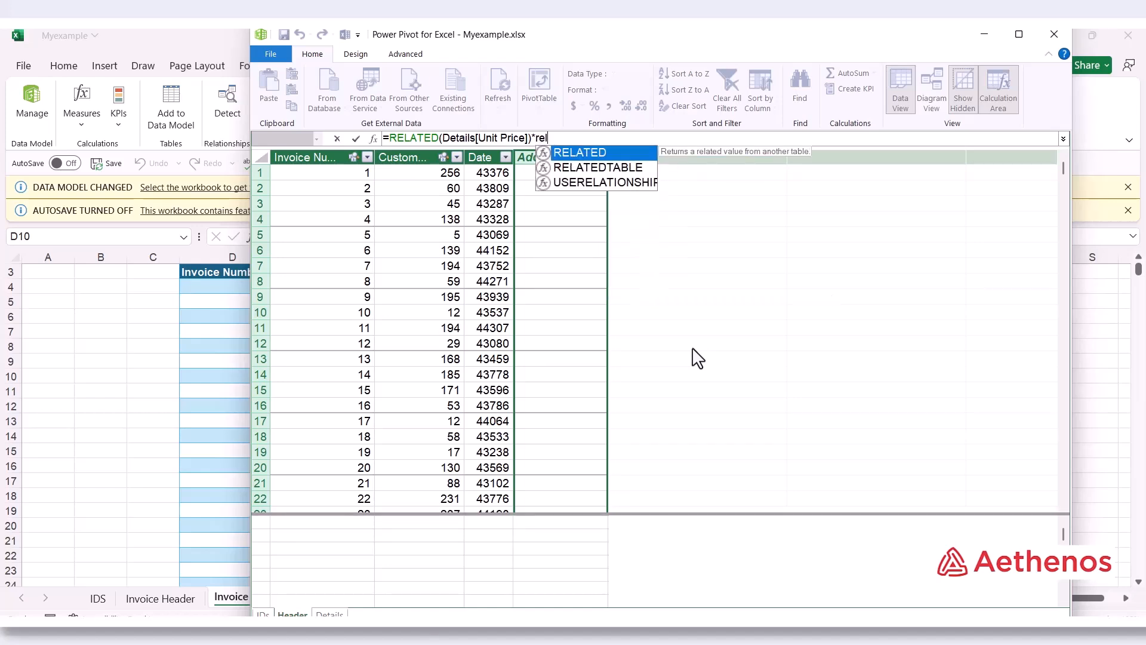
key("Tab")
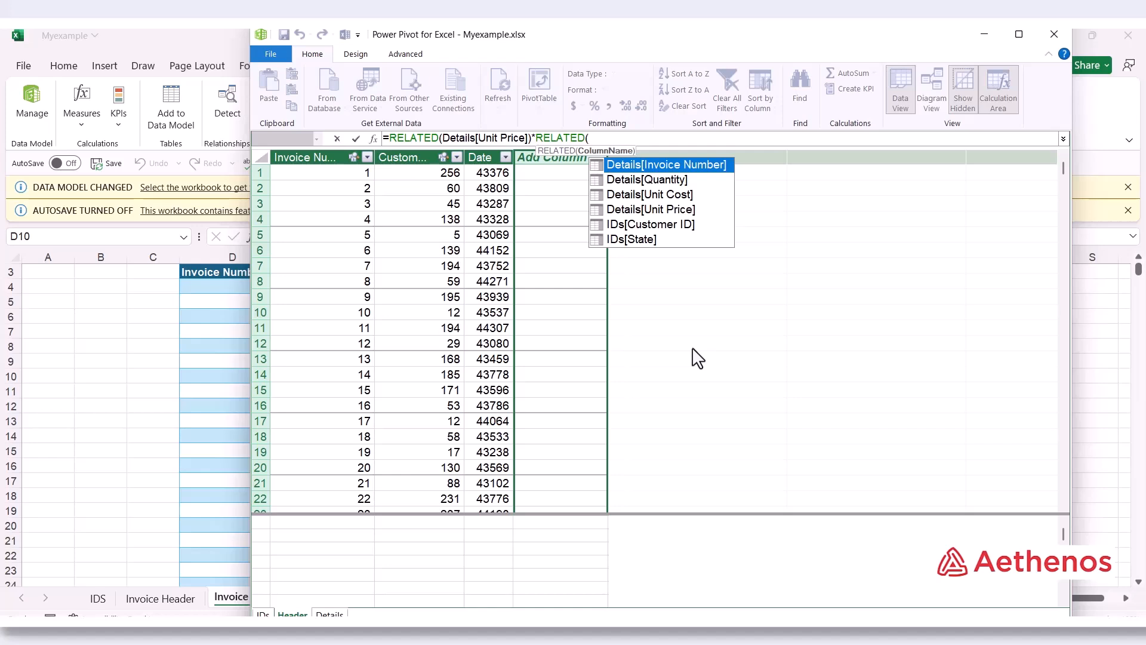
key("Down")
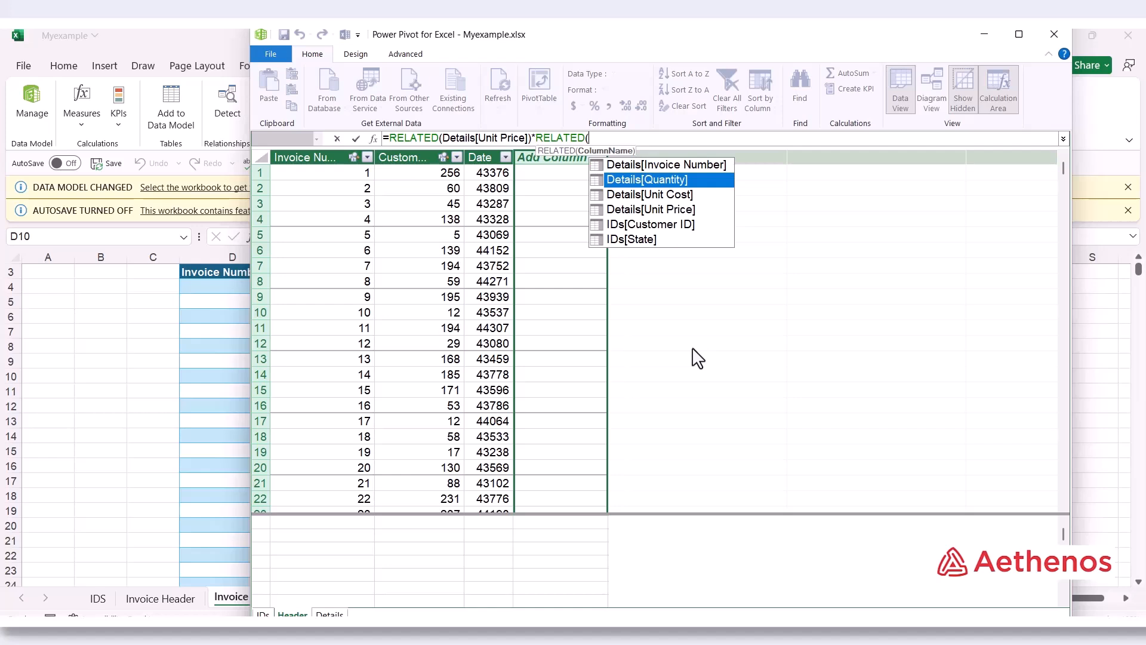
key("Tab")
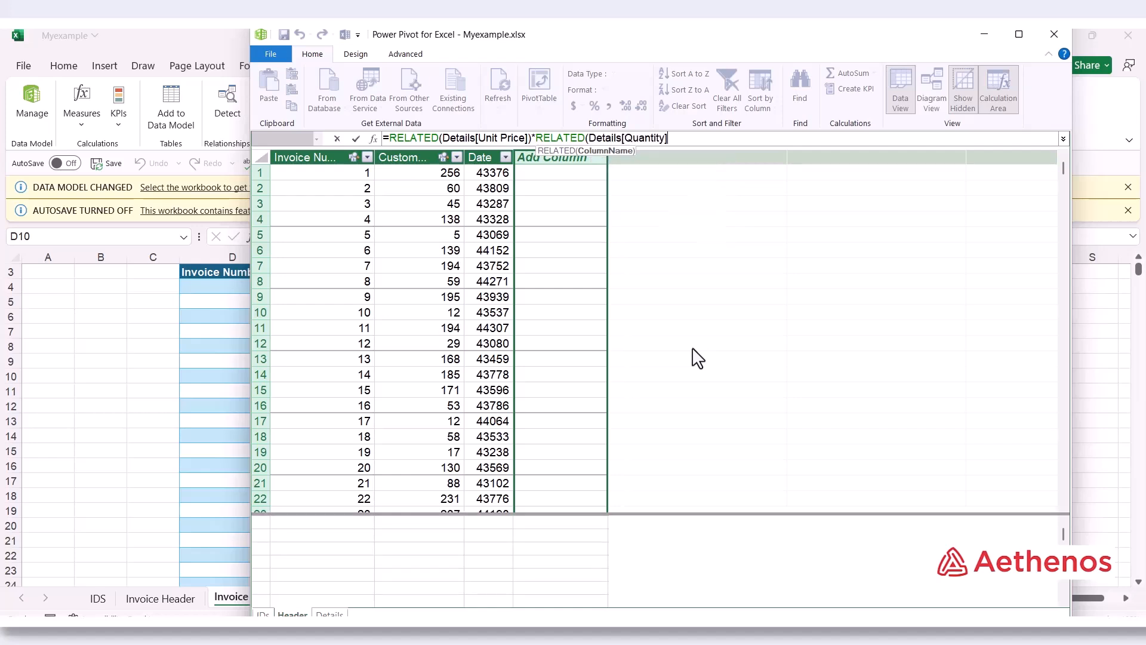
type(")")
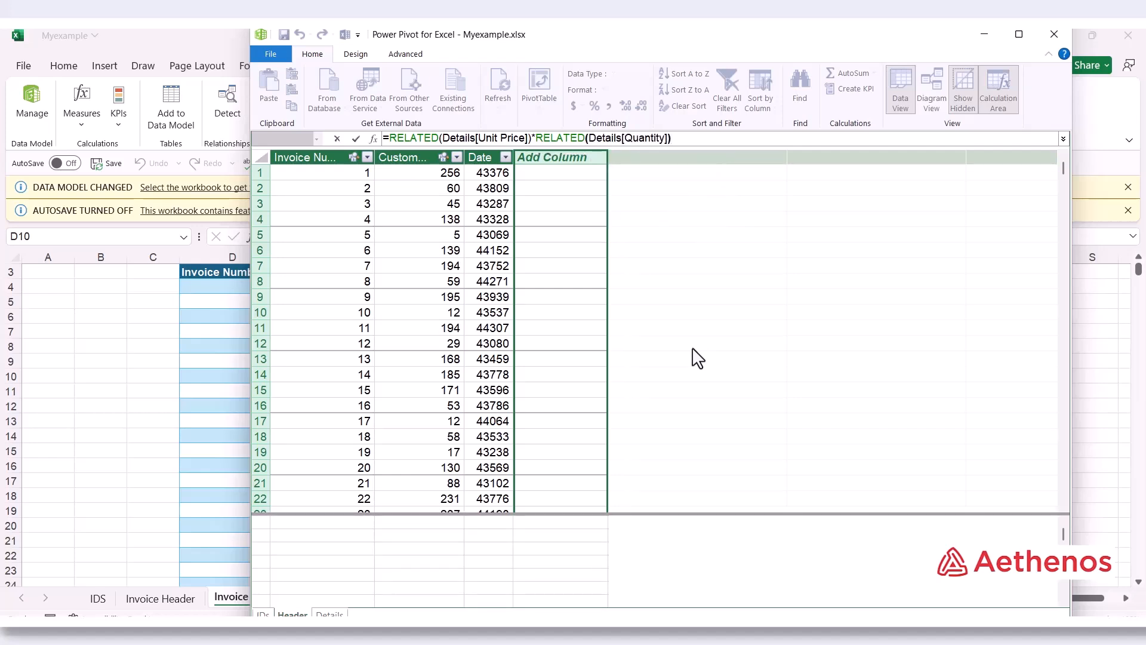
key("Return")
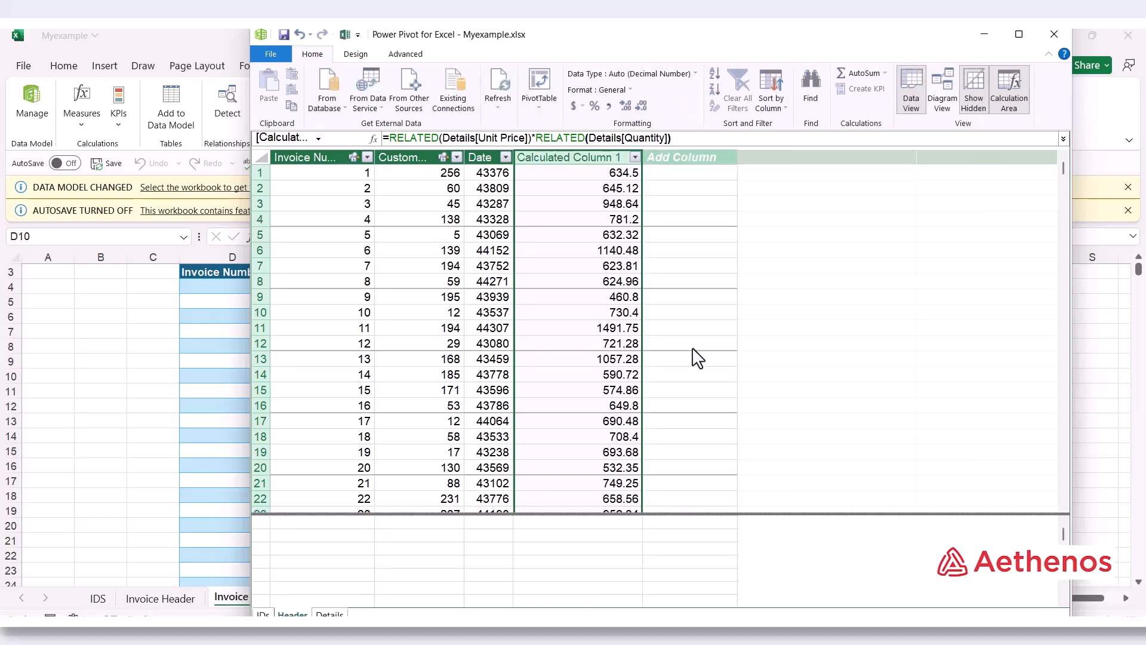
Step: Rename the new calculated column in the Header table as Sales Value
double_click(568, 156)
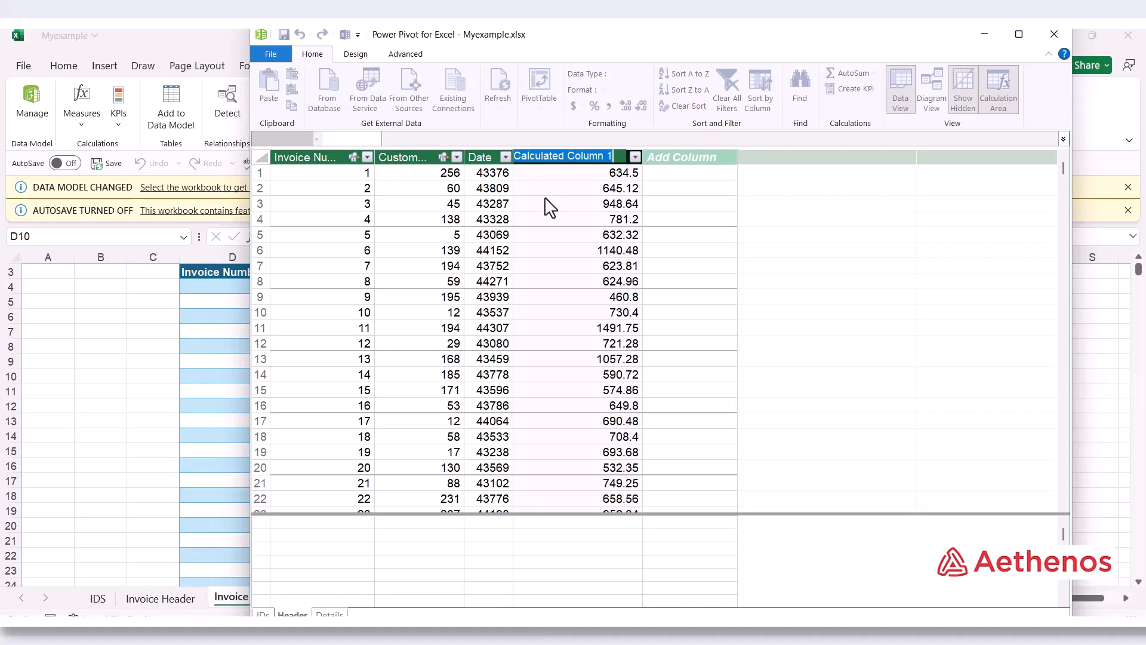
type("les")
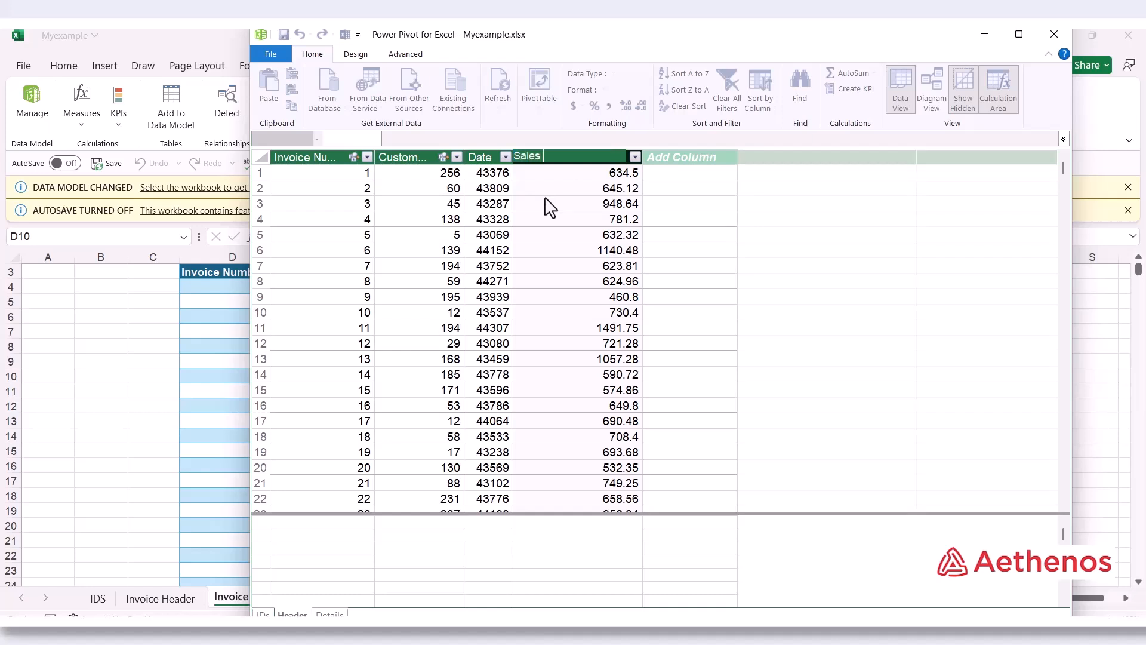
type(" Value")
key("Return")
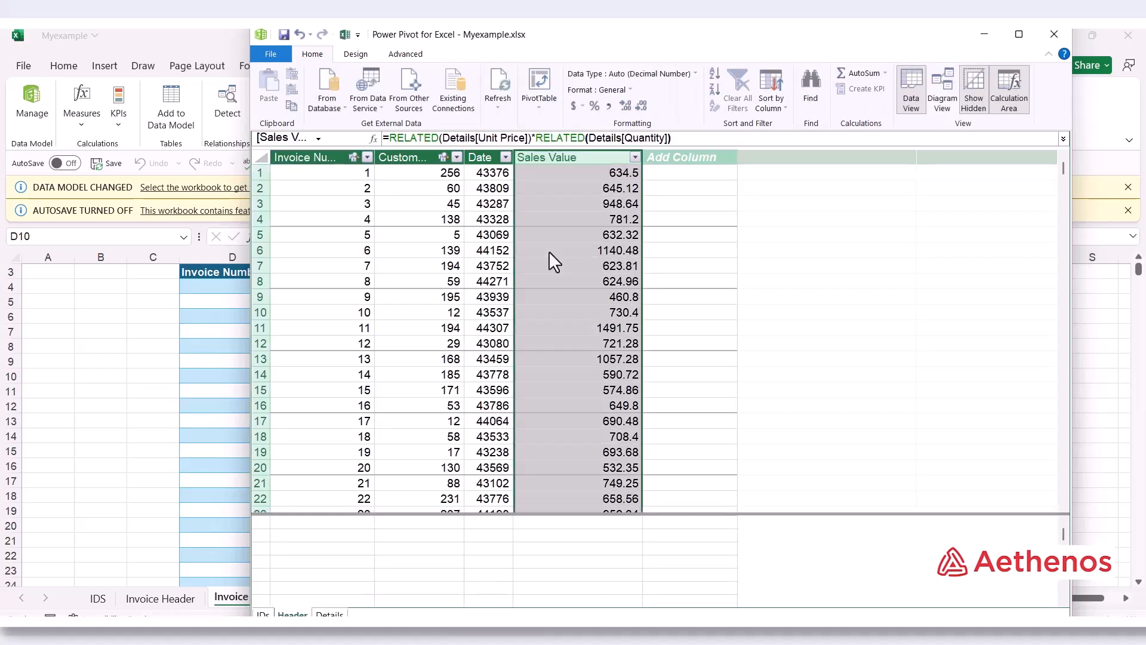
left_click(555, 219)
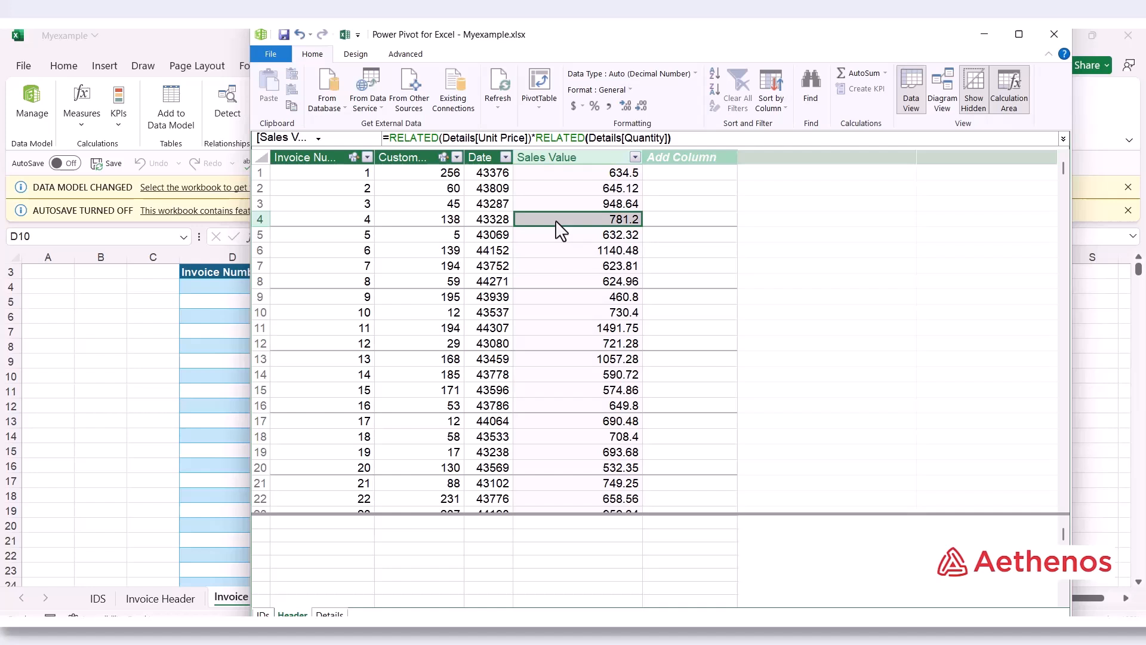
left_click(569, 171)
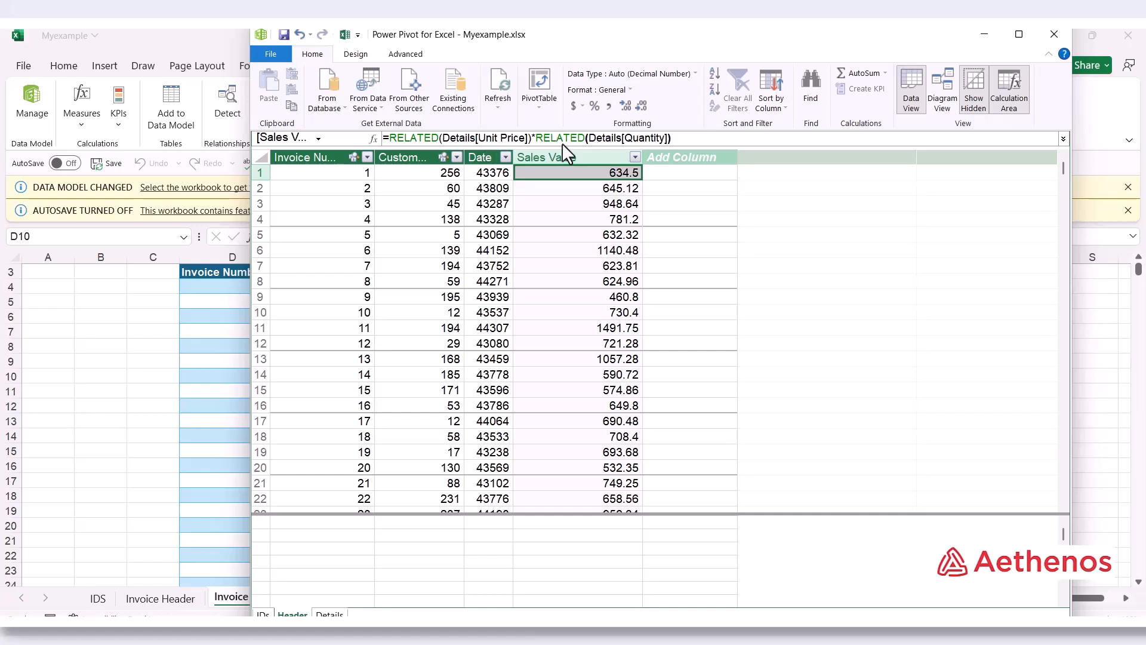
Step: Add another calculated column to the Header table with the formula =RELATED(IDs[State])
left_click(689, 163)
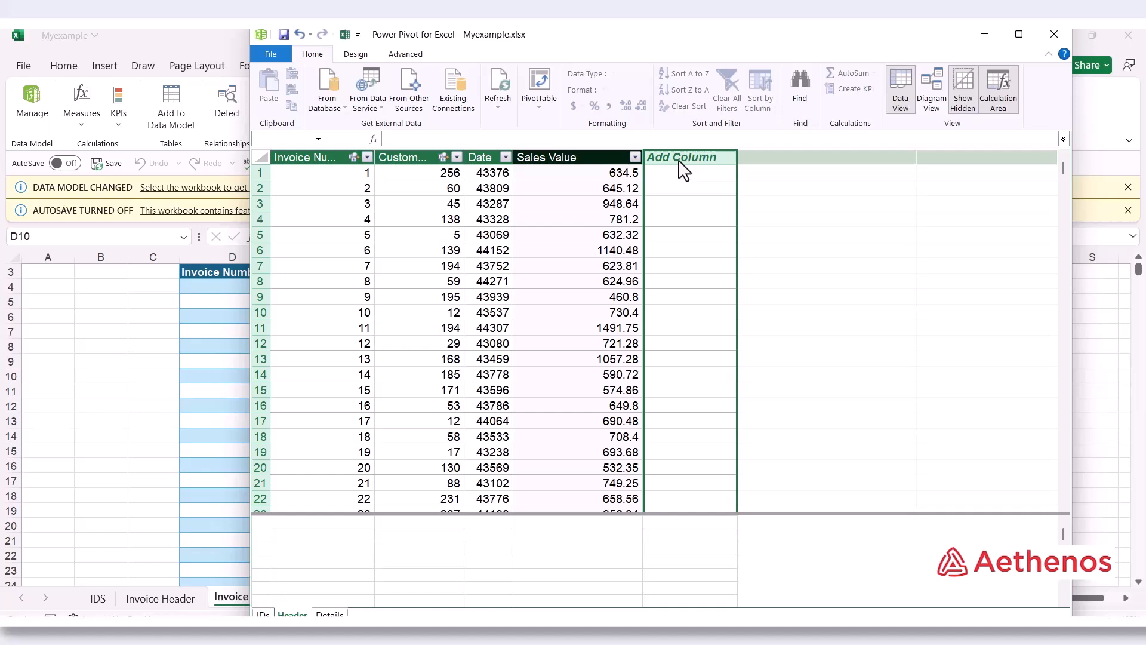
left_click(431, 137)
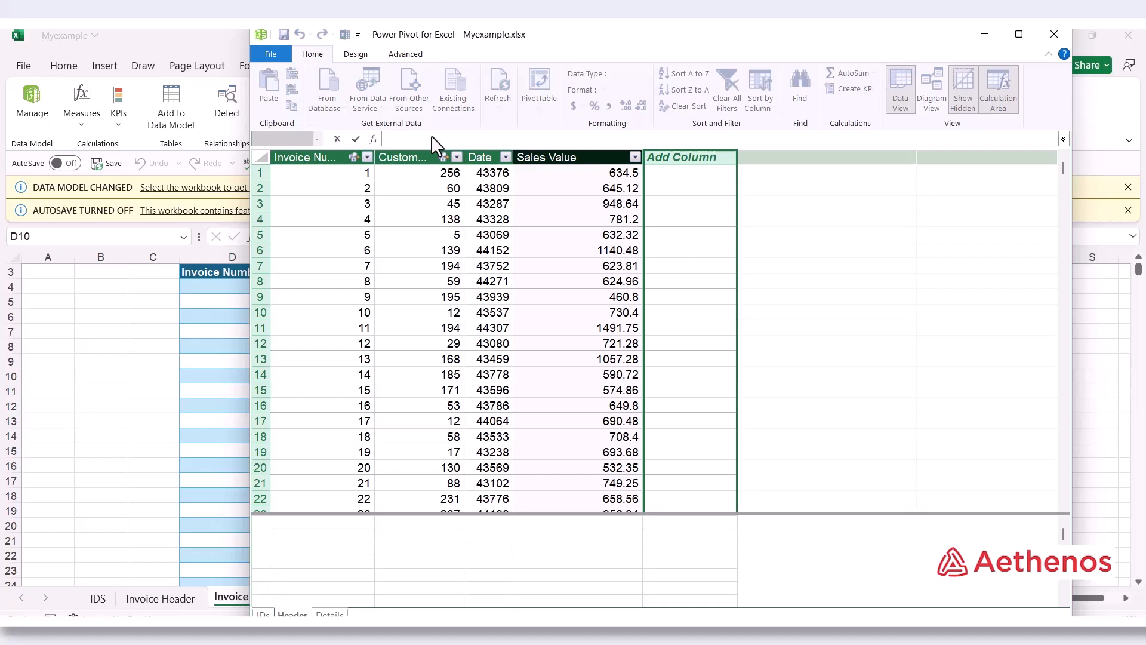
type("=rel")
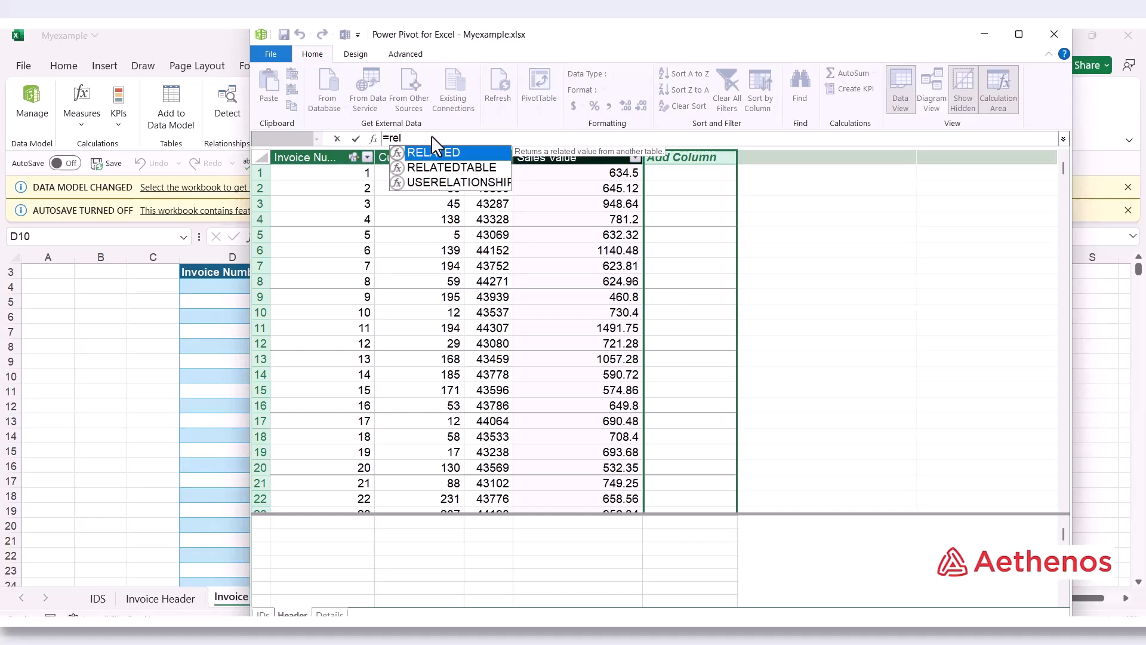
key("Tab")
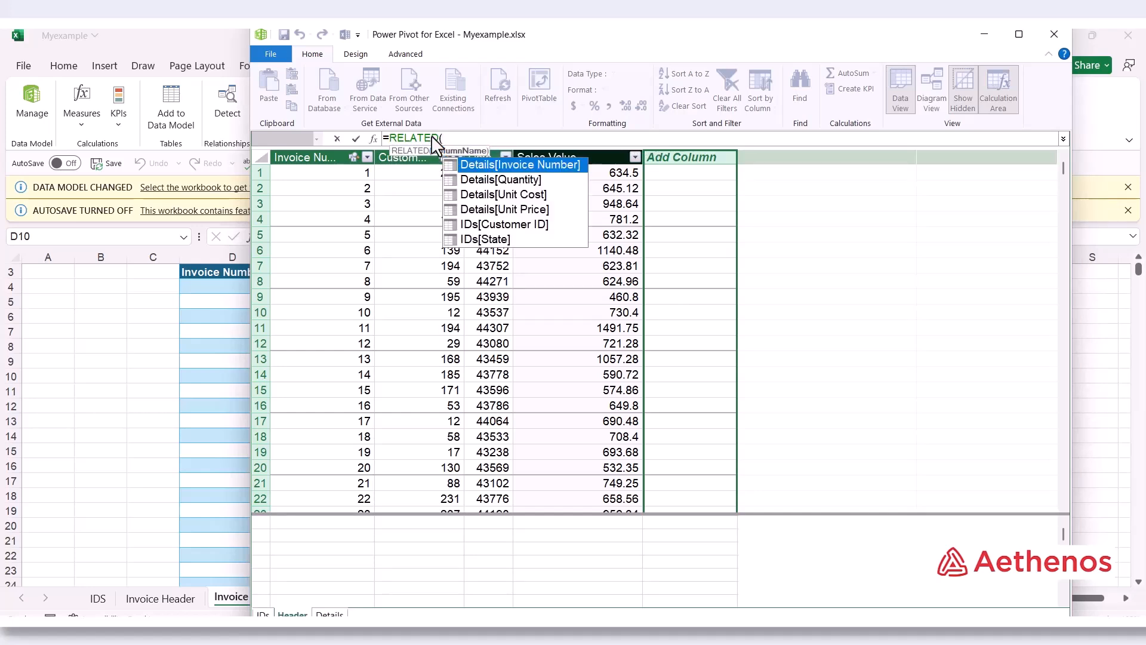
key("Down")
key("Down")
key("Down")
key("Down")
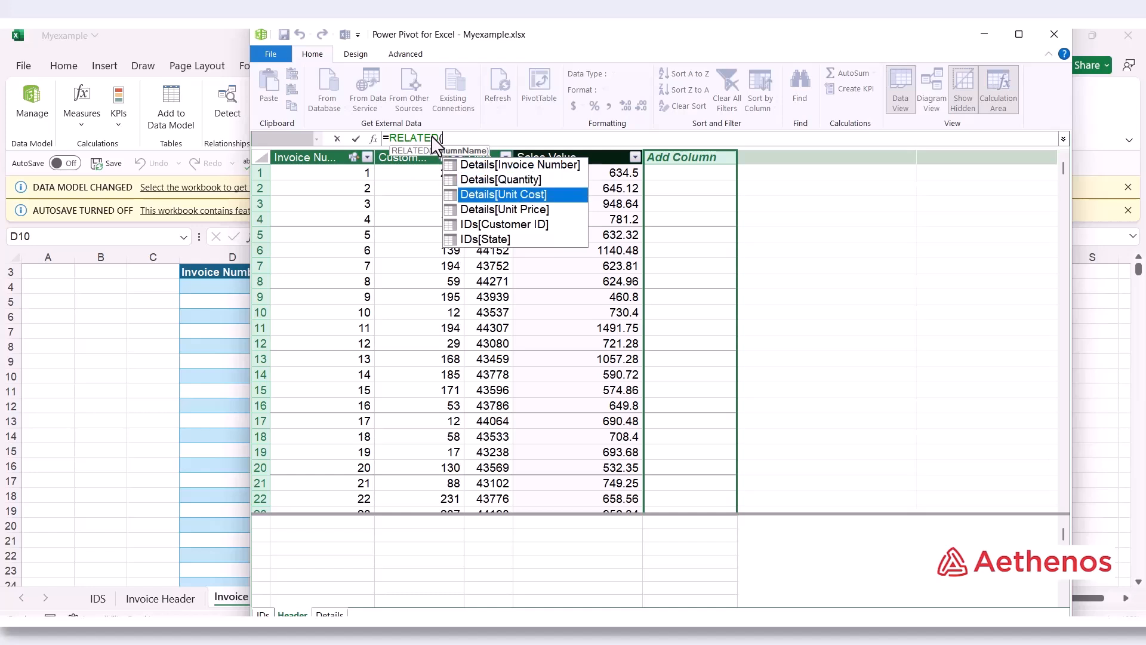
key("Down")
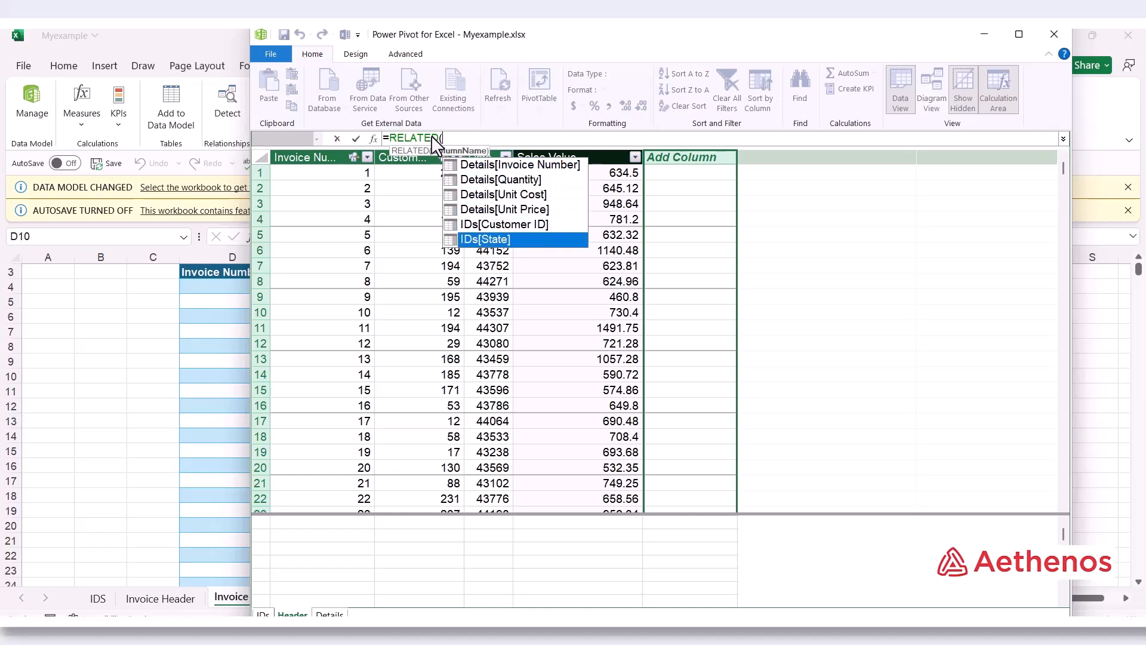
key("Tab")
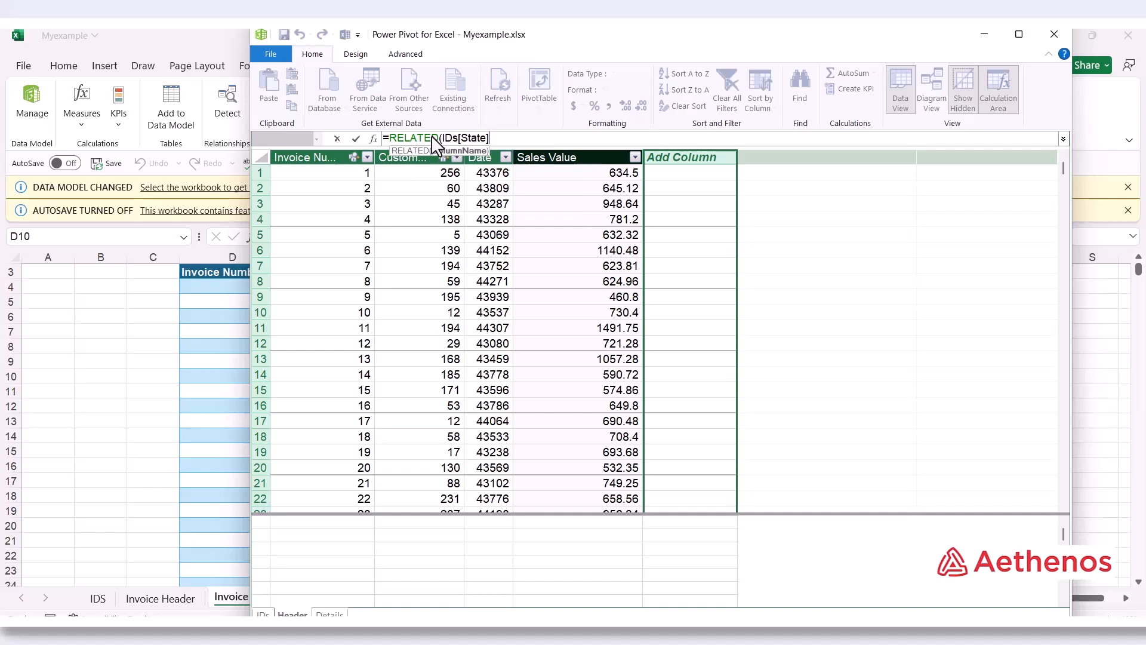
type(")")
key("Return")
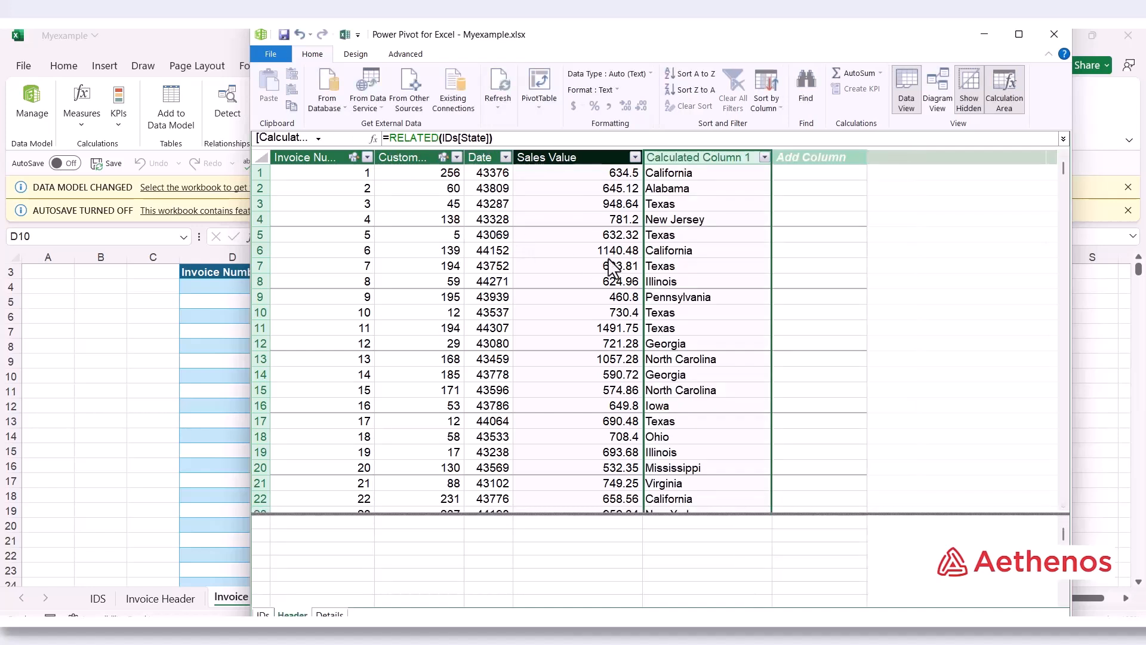
Step: Rename the column holding the related states as State, and display the Details table
double_click(702, 160)
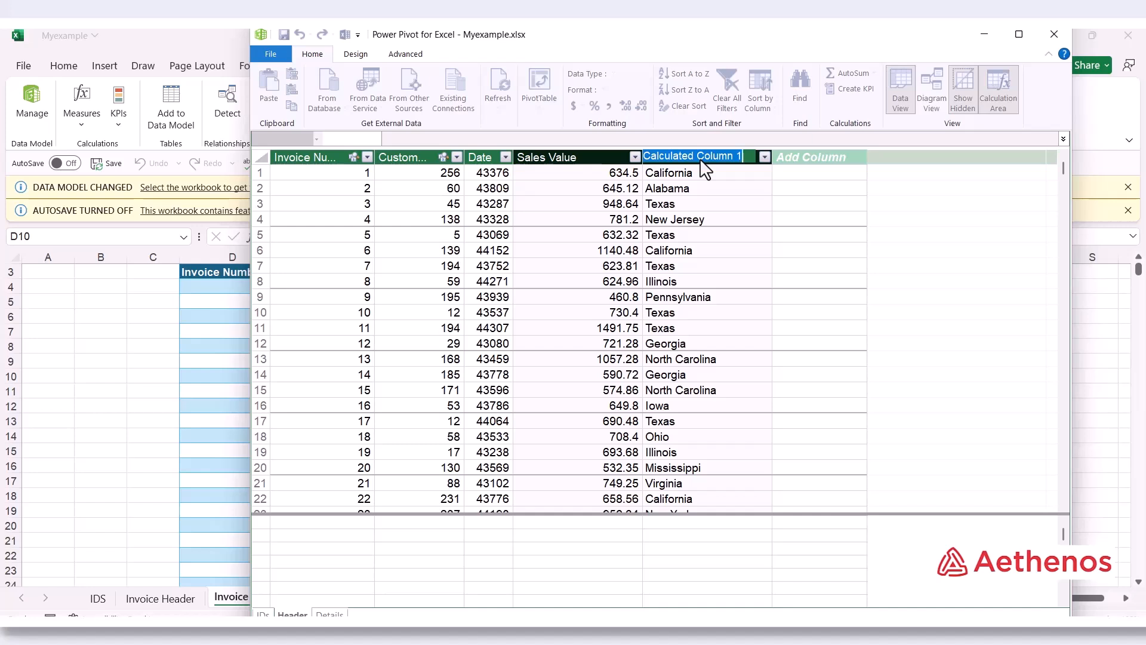
type("State")
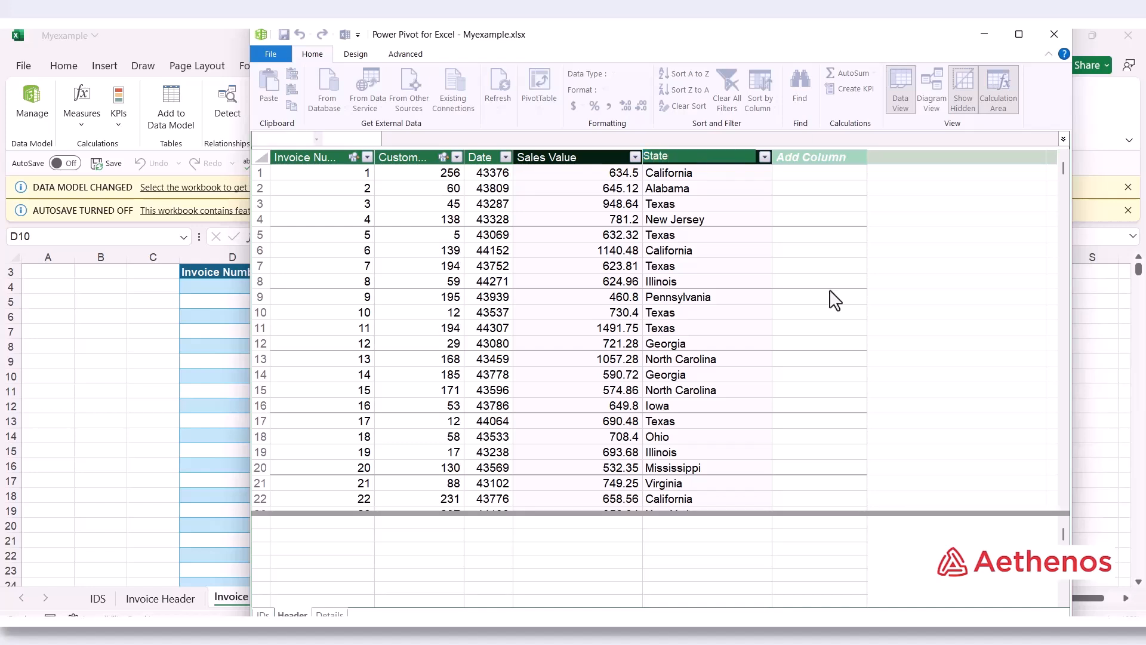
key("Return")
left_click(331, 613)
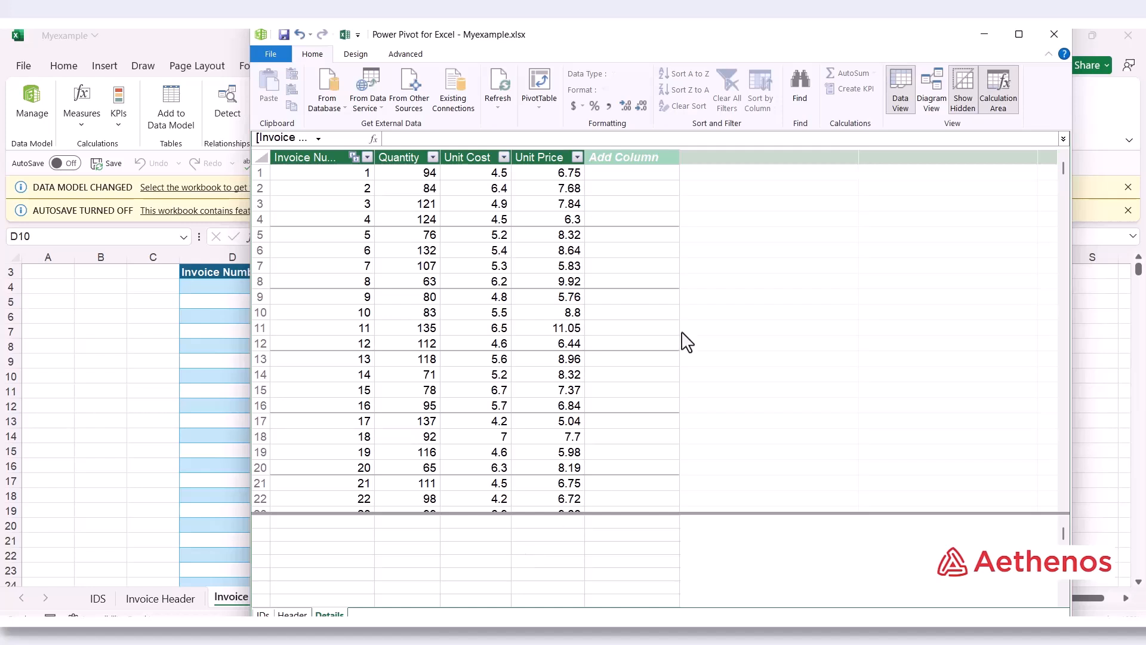
Step: Start a calculated column in the Details table with a formula that references Details[Unit Price]
left_click(610, 159)
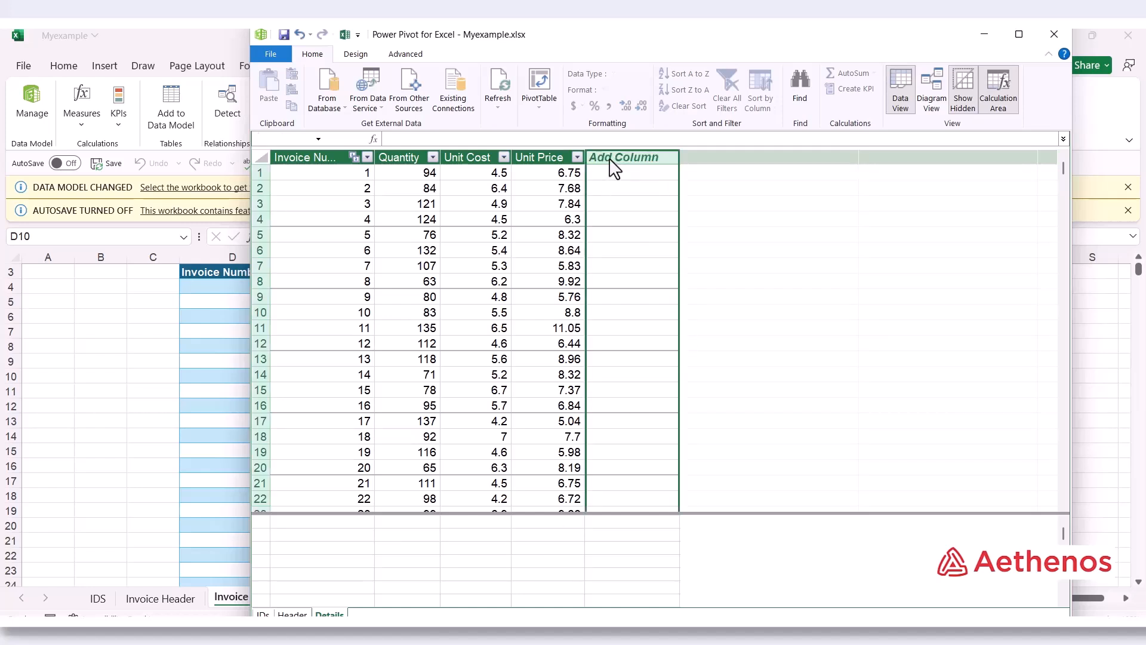
left_click(440, 140)
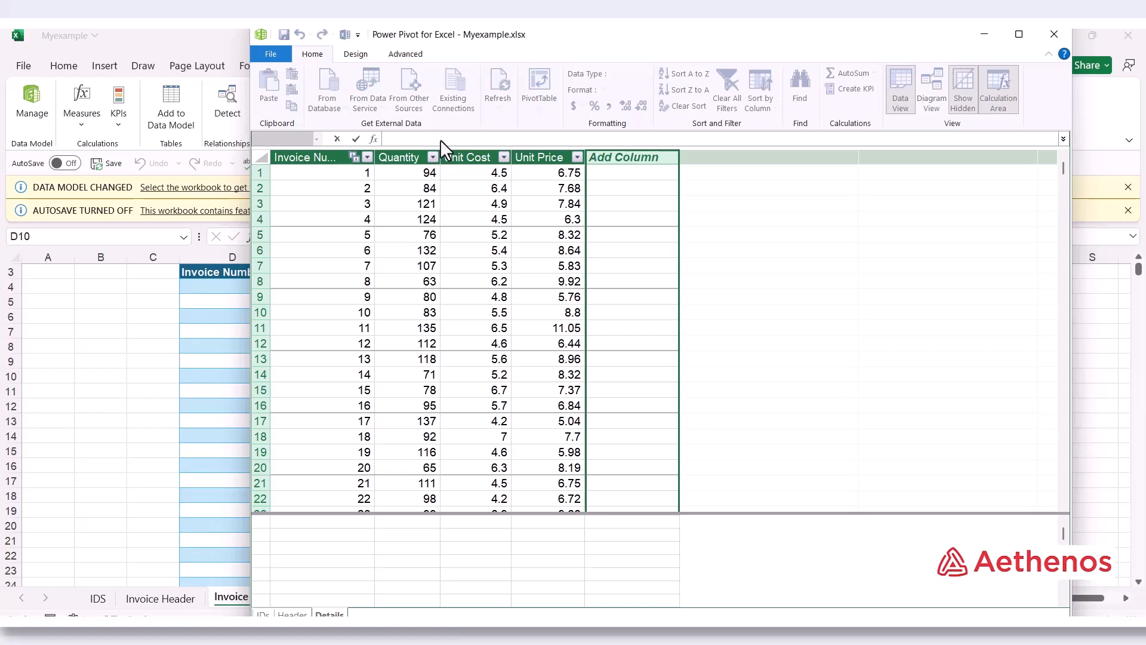
type("=")
type("de")
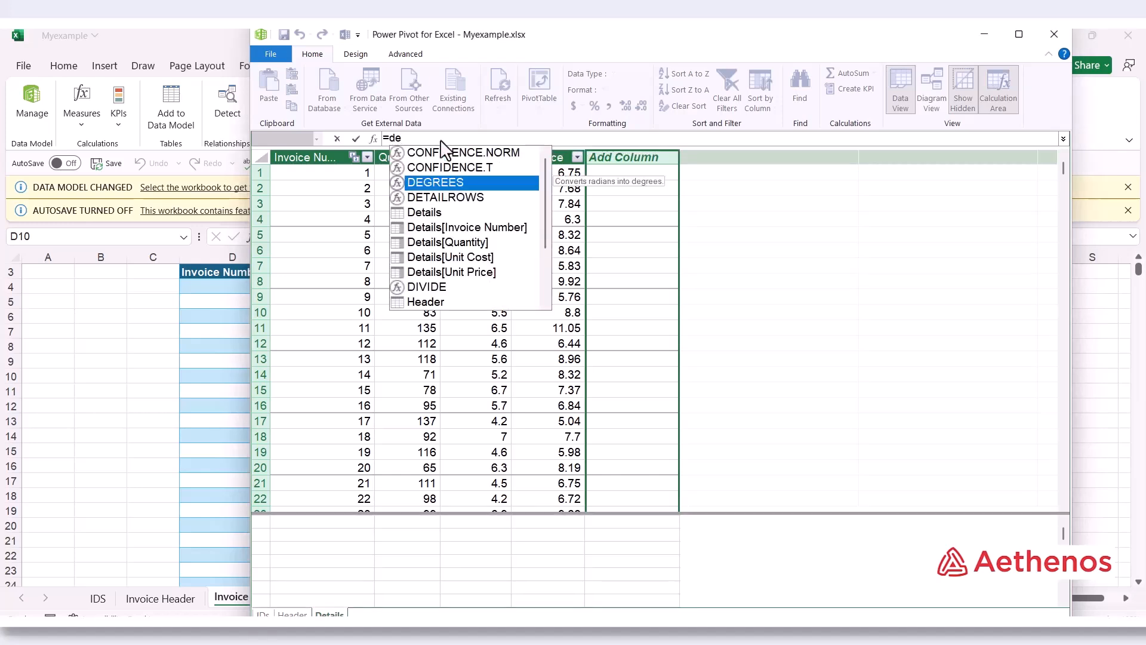
type("t")
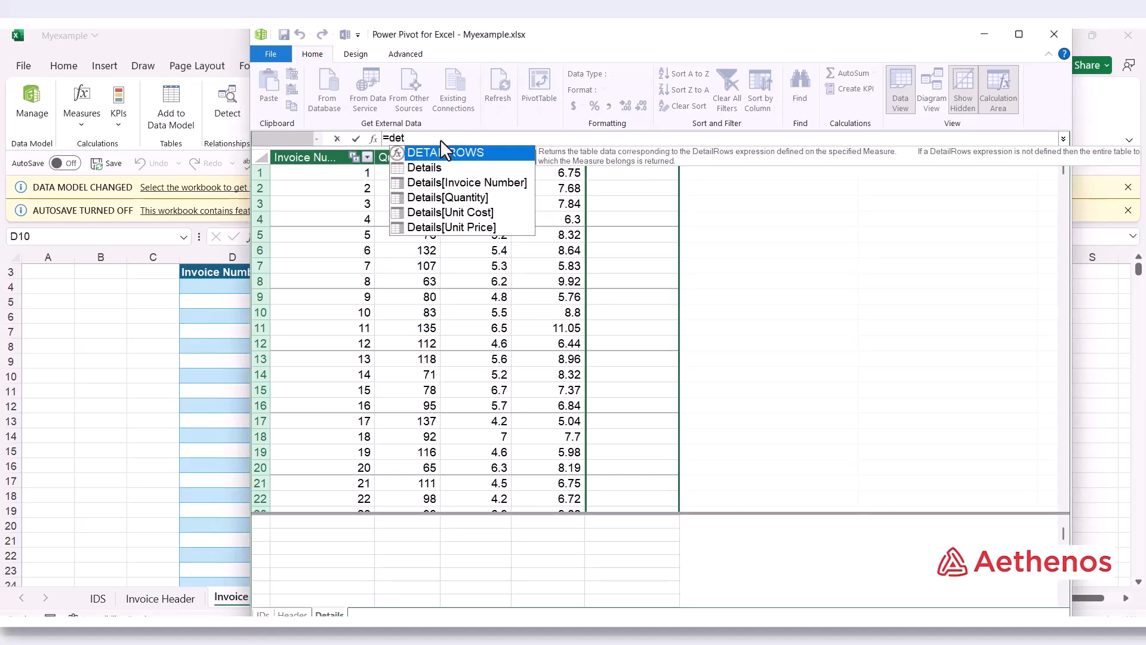
key("Down")
key("Down")
key("Down")
key("Down")
key("Down")
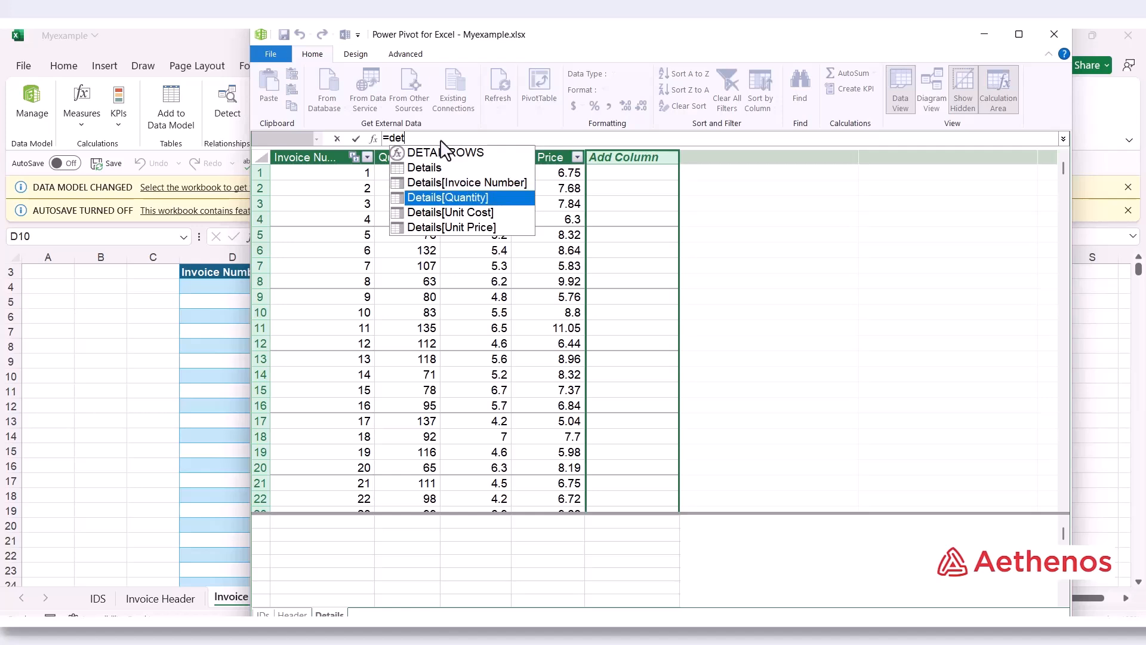
key("Tab")
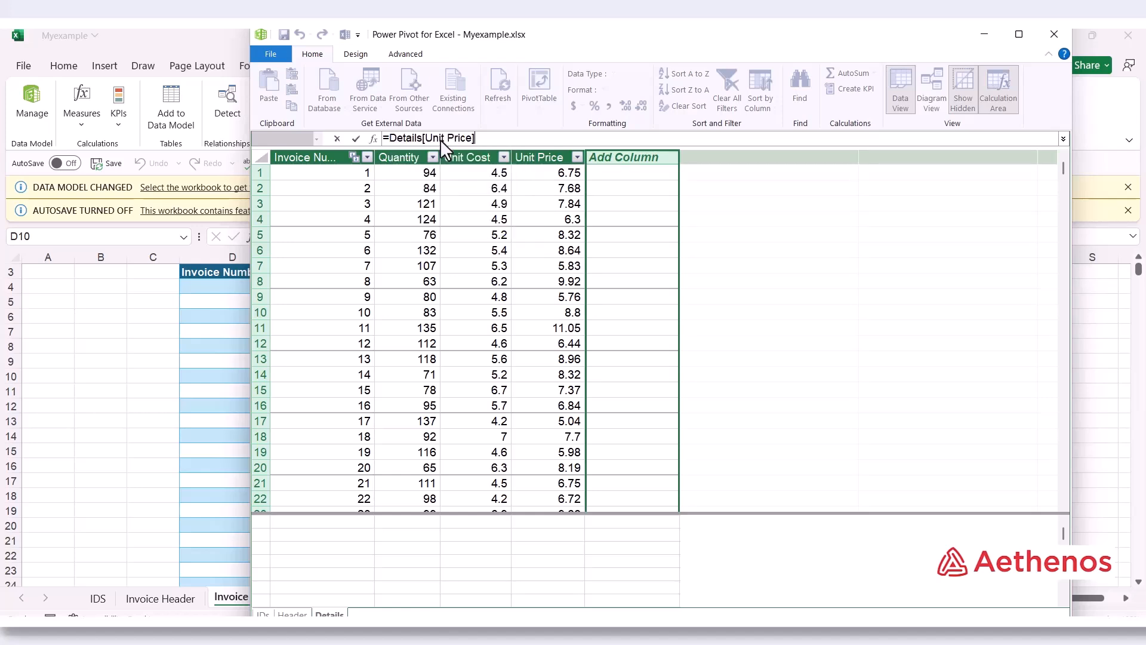
Step: Complete the column formula by multiplying the unit price by Details[Quantity], and commit it
type("*det")
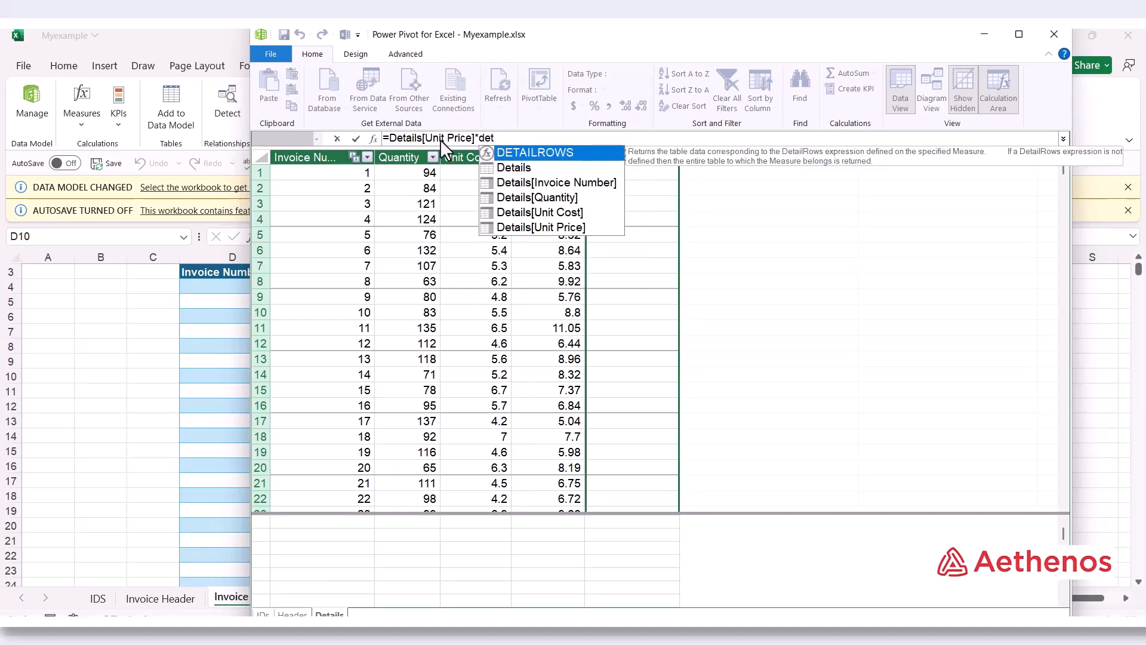
key("Down")
key("Down")
key("Down")
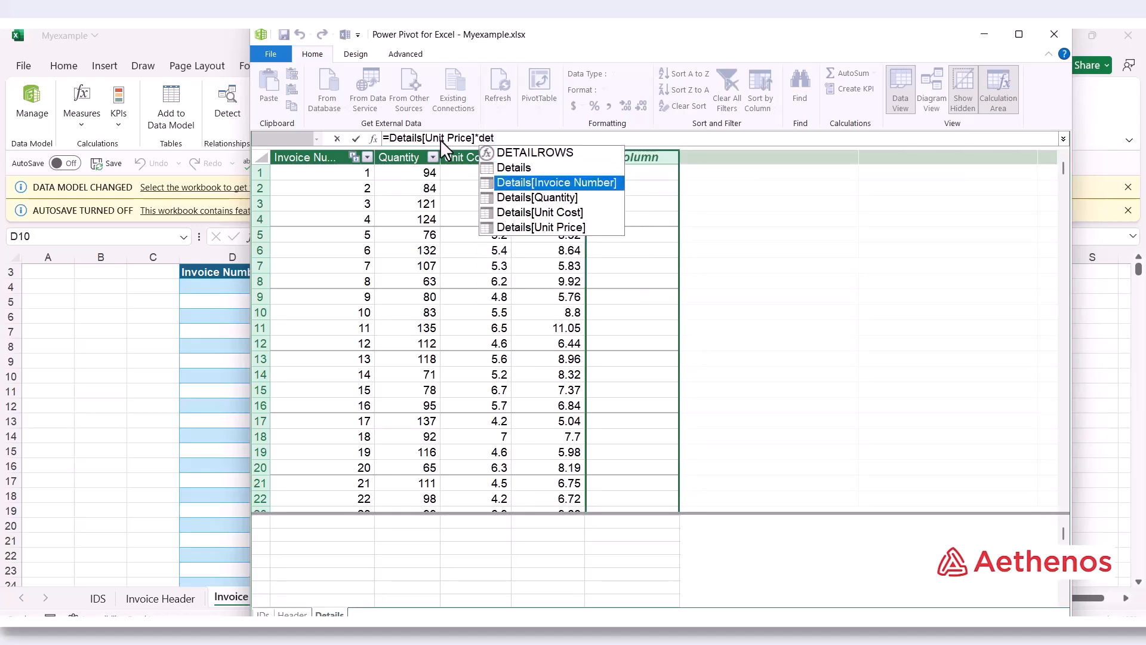
key("Tab")
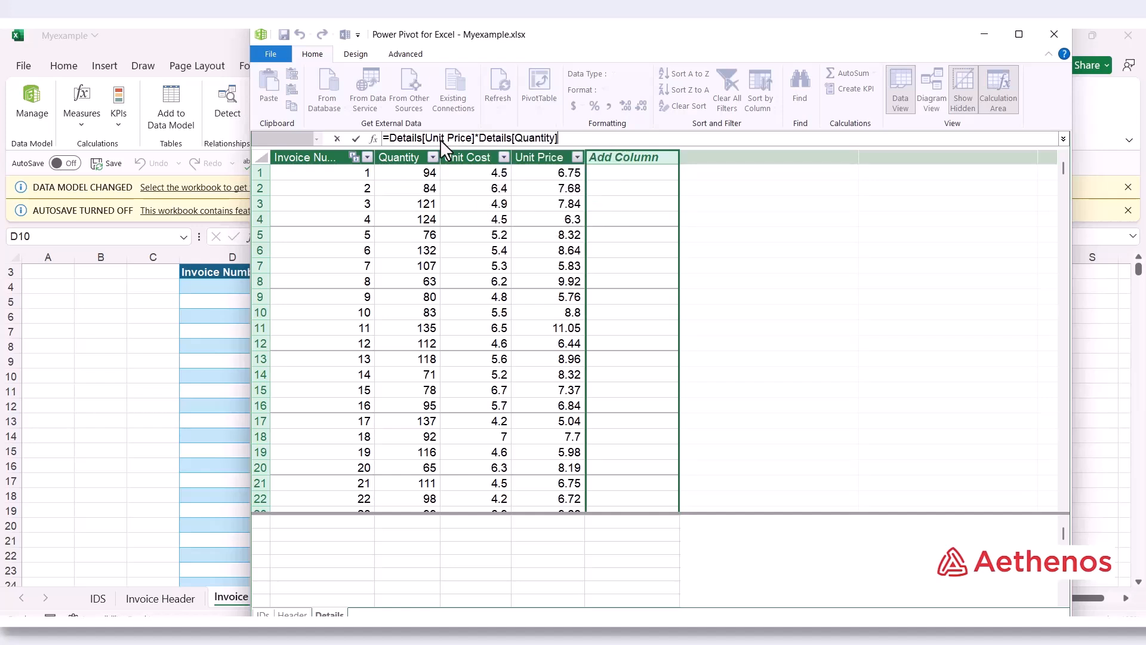
key("Return")
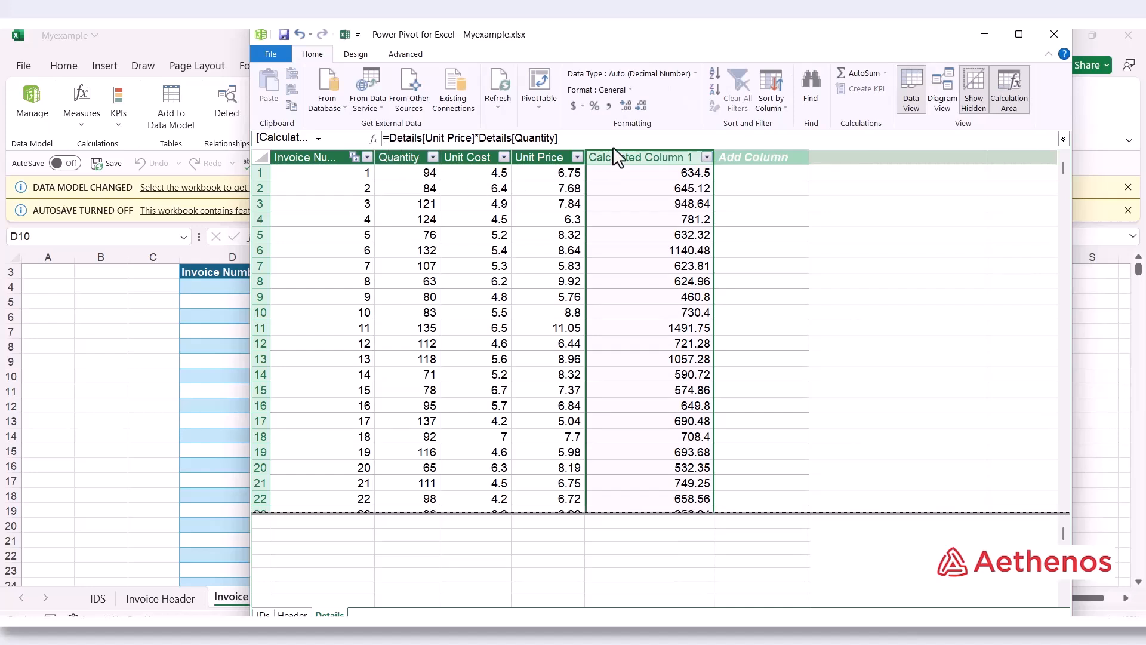
Step: Rename the new unit price times quantity column in the Details table as Total Revenue
double_click(616, 159)
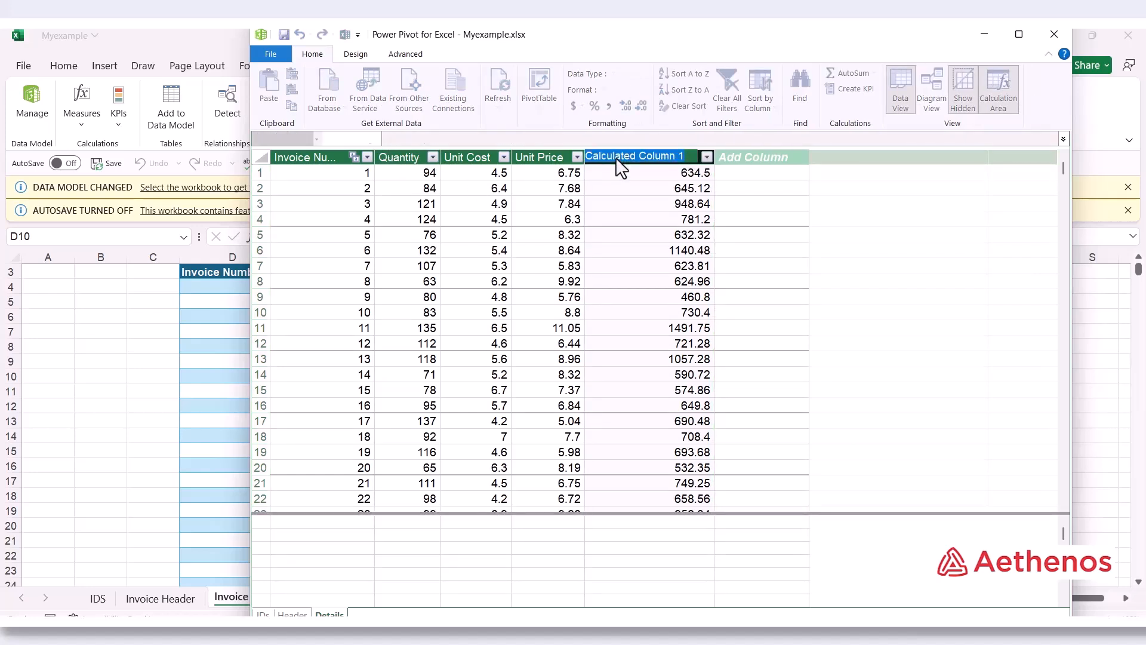
type("T")
type("otal Revenue")
left_click(751, 172)
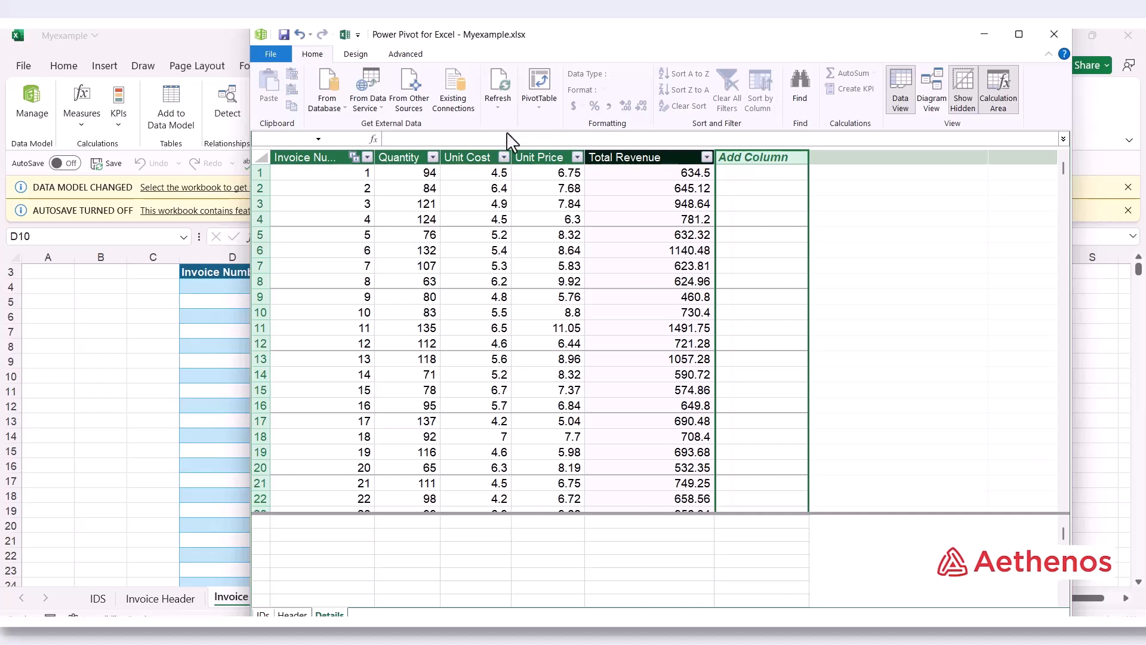
Step: Start another calculated column after Total Revenue with a formula that references Details[Unit Cost]
left_click(446, 139)
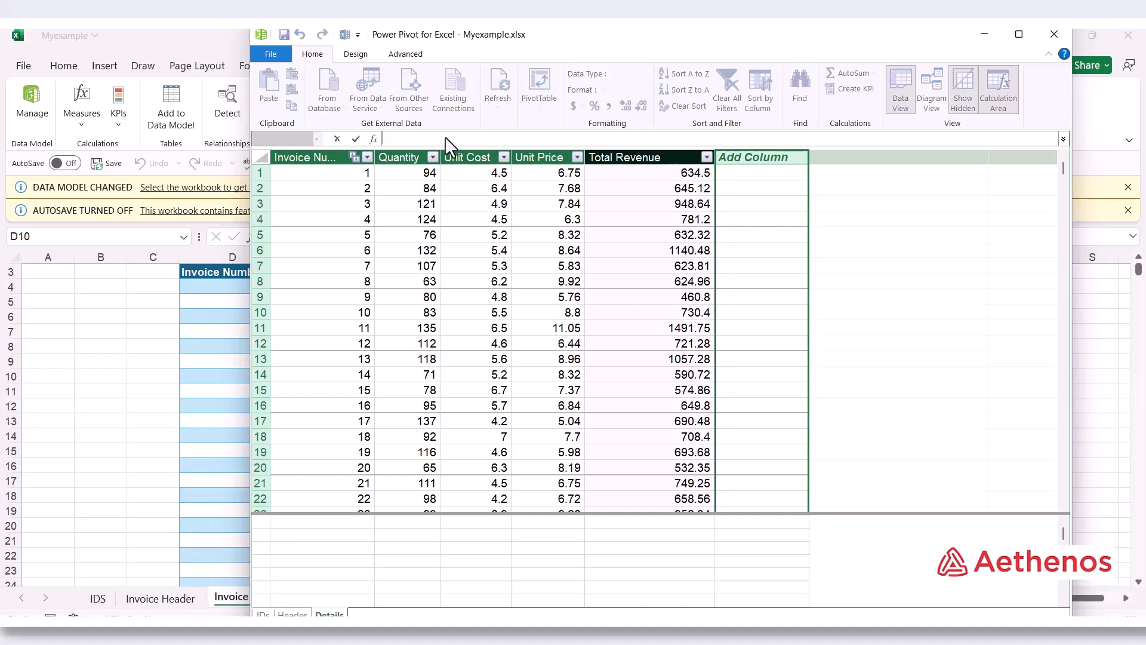
type("=det")
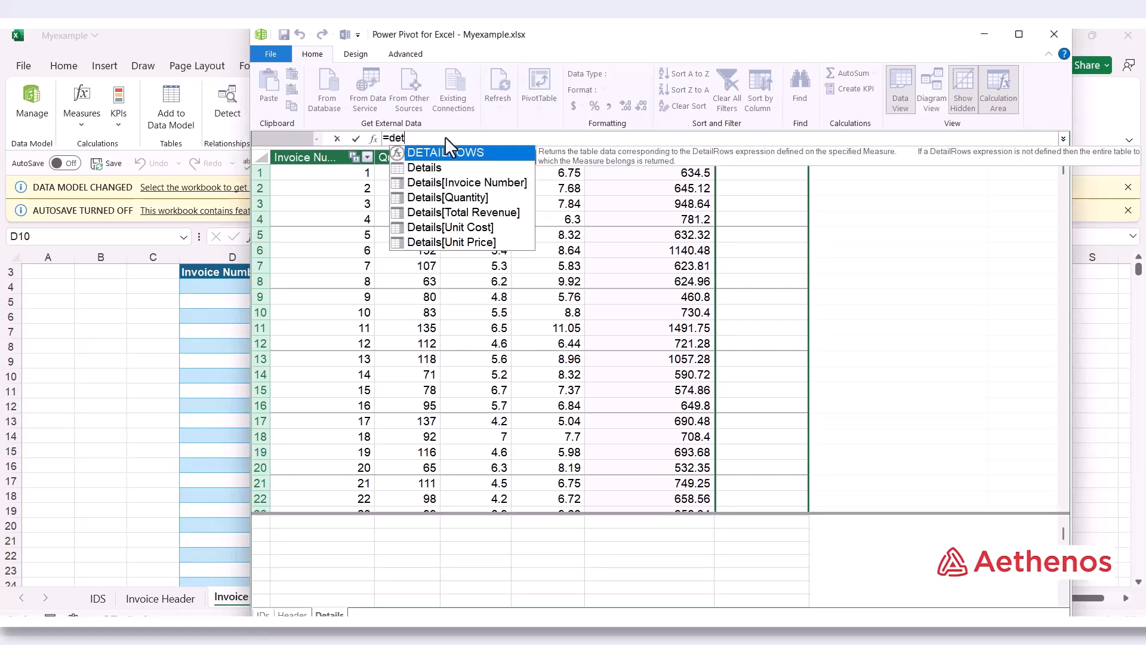
key("Down")
key("Down")
key("Down")
key("Down")
key("Down")
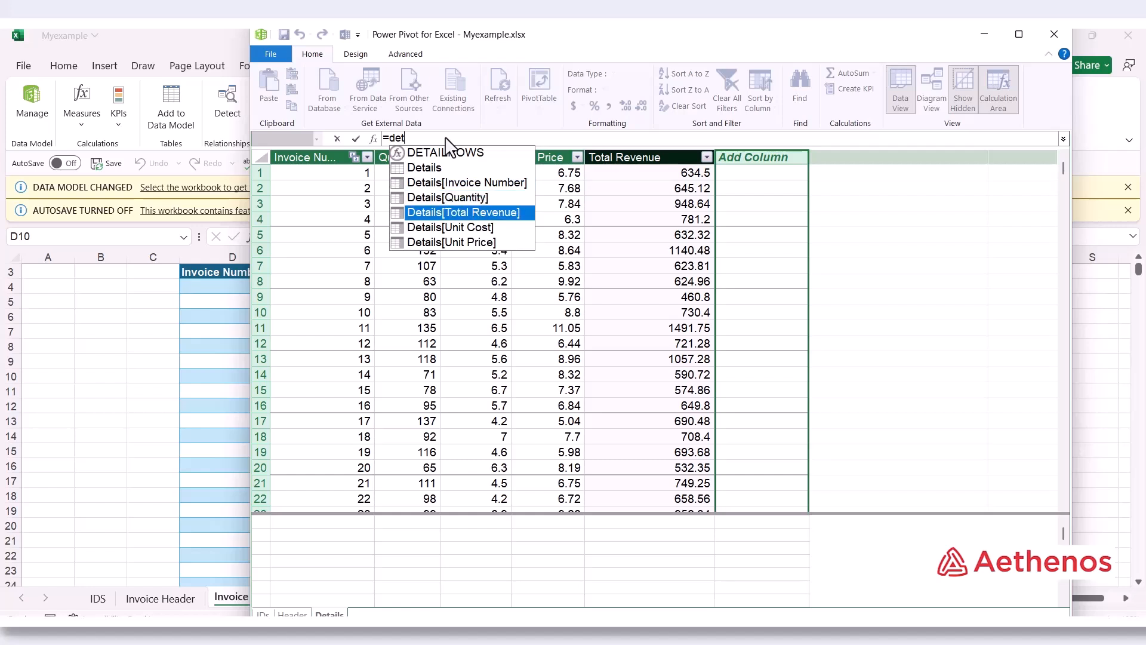
key("Tab")
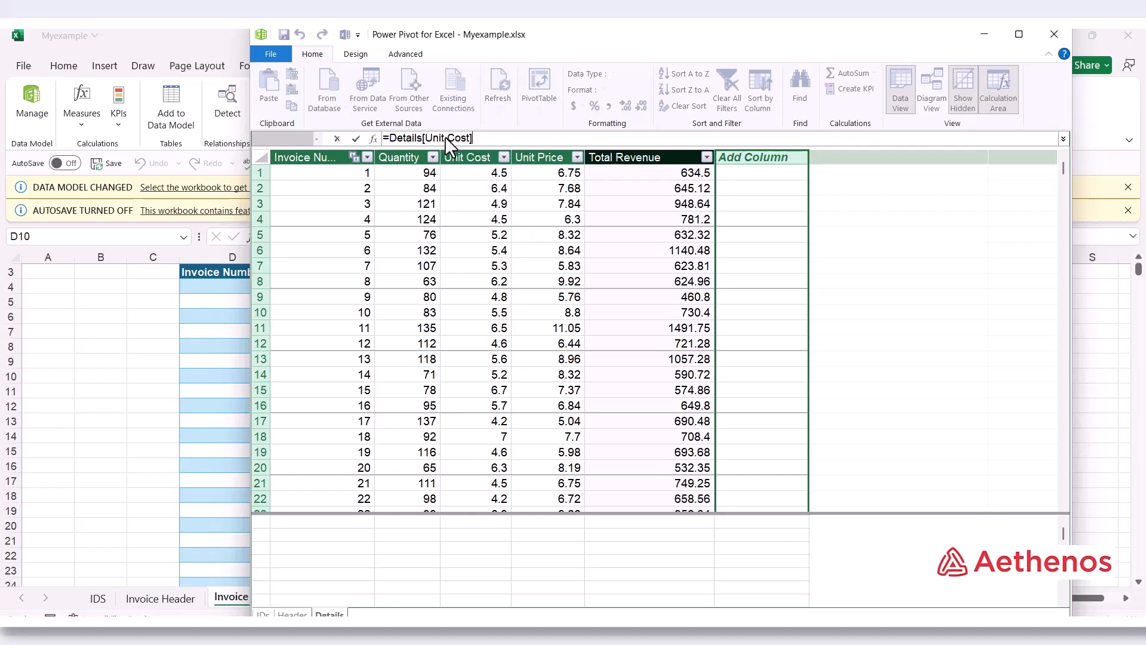
Step: Complete the formula by multiplying the unit cost by Details[Quantity], and commit the column
type("*")
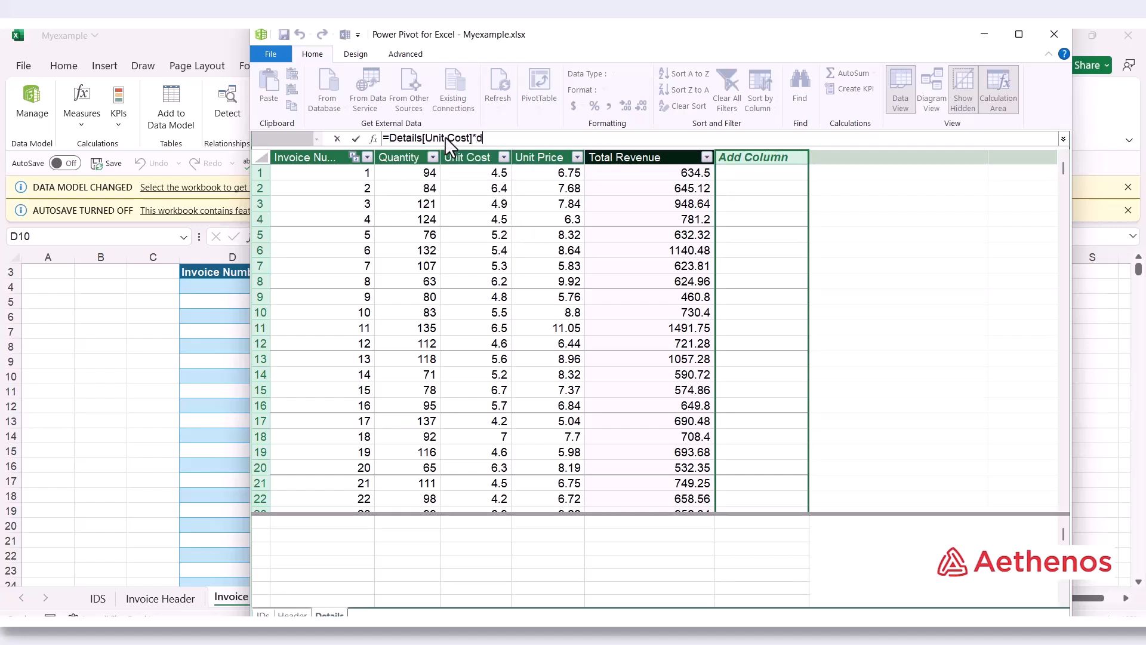
type("det")
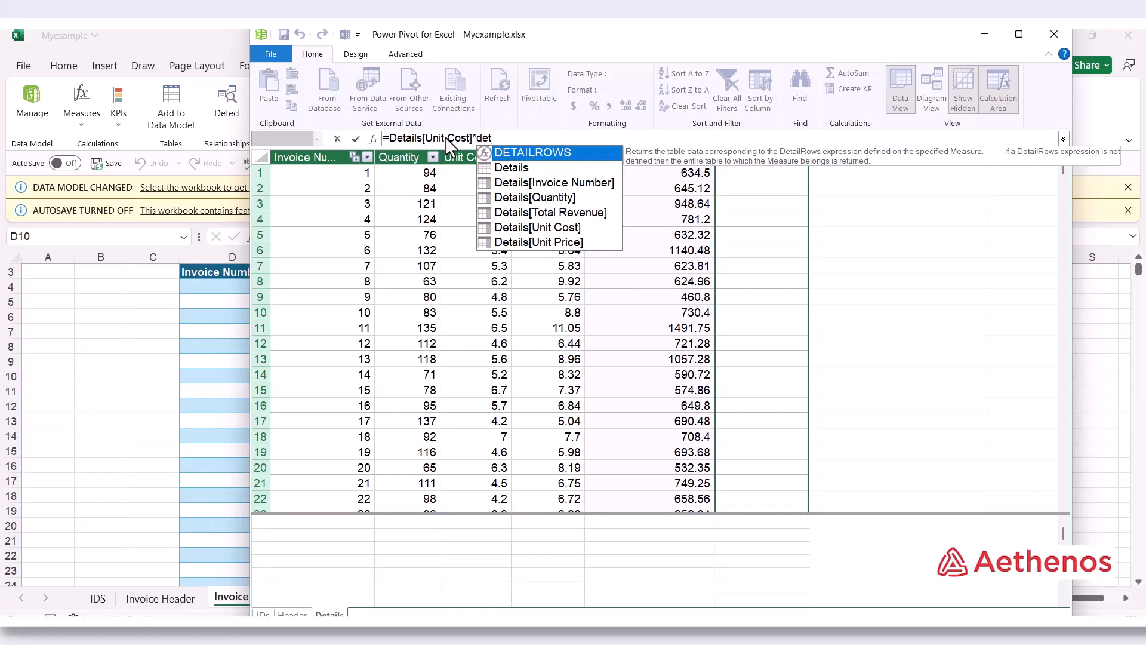
key("Down")
key("Down")
key("Down")
key("Down")
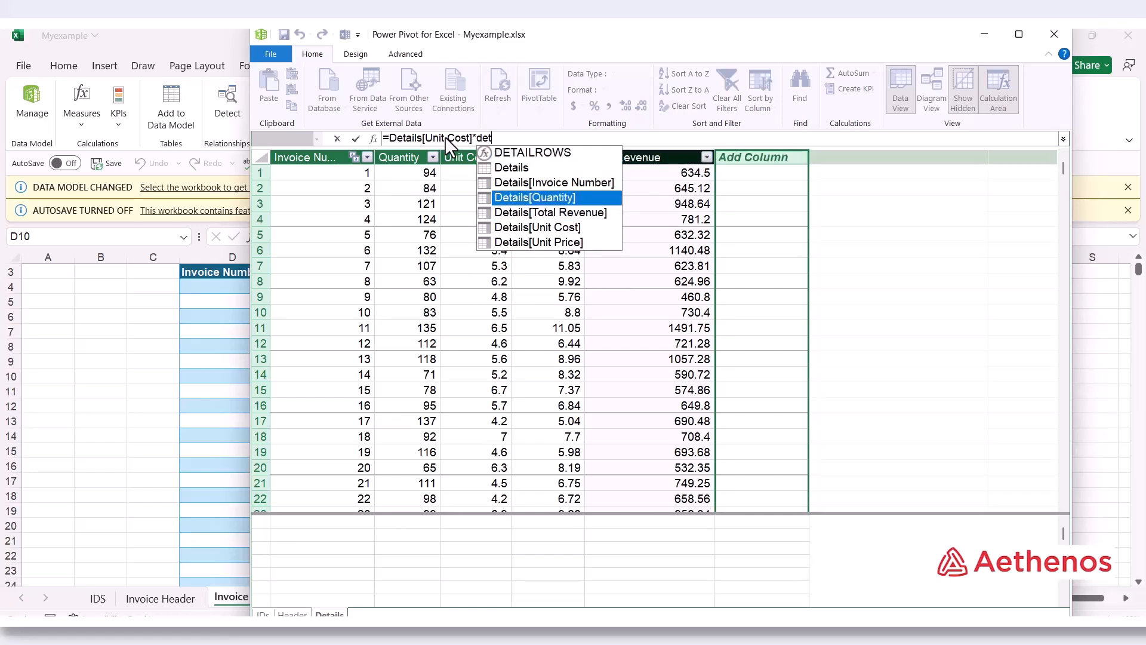
key("Tab")
key("Return")
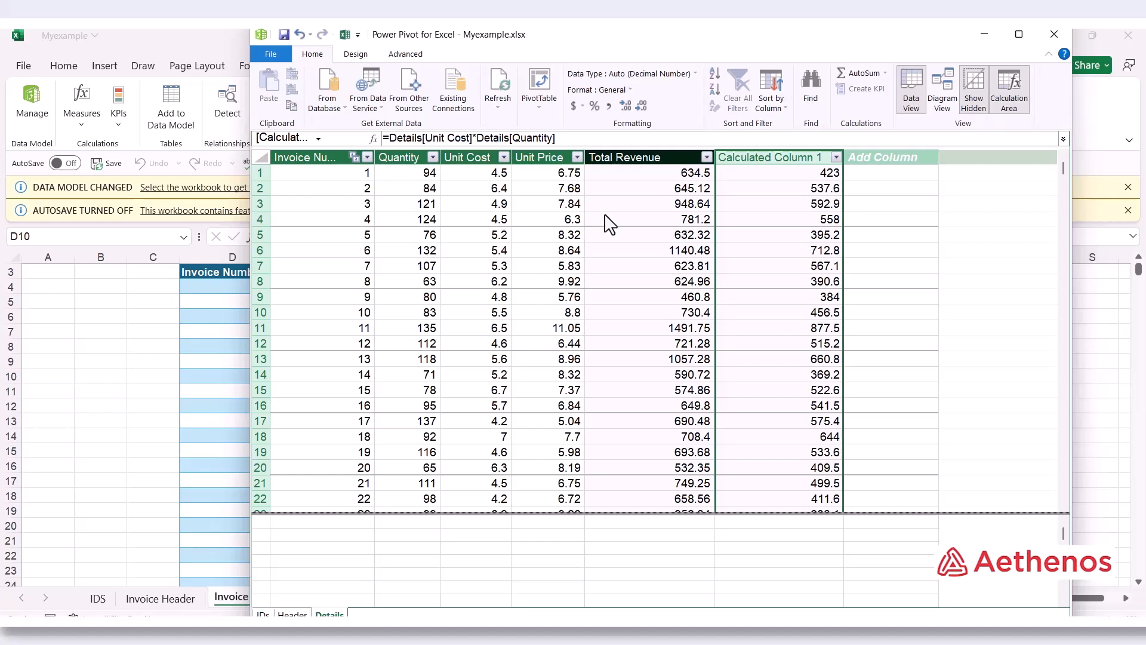
Step: Rename the new unit cost times quantity column in the Details table as Total Cost
double_click(748, 158)
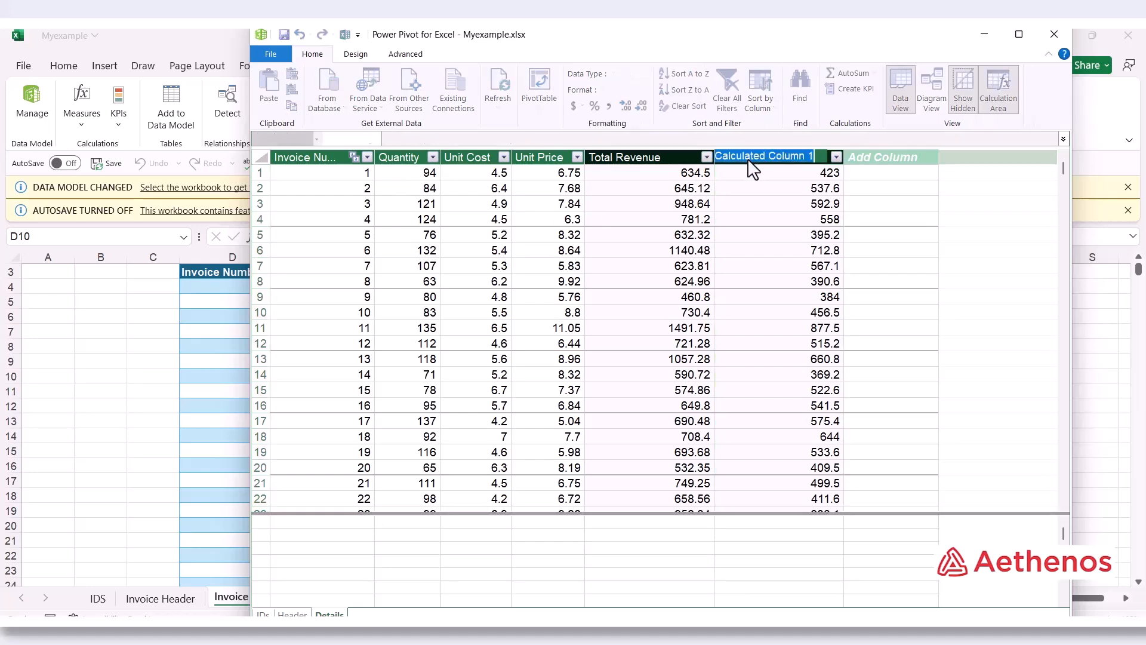
type("Total Cost")
key("Return")
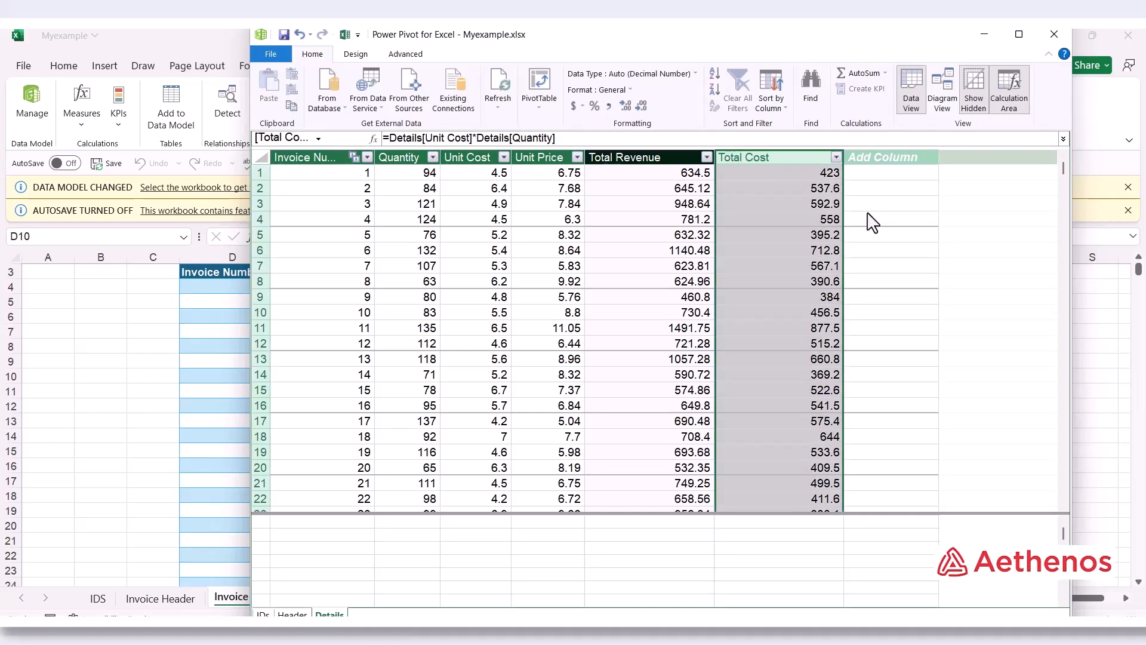
Step: Start a third calculated column in the Details table with a formula that references Details[Total Revenue]
left_click(866, 161)
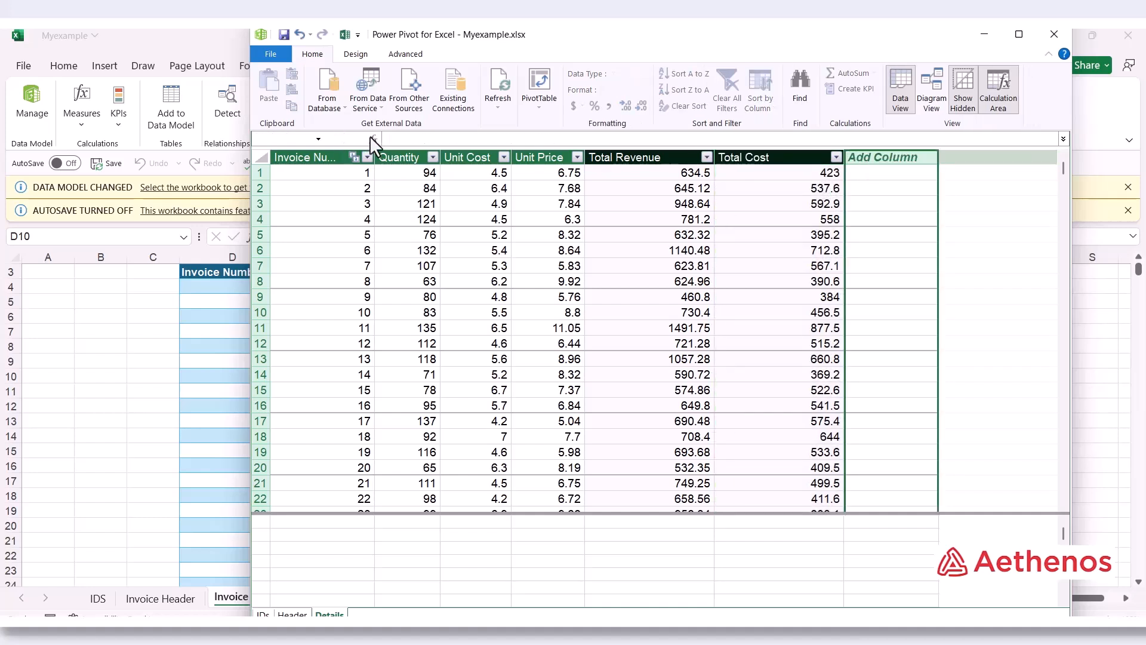
left_click(394, 139)
type("=")
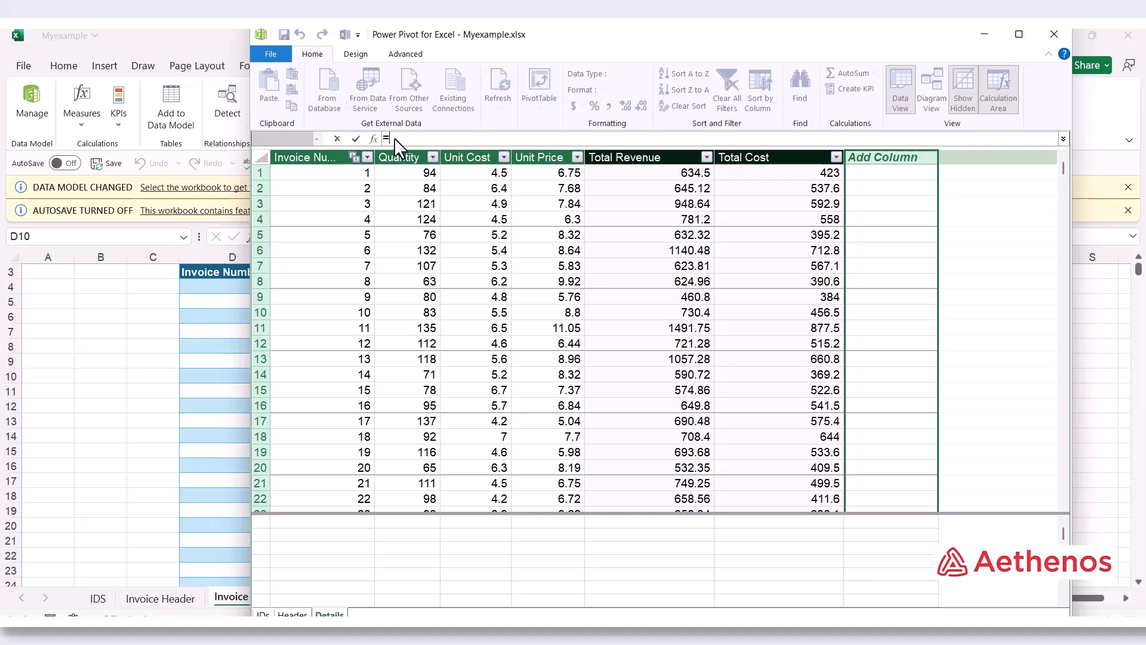
type("det")
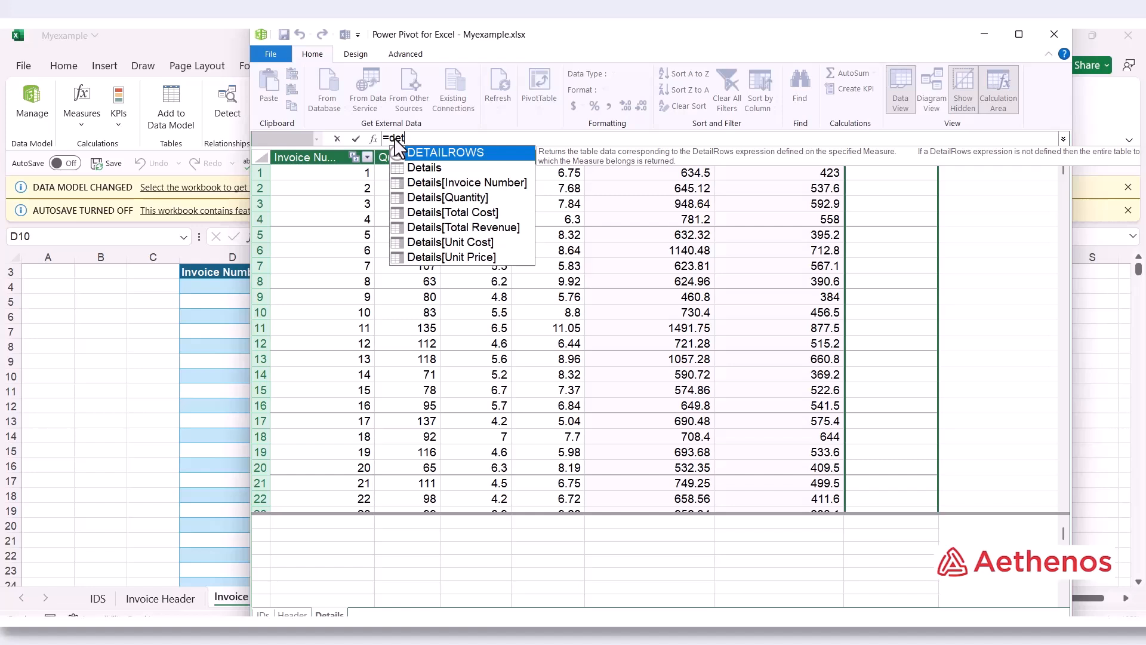
key("Down")
key("Down")
key("Down")
key("Down")
key("Down")
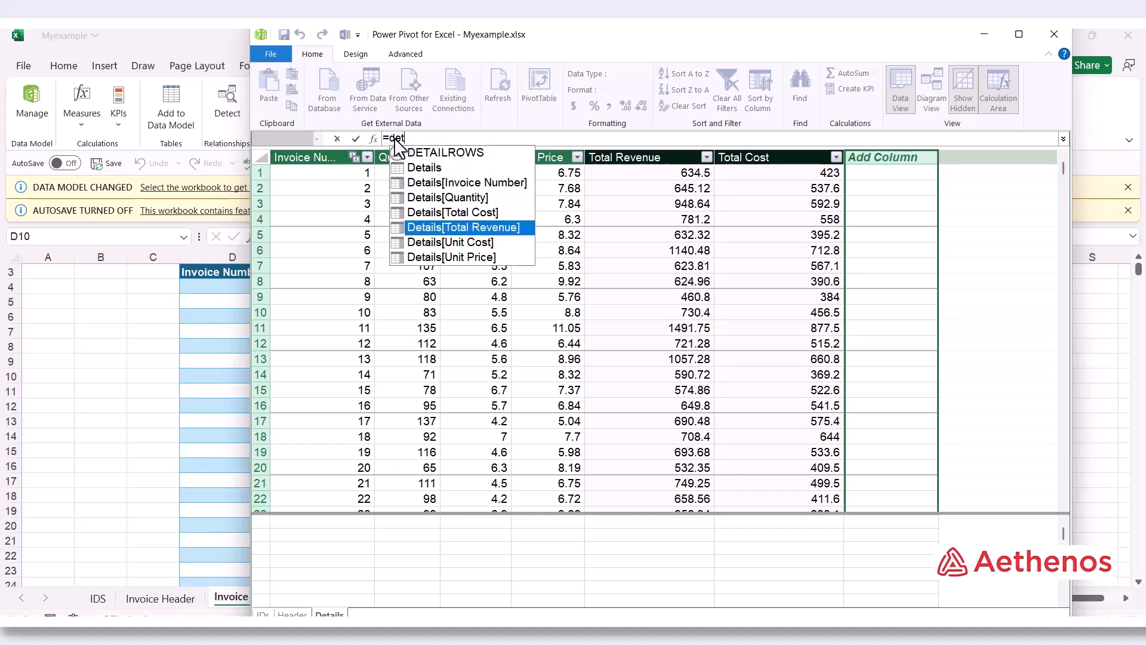
key("Down")
key("Down")
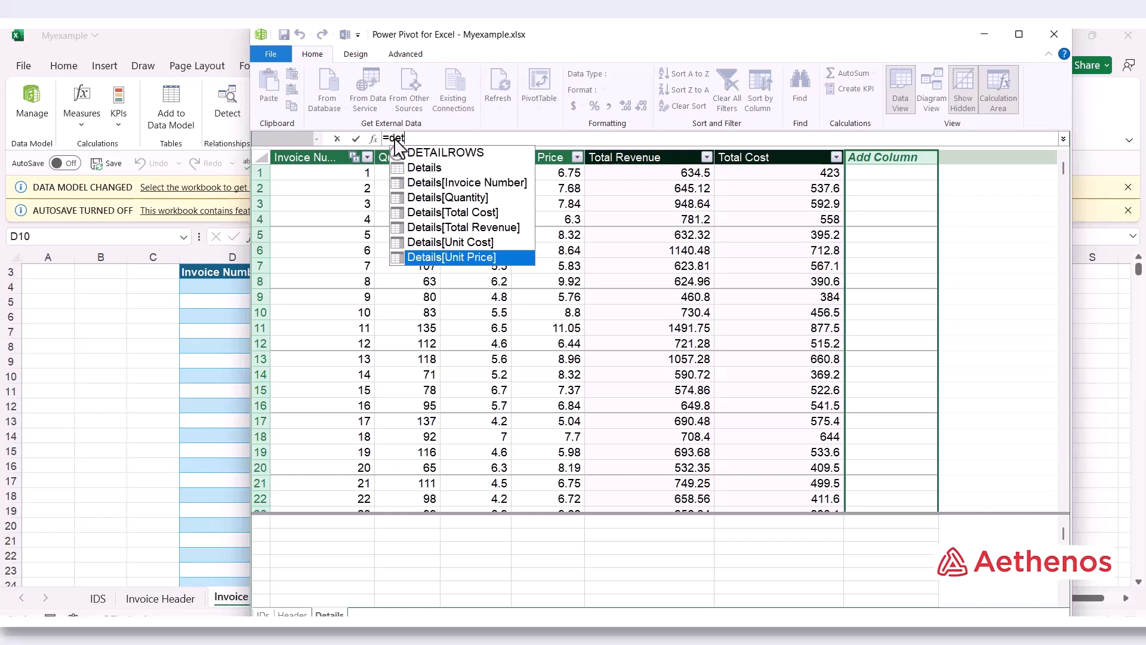
key("Up")
key("Up")
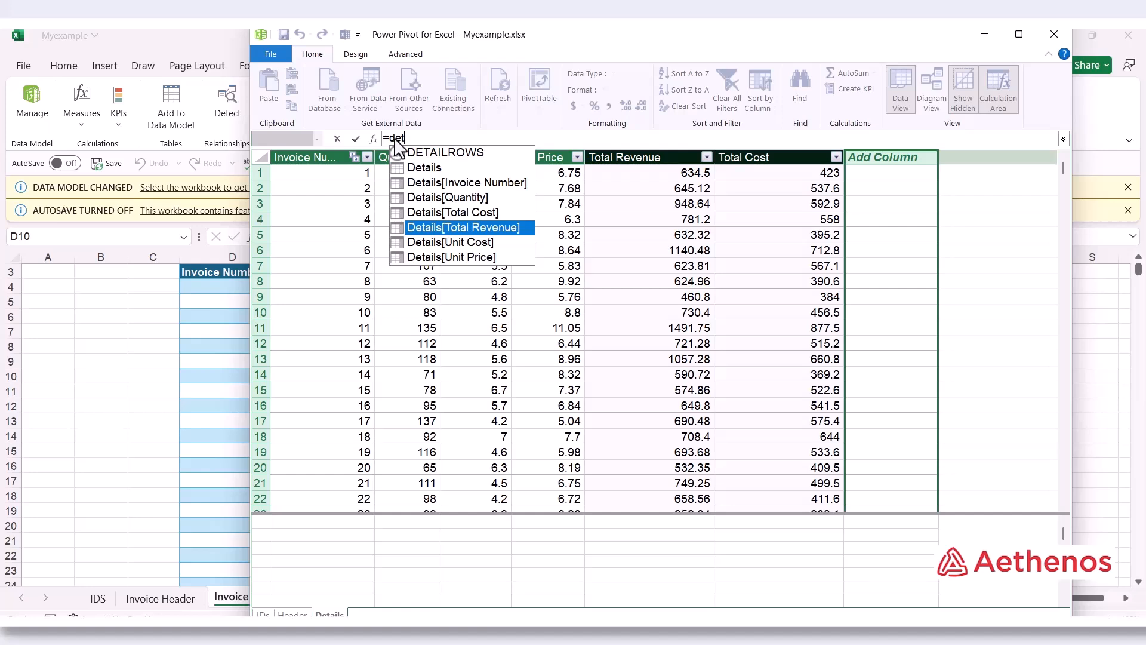
key("Tab")
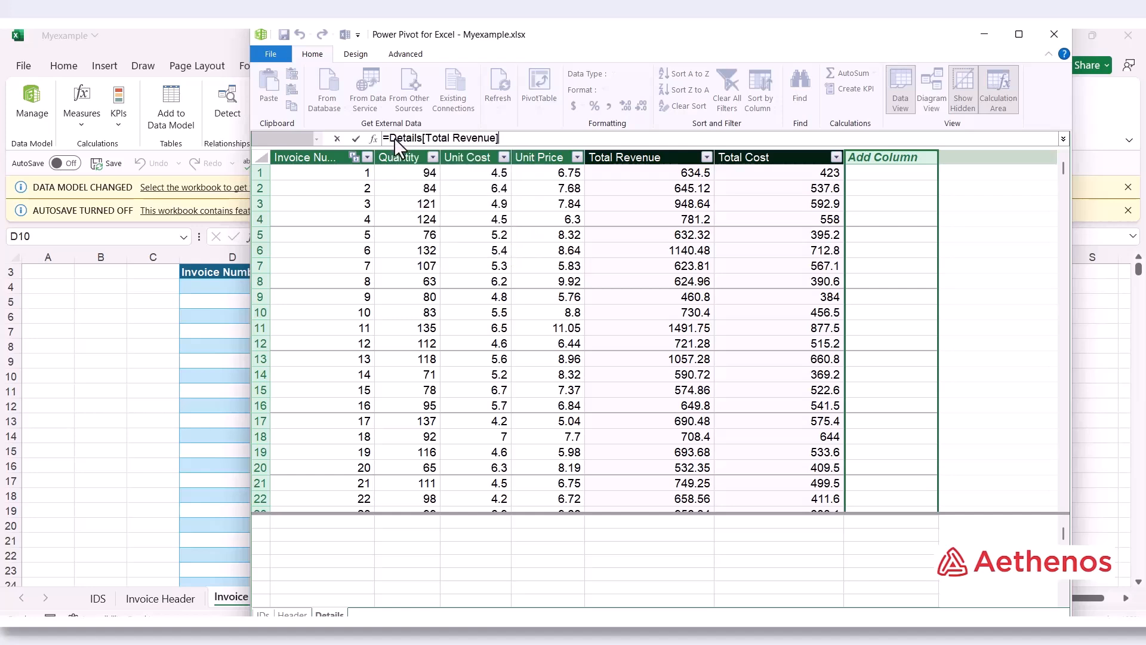
Step: Complete the formula by subtracting Details[Total Cost] from the total revenue, and commit the column
type("-det")
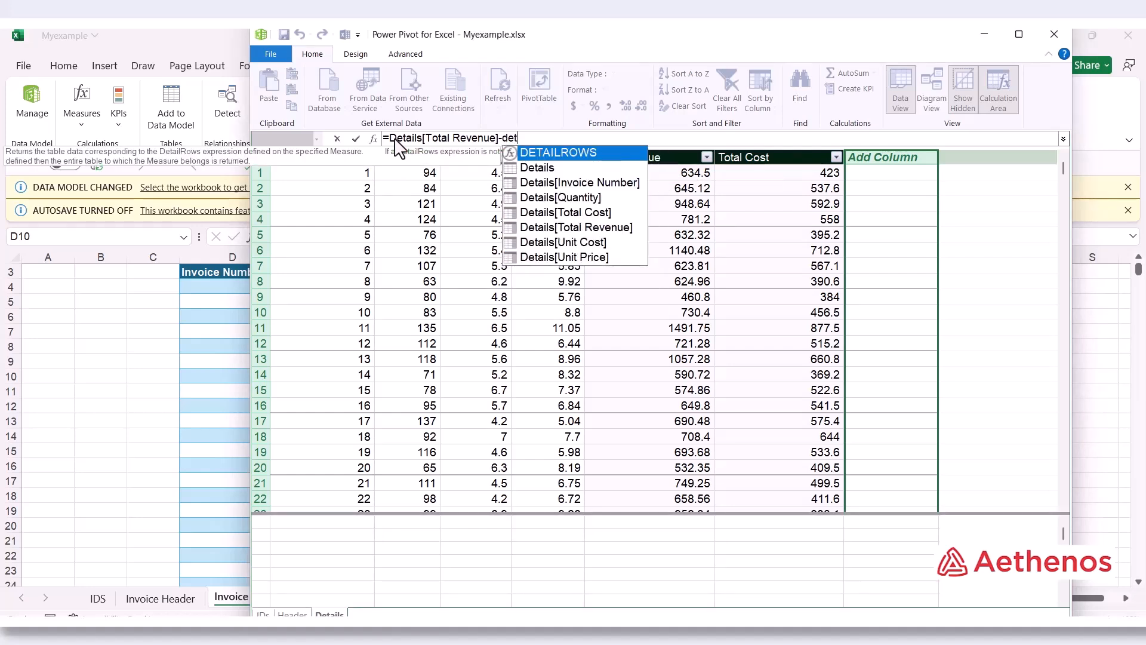
key("Down")
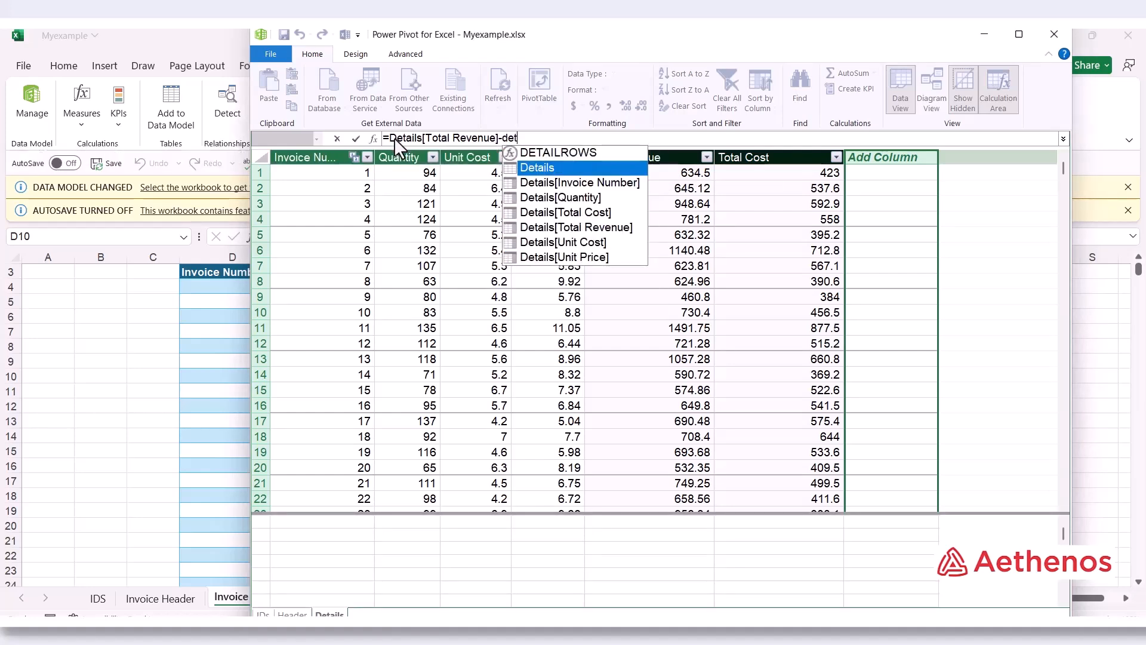
key("Down")
key("Down")
key("Down")
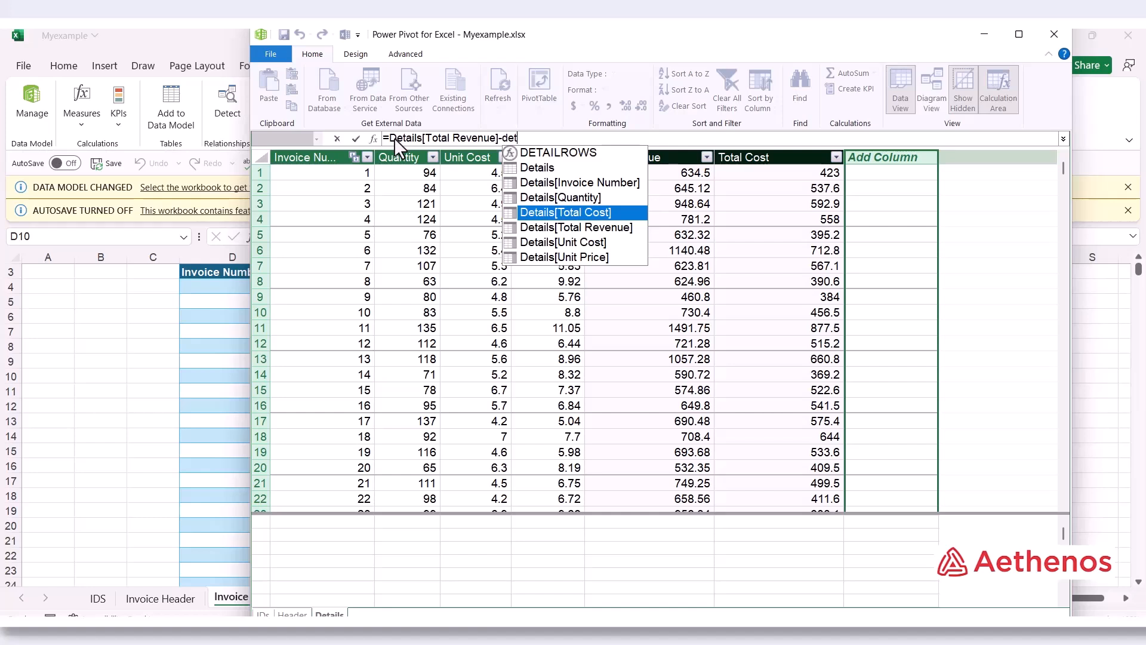
key("Tab")
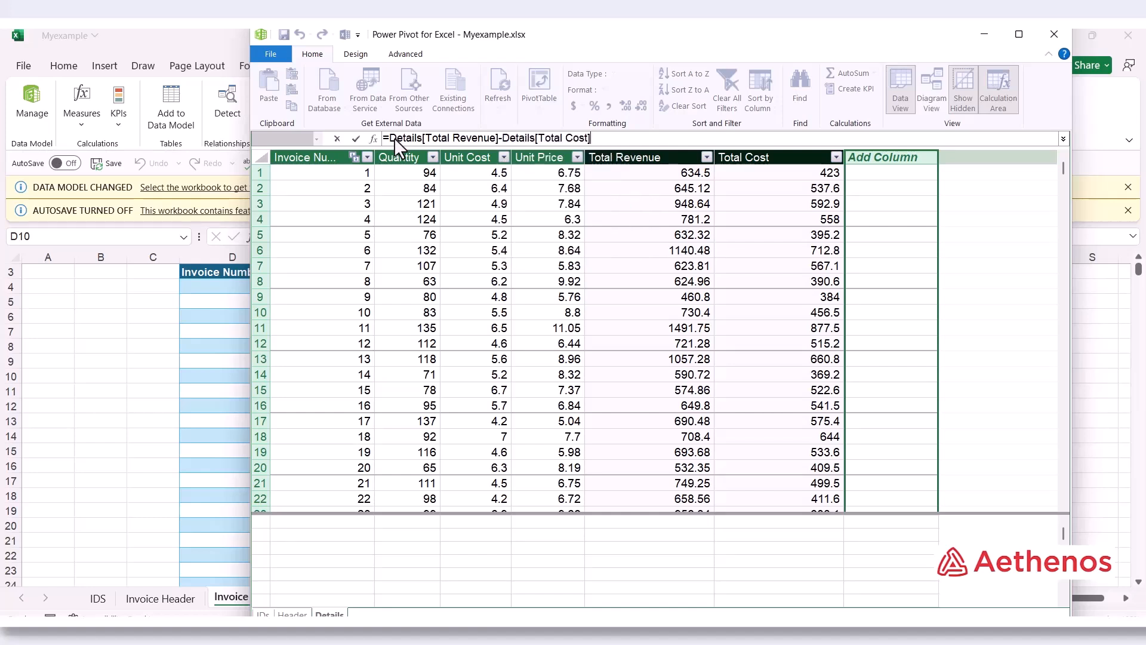
key("Return")
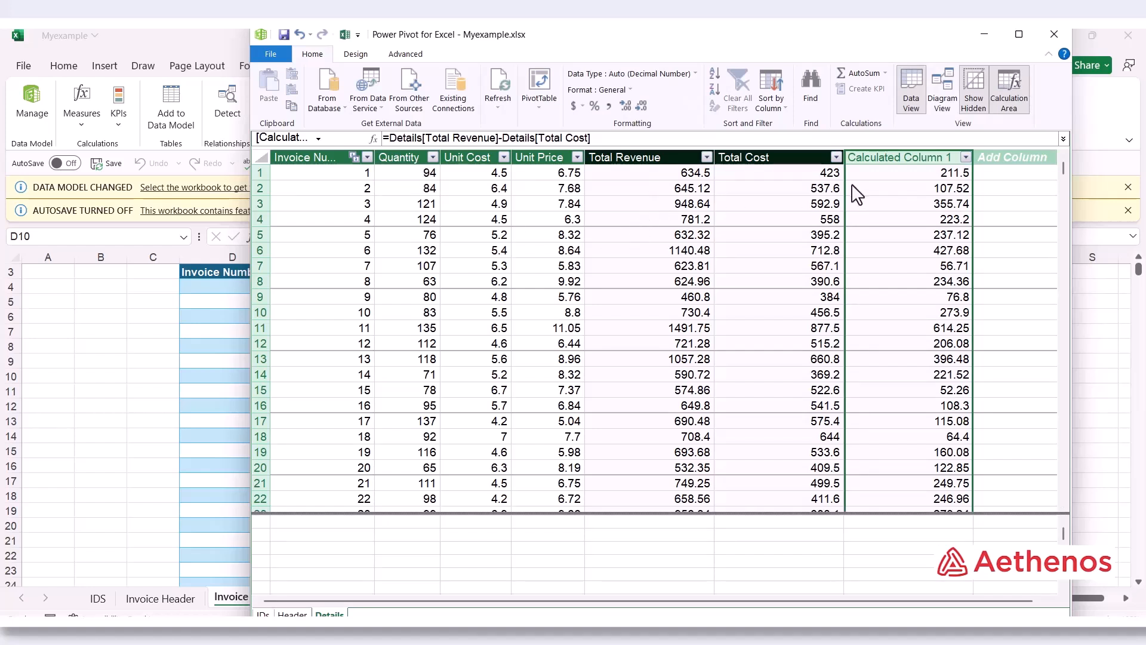
Step: Rename the new revenue minus cost column in the Details table as Toatal Profit
double_click(872, 156)
type("T")
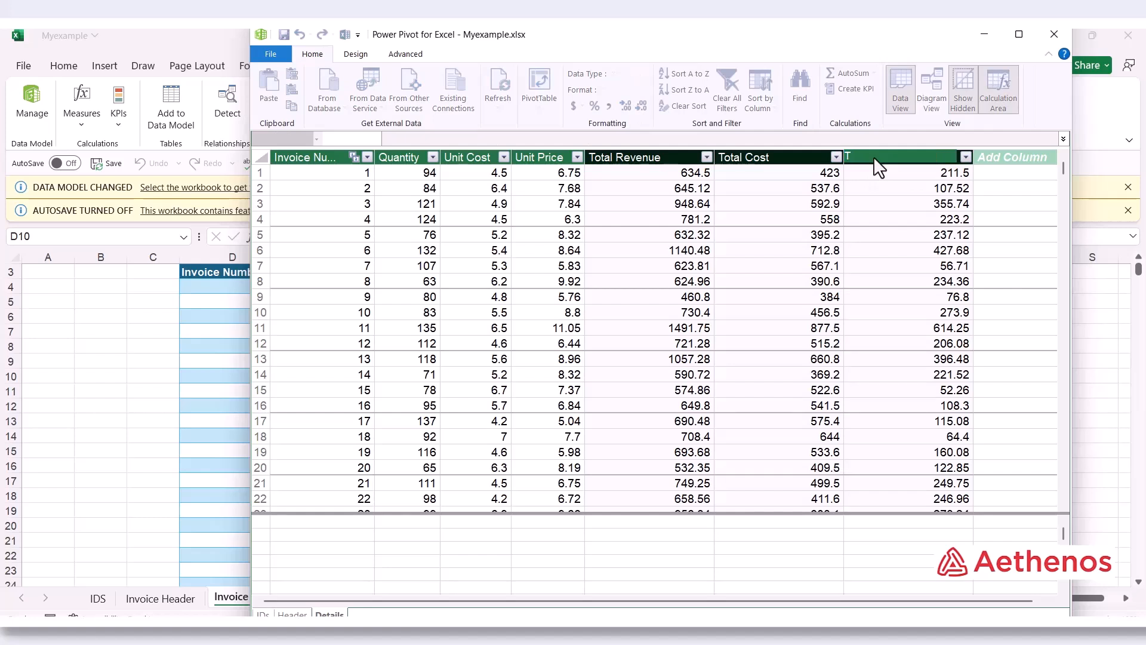
type("oatal Profit")
key("Return")
left_click(873, 248)
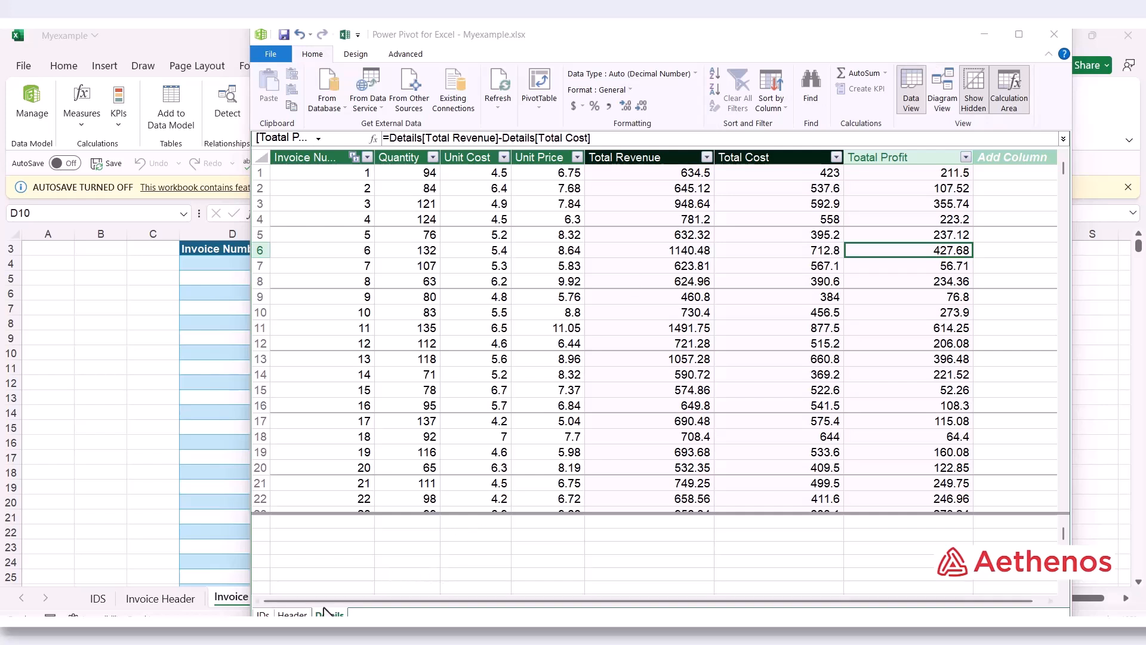
Step: Reorder the data model tables so Header follows Details, and switch to the Invoice Header sheet of the Excel workbook
left_click_drag(292, 615, 331, 616)
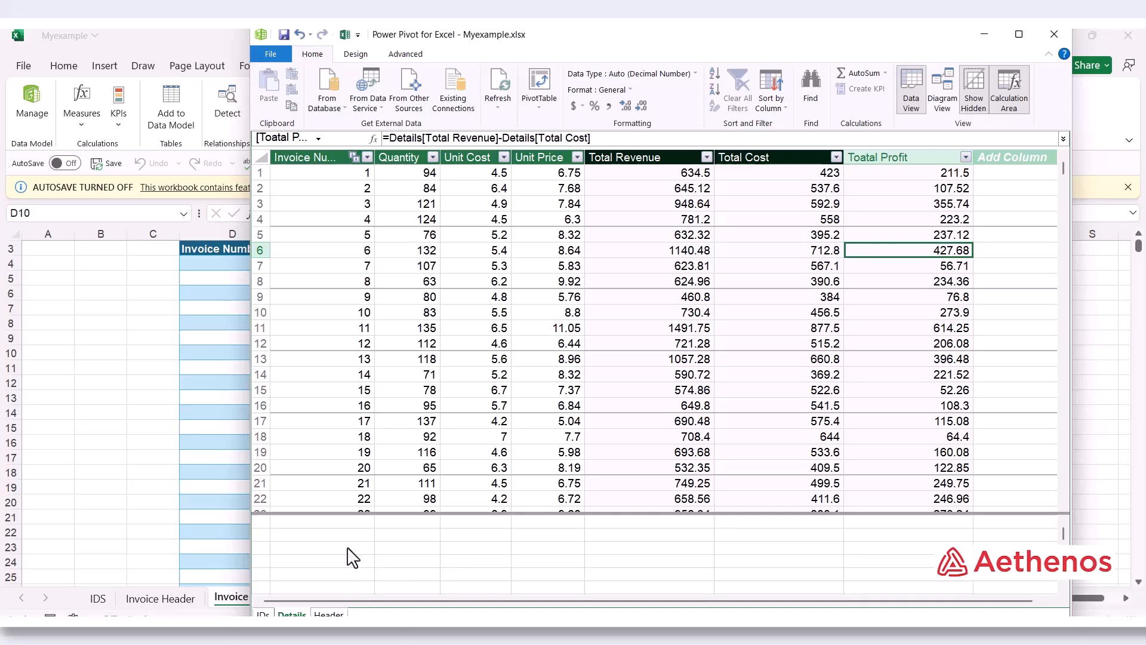
left_click(112, 501)
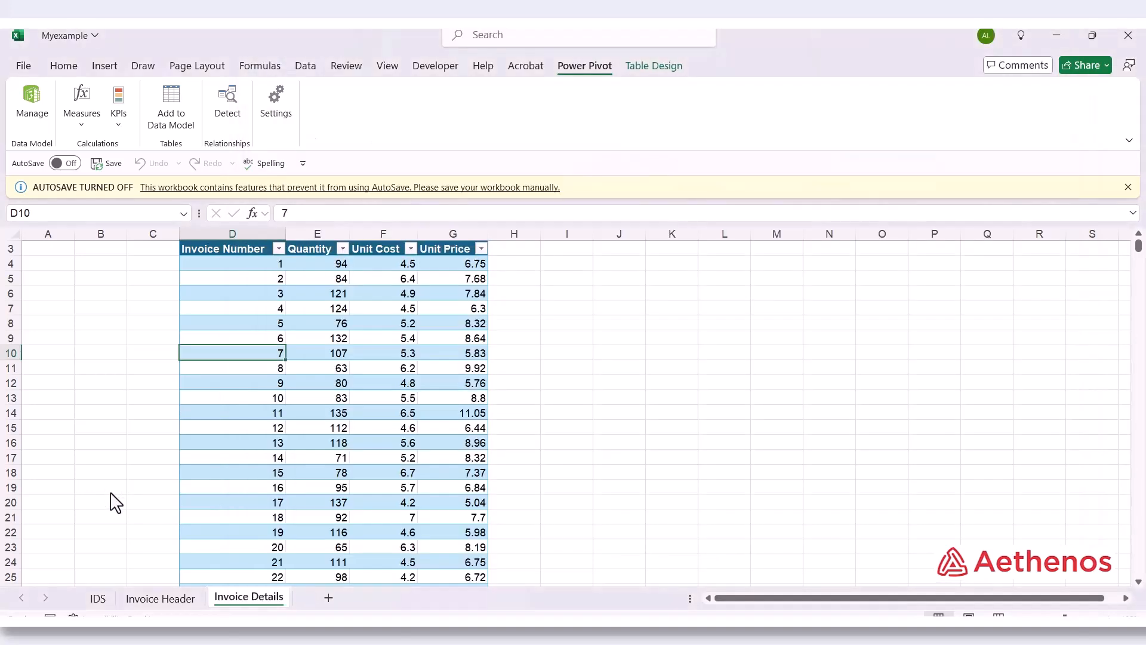
left_click(162, 599)
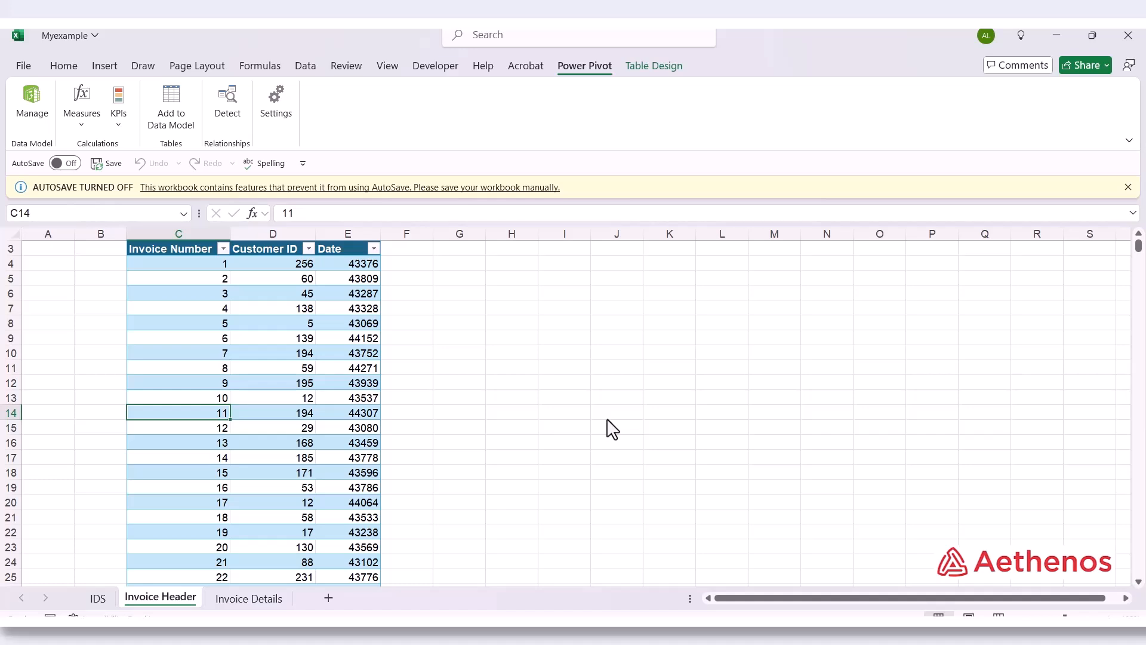
Step: Start a new measure assigned to the Header table and name it Total Sales
left_click(86, 117)
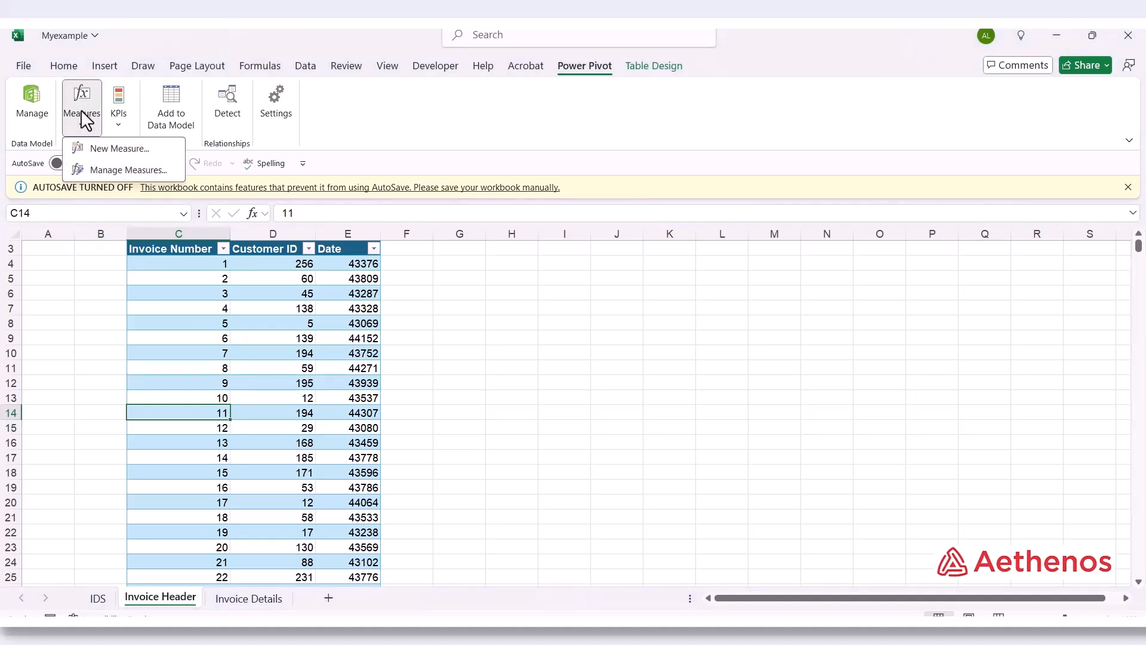
left_click(100, 152)
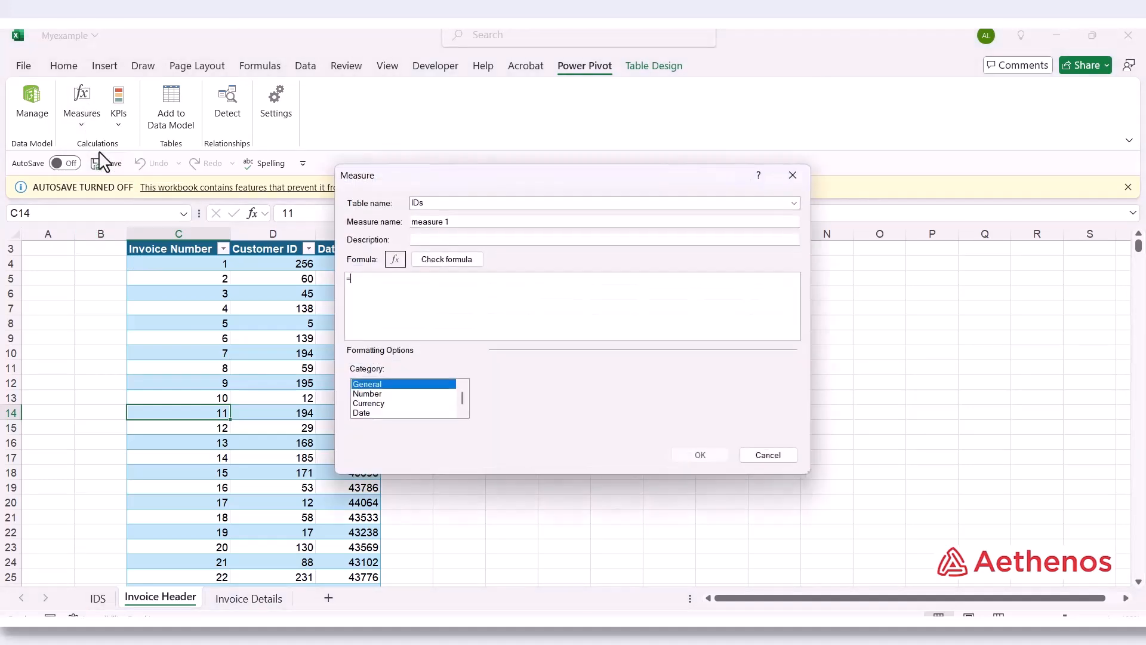
left_click_drag(495, 187, 734, 245)
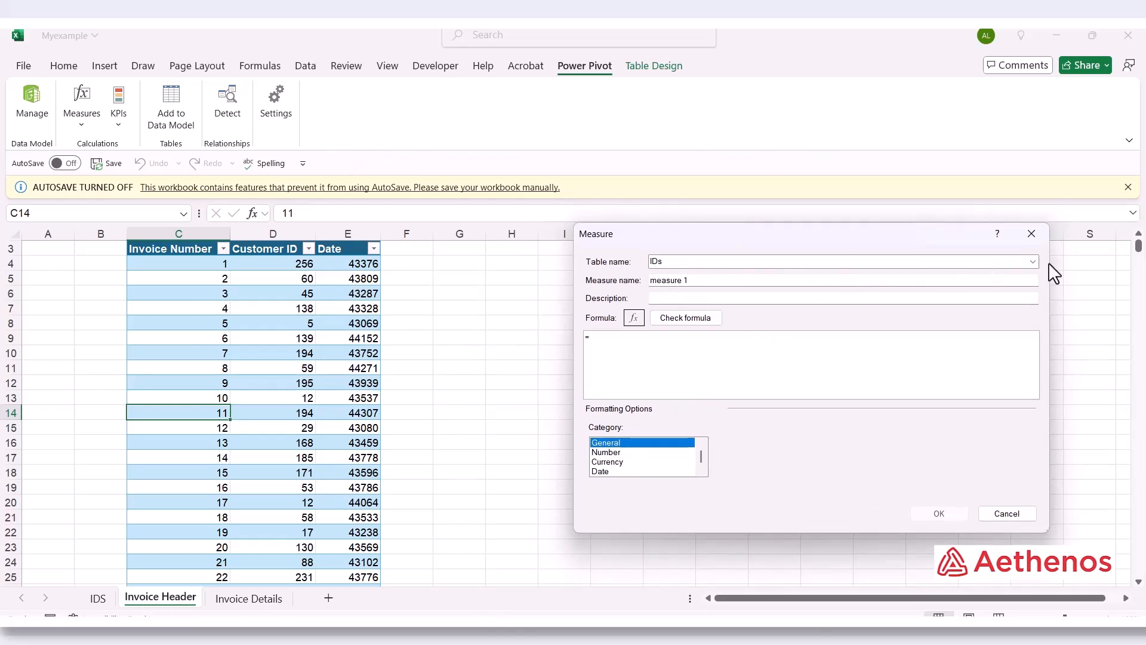
left_click(1032, 262)
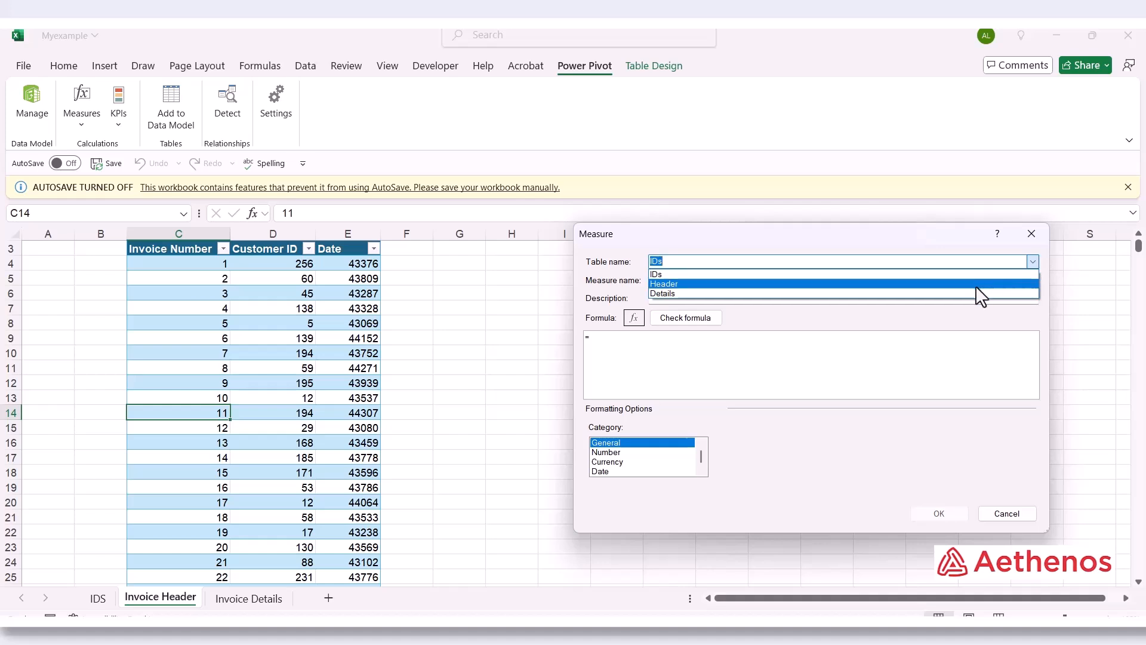
left_click(975, 285)
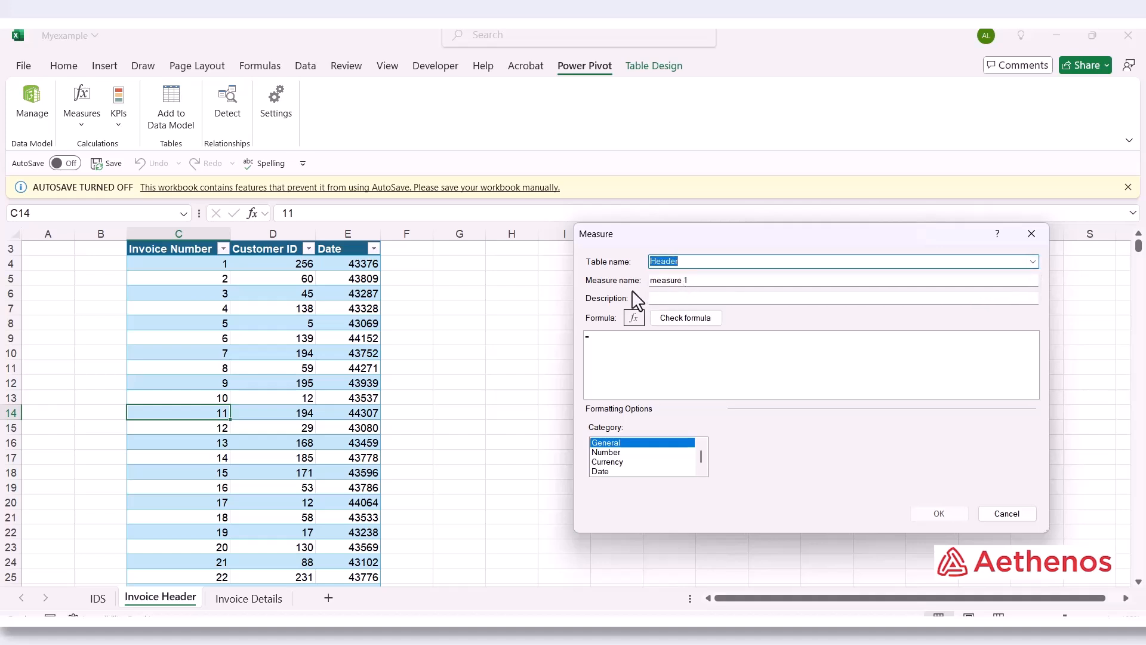
left_click(698, 285)
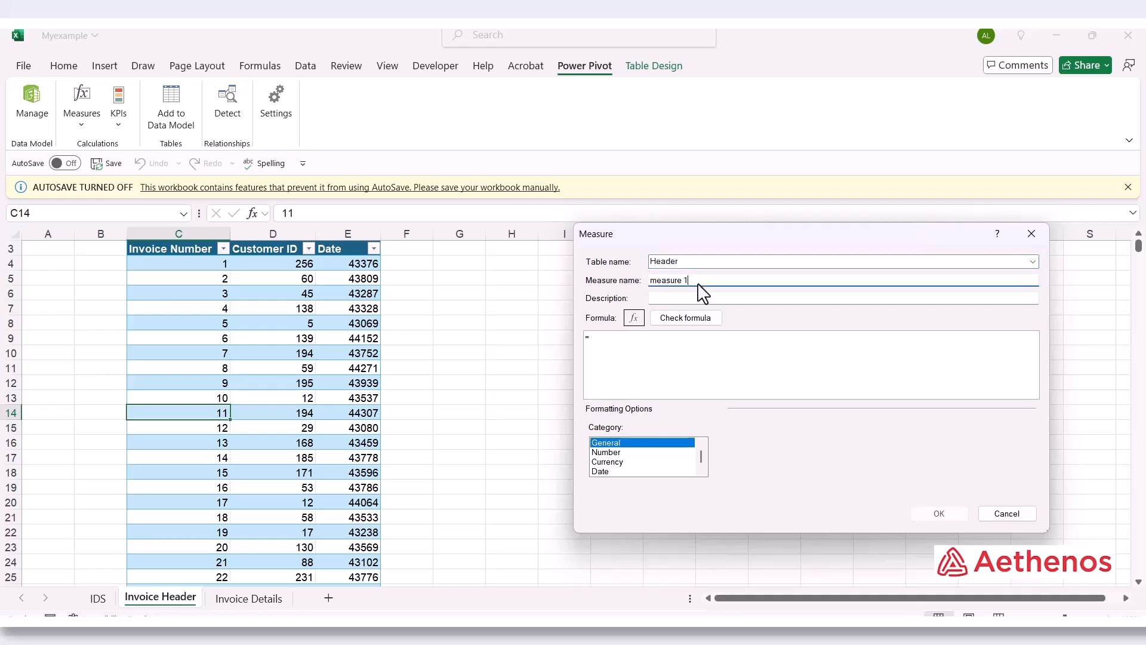
left_click_drag(697, 285, 663, 283)
type("Total Sales")
Step: Enter the formula =SUM([Sales Value]) for the Total Sales measure and create it
left_click(600, 346)
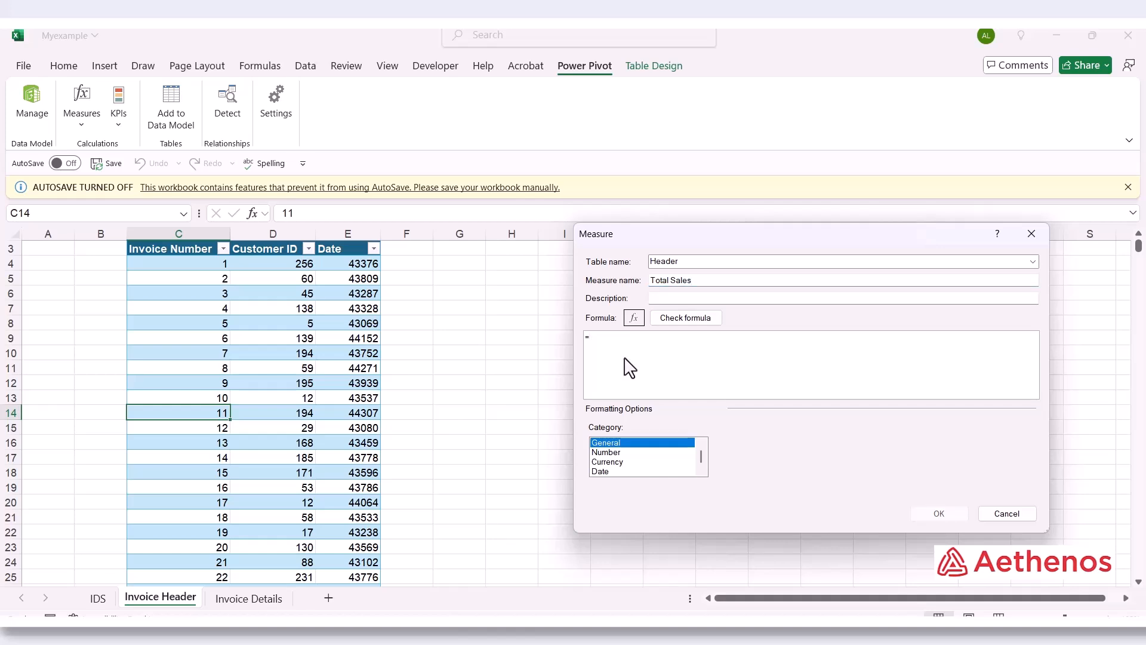
type("sum")
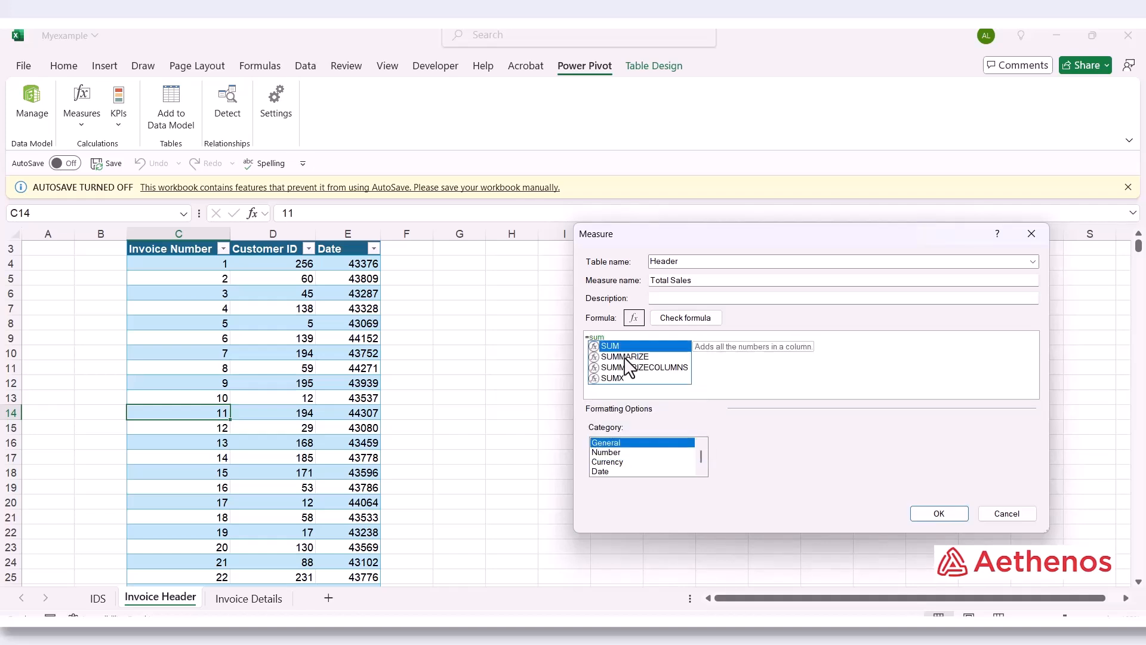
key("Tab")
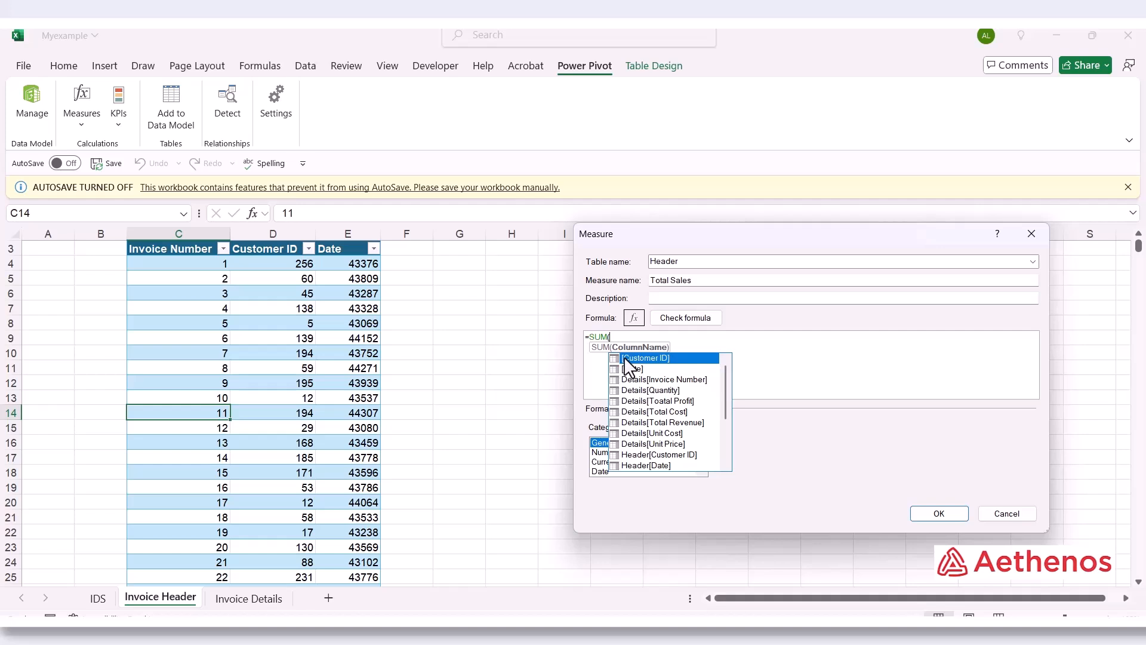
key("Down")
key("Down")
key("Down")
key("Down")
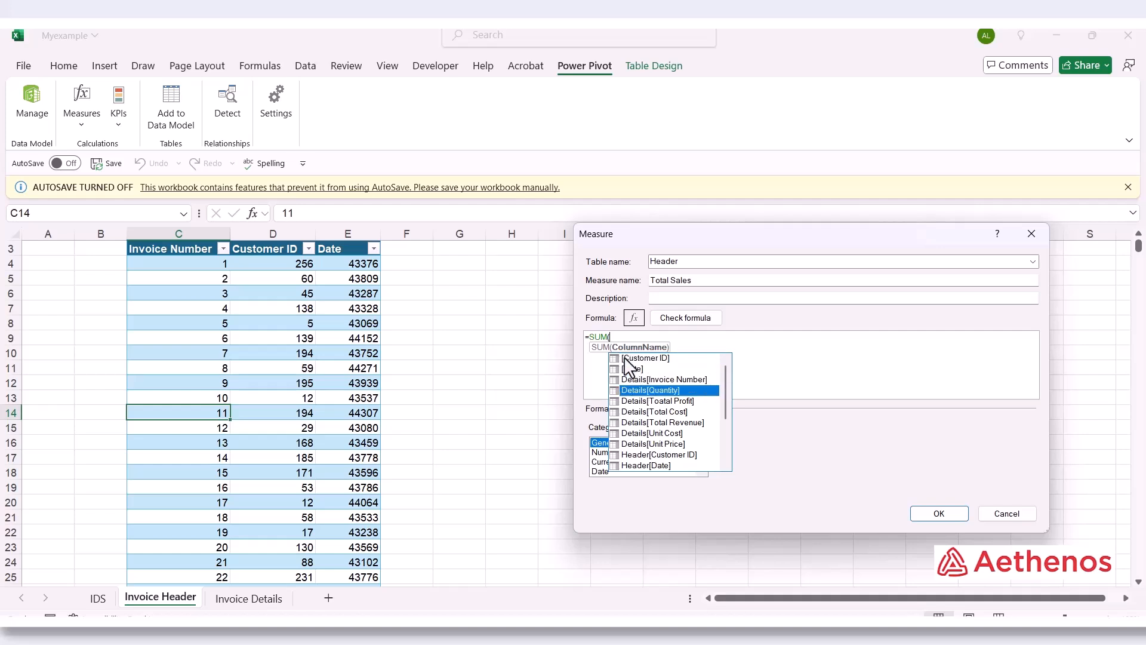
key("Down")
key("Down")
key("Down")
key("Down")
key("Down")
key("Down")
key("Down")
key("Down")
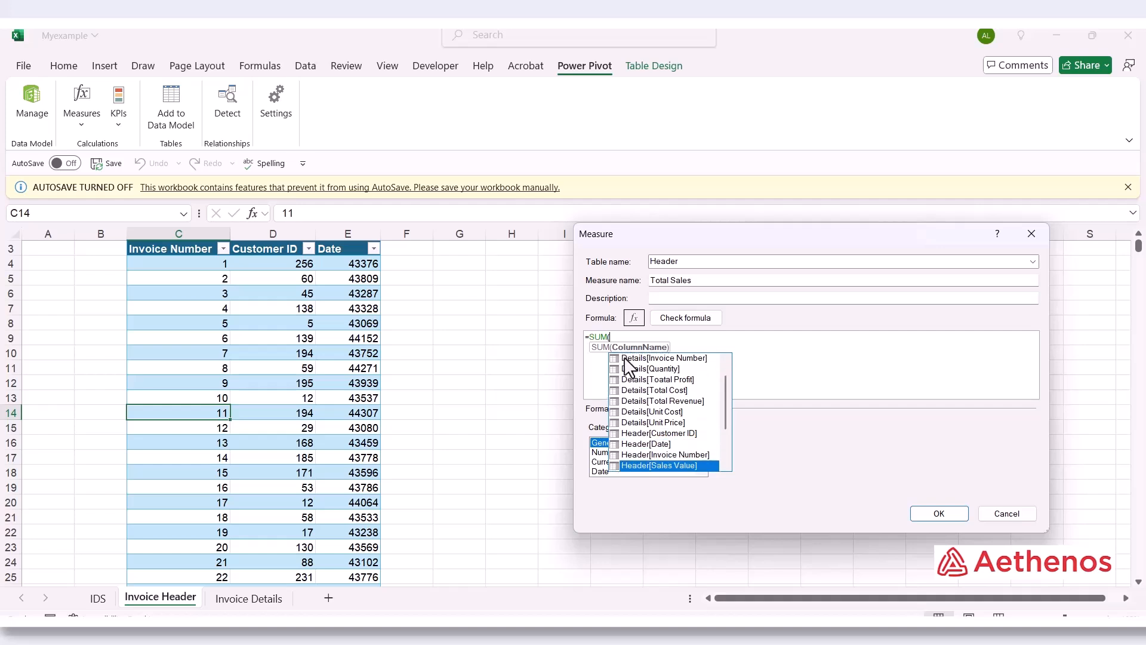
key("Down")
key("Down")
key("Down")
key("Down")
key("Down")
key("Down")
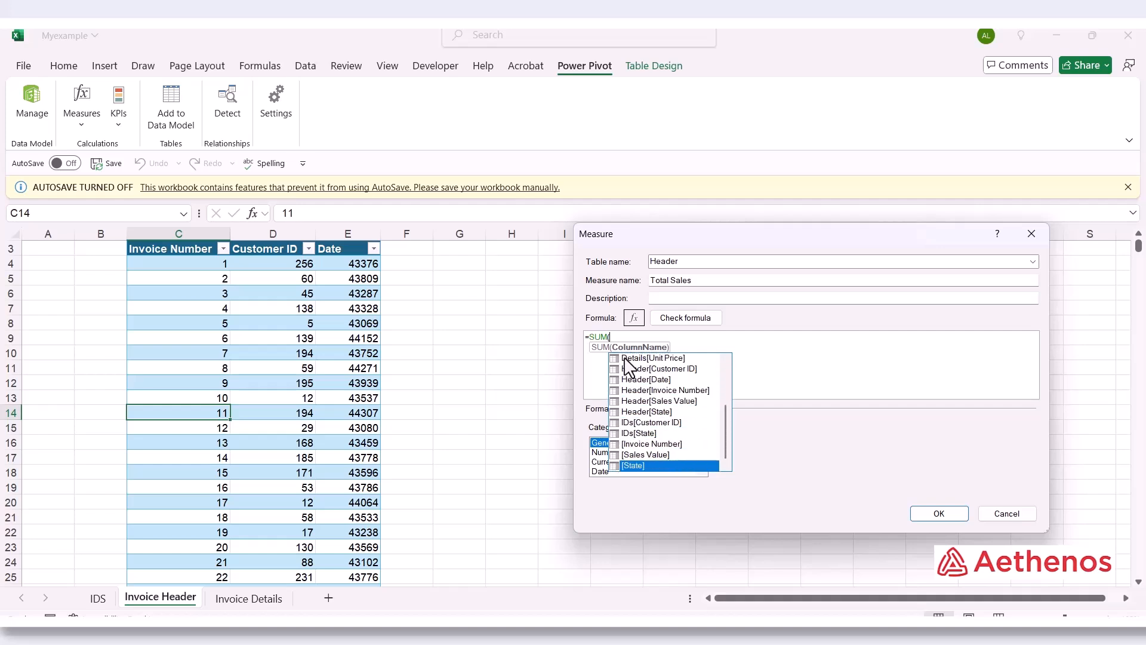
key("Up")
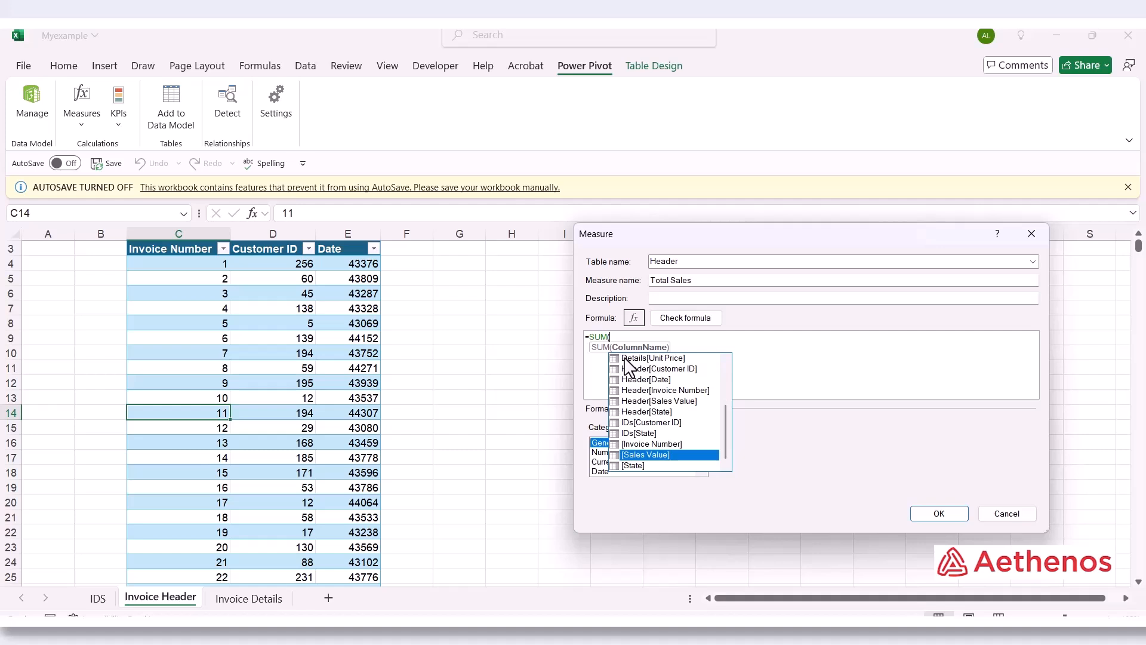
double_click(653, 458)
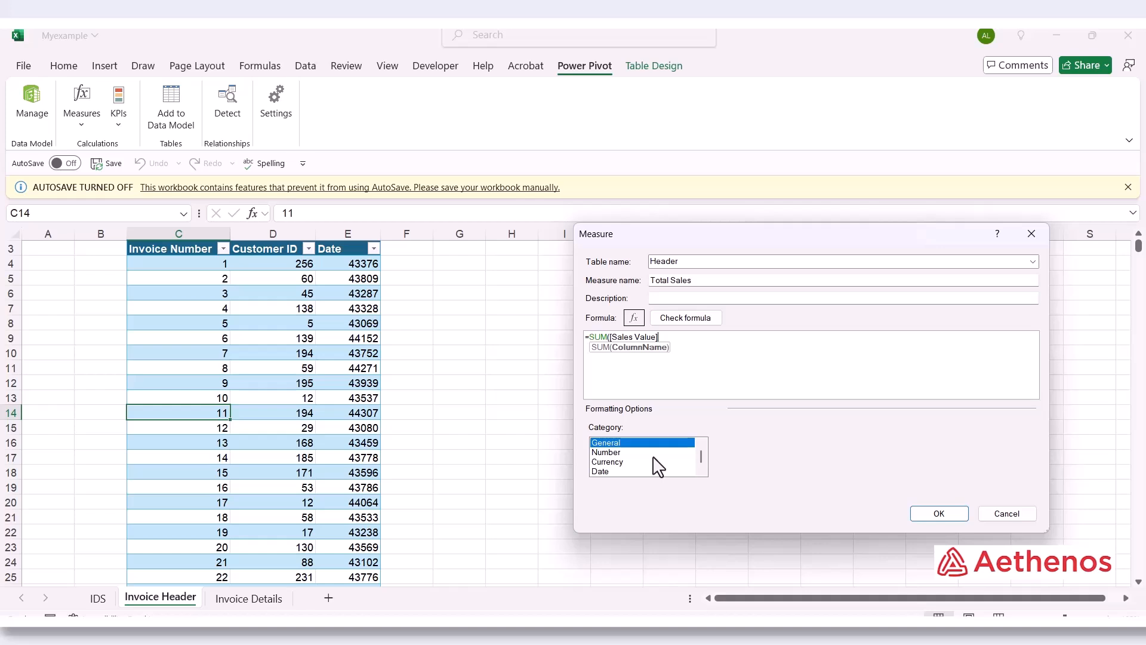
type(")")
left_click(938, 514)
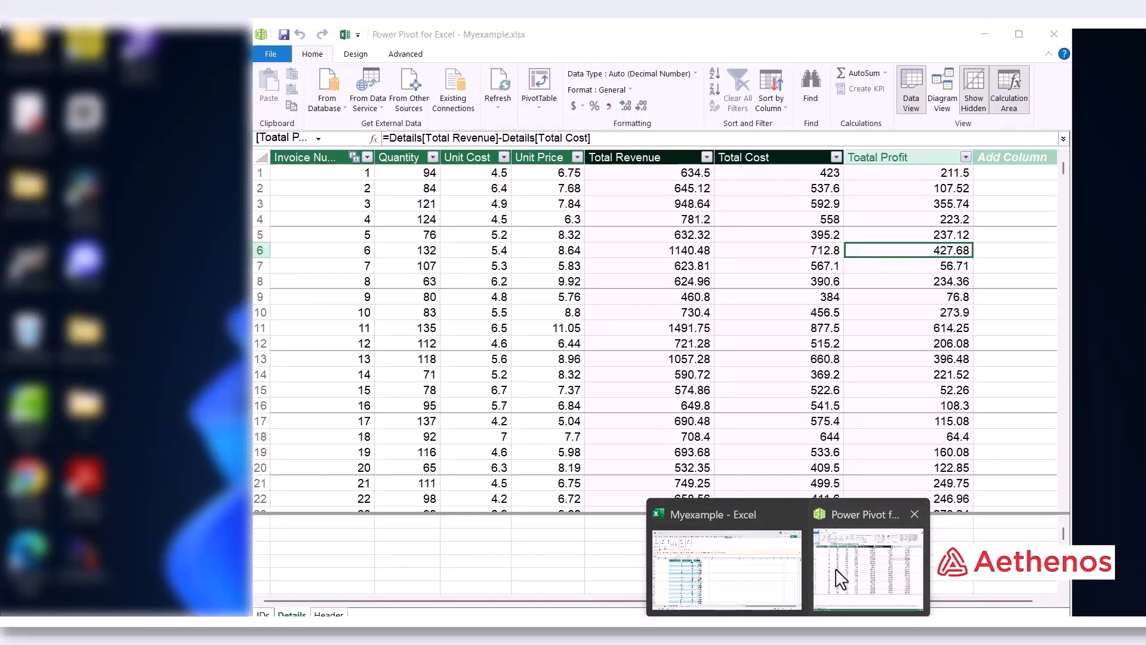
Step: Switch to the Power Pivot window, show the Header table, and widen its Invoice Number column to fit the Total Sales measure
left_click(840, 578)
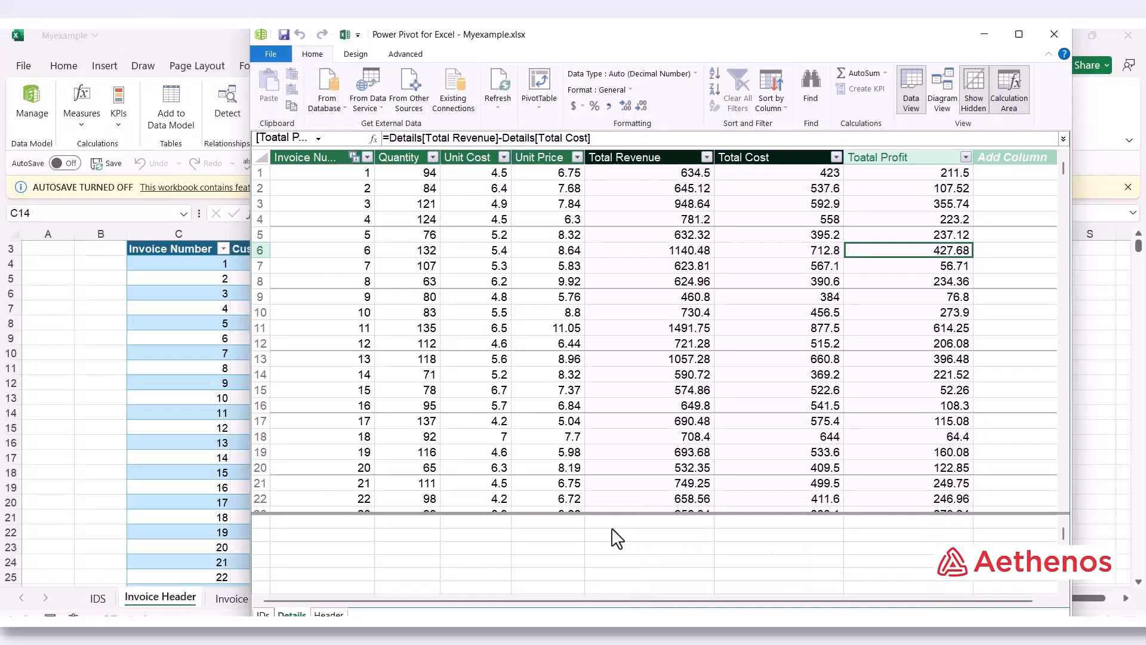
key("ctrl+Down")
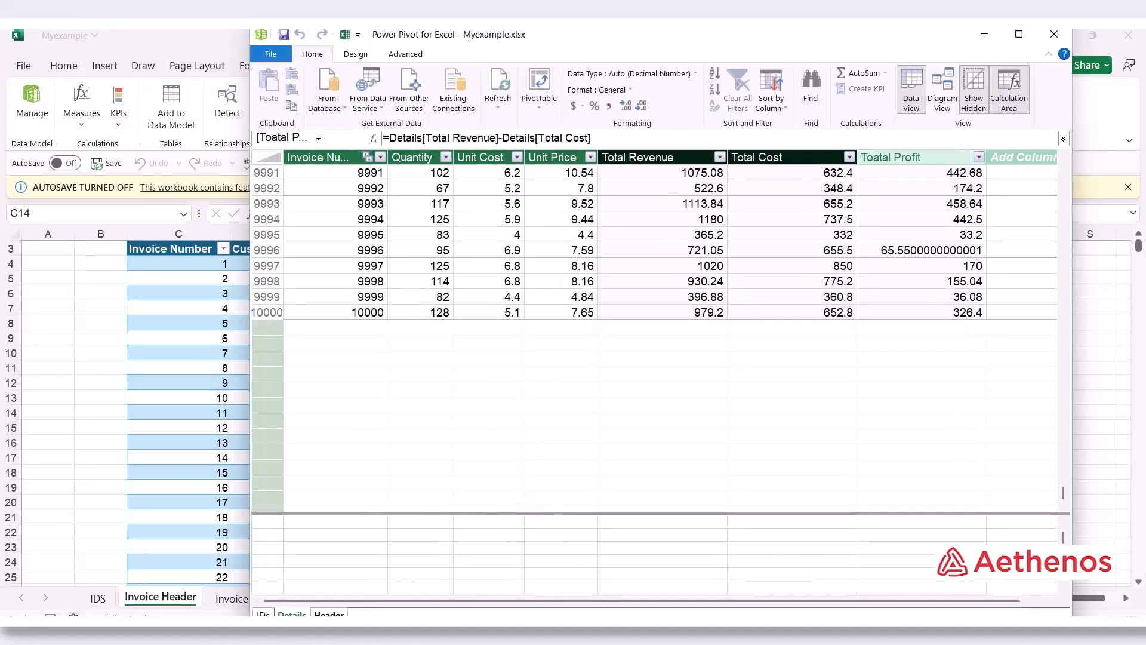
left_click(328, 614)
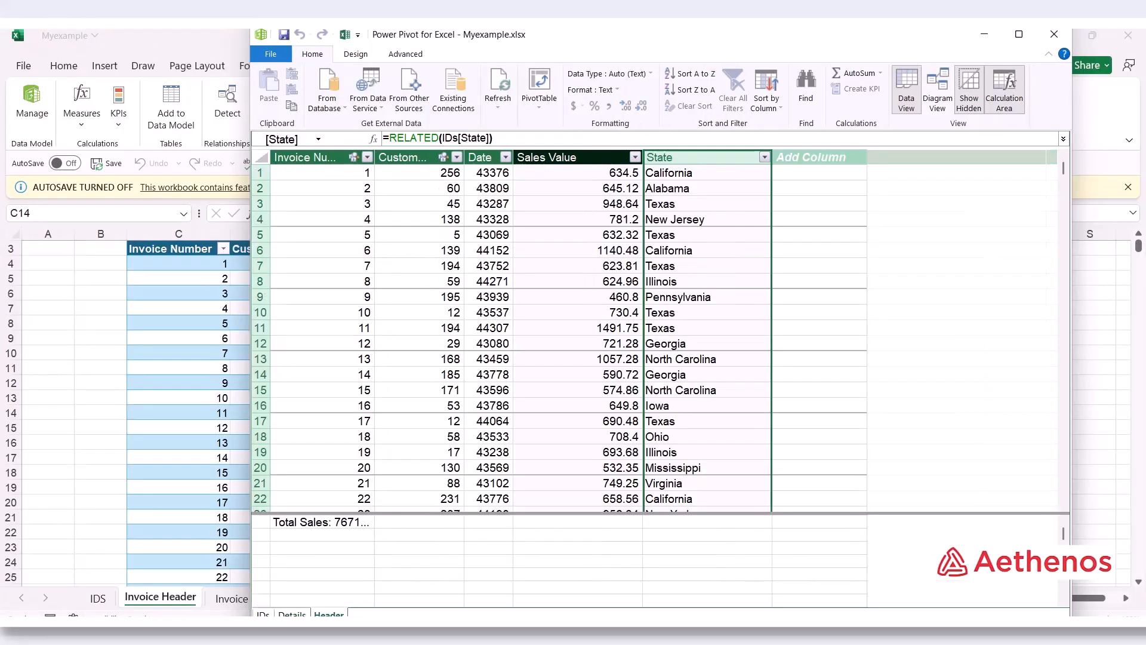
left_click(355, 522)
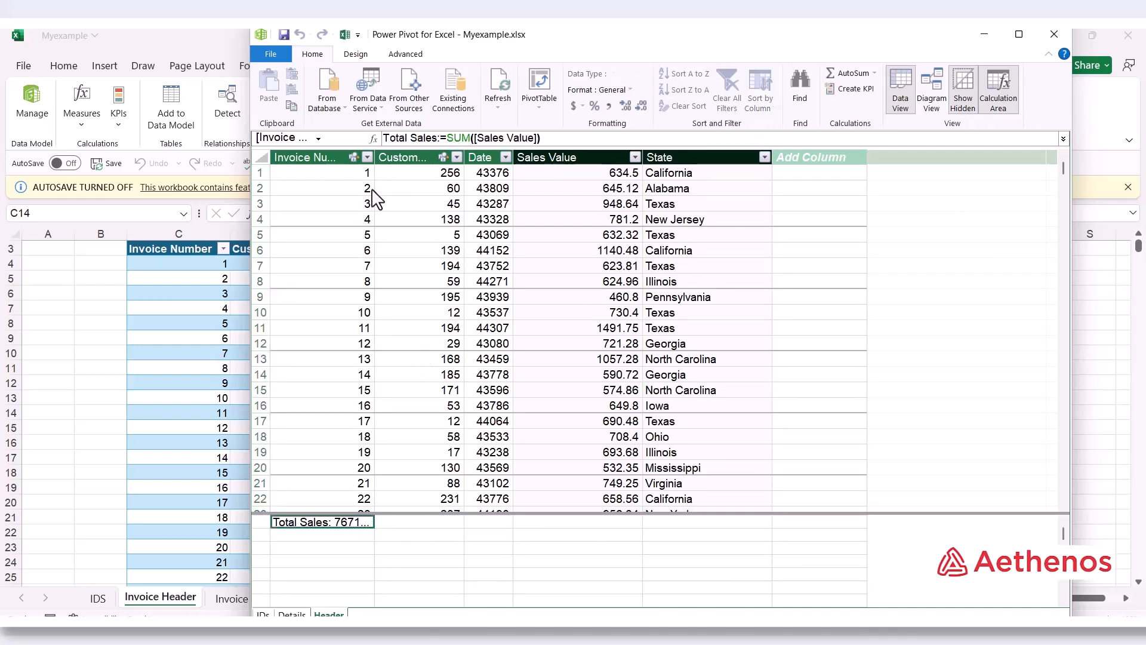
left_click_drag(377, 155, 452, 157)
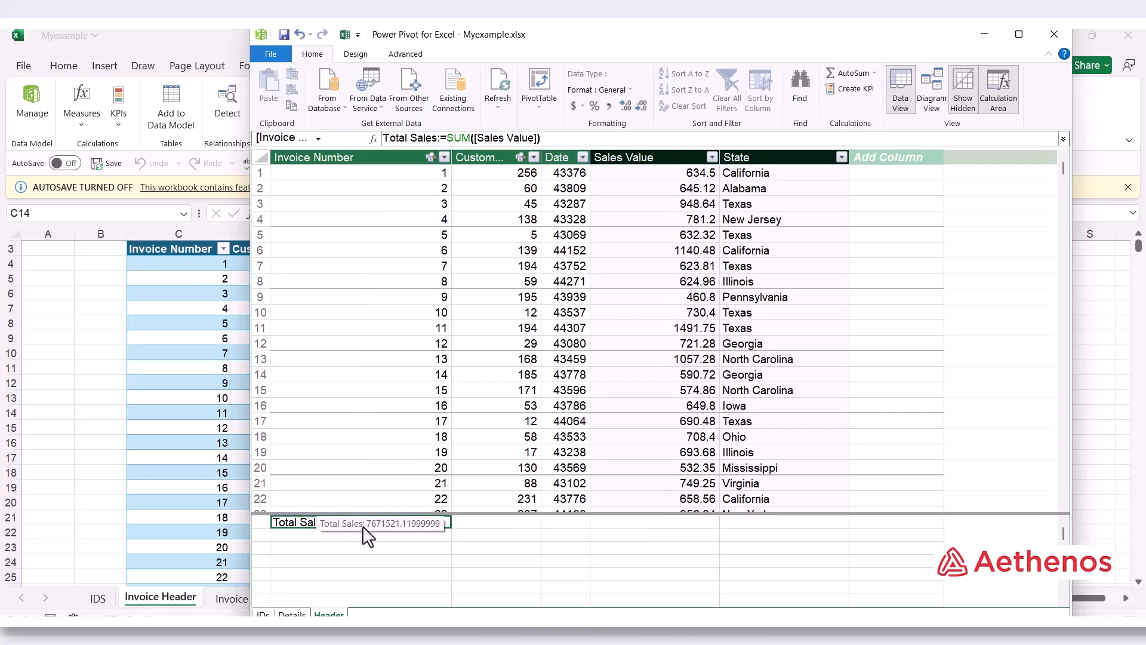
left_click(289, 532)
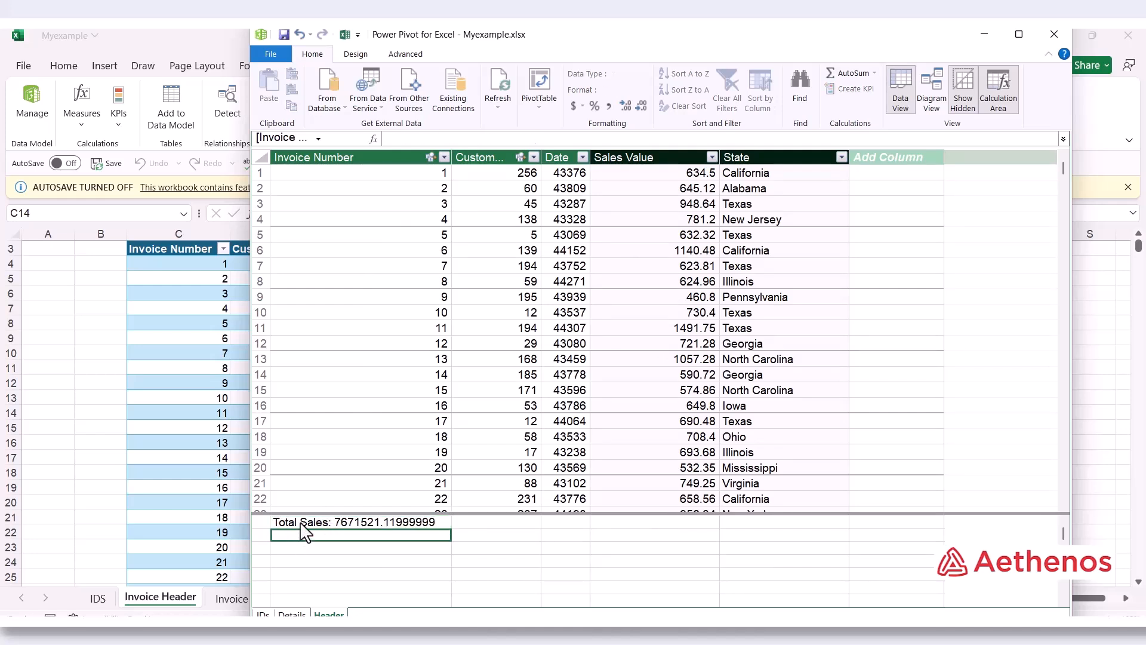
Step: Format the Total Sales measure as a decimal number with 2 decimal places and a thousands separator
left_click(373, 521)
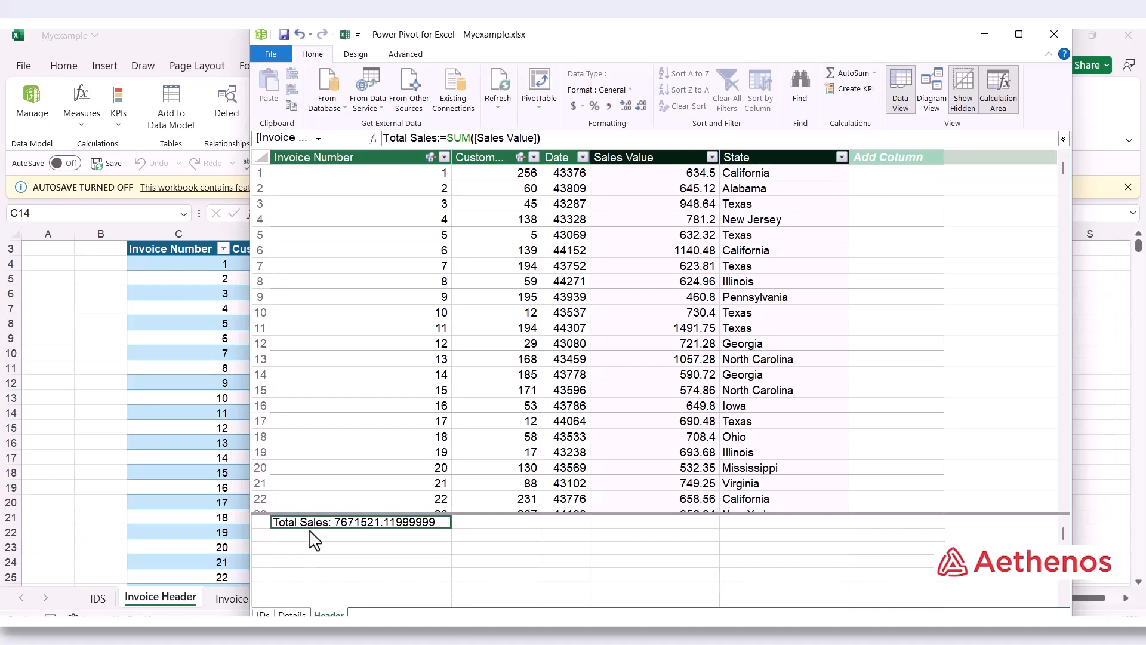
right_click(361, 522)
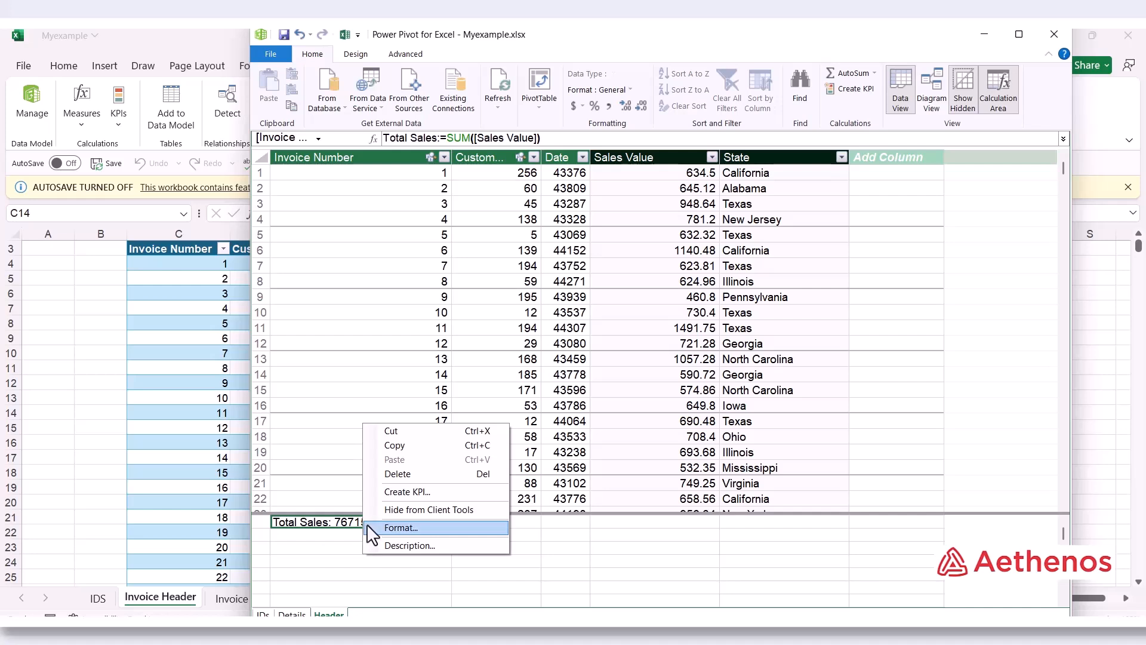
left_click(416, 527)
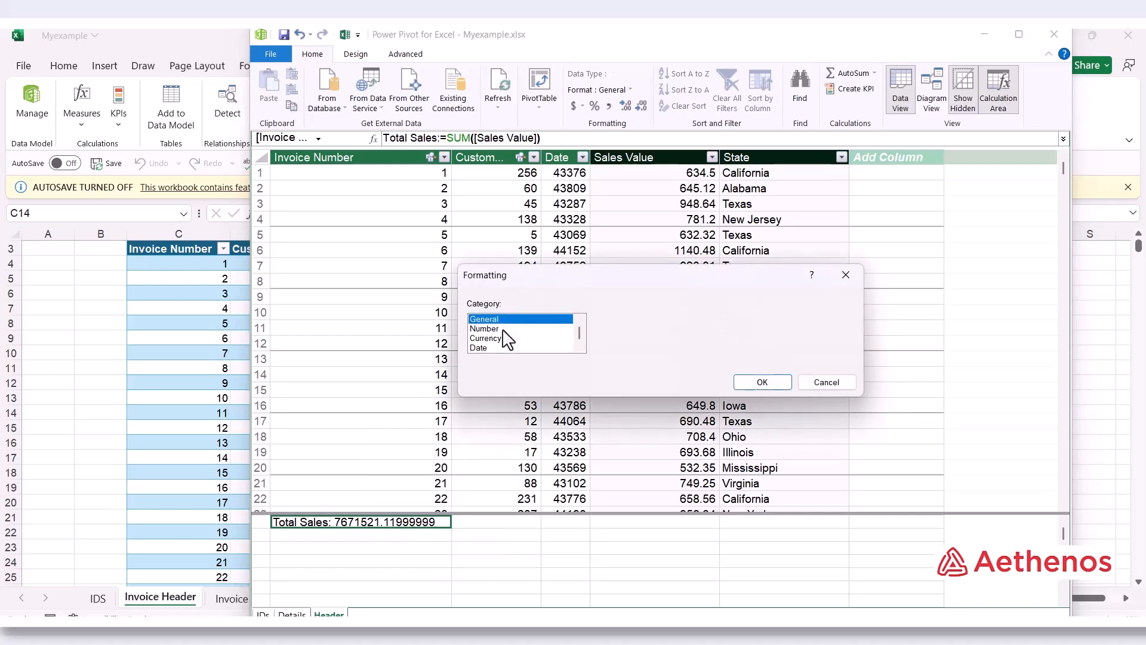
left_click(484, 329)
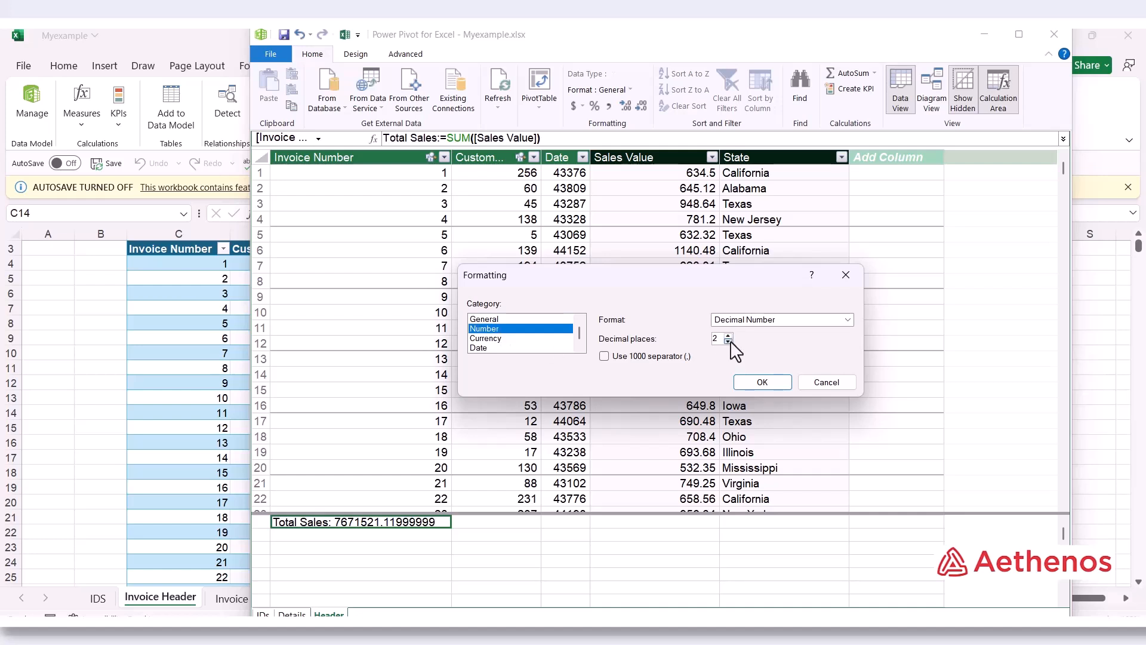
left_click(606, 356)
left_click(761, 381)
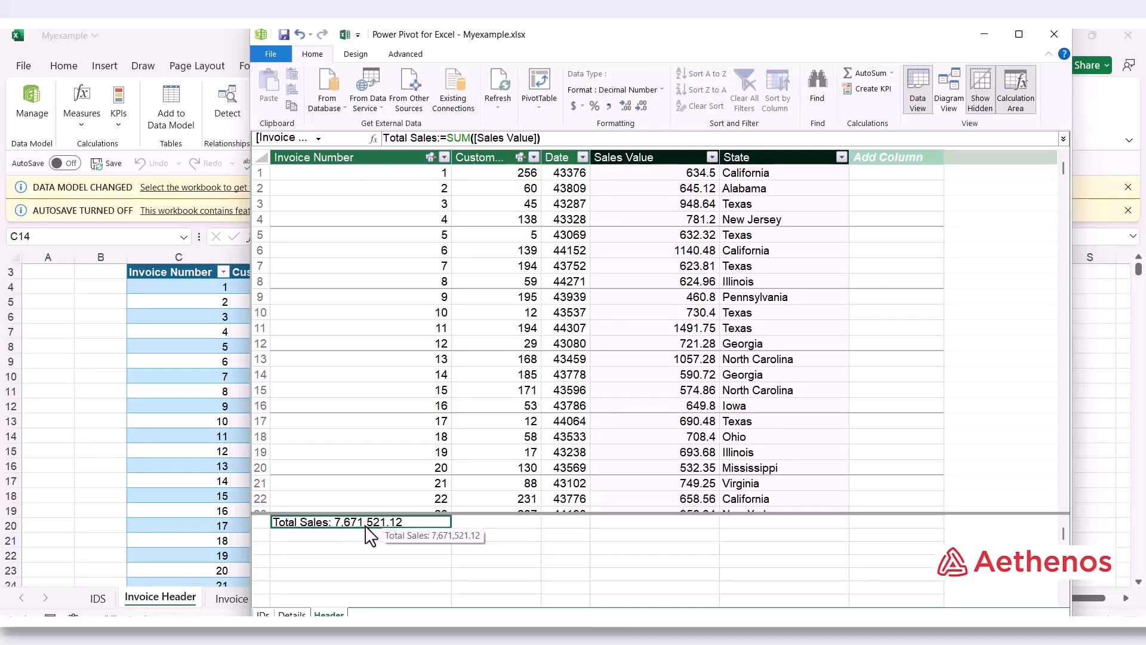
left_click(385, 549)
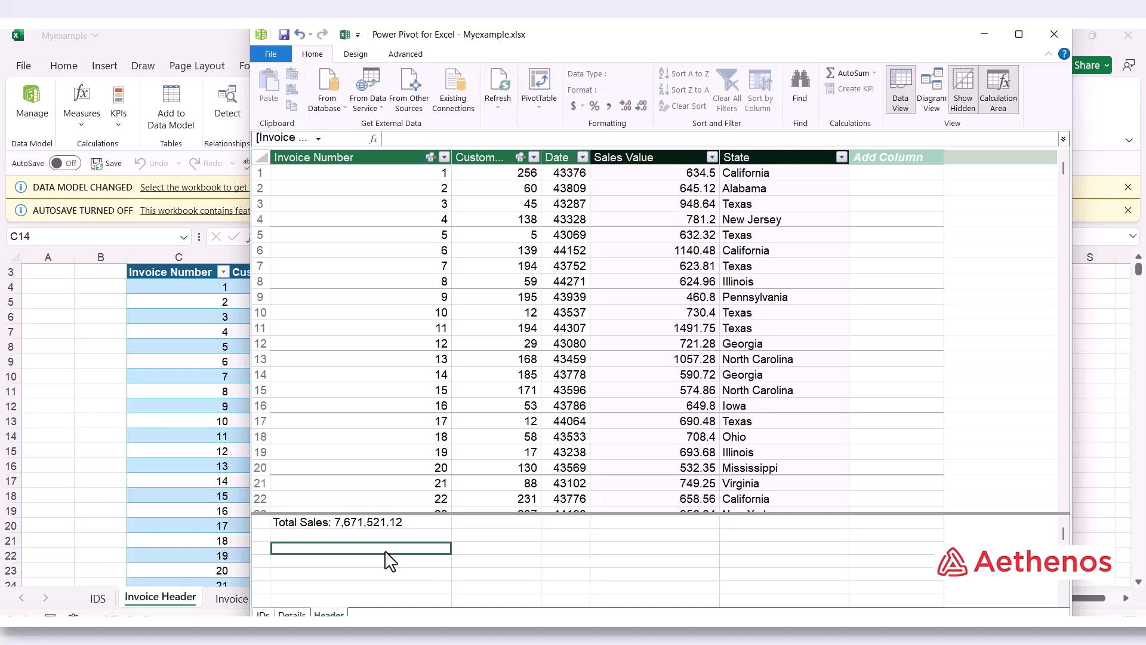
Step: Switch back to the Excel workbook and start a new Header table measure named Number of distinct customers
left_click(148, 456)
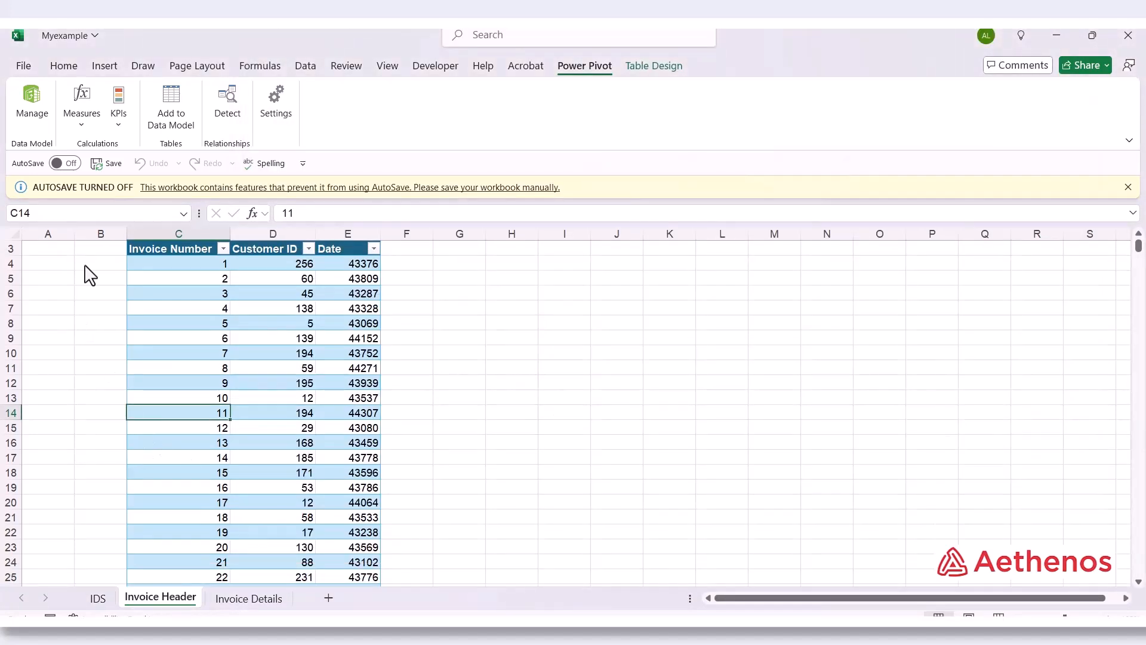
left_click(83, 103)
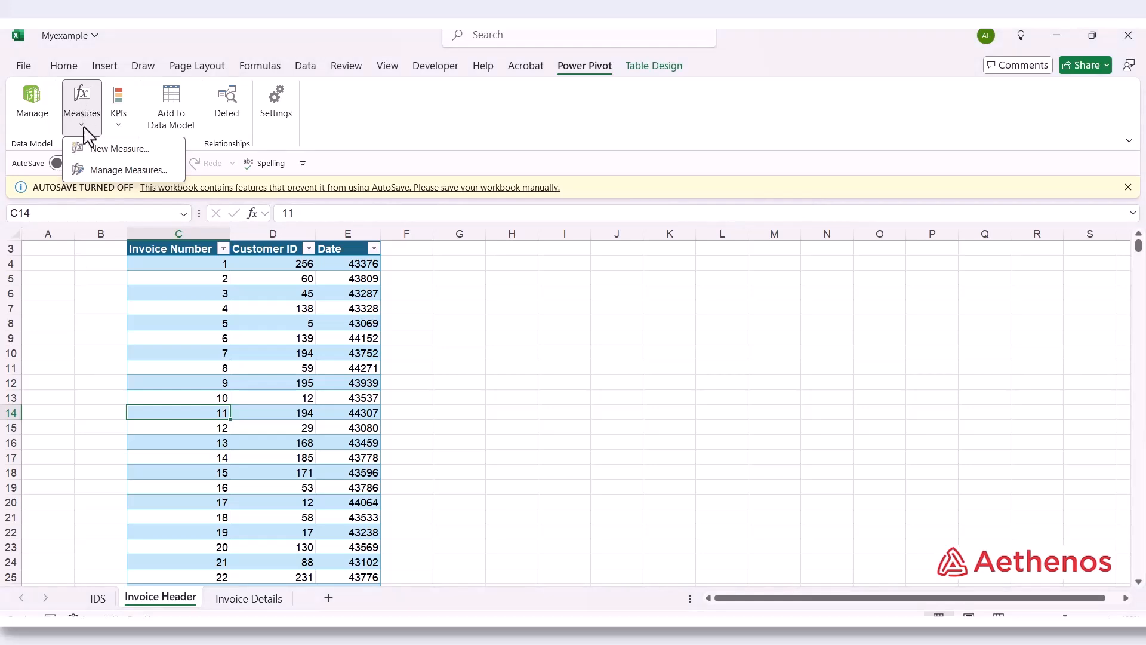
left_click(98, 150)
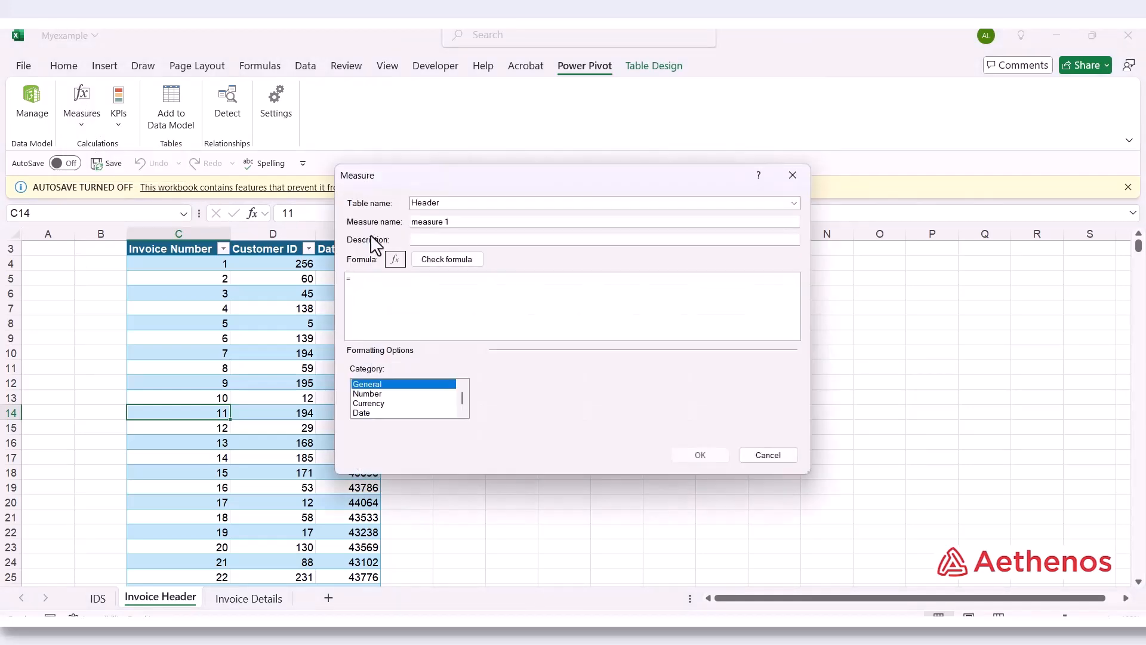
left_click_drag(482, 182, 672, 214)
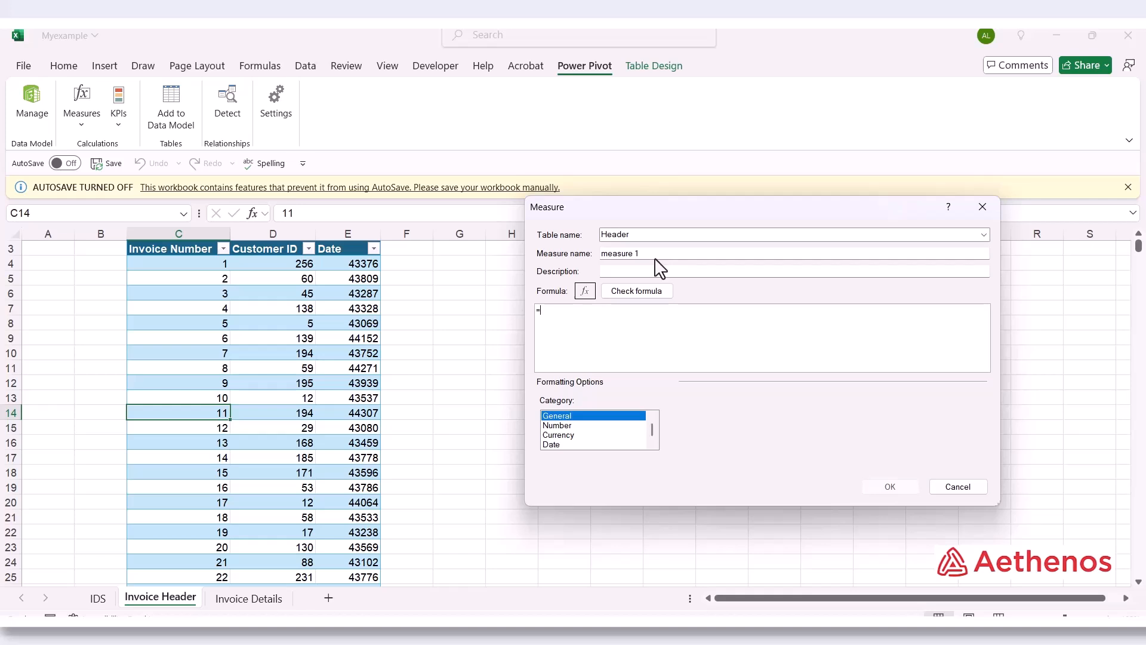
left_click_drag(655, 253, 574, 253)
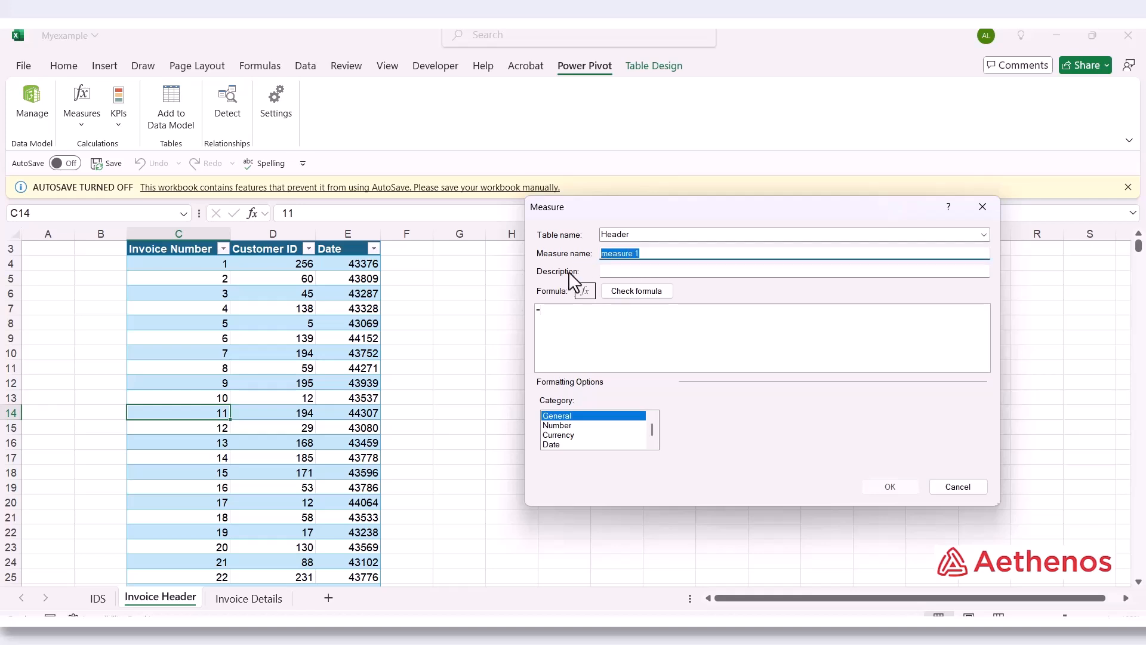
type("Number of")
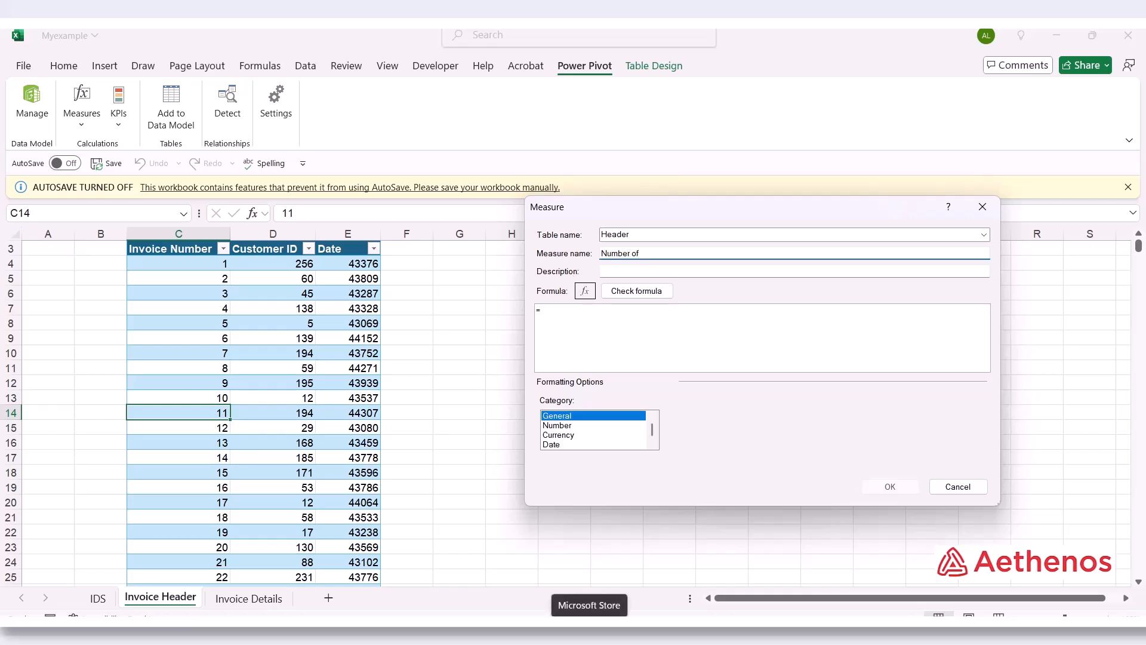
type(" distinct customers")
Step: Enter the formula =DISTINCTCOUNT(Header[Customer ID]) for the Number of distinct customers measure and create it
left_click(656, 369)
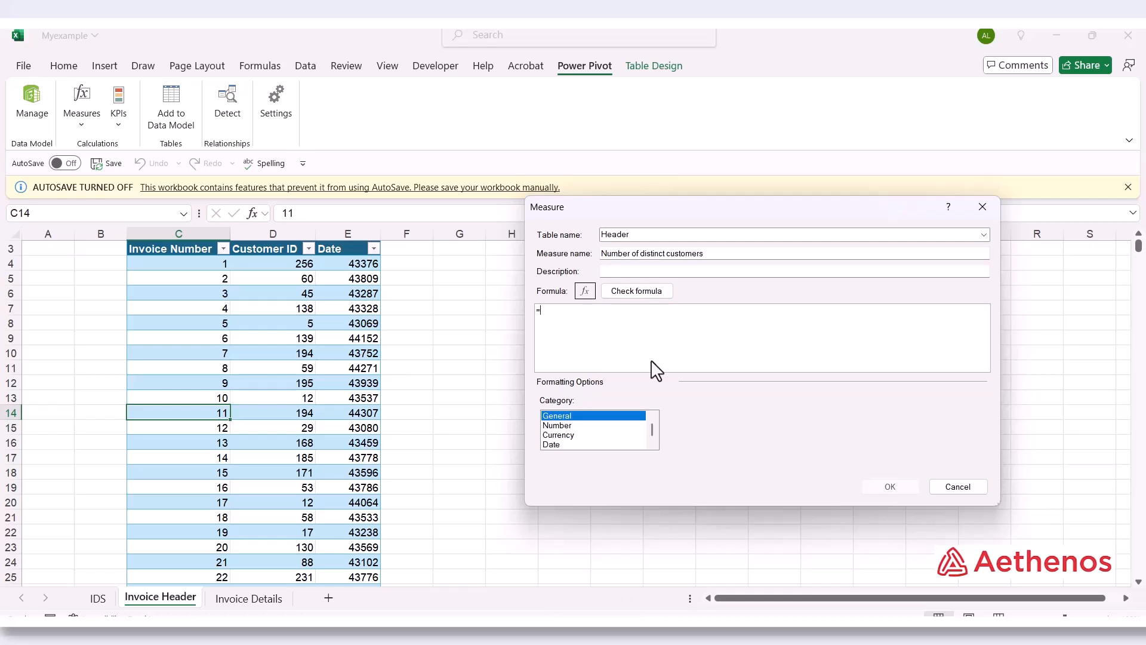
type("dist")
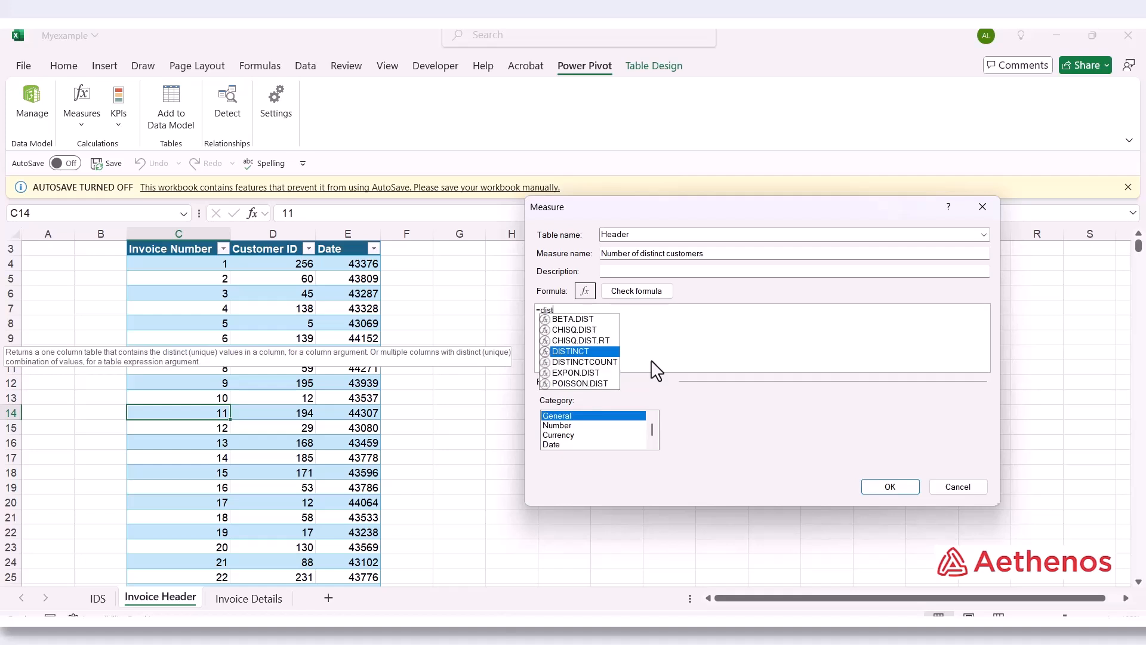
type("inct")
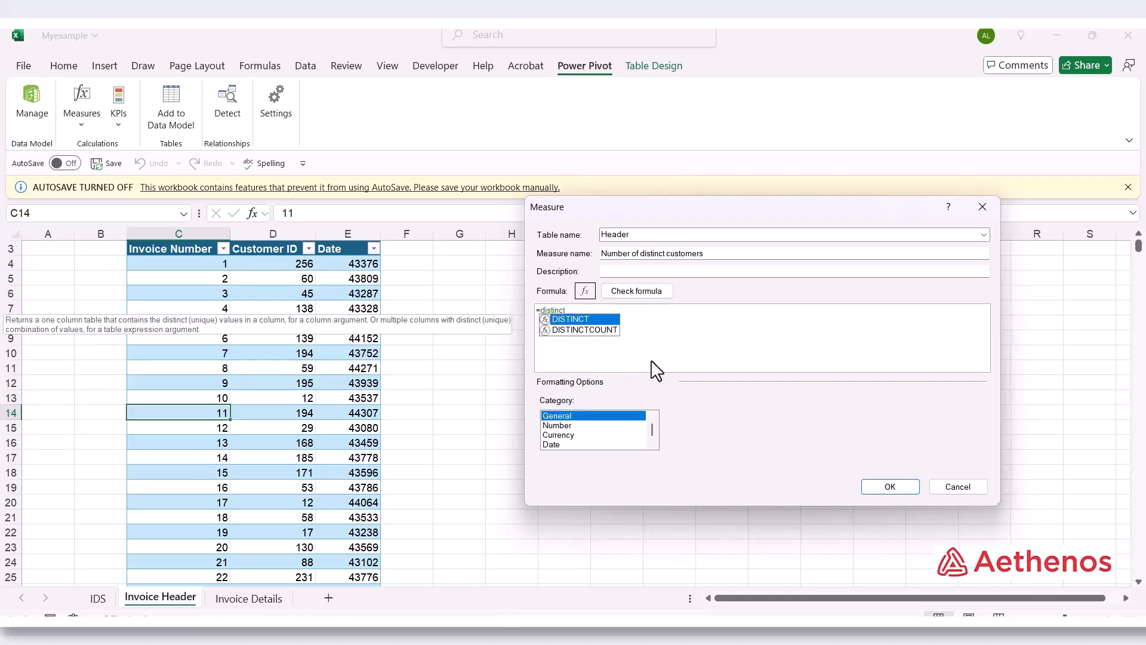
key("Down")
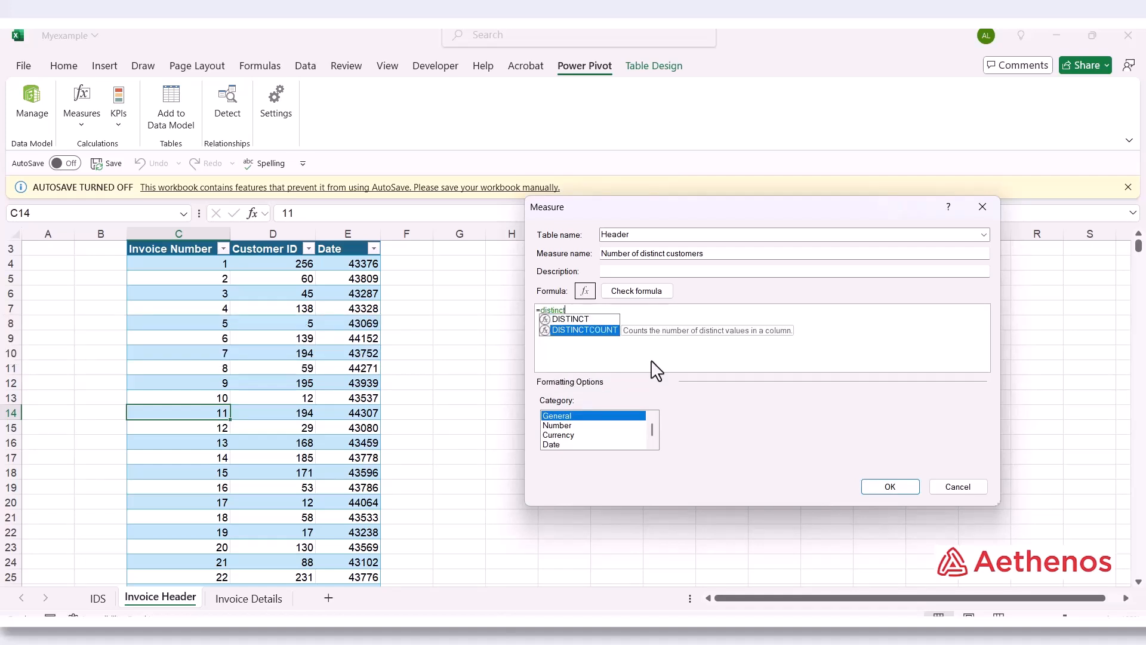
key("Tab")
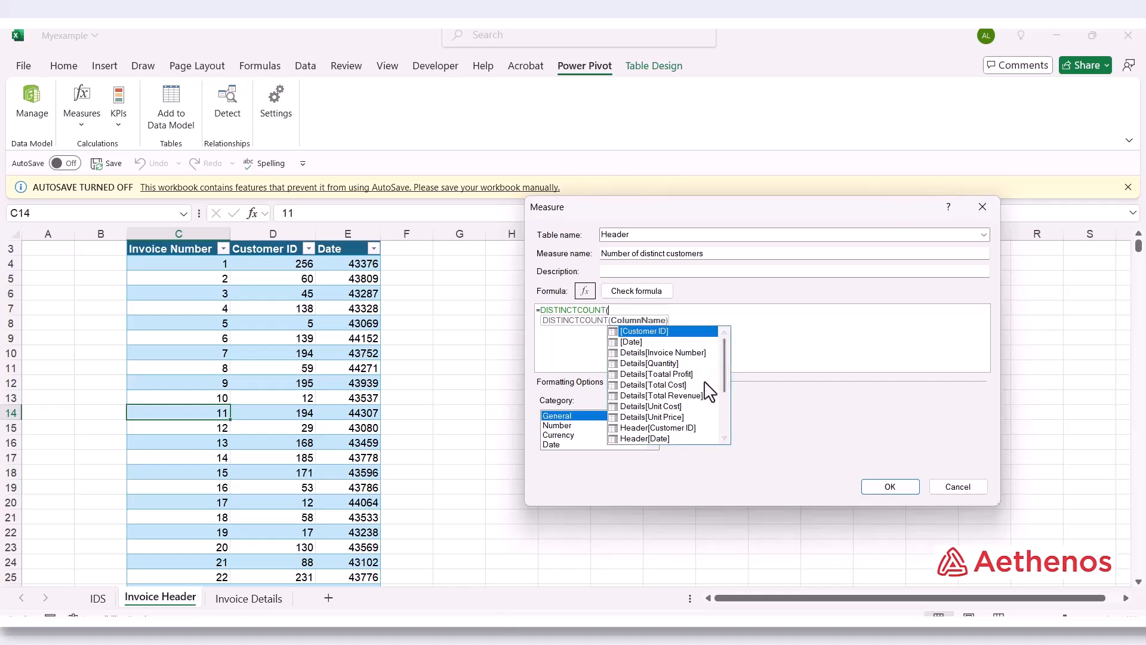
left_click_drag(723, 365, 722, 417)
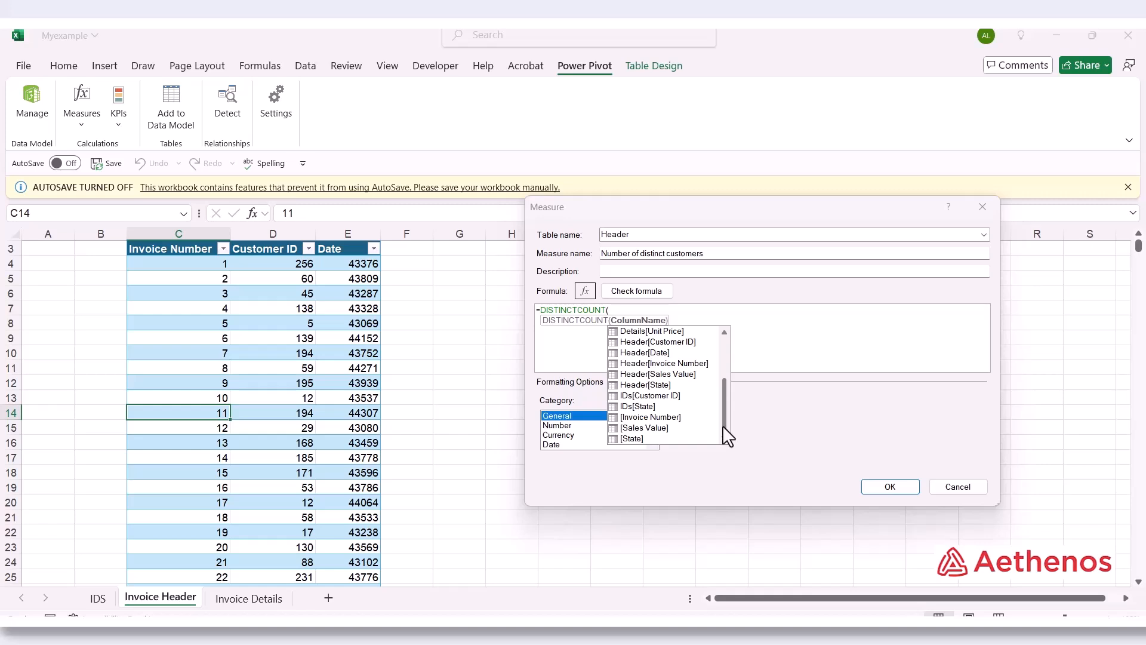
left_click(679, 343)
double_click(679, 343)
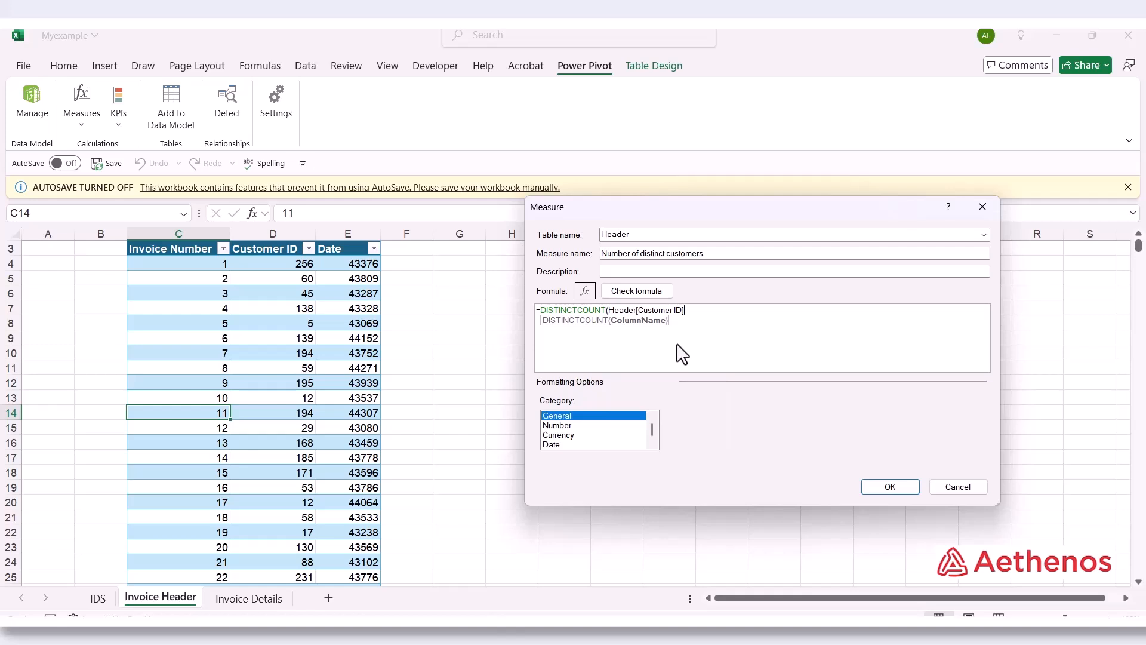
type(")")
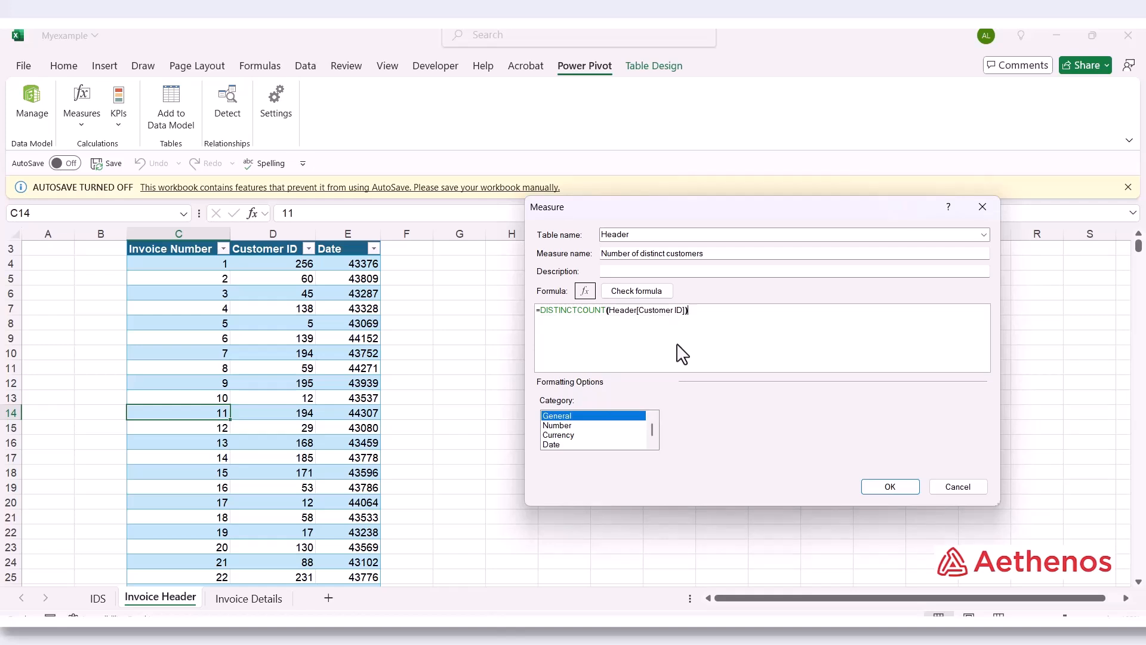
left_click(881, 483)
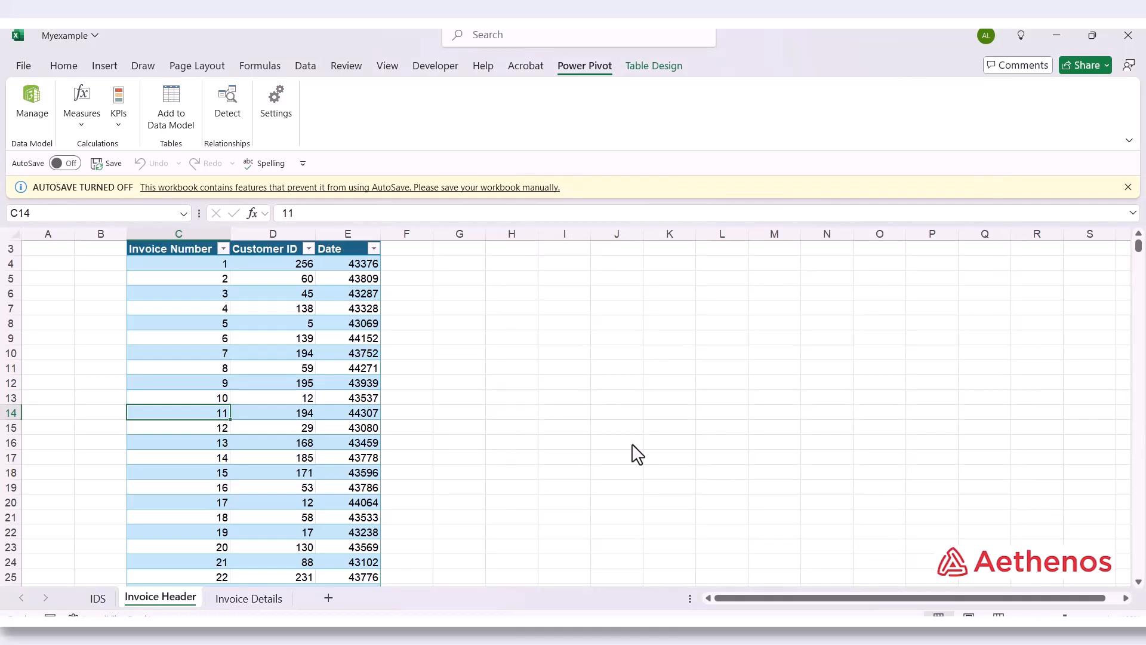
Step: Switch to the Power Pivot window and inspect the Number of distinct customers measure in the Header table's calculation area
mouse_move(851, 601)
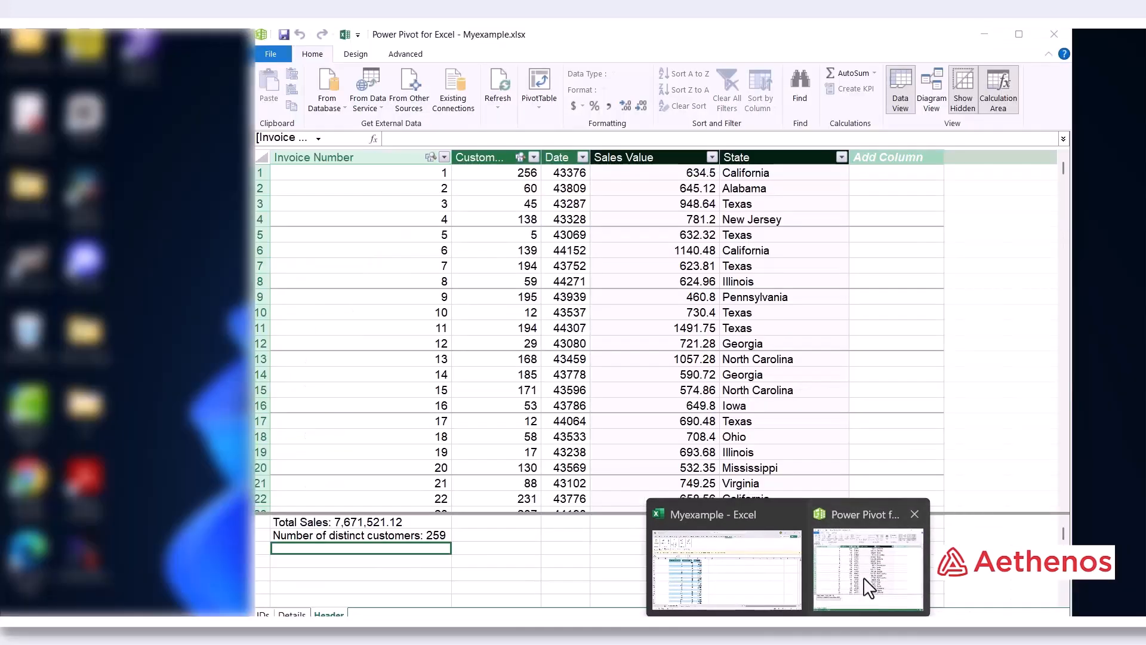
left_click(868, 588)
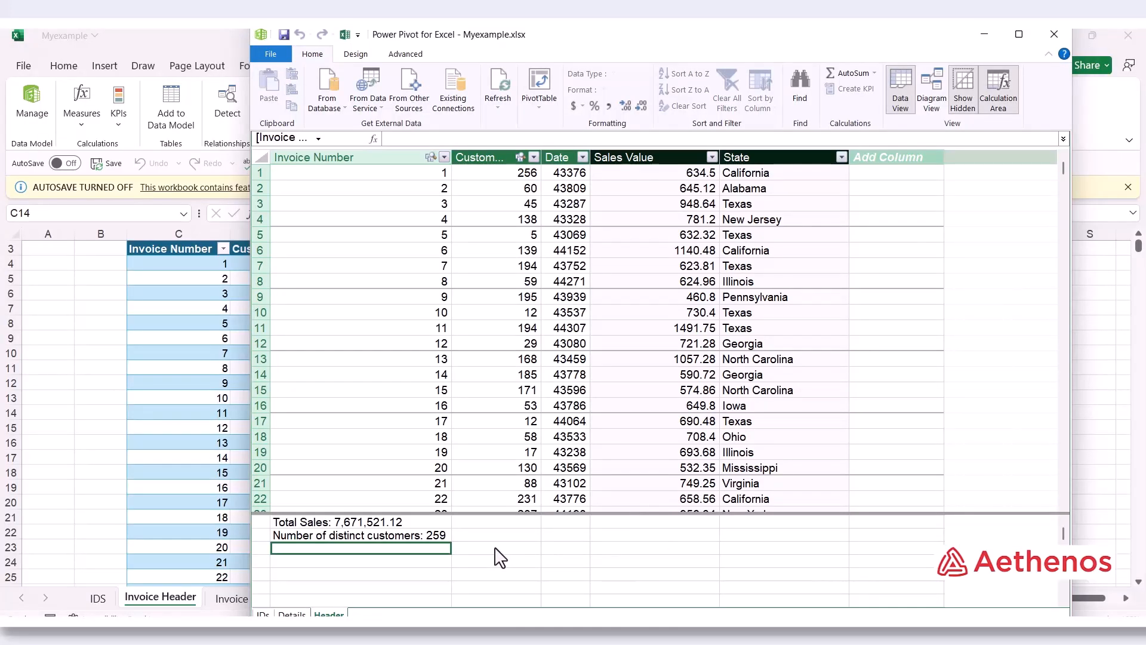
left_click(401, 531)
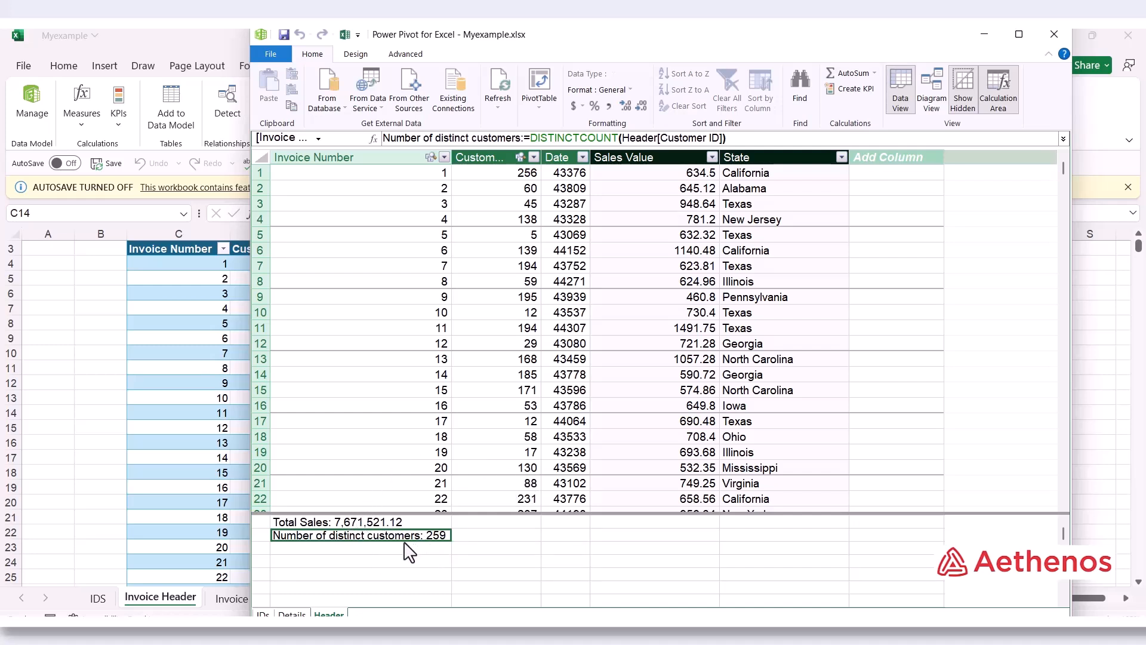
left_click(372, 548)
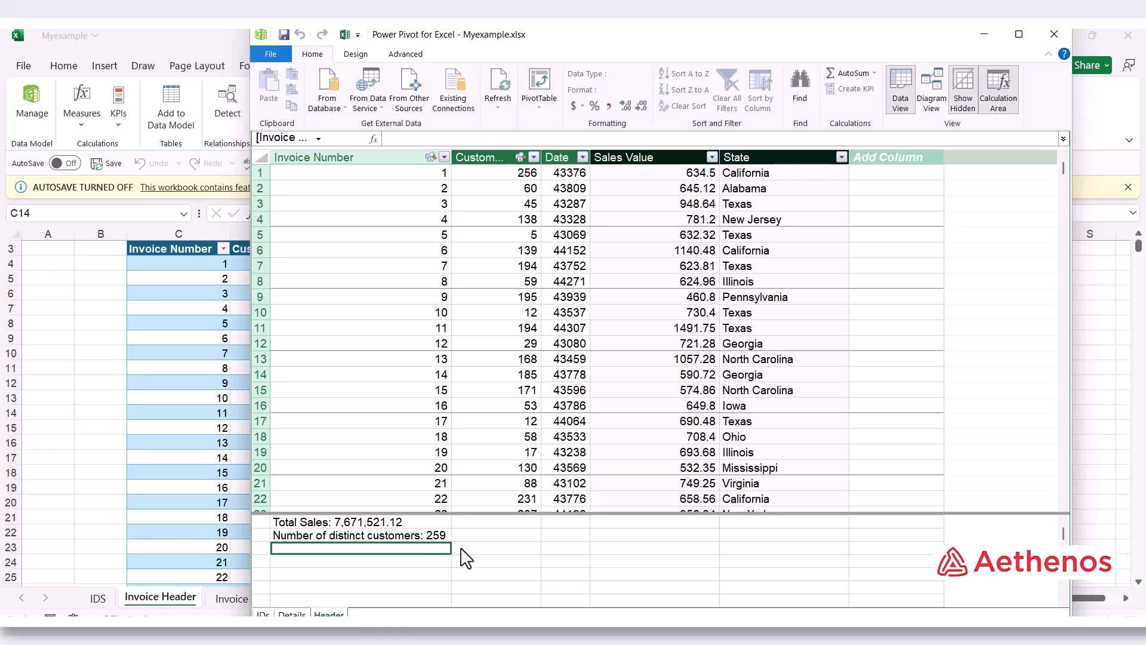